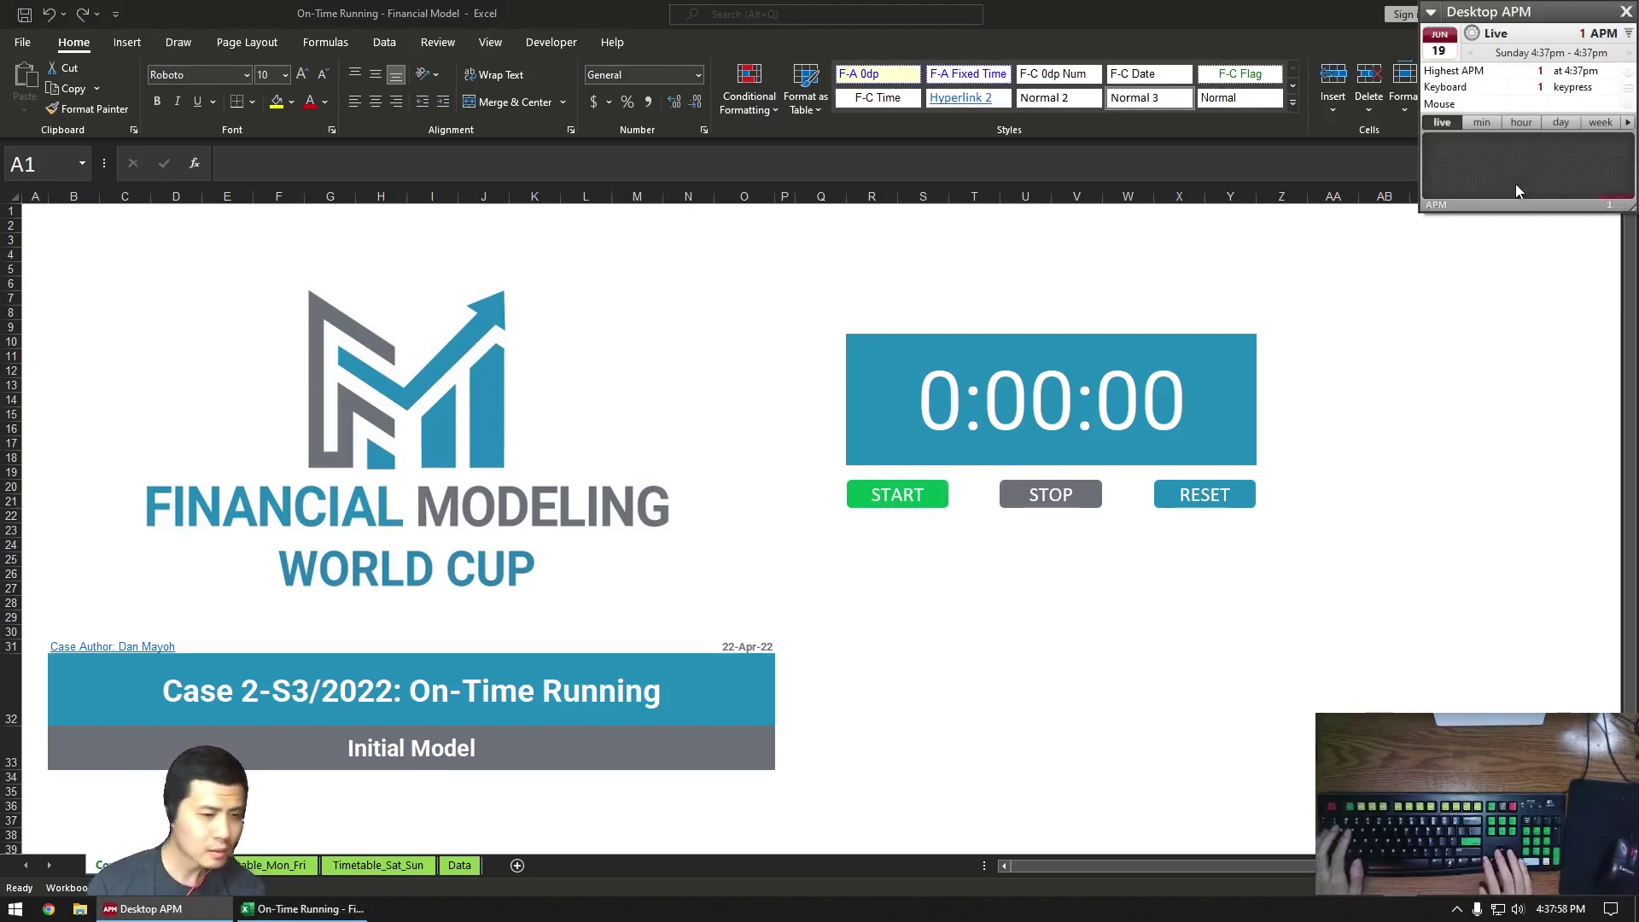
- Return to the workbook and go to the Timetable_Mon_Fri sheet's table
key("alt+Tab")
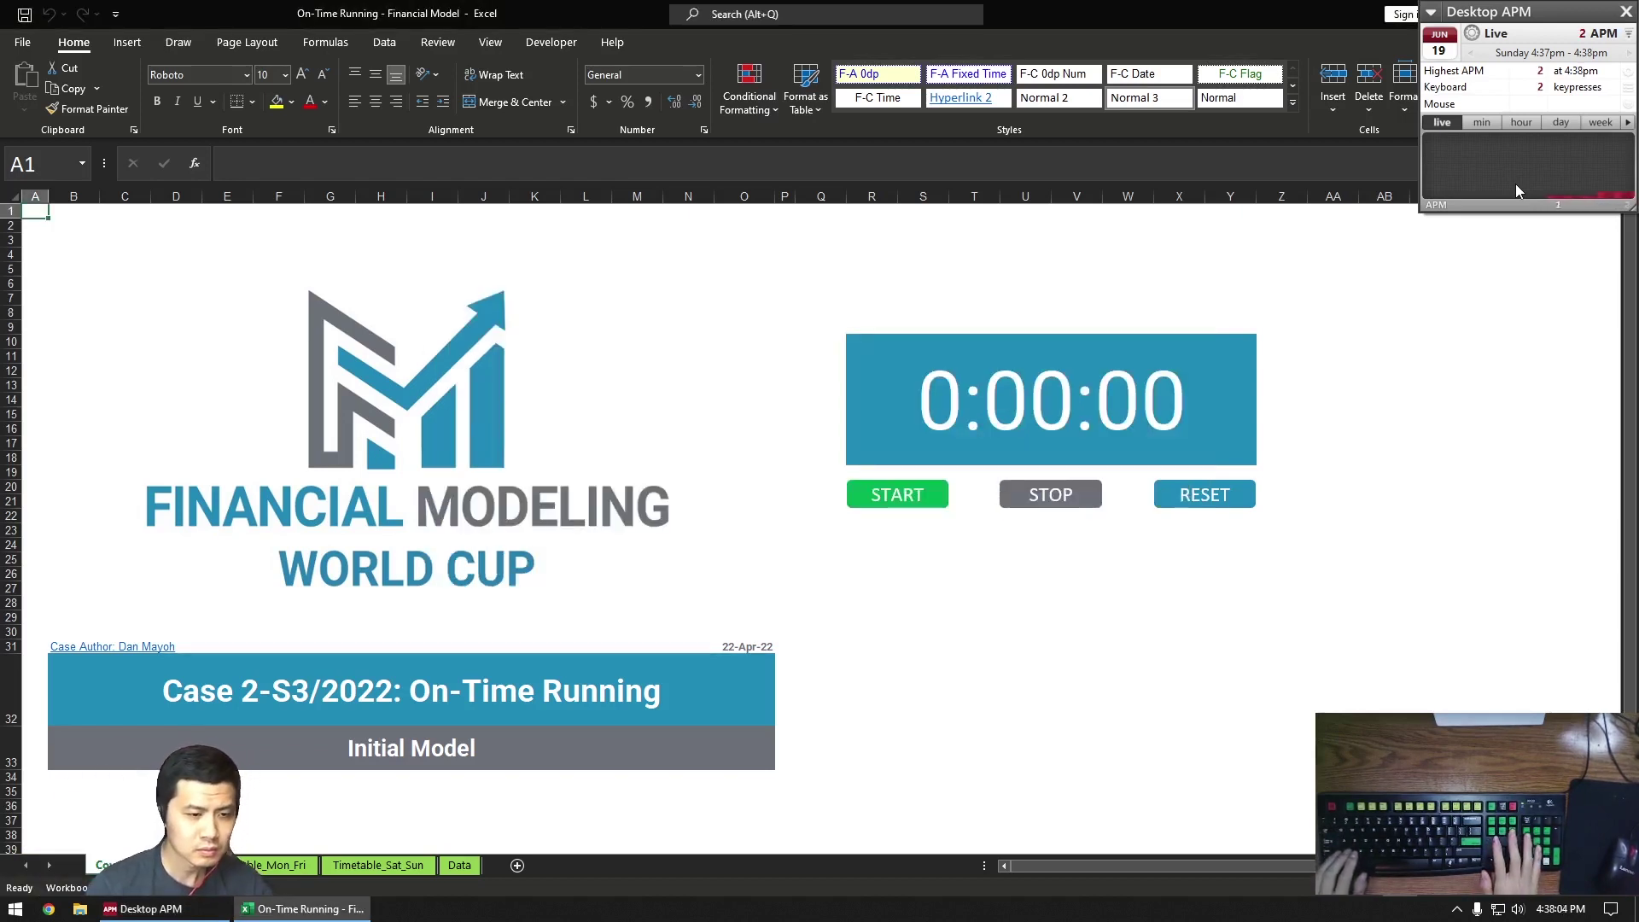
key("ctrl+Page_Down")
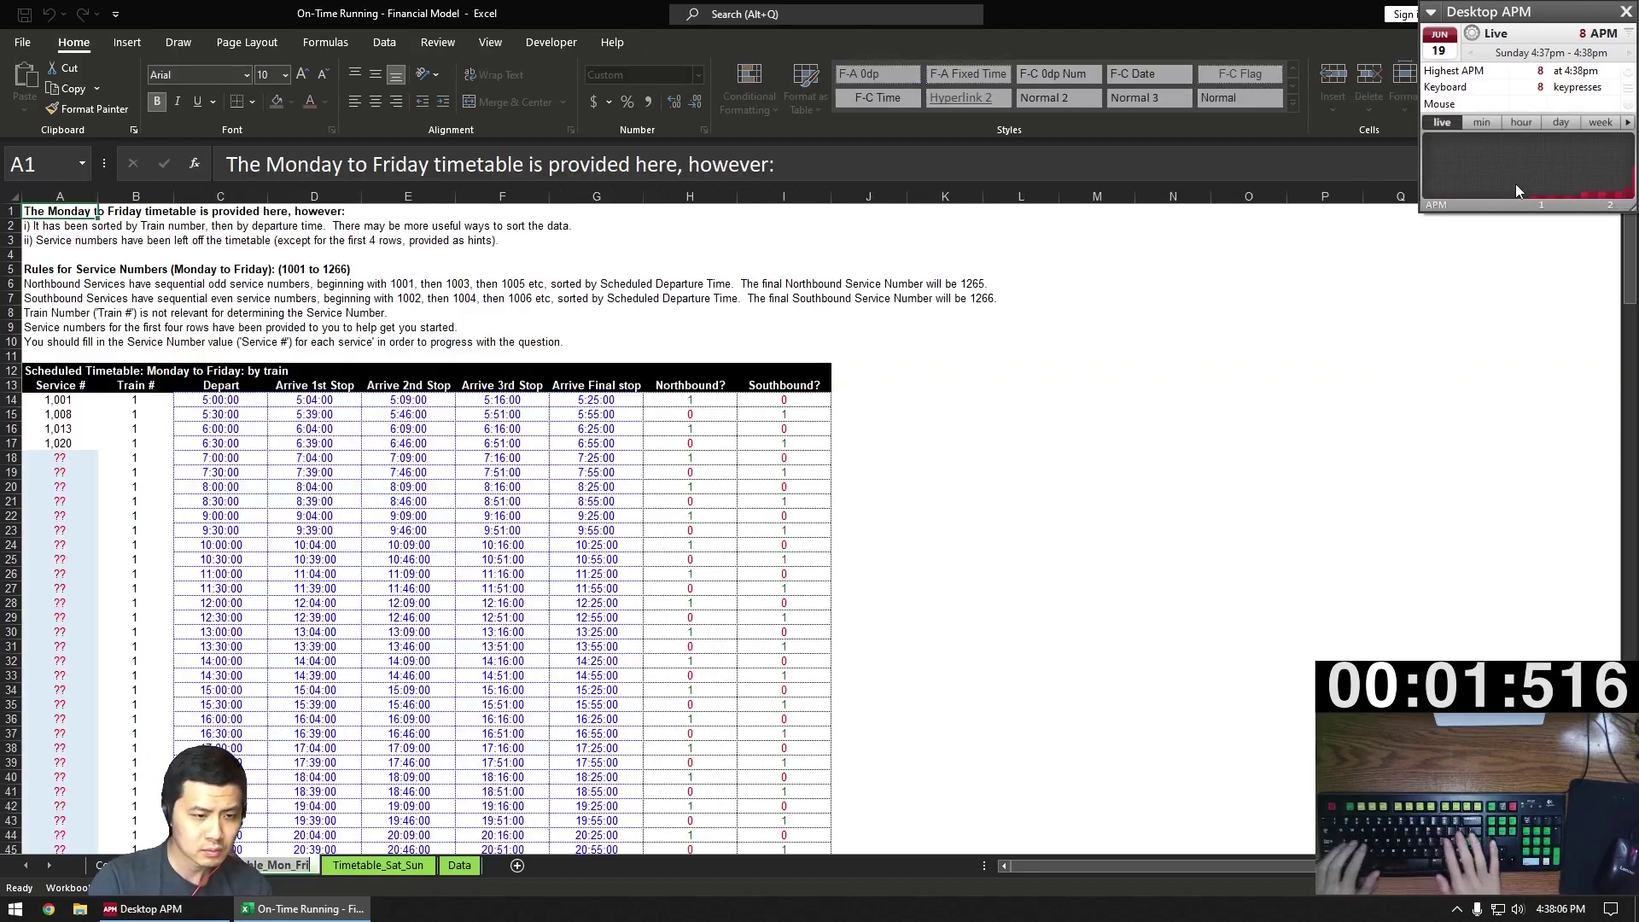
key("ctrl+Page_Down")
type("r")
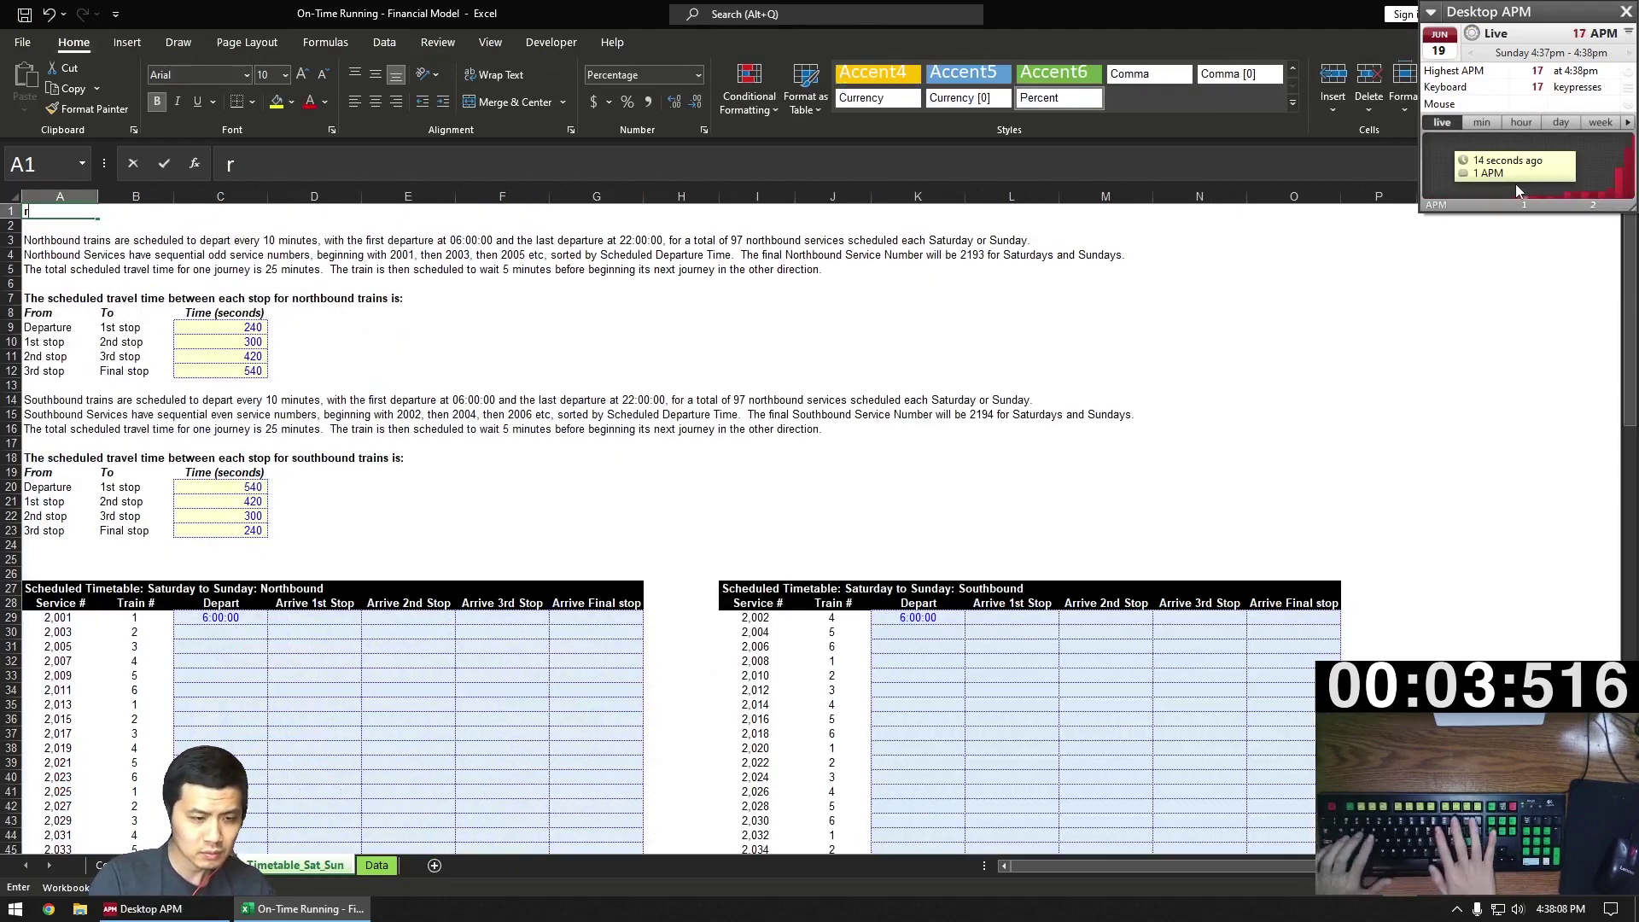
key("Escape")
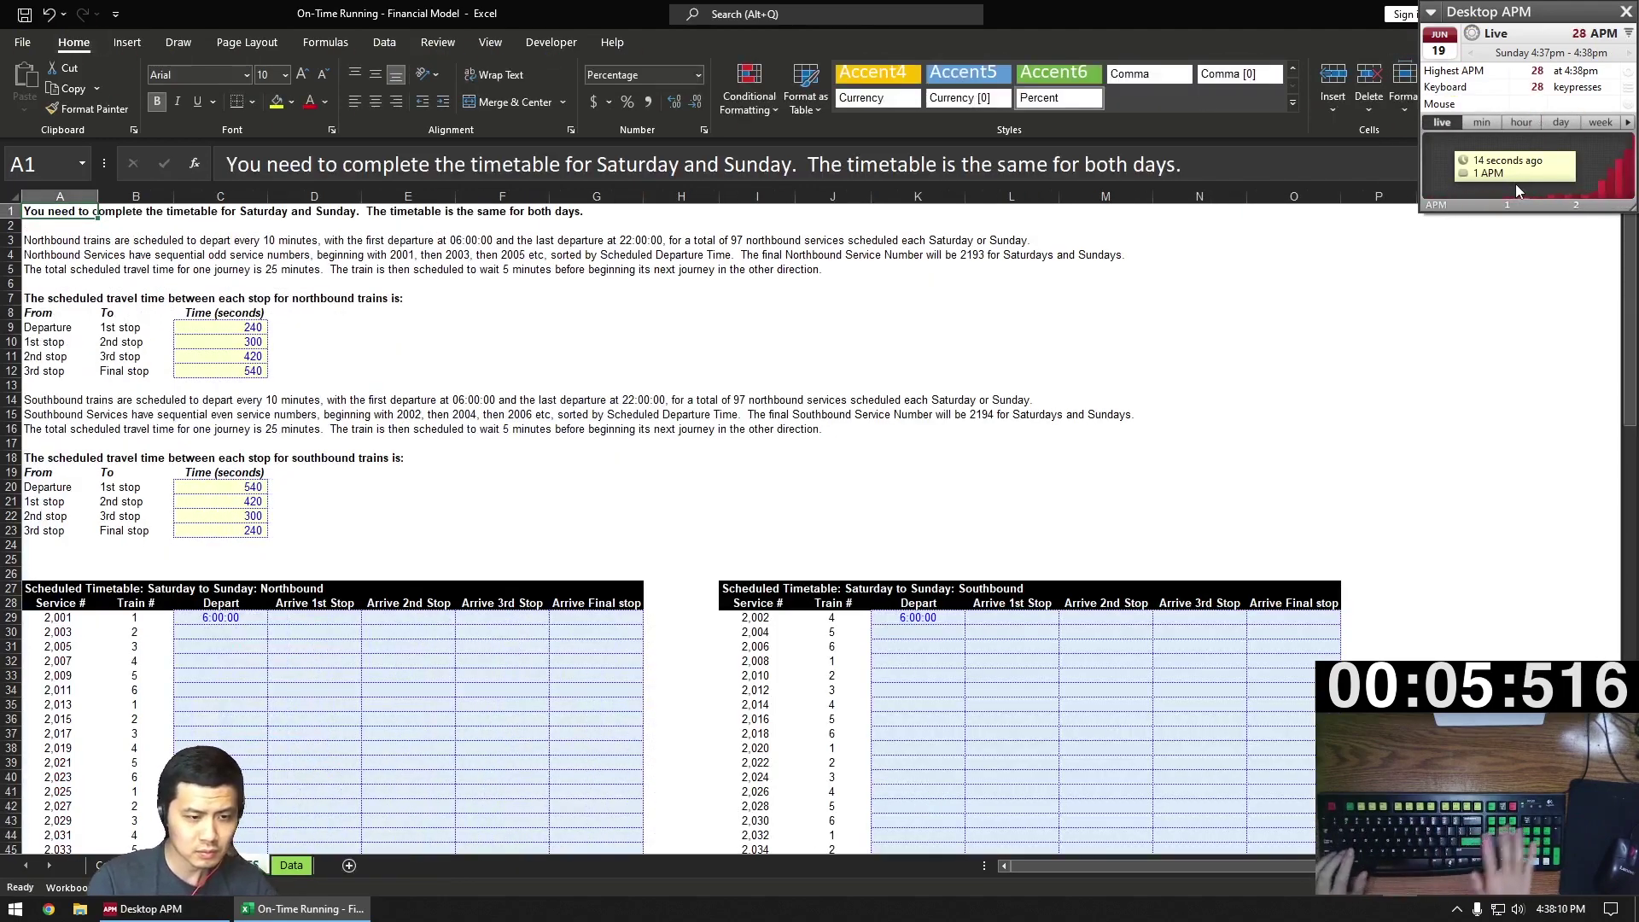
key("ctrl+Page_Up")
key("ctrl+Page_Up")
key("ctrl+Page_Down")
key("Down")
key("Down")
key("Down")
key("Down")
- Sort the weekday timetable by Northbound?, then by Depart
key("Down")
key("Down")
key("Down")
key("Down")
key("Down")
key("Down")
key("Down")
key("alt+h")
key("s")
key("u")
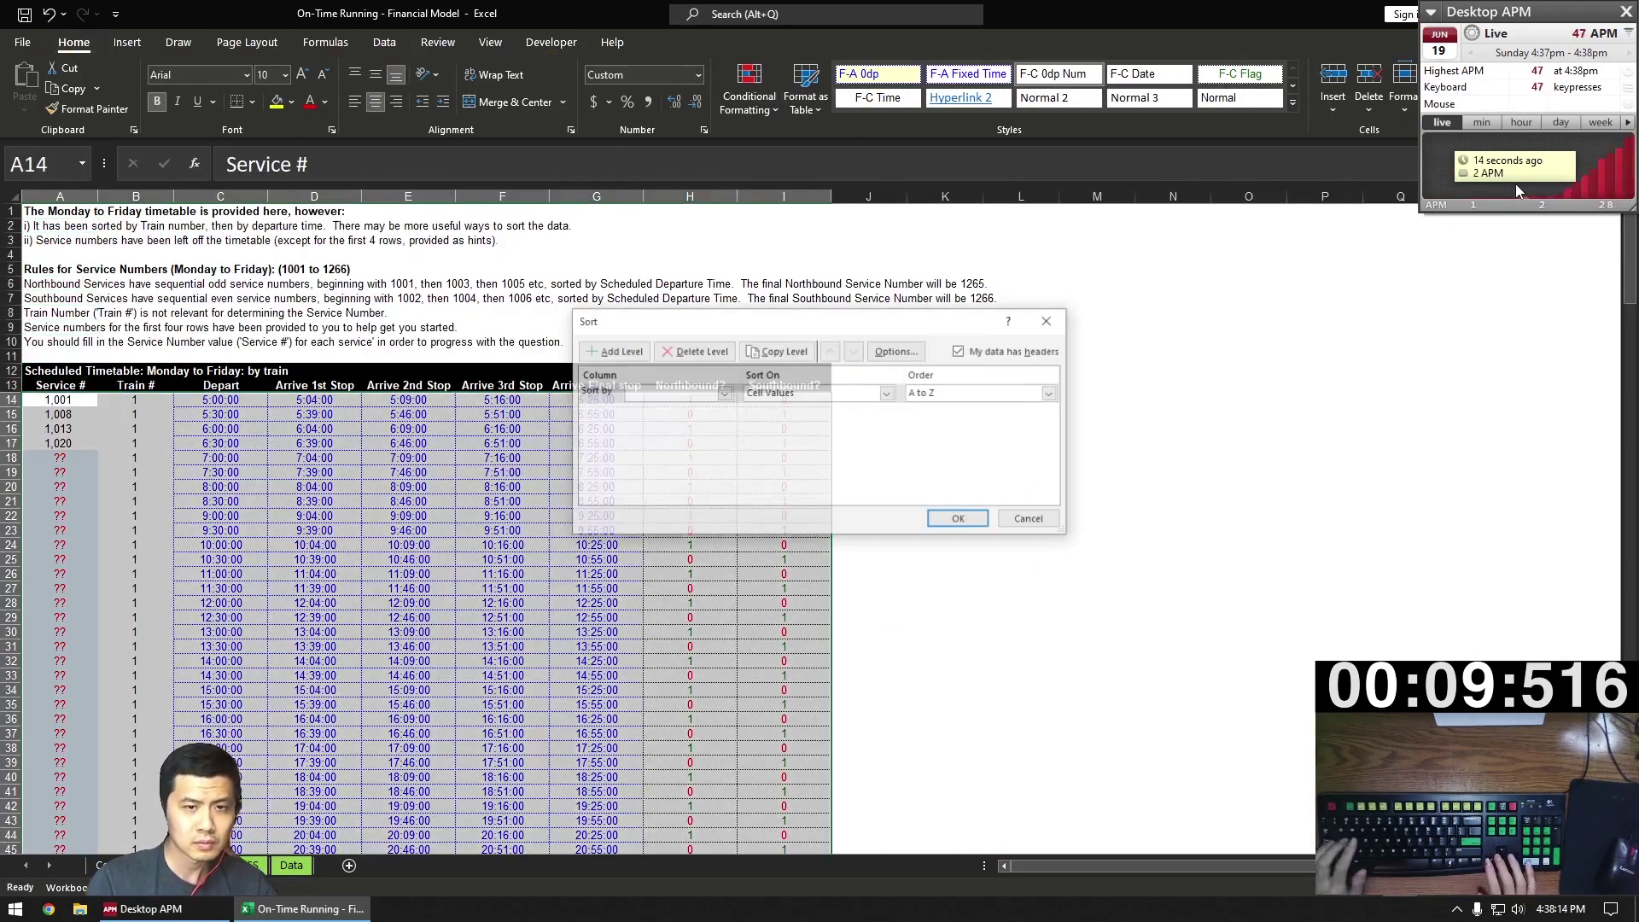
key("alt+Down")
key("Down")
key("Down")
key("Down")
key("Down")
key("Down")
key("Down")
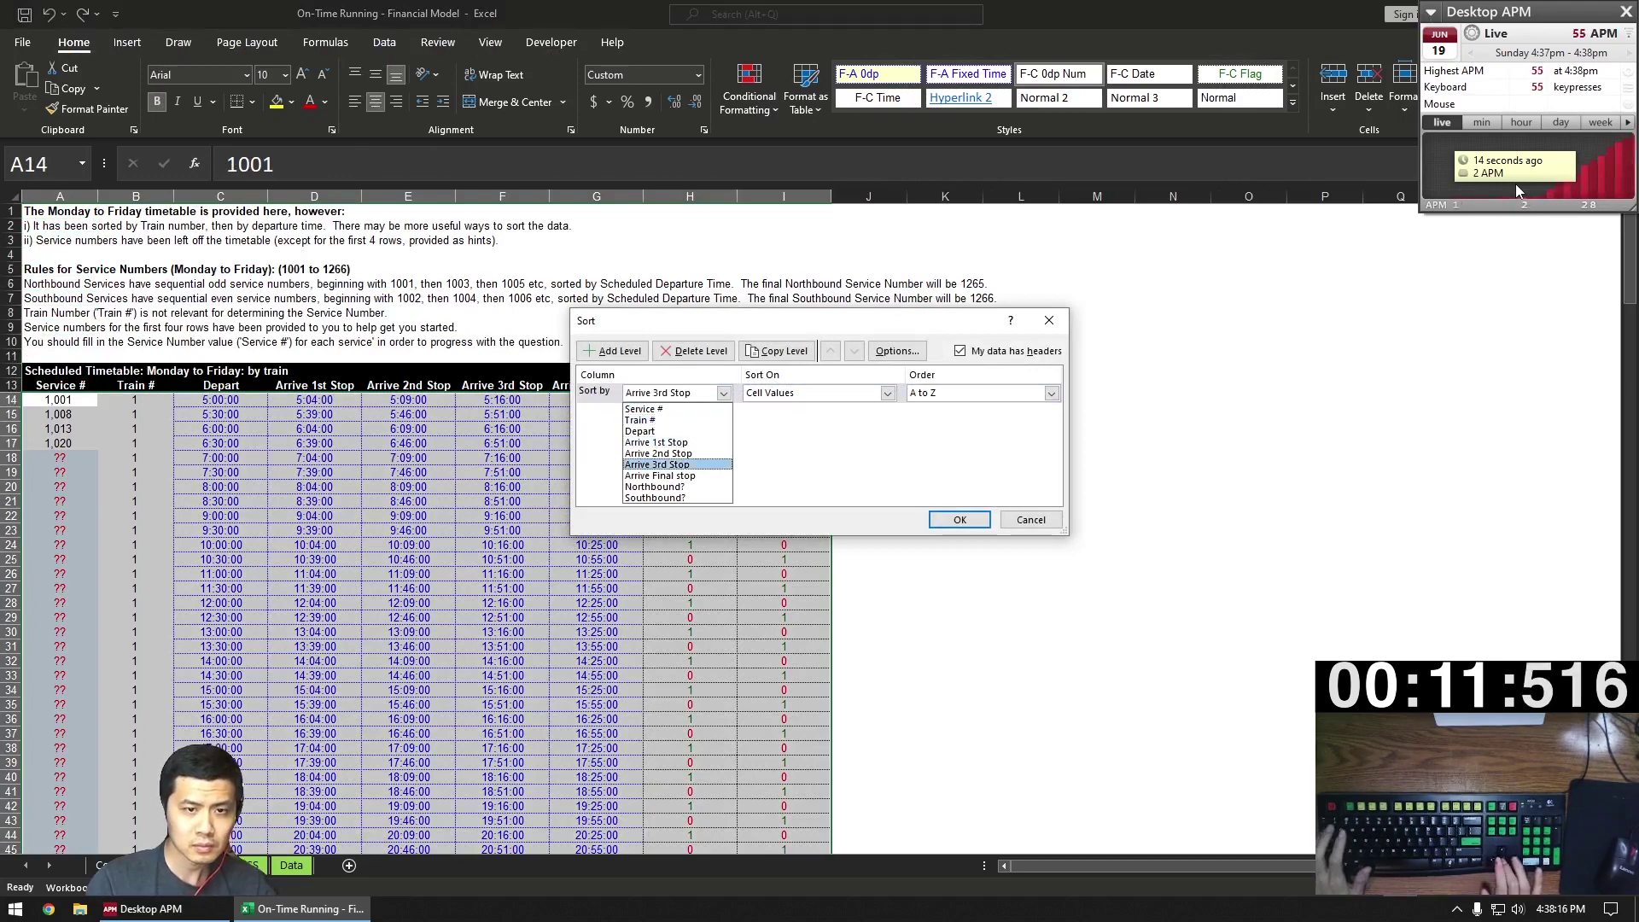
key("Down")
key("Down")
key("Return")
key("alt+a")
key("alt+Down")
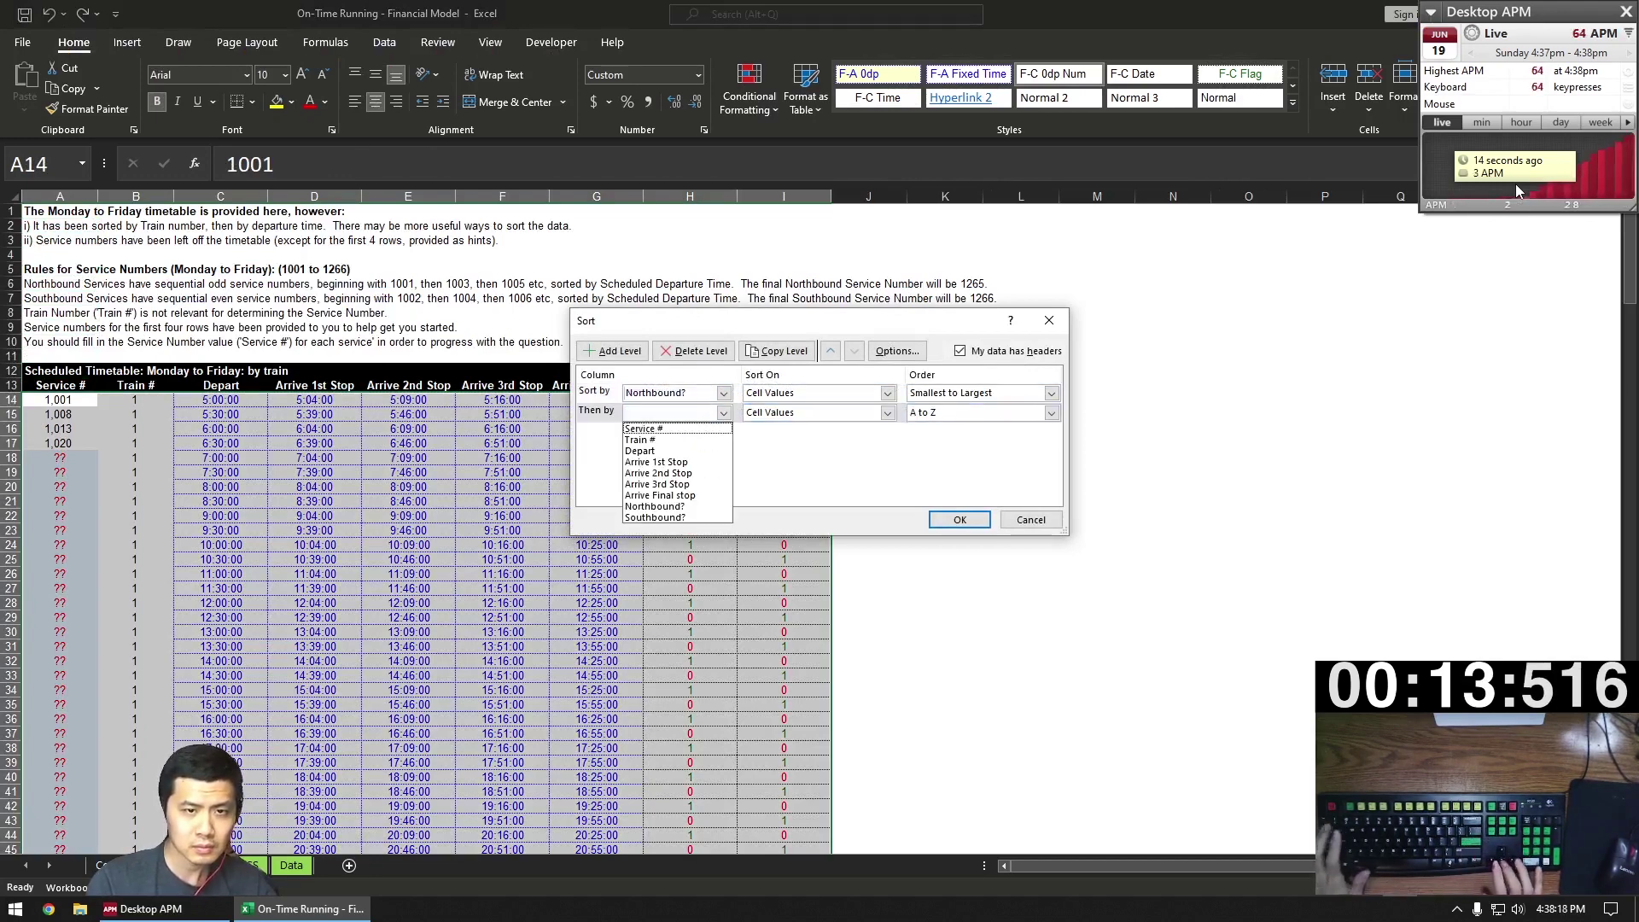
key("Down")
key("Down")
key("Return")
key("Return")
key("Down")
- Enter 1002 in A14 and =IF(AND(H15=1,H14=0),1001,A14+2) in A15
type("1002")
key("Return")
type("=IF(AND(")
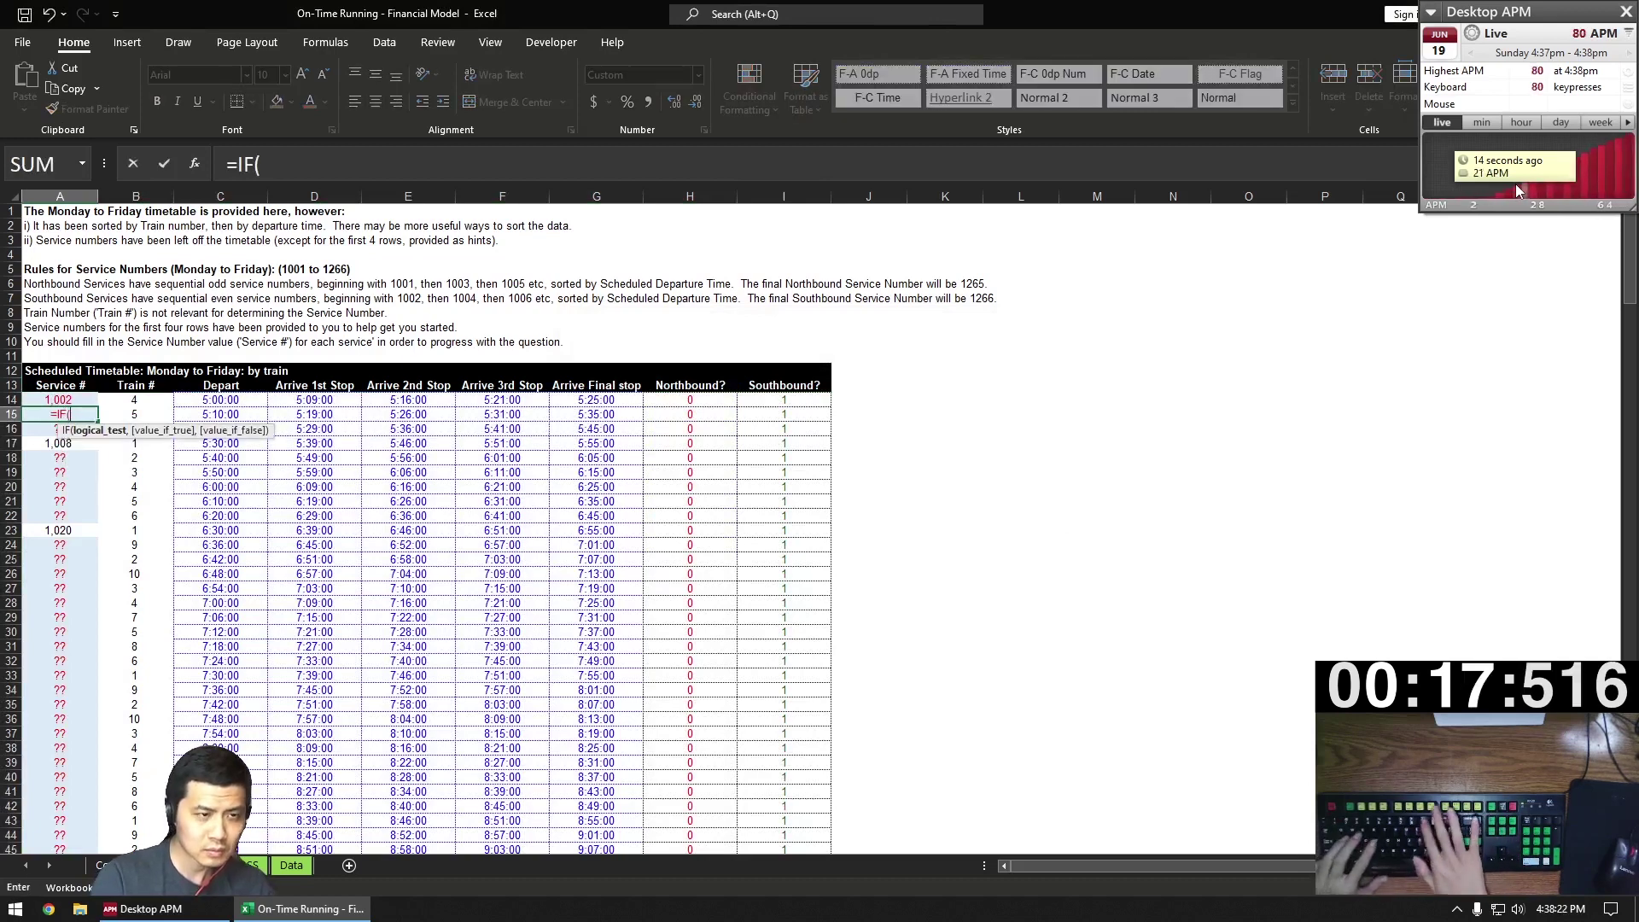
key("Right")
key("Right")
key("Right")
key("Right")
key("Right")
key("Right")
key("Right")
key("Right")
key("Left")
type("=1,")
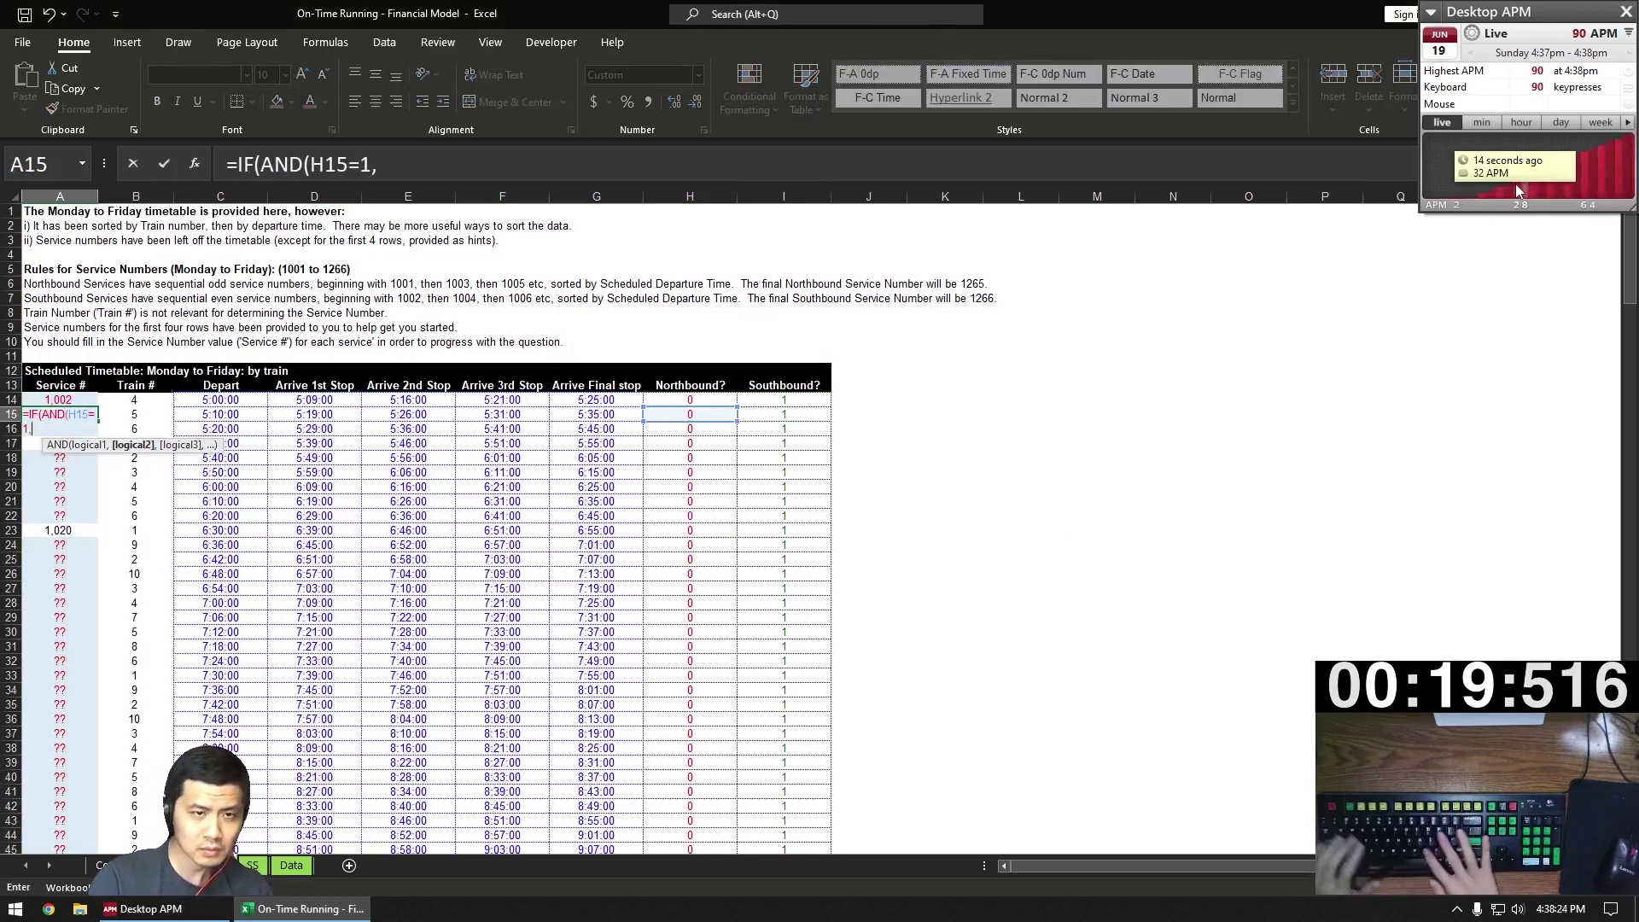
key("Right")
key("Right")
key("Right")
key("Right")
key("Right")
key("Right")
key("Right")
key("Right")
key("Left")
key("Up")
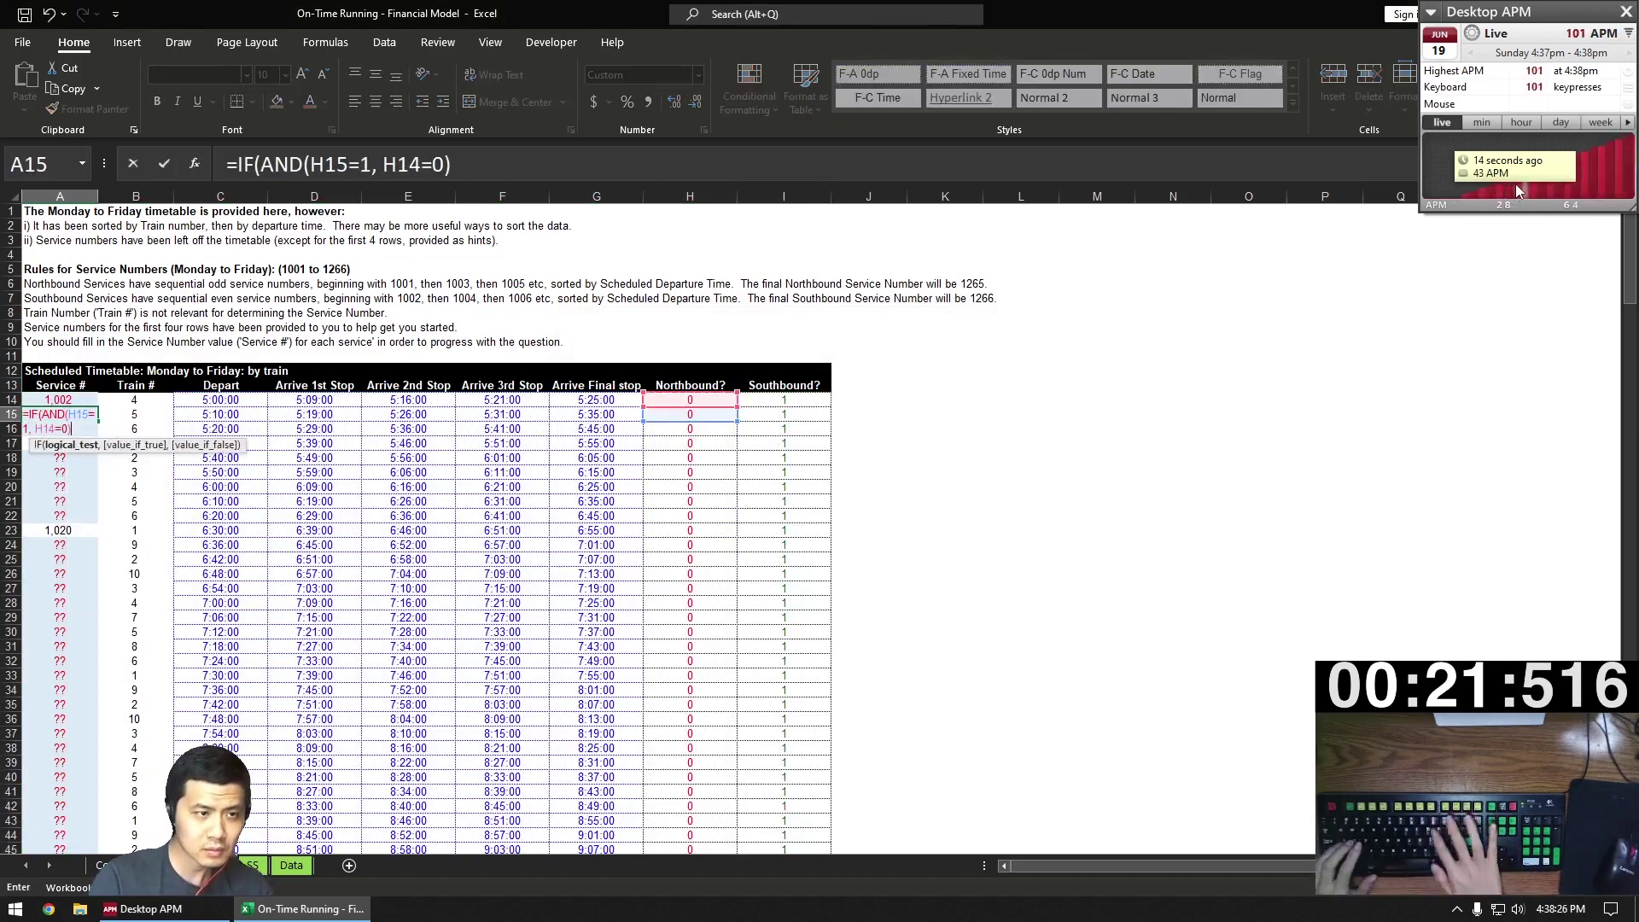
type("=0),1001, ")
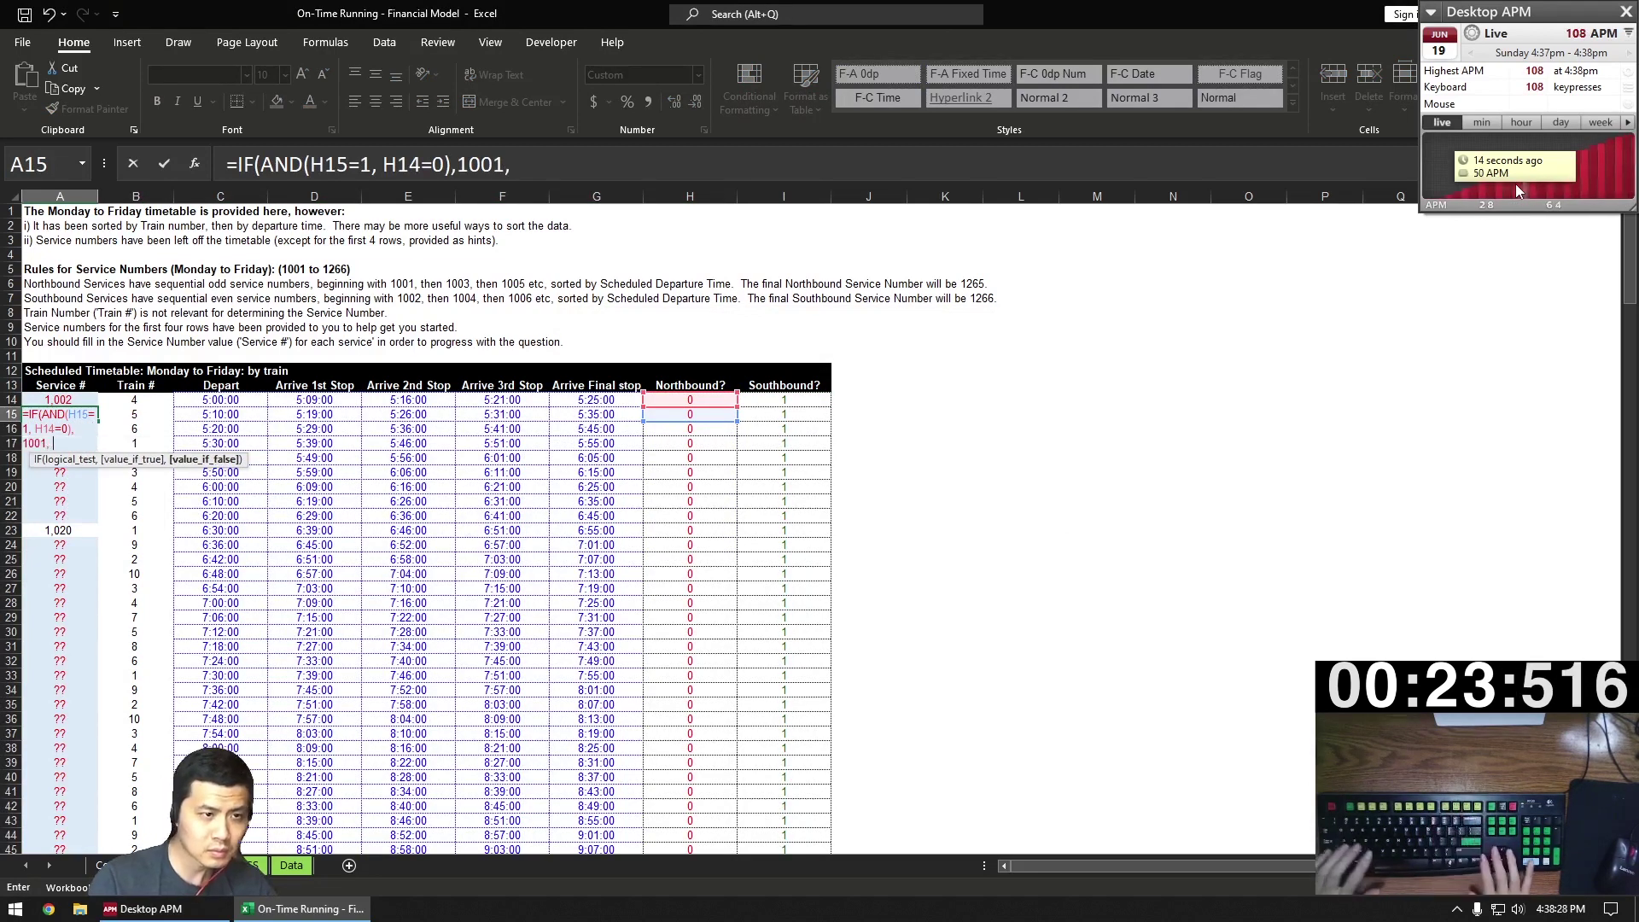
type("A14+2)")
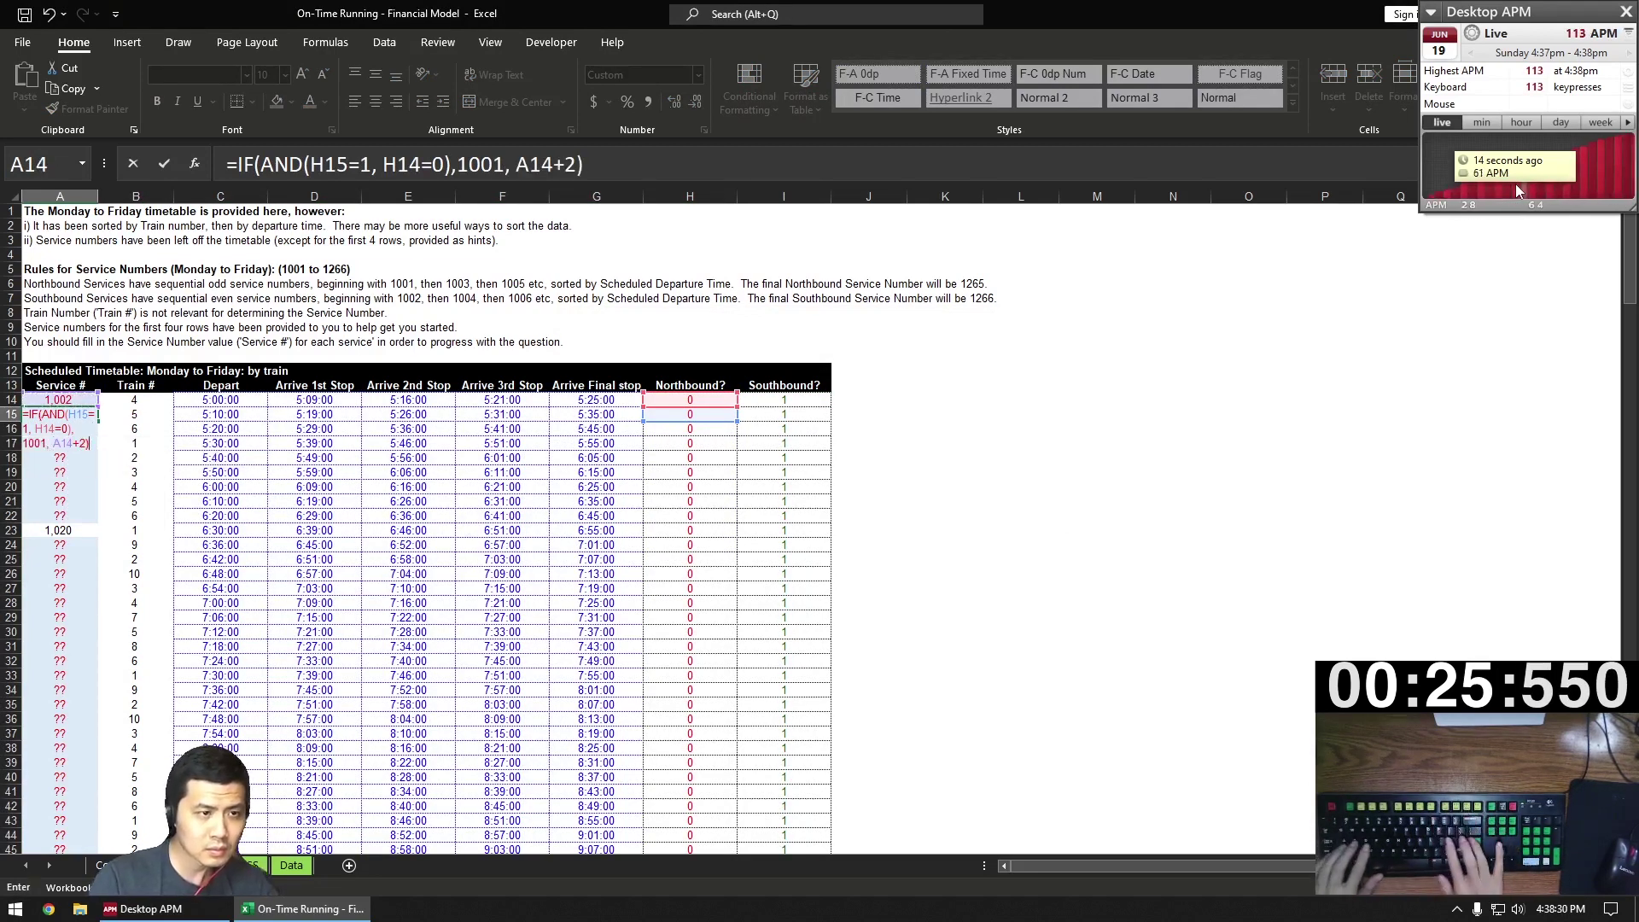
key("Return")
- Copy the service number formula down the rest of column A
key("Up")
key("ctrl+shift+Down")
key("ctrl+c")
key("ctrl+v")
key("ctrl+BackSpace")
- On the Saturday–Sunday sheet, transpose northbound travel times C9:C12 into D26:G26
key("ctrl+Home")
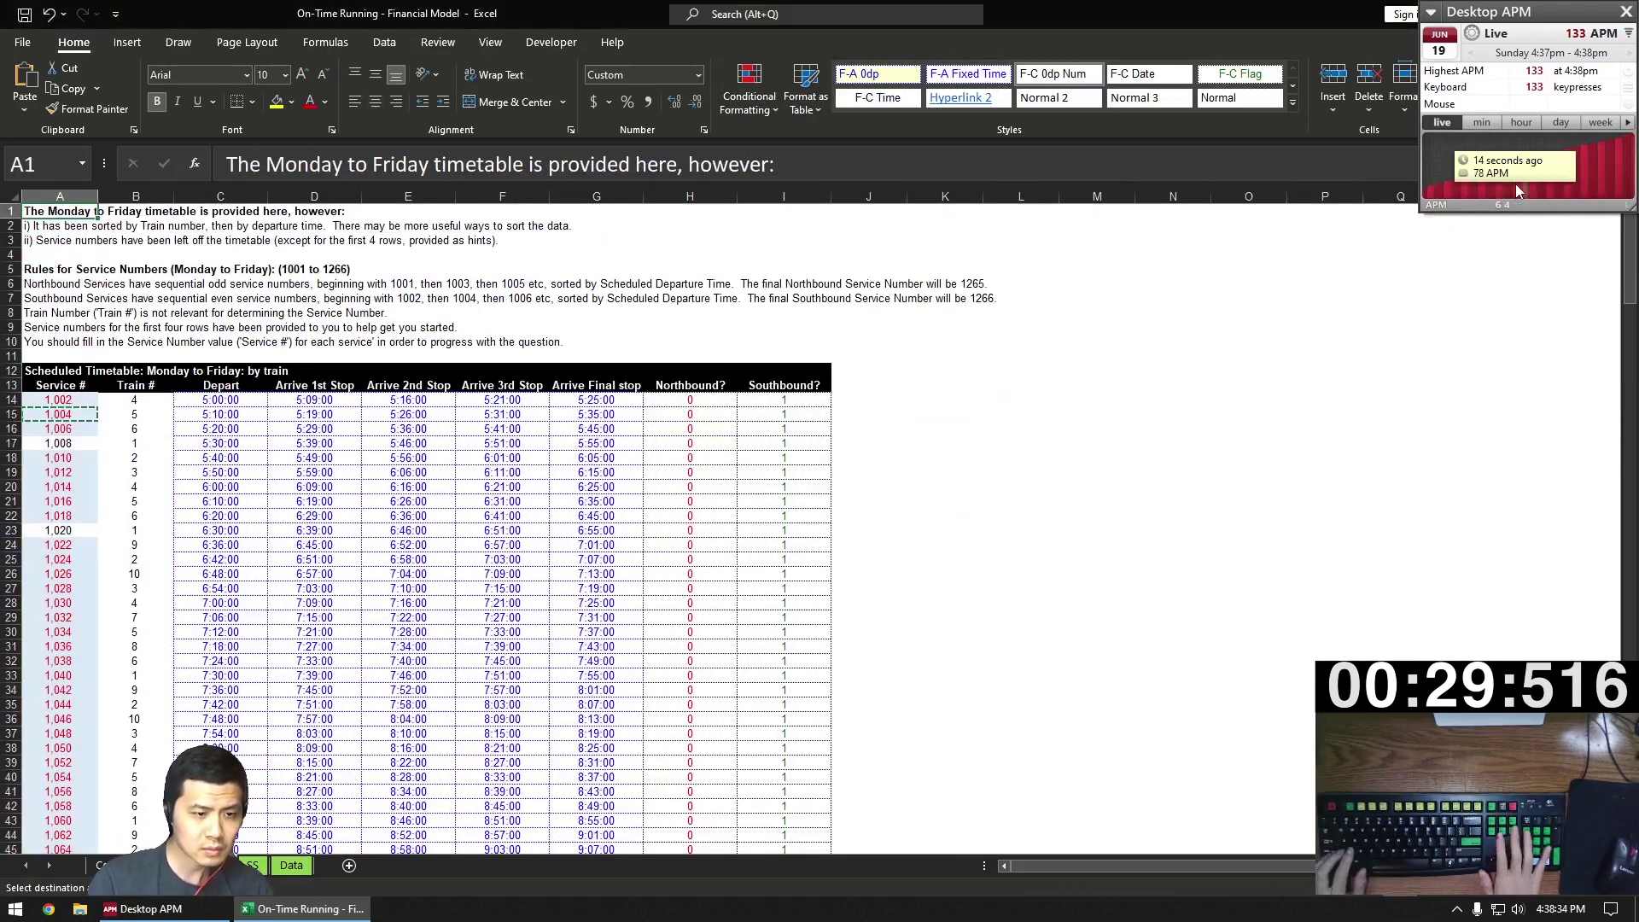
key("ctrl+Page_Down")
key("Right")
key("Right")
key("ctrl+Down")
key("Down")
key("ctrl+shift+Down")
key("ctrl+c")
key("ctrl+Down")
key("ctrl+Down")
- Transpose southbound travel times C20:C23 into L26:O26
key("ctrl+Down")
key("ctrl+Down")
key("Down")
key("Down")
key("Right")
key("Down")
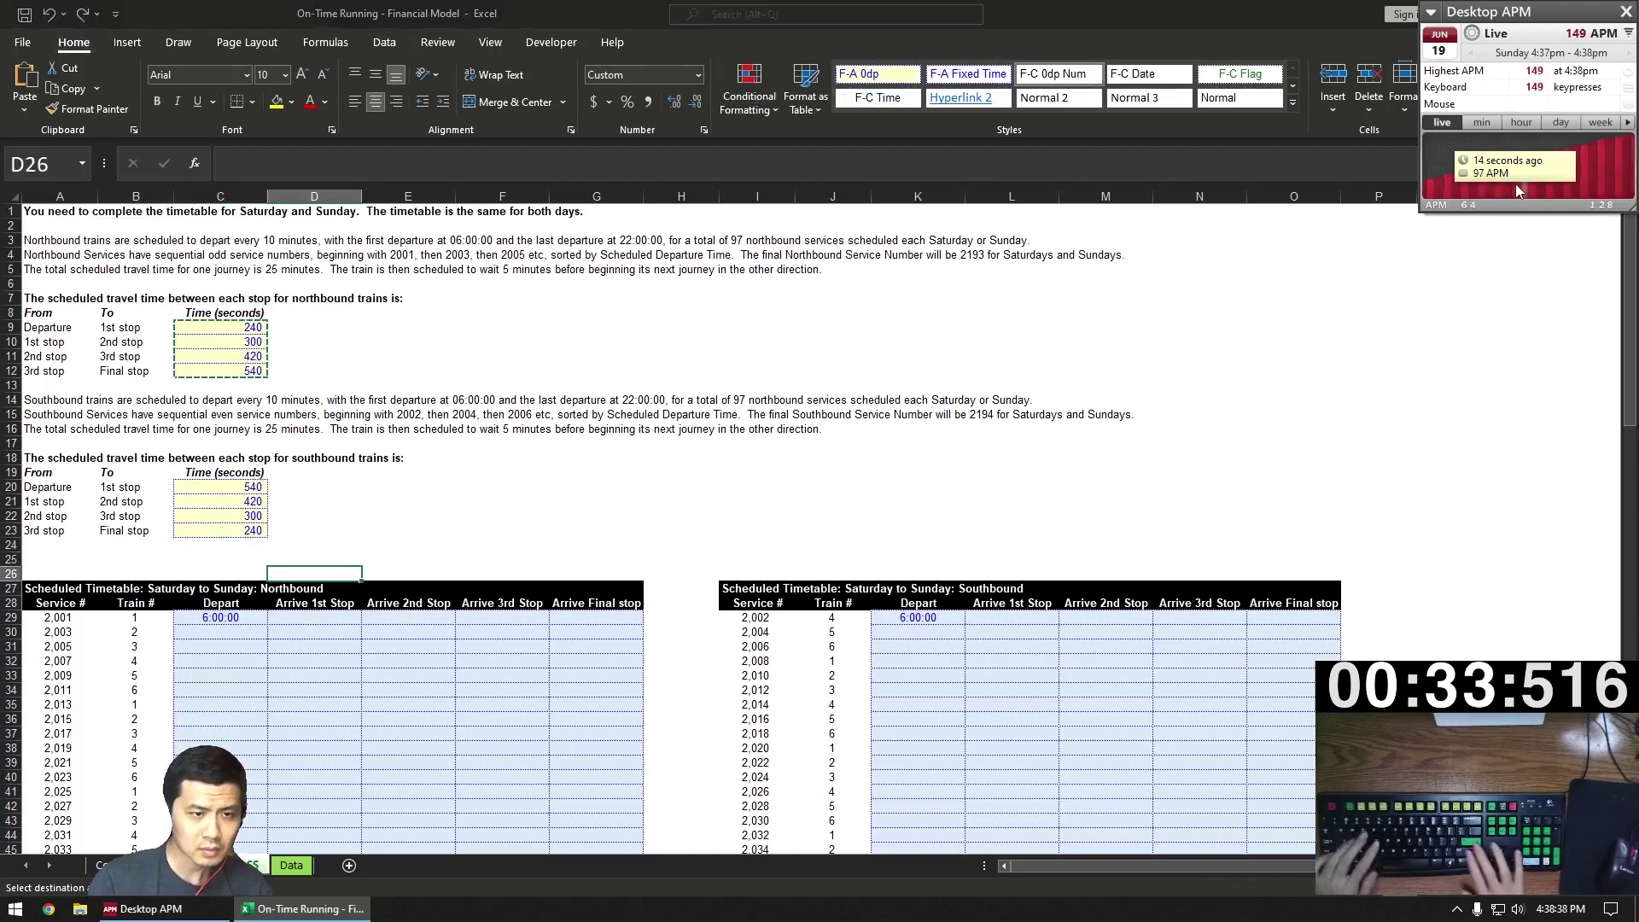
key("ctrl+alt+v")
key("e")
key("Return")
key("Left")
key("ctrl+Up")
key("Up")
key("Up")
key("Up")
key("ctrl+shift+Down")
key("ctrl+c")
key("ctrl+Down")
key("Down")
key("Right")
key("Right")
key("Down")
key("Down")
key("Right")
key("Right")
key("Right")
key("Right")
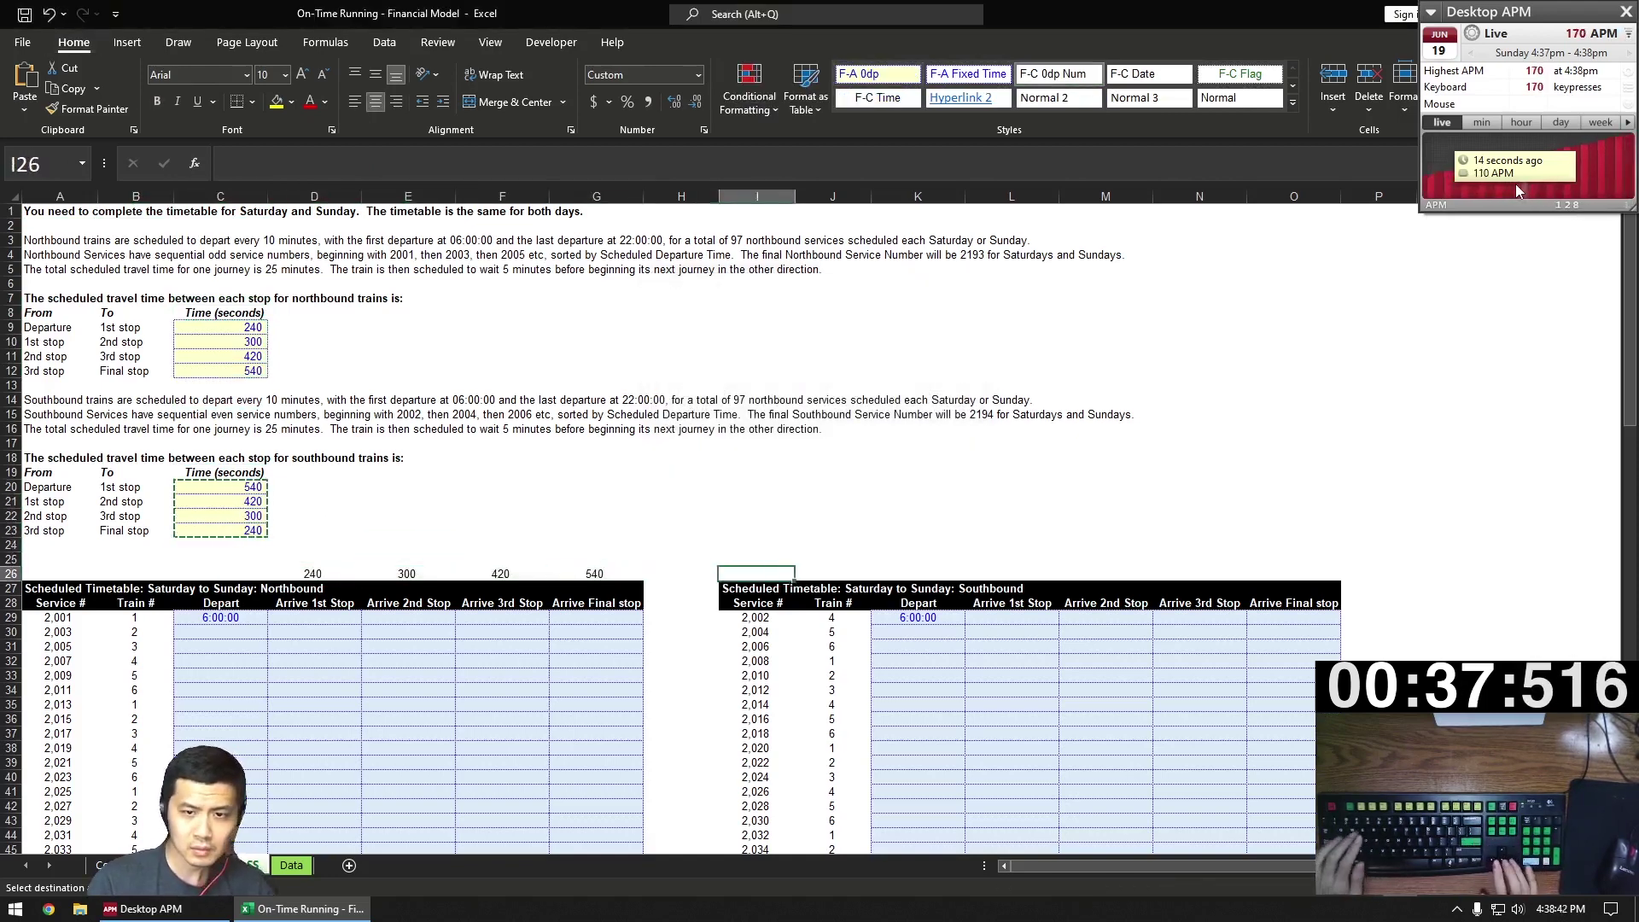
key("Right")
key("Right")
key("Right")
key("Right")
key("Left")
key("ctrl+alt+v")
key("e")
key("Return")
- Enter =K29+TIME(0,0,L$26) in L29 and copy it across M29:O29
key("Down")
key("Down")
key("Down")
type("=")
key("Left")
type("+T")
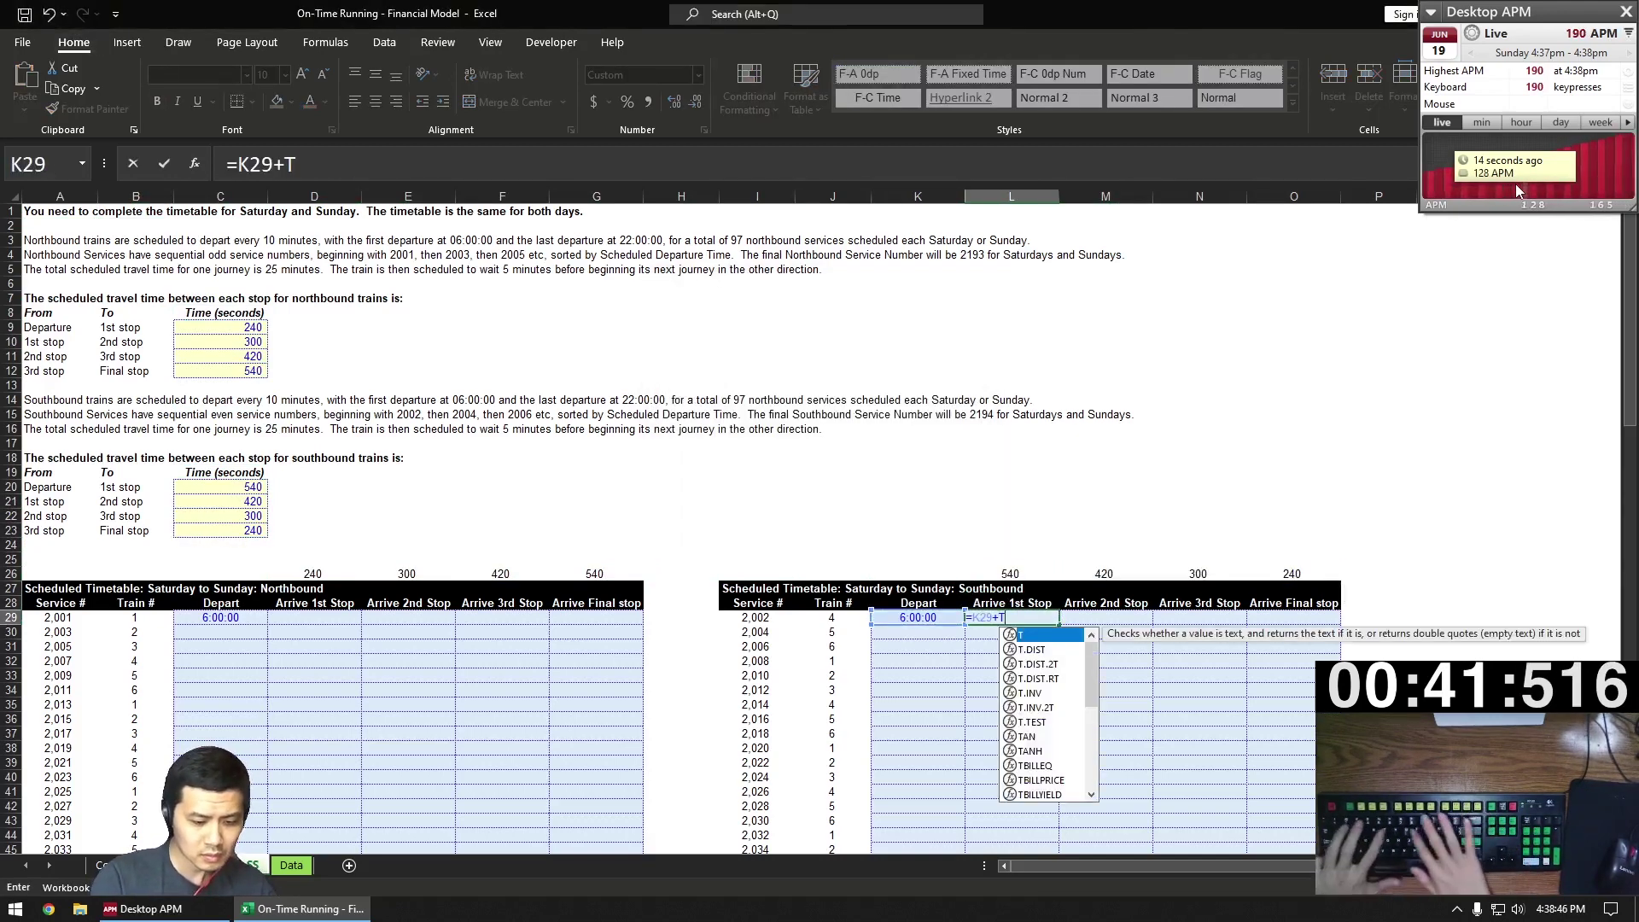
type("IME(0,")
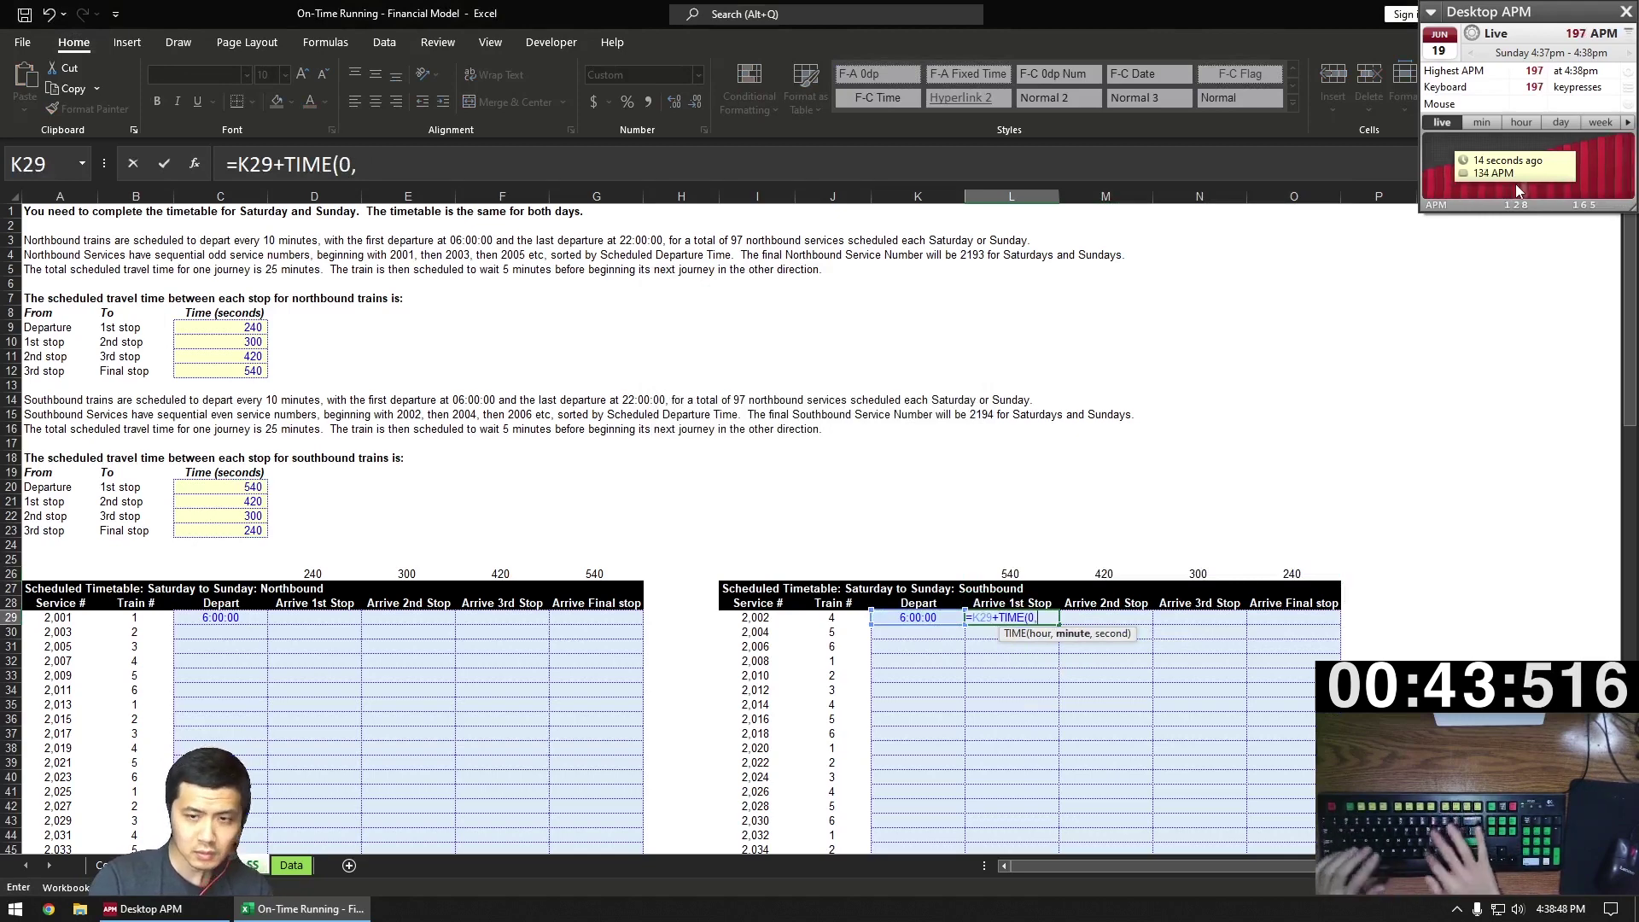
type(" 0,")
key("Up")
key("Up")
key("Up")
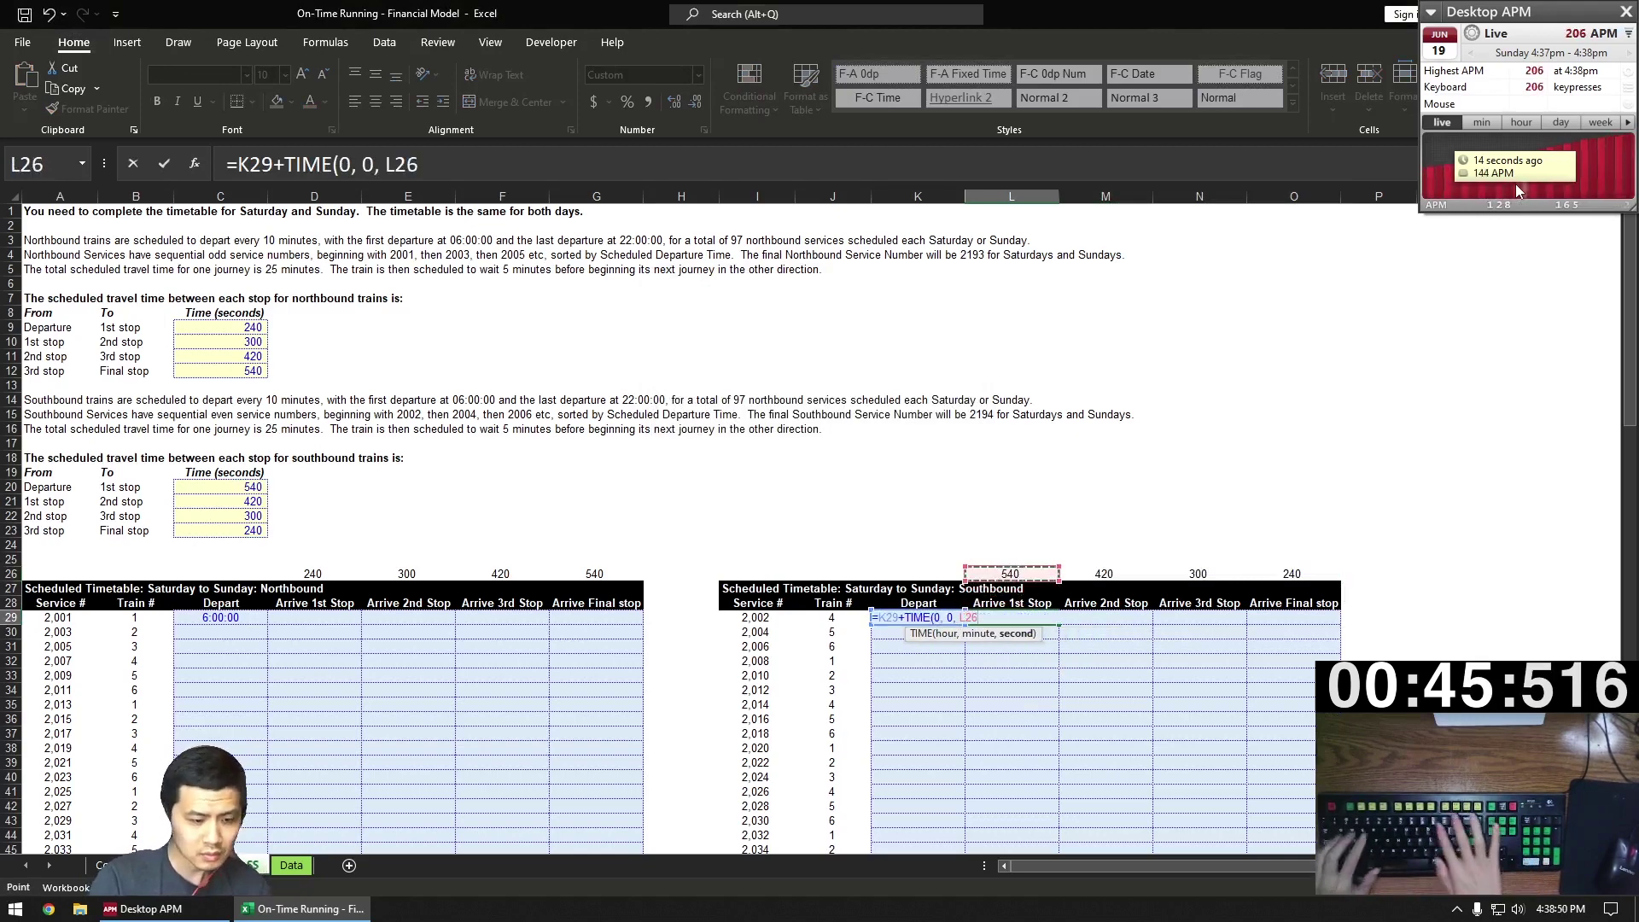
type(")")
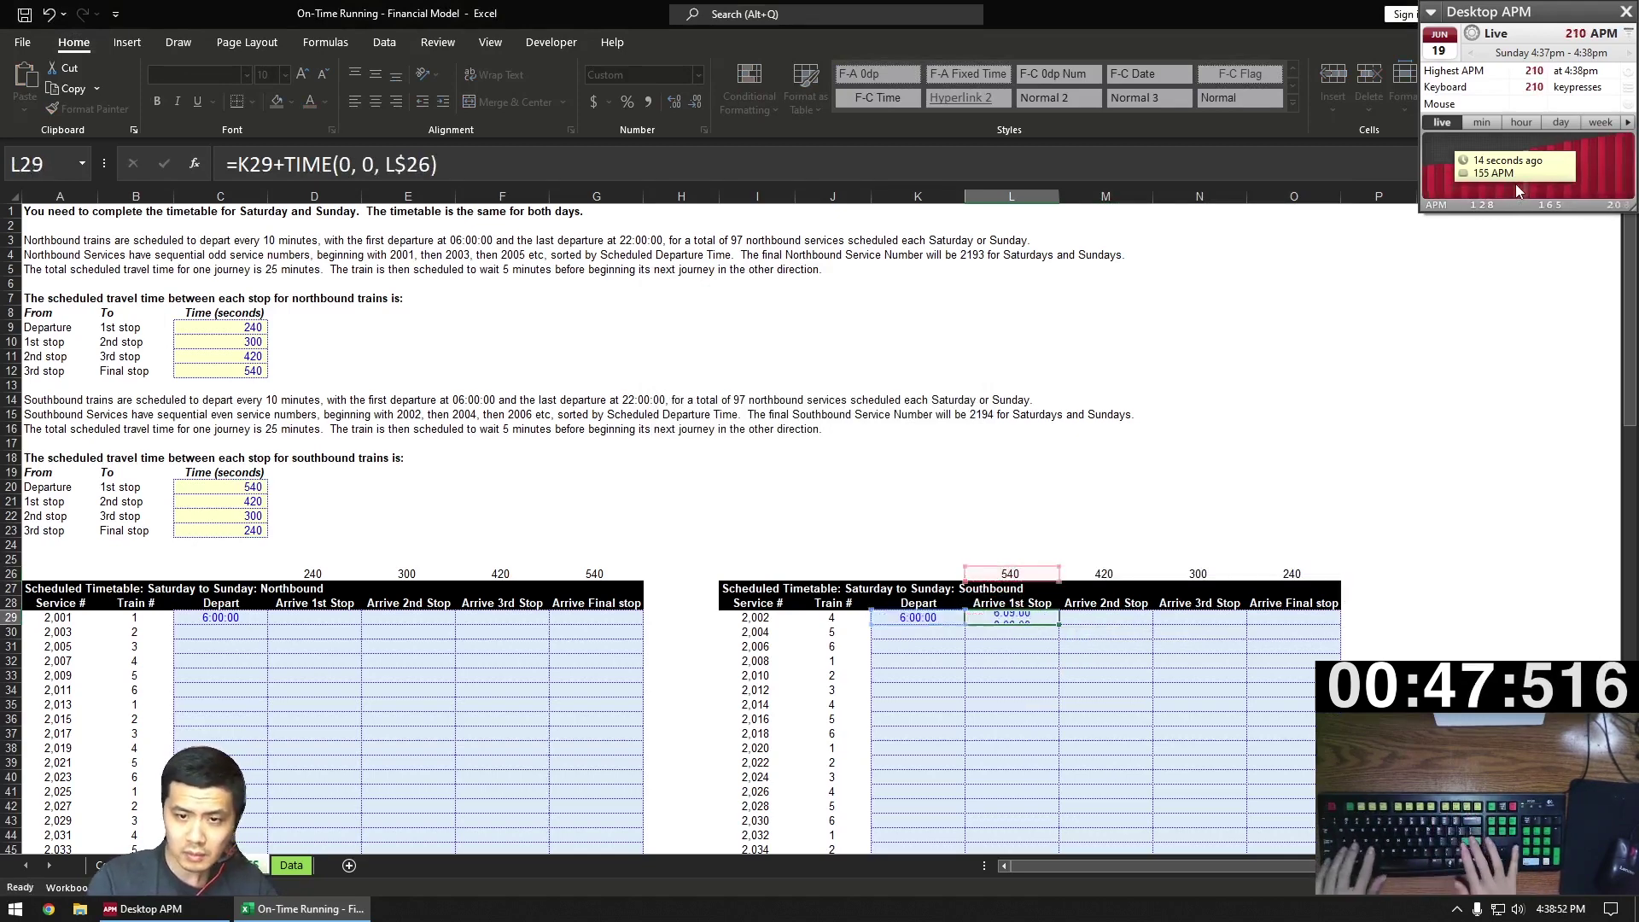
key("ctrl+Return")
key("ctrl+c")
key("shift+Right")
key("shift+Right")
key("shift+Right")
key("ctrl+v")
key("ctrl+c")
key("ctrl+Left")
key("ctrl+Left")
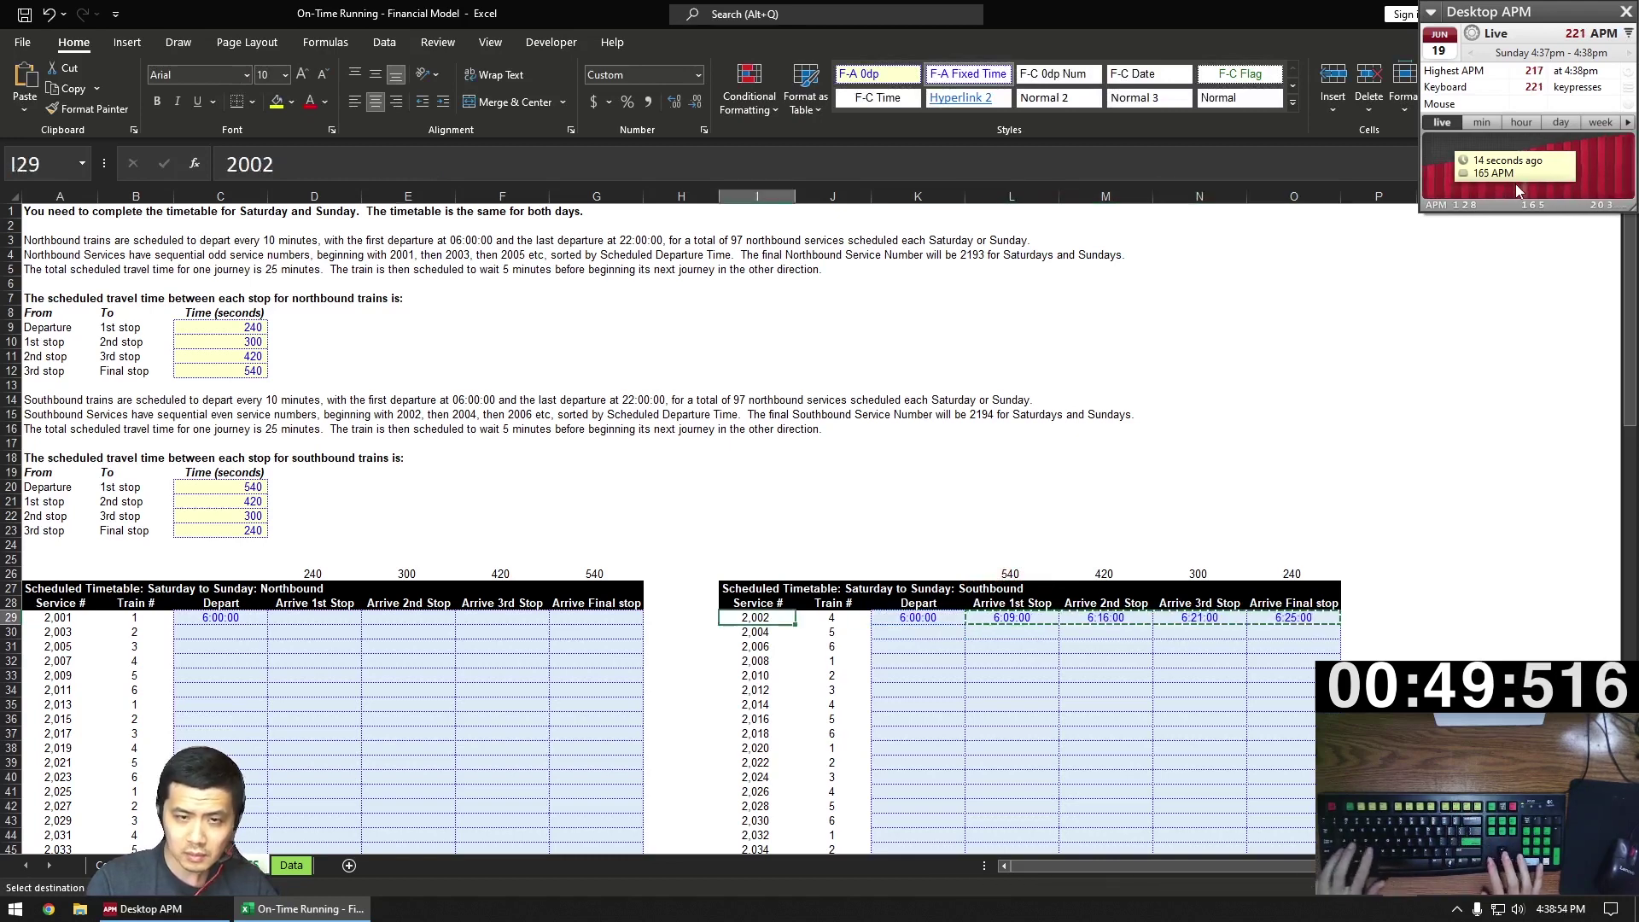
- Paste the arrival formulas into D29:G29 and enter =C29+TIME(0,10,0) in C30
key("Left")
key("Right")
key("Right")
key("ctrl+v")
key("Left")
key("Down")
type("=")
key("Up")
type("+TIME(0, 10, 0)")
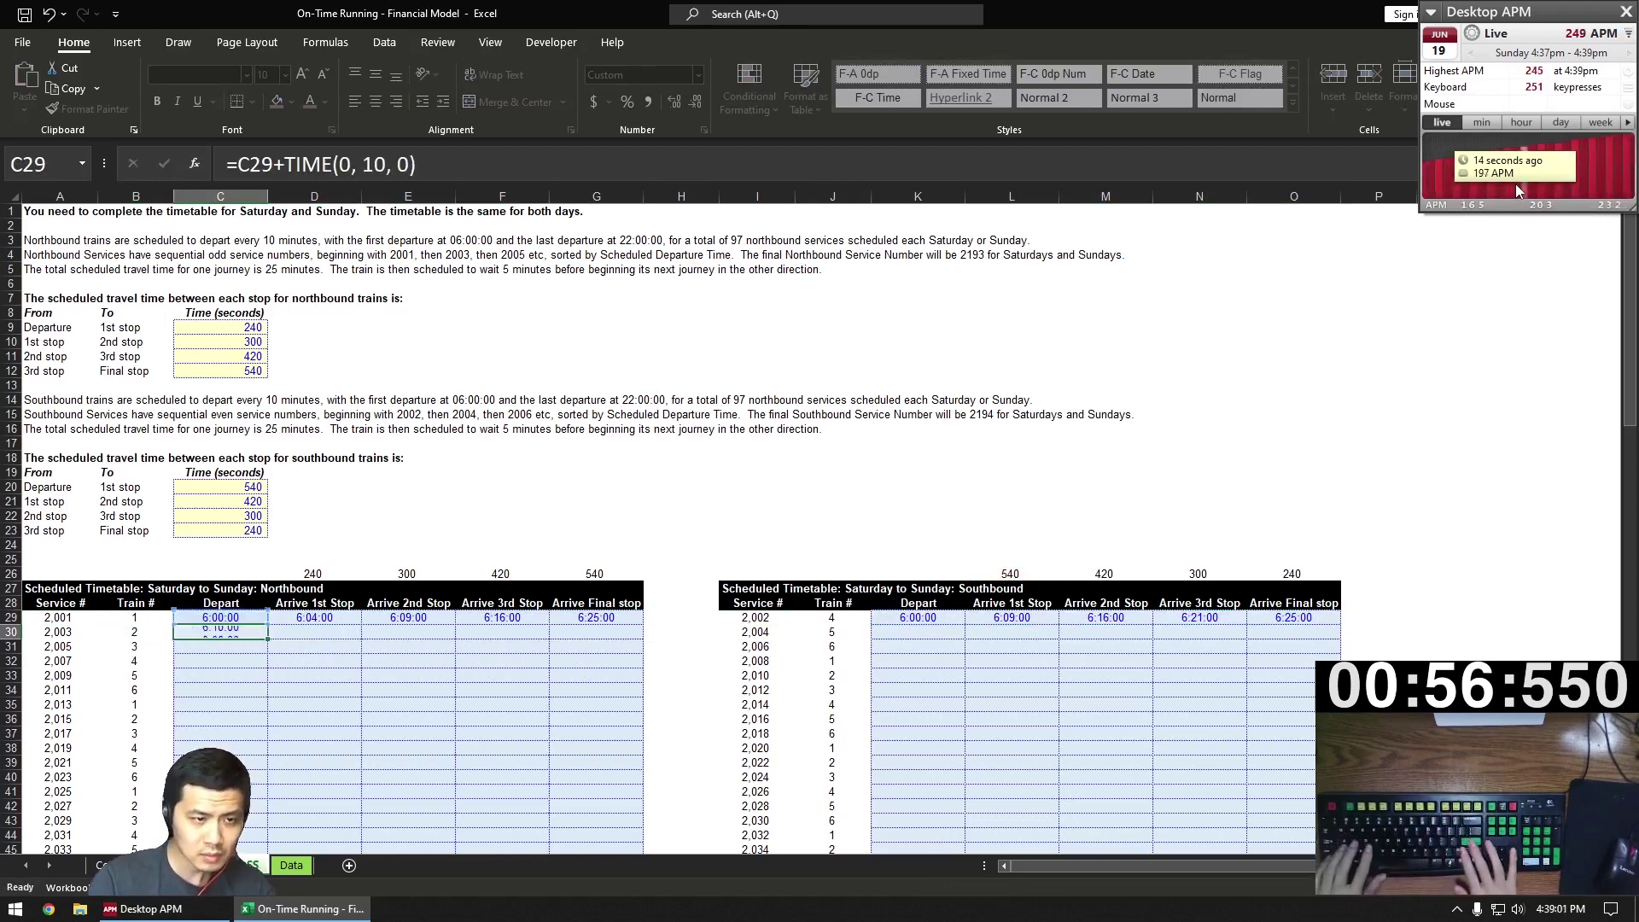
key("ctrl+Return")
- Complete row 30 of the northbound timetable and fill it down to row 125
key("Up")
key("Right")
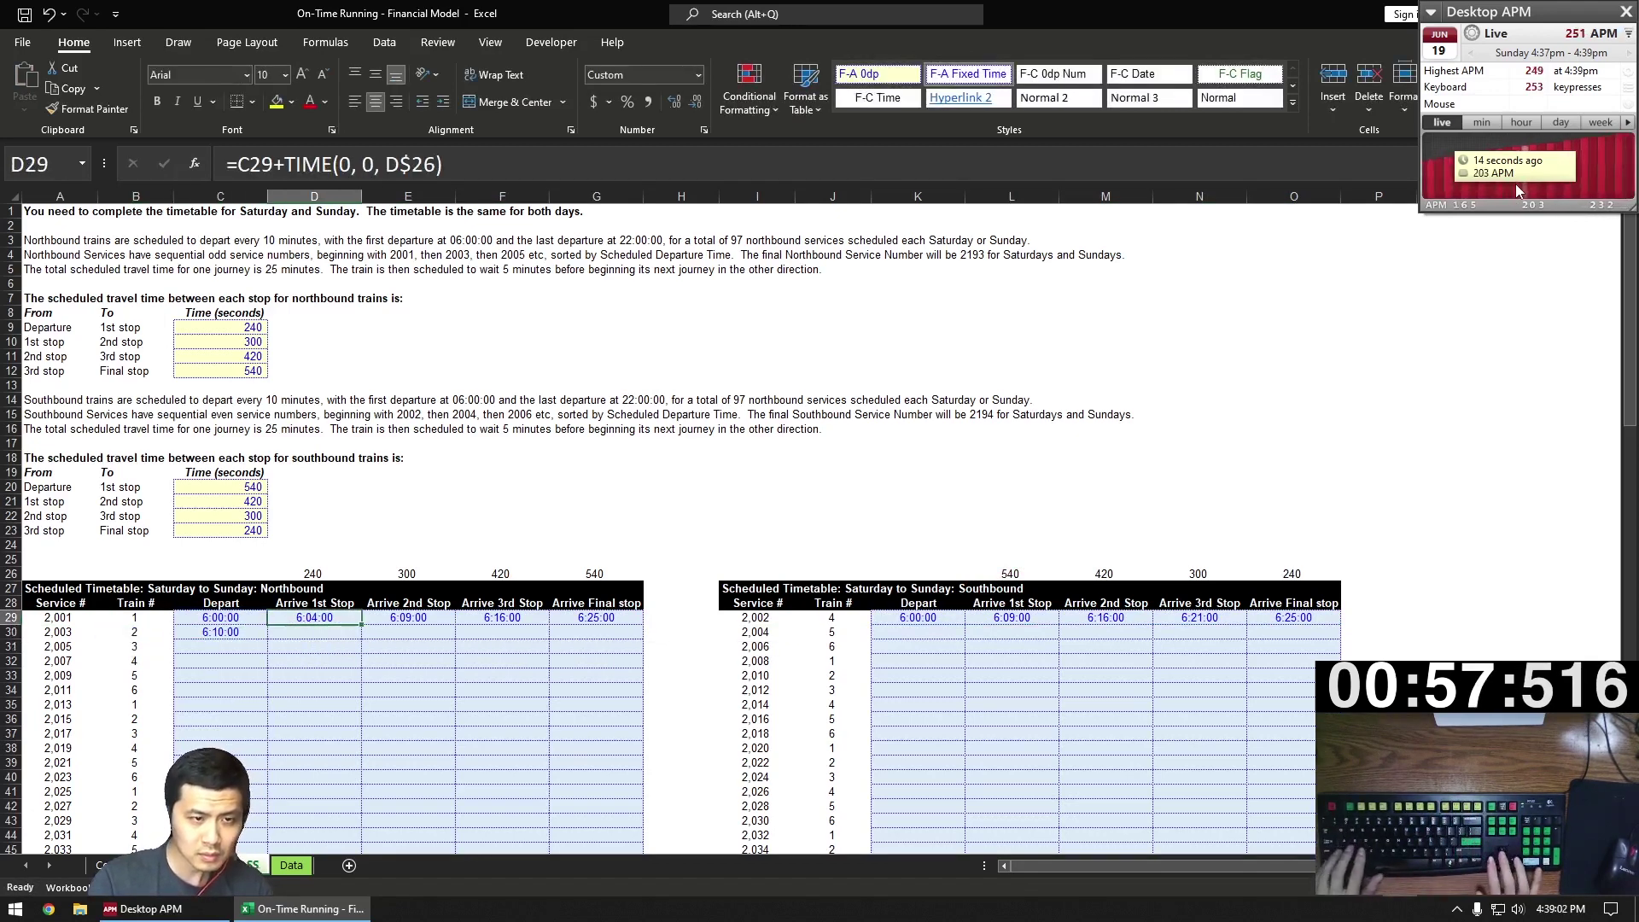
key("ctrl+shift+Right")
key("ctrl+c")
key("Down")
key("ctrl+v")
key("Left")
key("ctrl+shift+Right")
key("ctrl+c")
key("Left")
key("ctrl+Down")
key("Right")
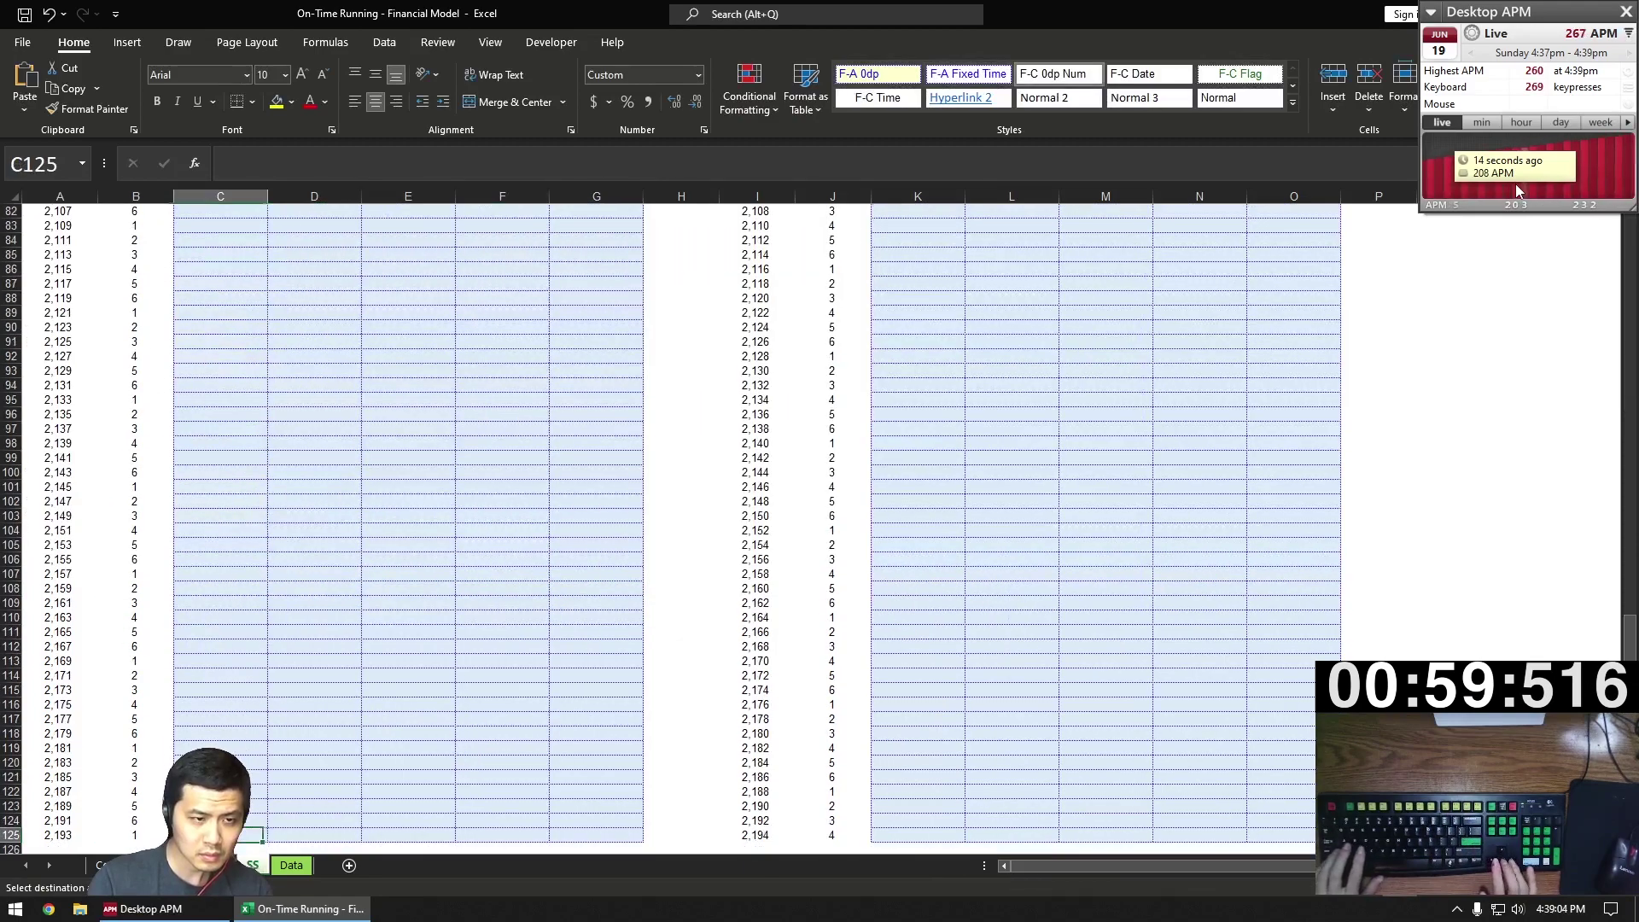
key("ctrl+shift+Up")
key("ctrl+v")
- Copy the filled rows 30–125 into the southbound timetable starting at K30
key("ctrl+Up")
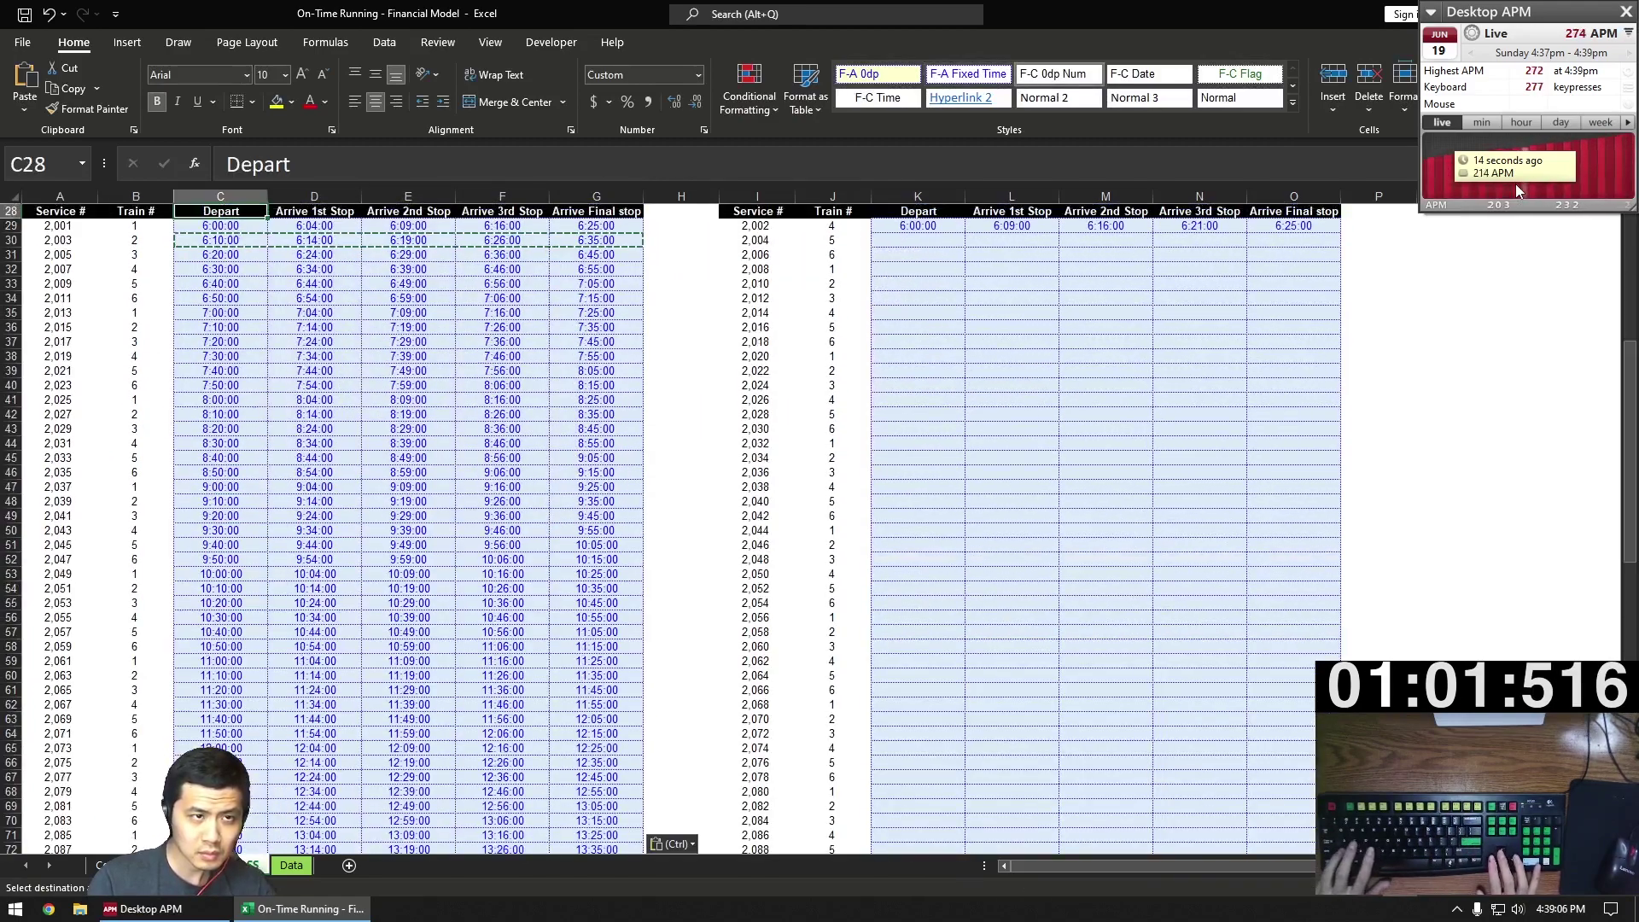
key("Down")
key("Down")
key("ctrl+shift+Right")
key("ctrl+shift+Down")
key("ctrl+Right")
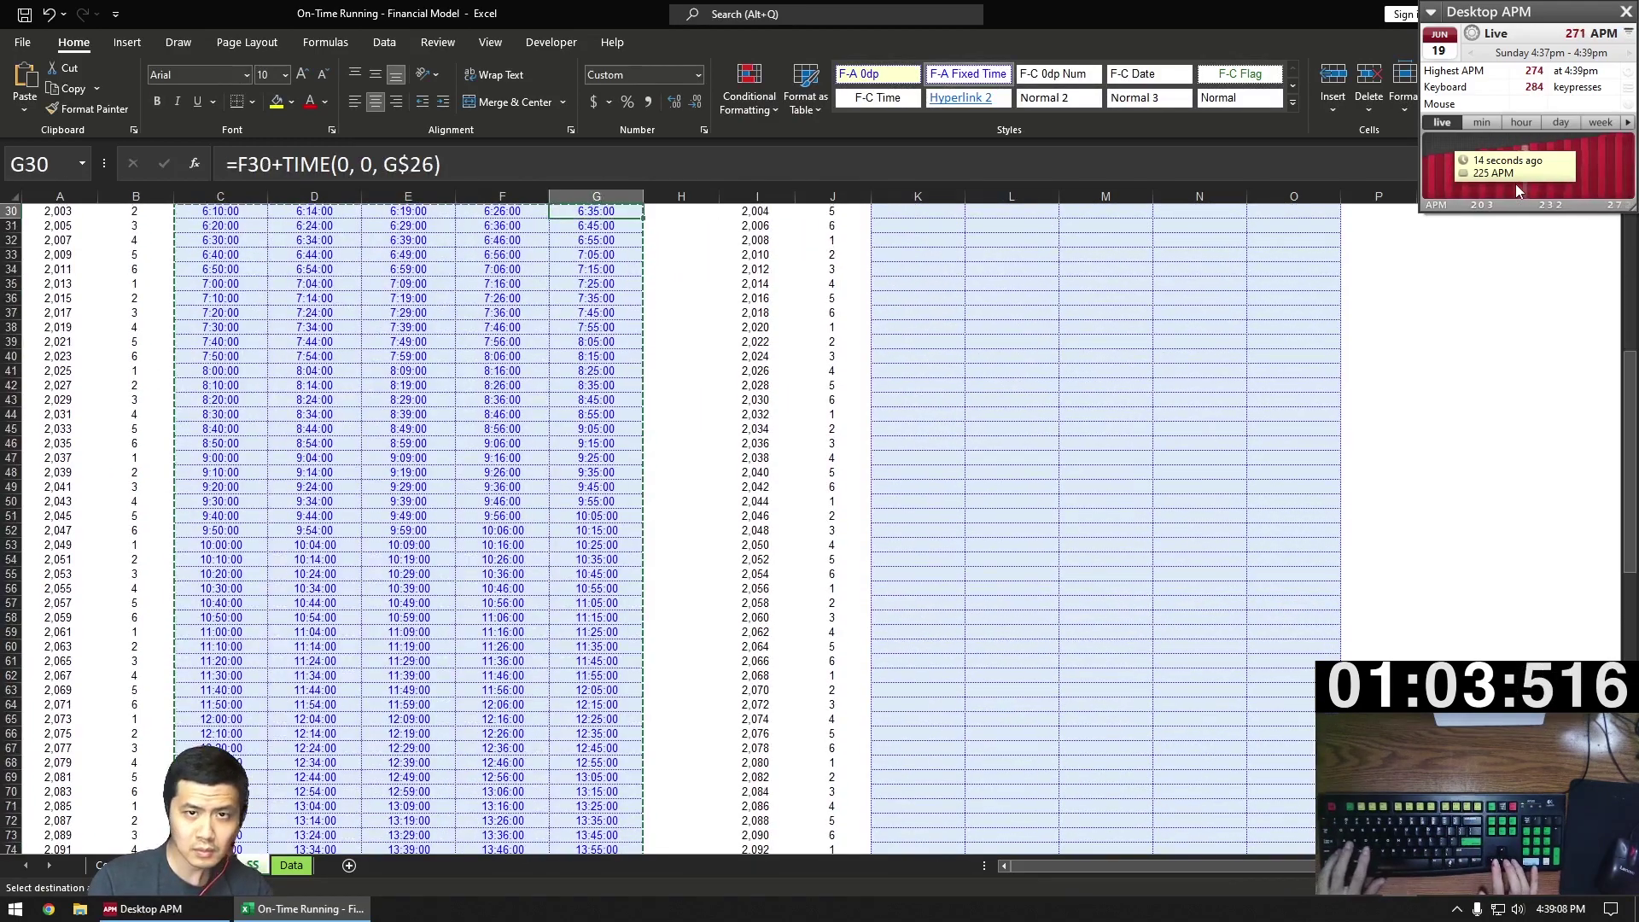
key("Right")
key("Right")
key("Right")
key("Right")
key("ctrl+v")
key("Up")
key("Left")
key("Left")
key("ctrl+shift+Down")
key("ctrl+Down")
key("ctrl+Down")
key("ctrl+Up")
- Apply Paste Special to the southbound service numbers, then switch to the Data sheet
key("alt+e")
key("s")
key("Return")
key("alt+e")
key("s")
key("t")
key("Return")
key("ctrl+Up")
key("ctrl+Up")
key("ctrl+Up")
key("ctrl+Up")
key("ctrl+Up")
key("ctrl+Up")
key("ctrl+Up")
key("ctrl+Up")
key("ctrl+Up")
key("ctrl+Up")
key("ctrl+Up")
key("ctrl+Page_Down")
- Add helper column headings D, SHT and M beside the data on the Data sheet
key("Down")
key("ctrl+Right")
key("Right")
key("Right")
type("D")
key("Right")
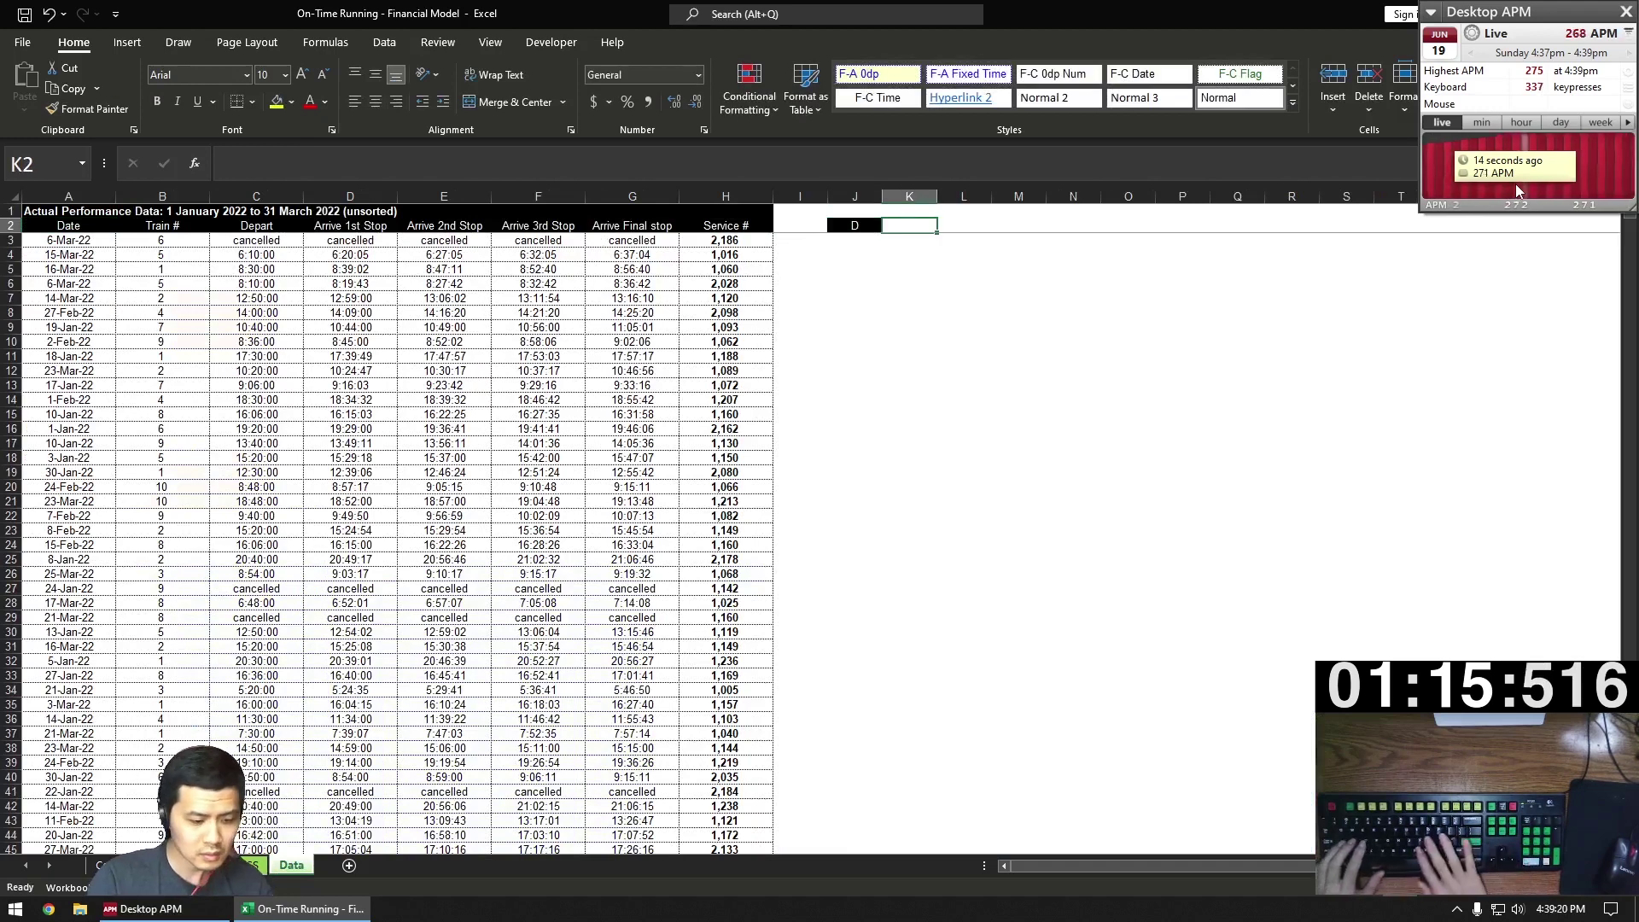
type("SHT")
key("Right")
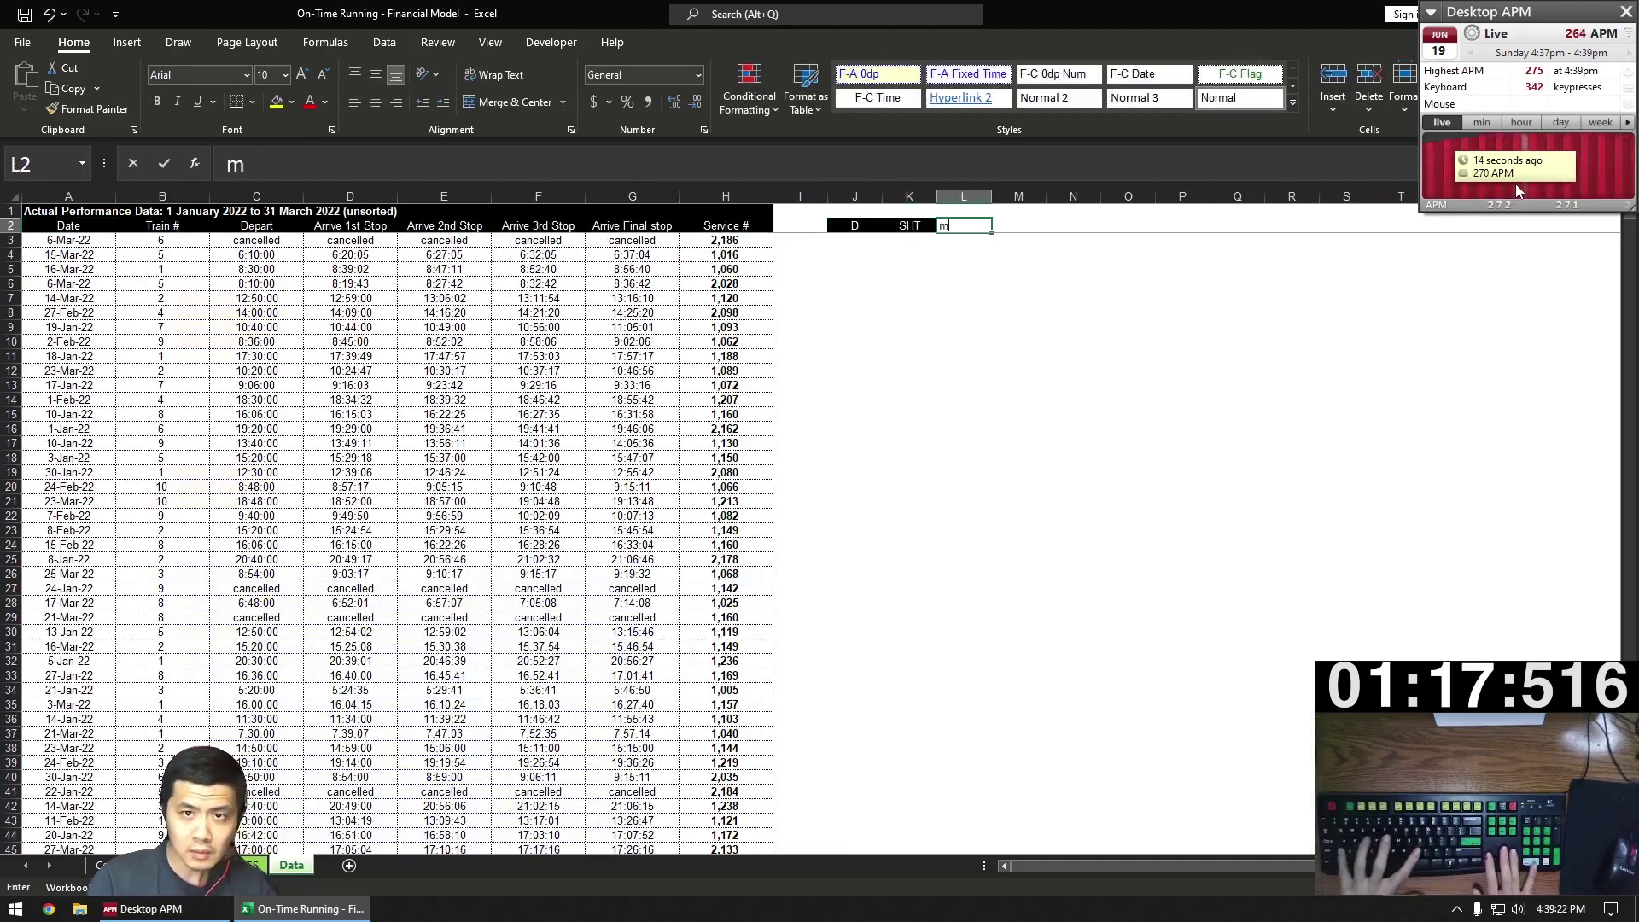
type("M")
key("Right")
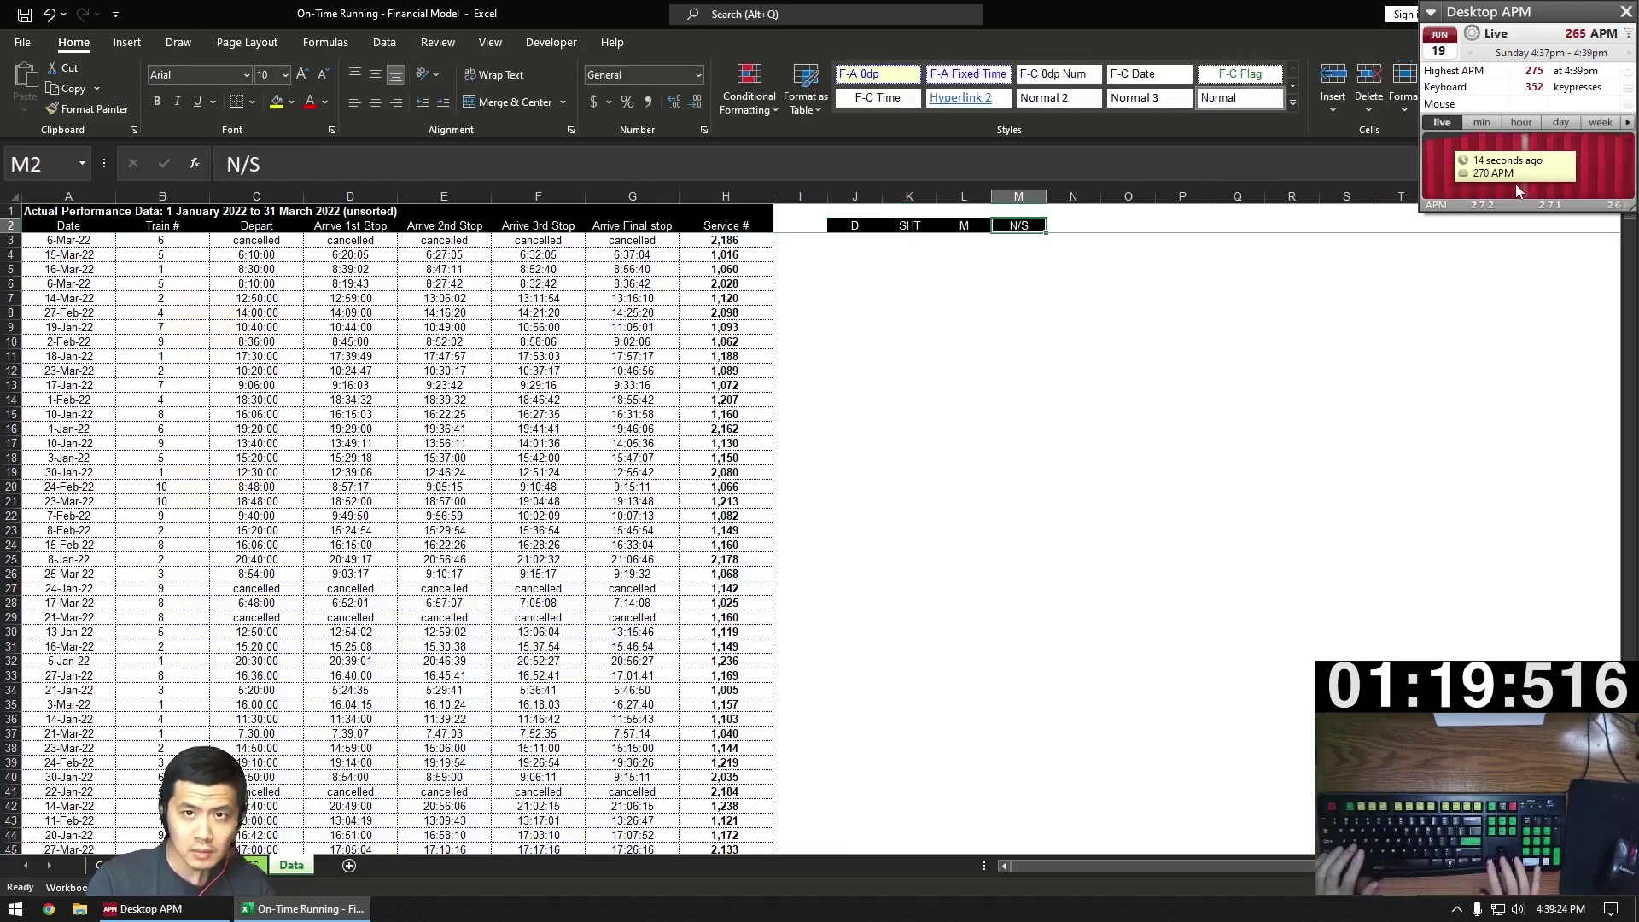
- Enter =WEEKDAY(A3) in J3 and =MONTH(A3) in L3
key("Return")
type("=WEEKDAY(A3)")
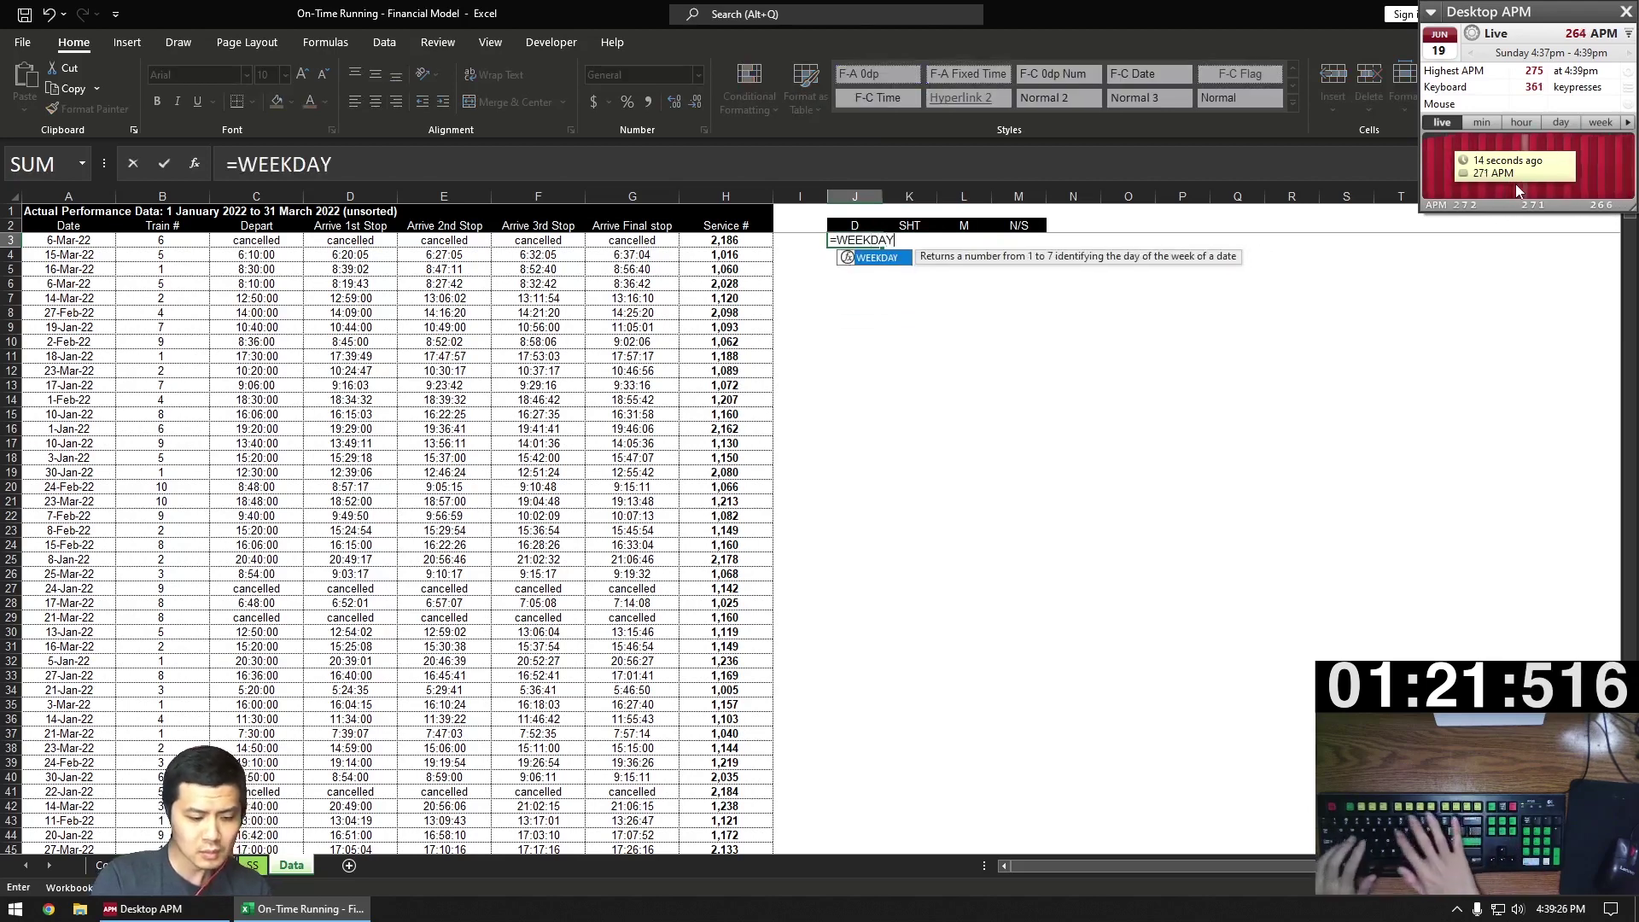
key("Right")
key("Right")
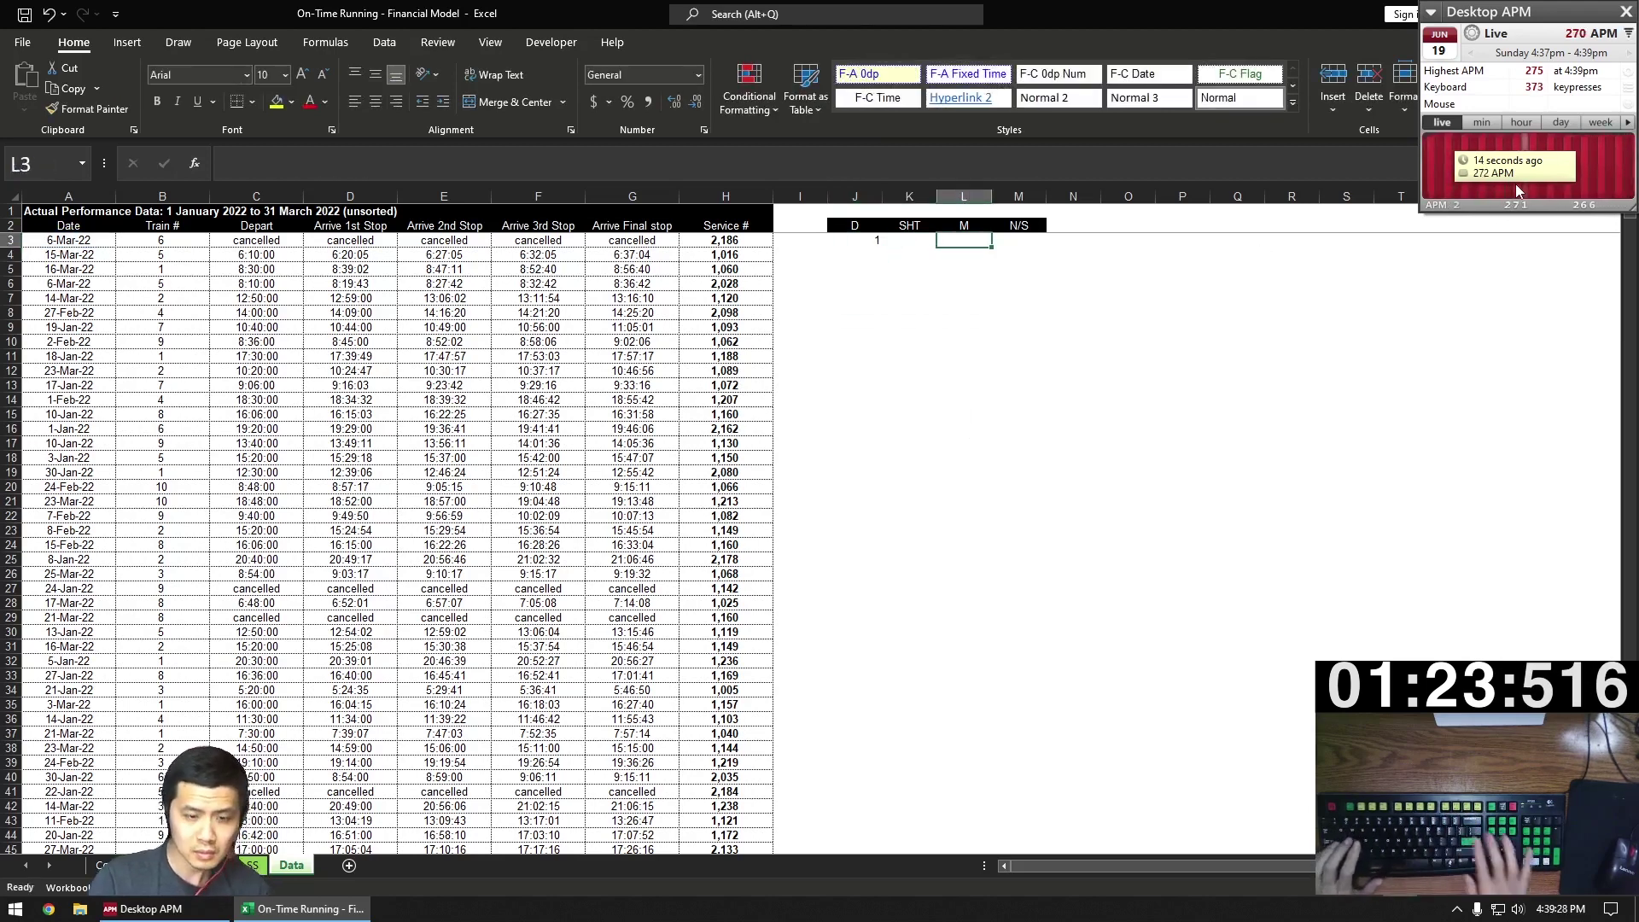
type("=MONTH(")
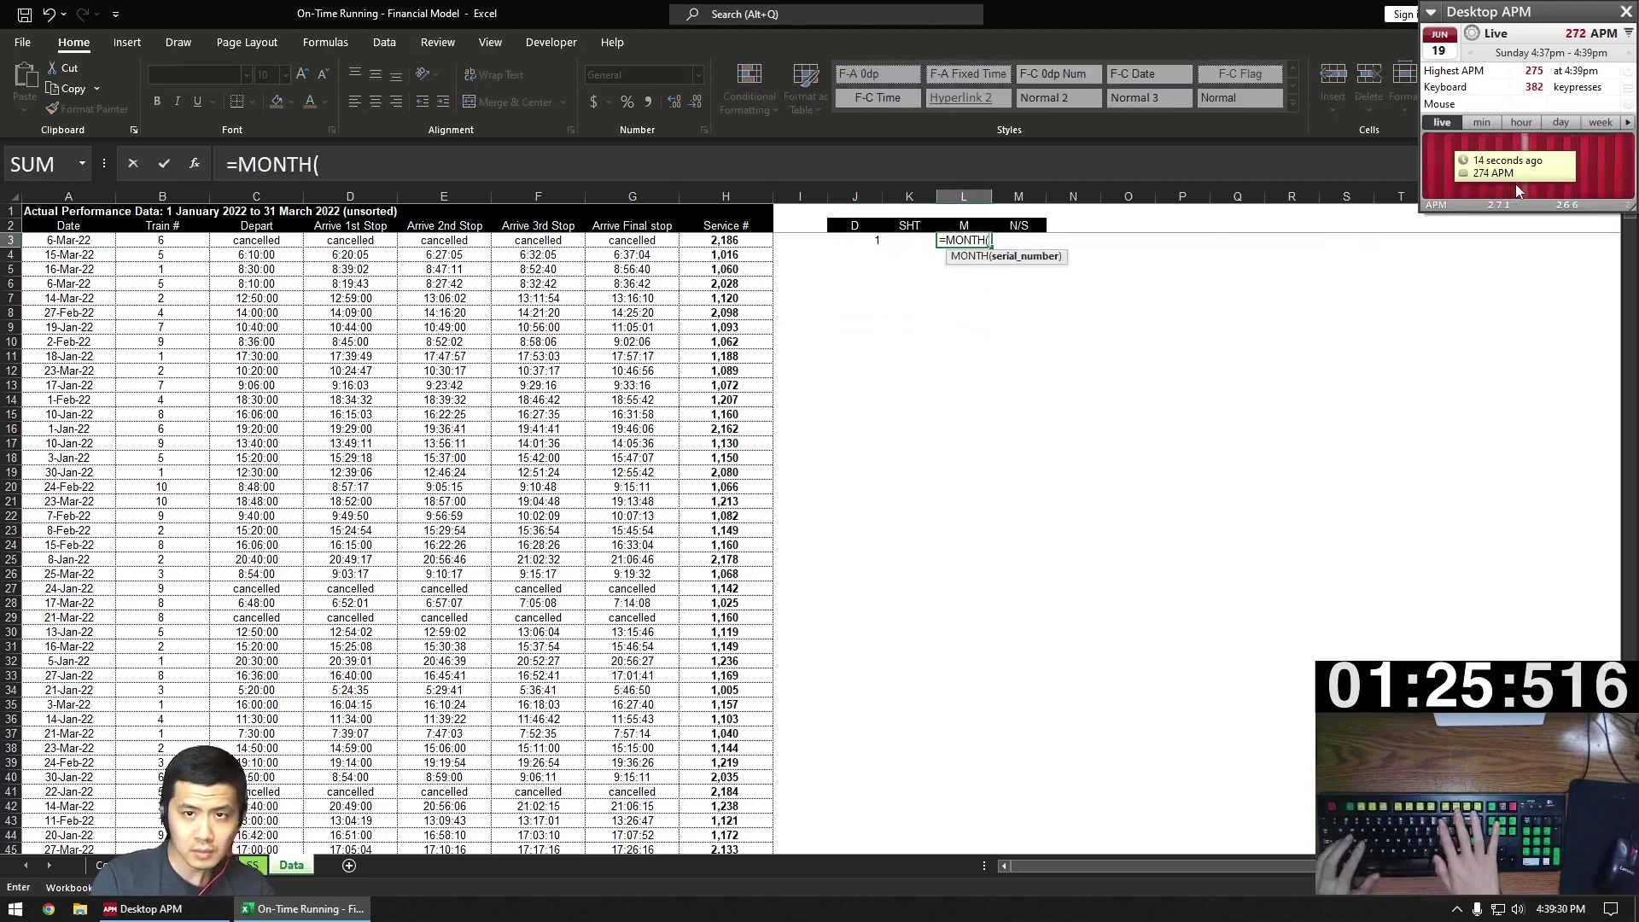
key("ctrl+Home")
key("Down")
key("Down")
type(")")
key("Return")
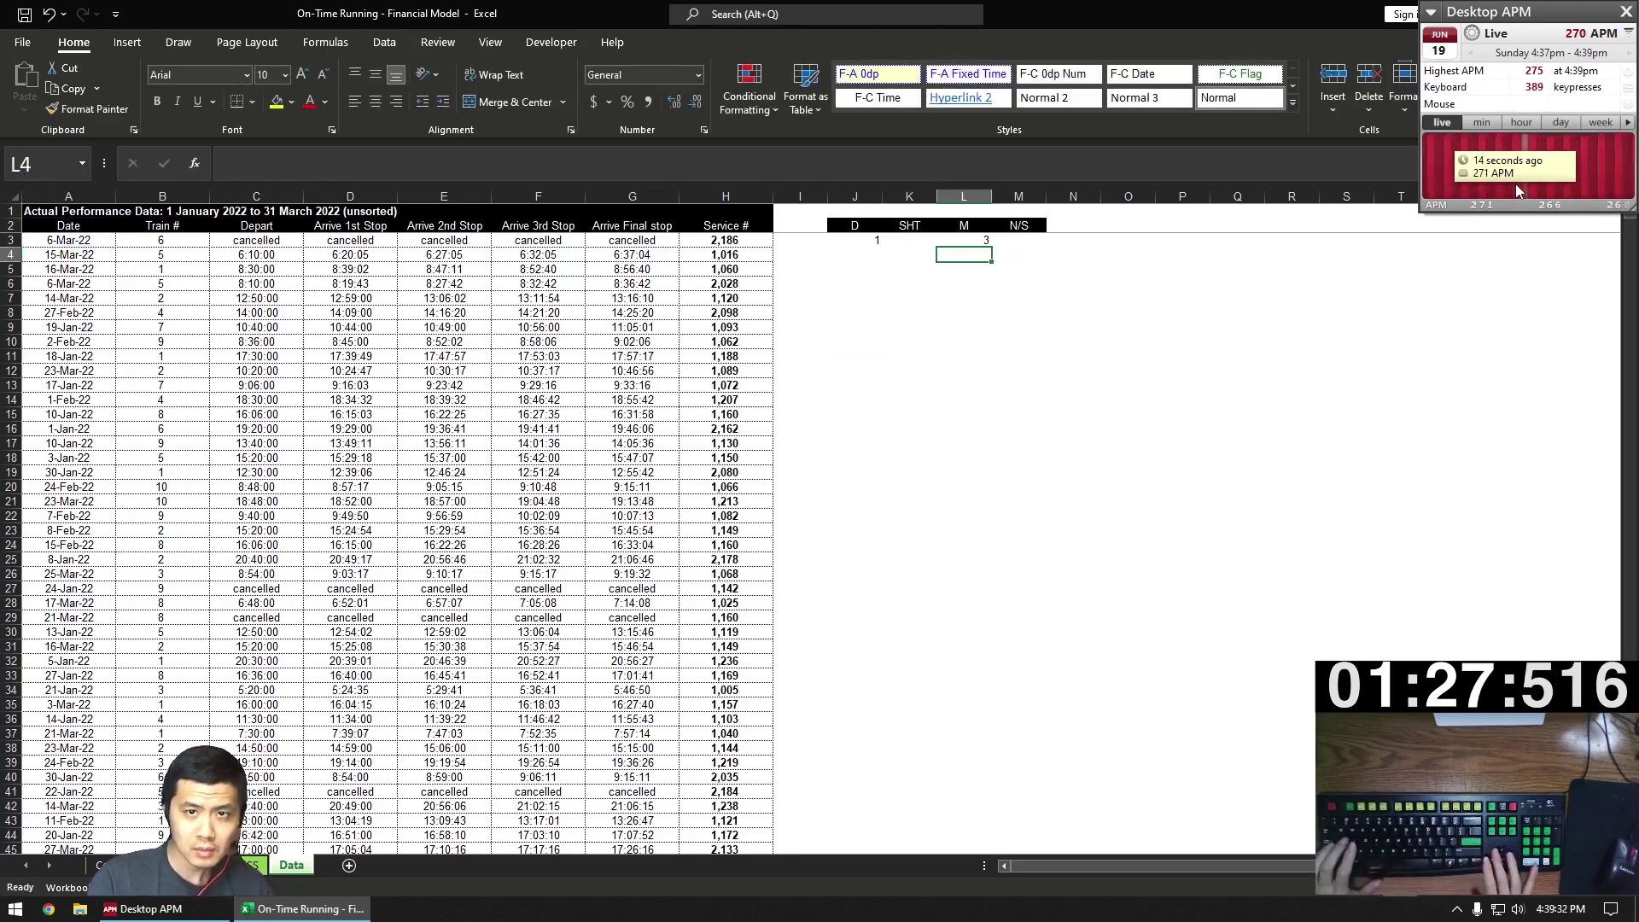
- Enter the SS/MF schedule-type formula in K3 and =IF(ISEVEN(H3),"S","N") in M3
key("Up")
key("Left")
type("=IF(OR(")
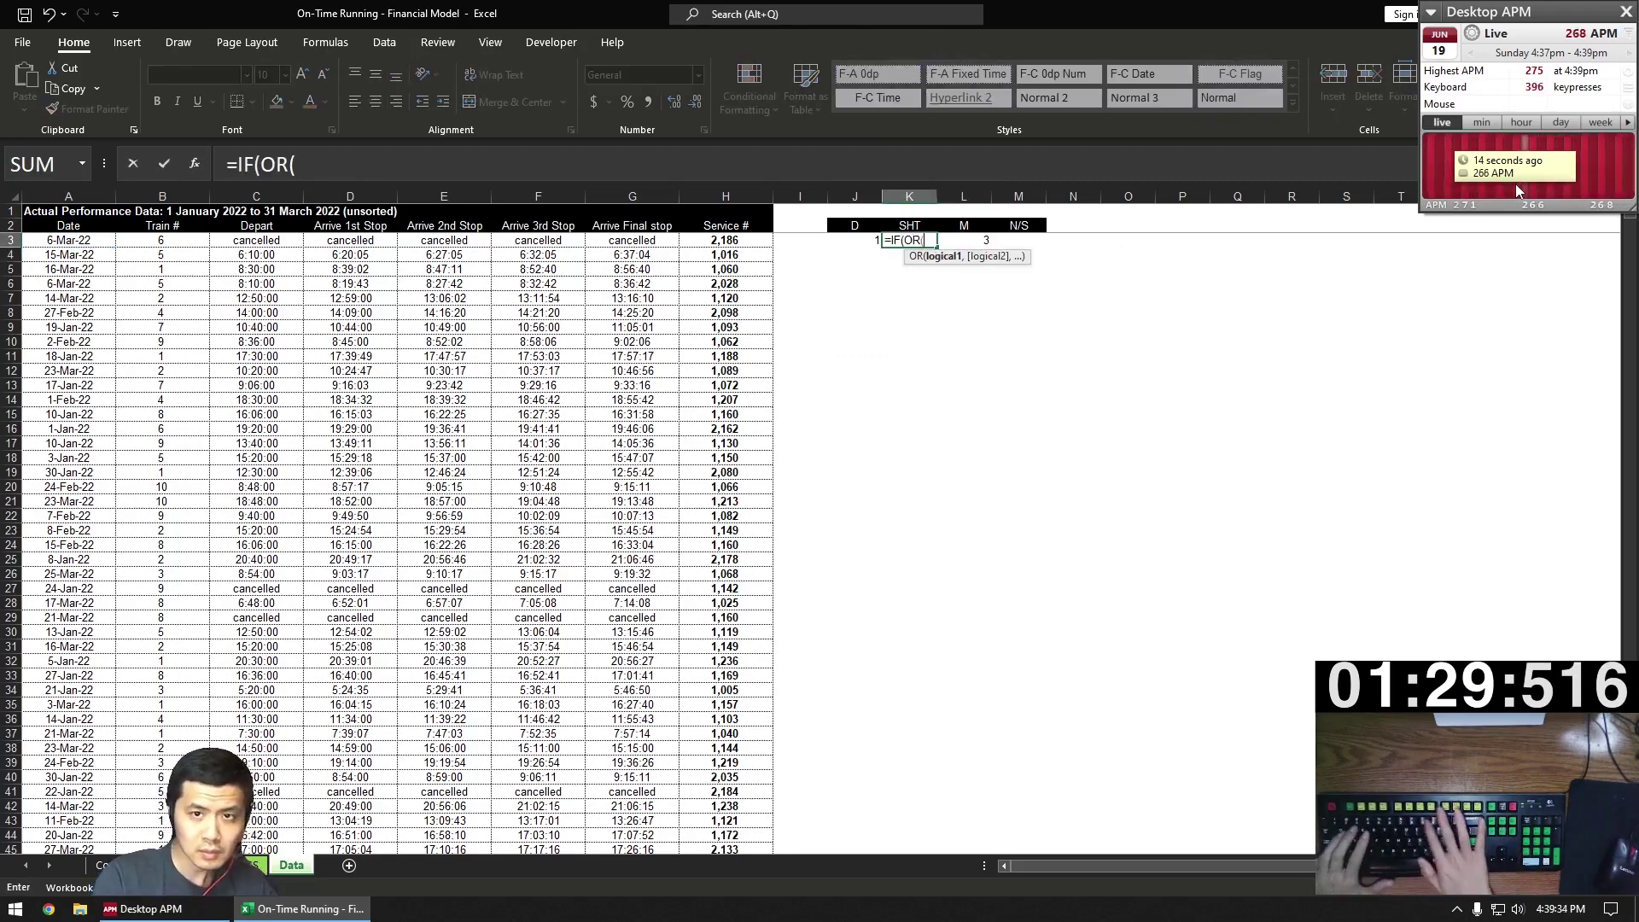
key("Left")
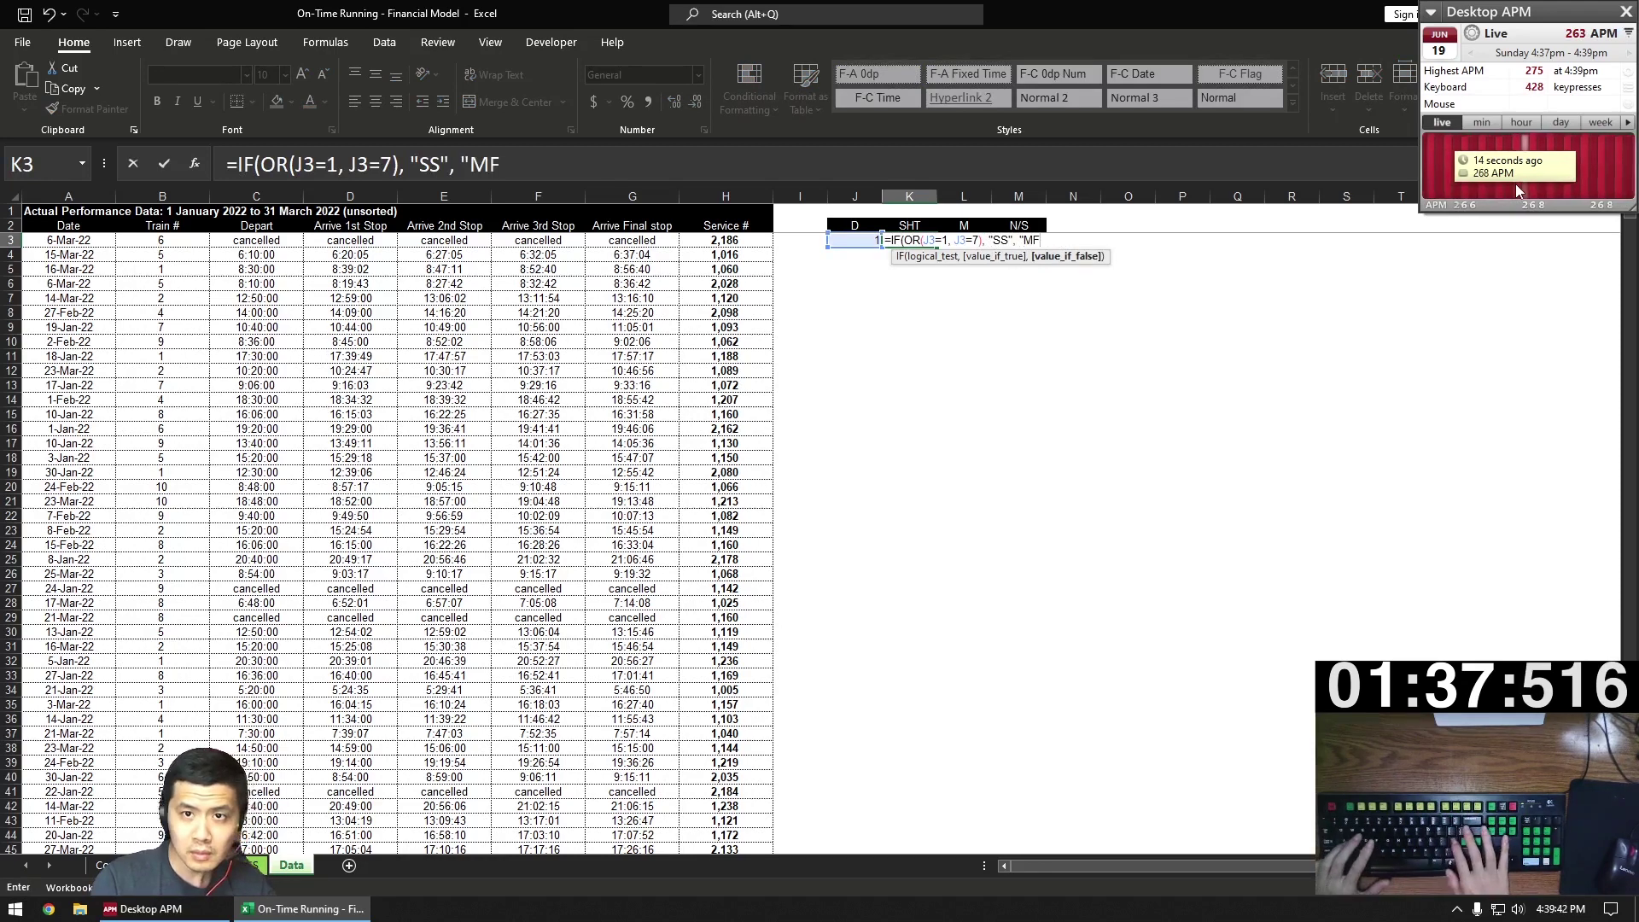
type(")")
key("Right")
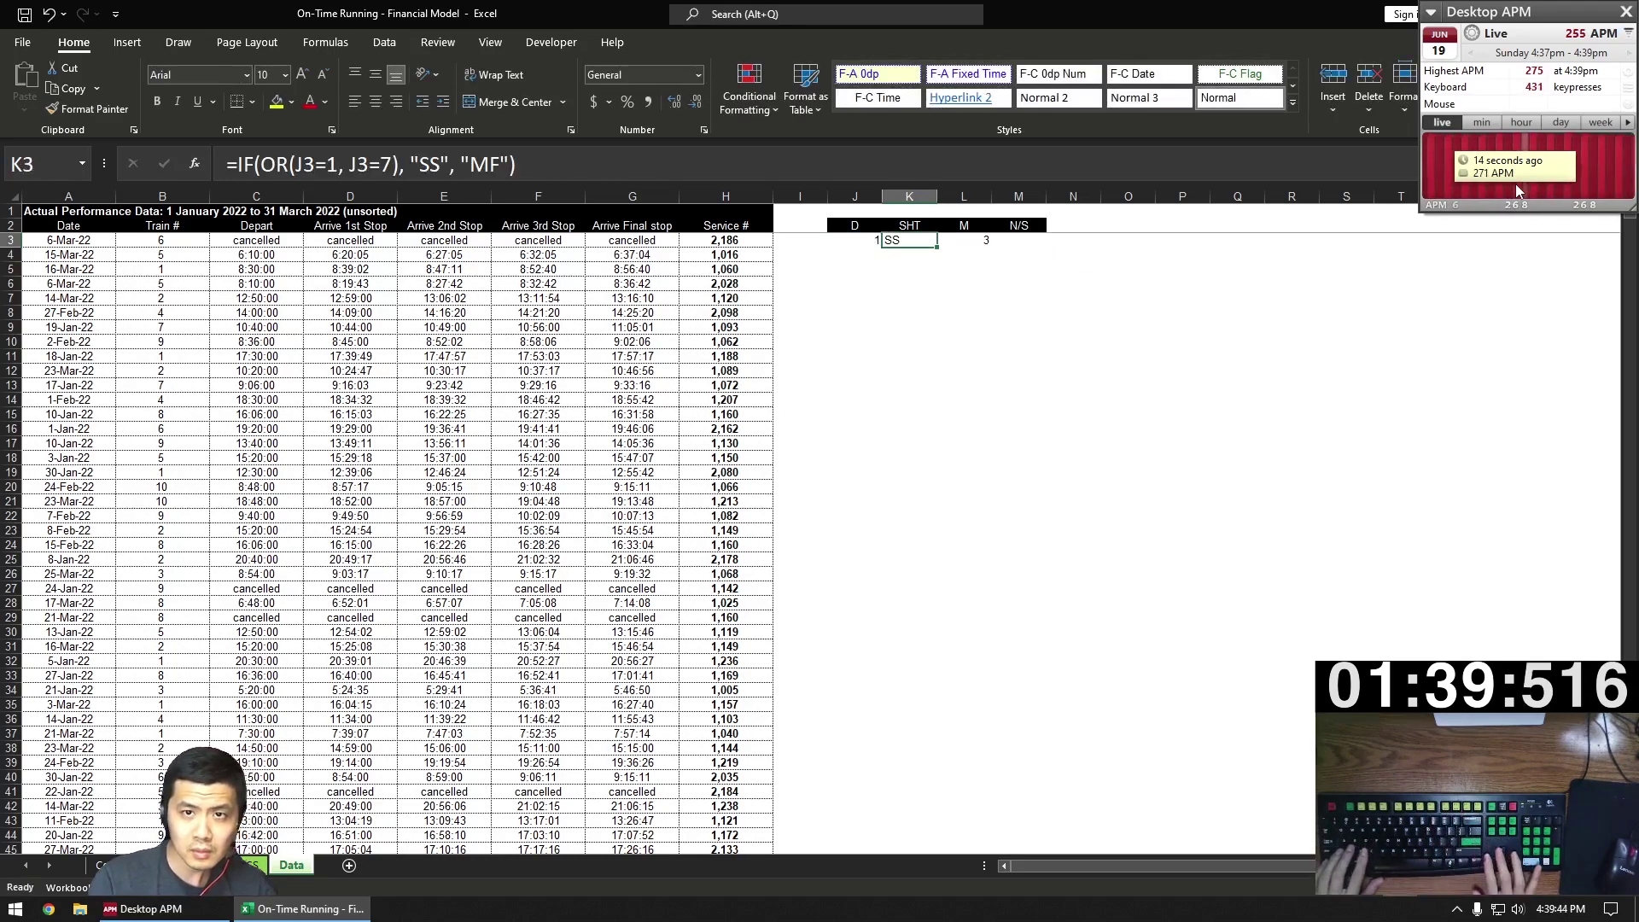
key("Right")
type("=IF(ISEVEN(H3)")
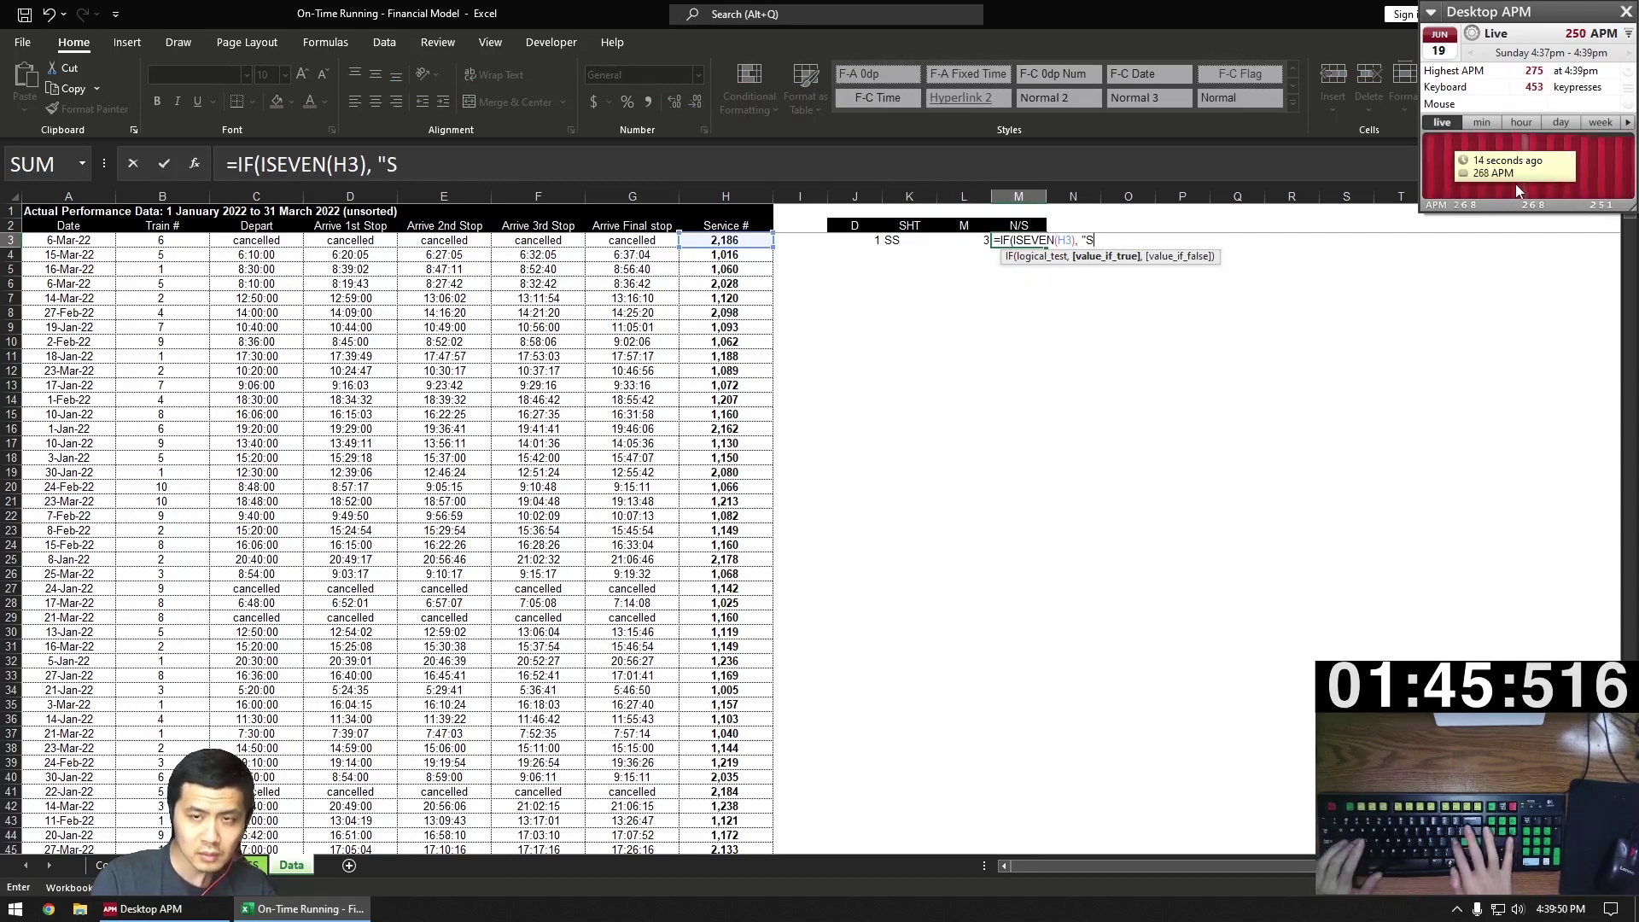
type(", \"S\", \"N\")")
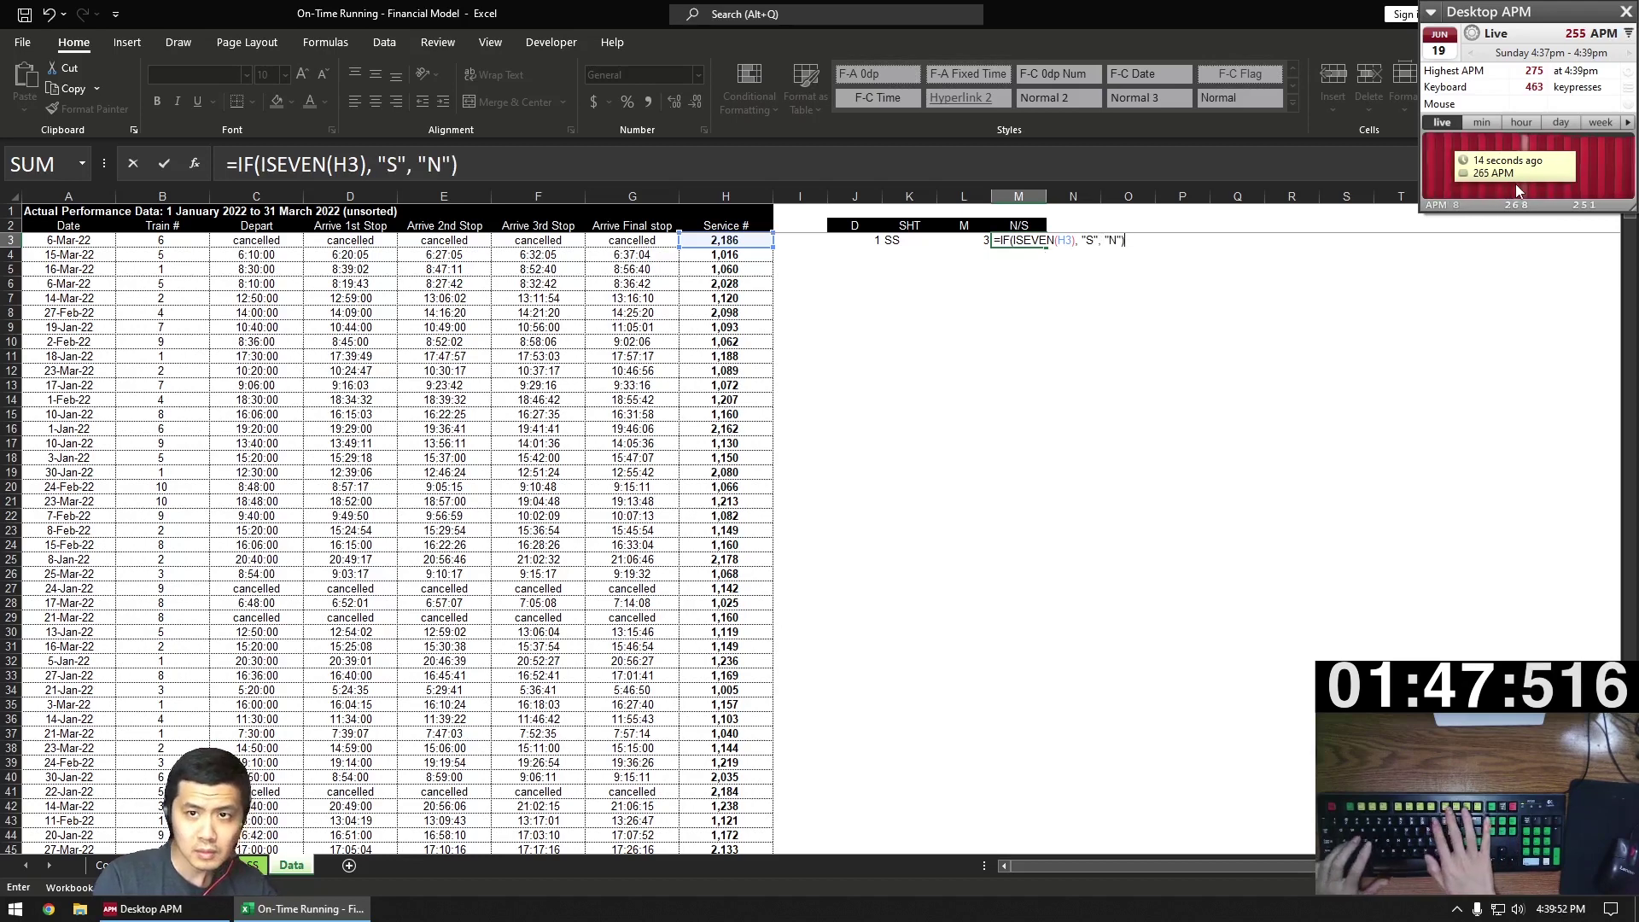
- Copy the C2:H2 time headers to O2:T2 and title the block Exp in O1
key("Up")
key("Left")
key("Left")
key("Left")
key("Left")
key("Left")
key("Left")
key("Left")
key("Left")
key("Left")
key("Left")
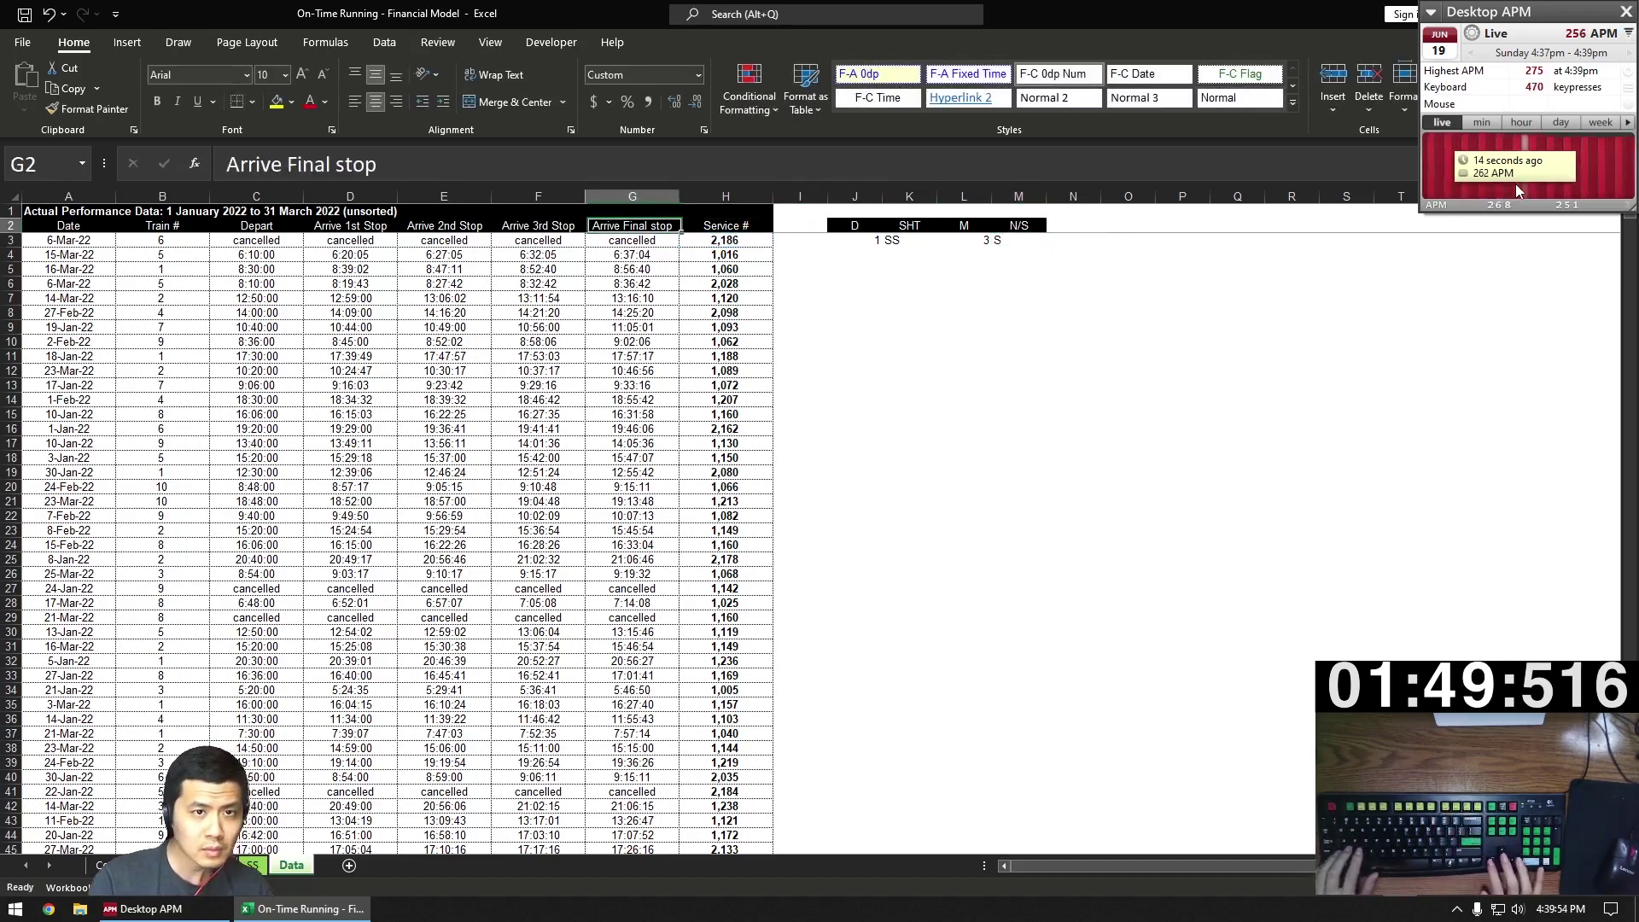
key("ctrl+shift+Right")
key("ctrl+c")
key("ctrl+Right")
key("ctrl+Right")
key("ctrl+Right")
key("Right")
key("Right")
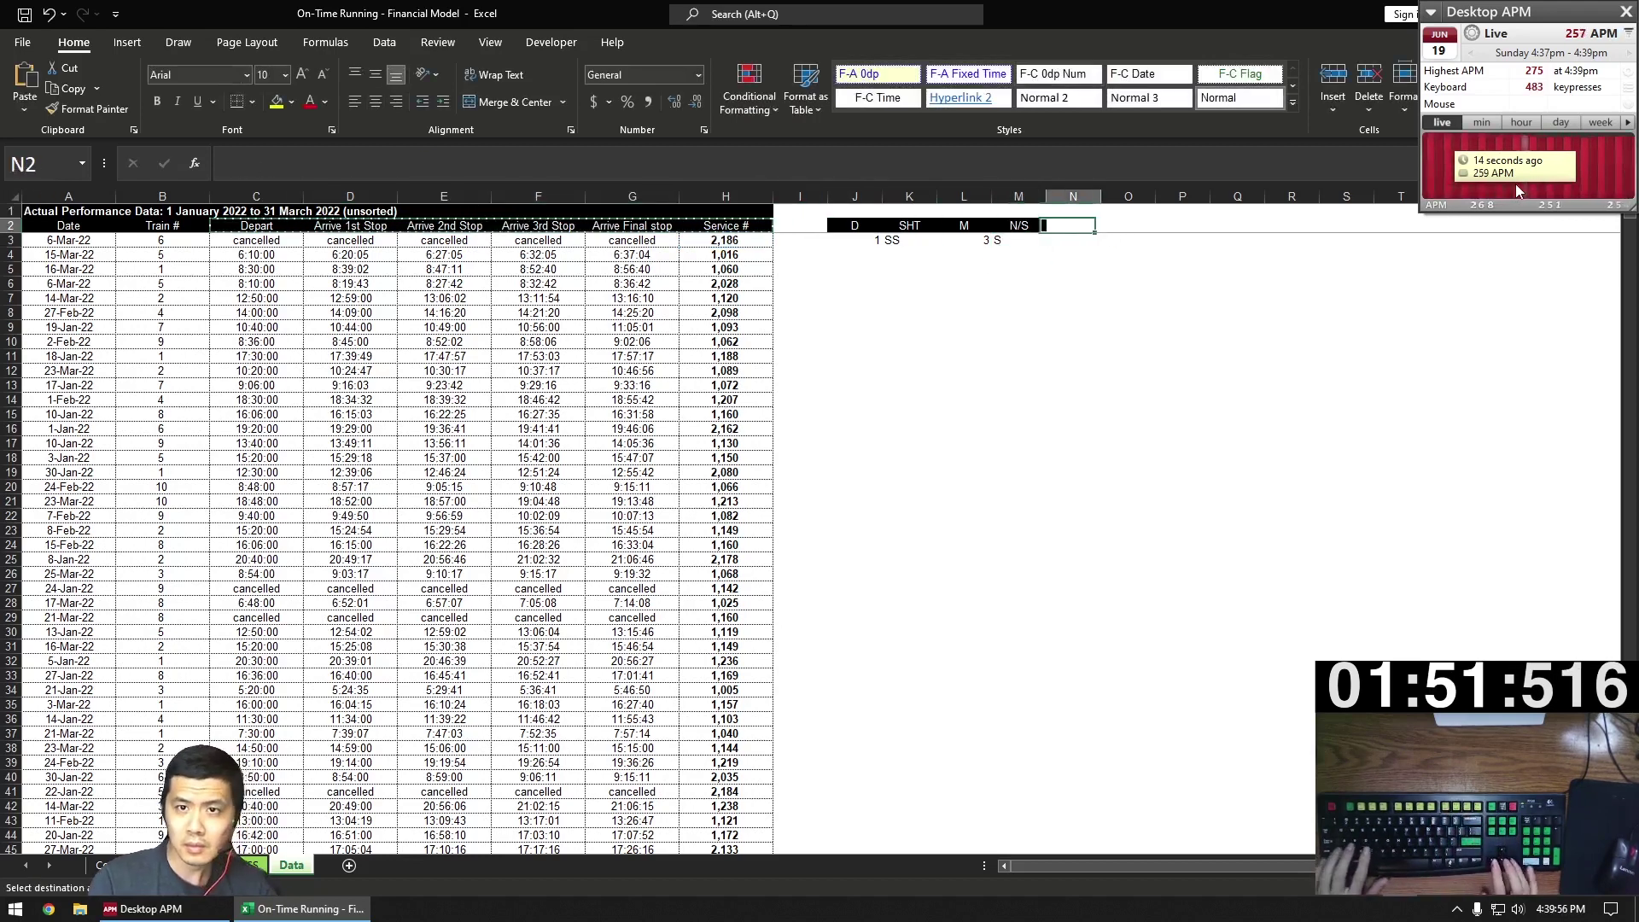
key("ctrl+v")
key("Up")
type("Ex")
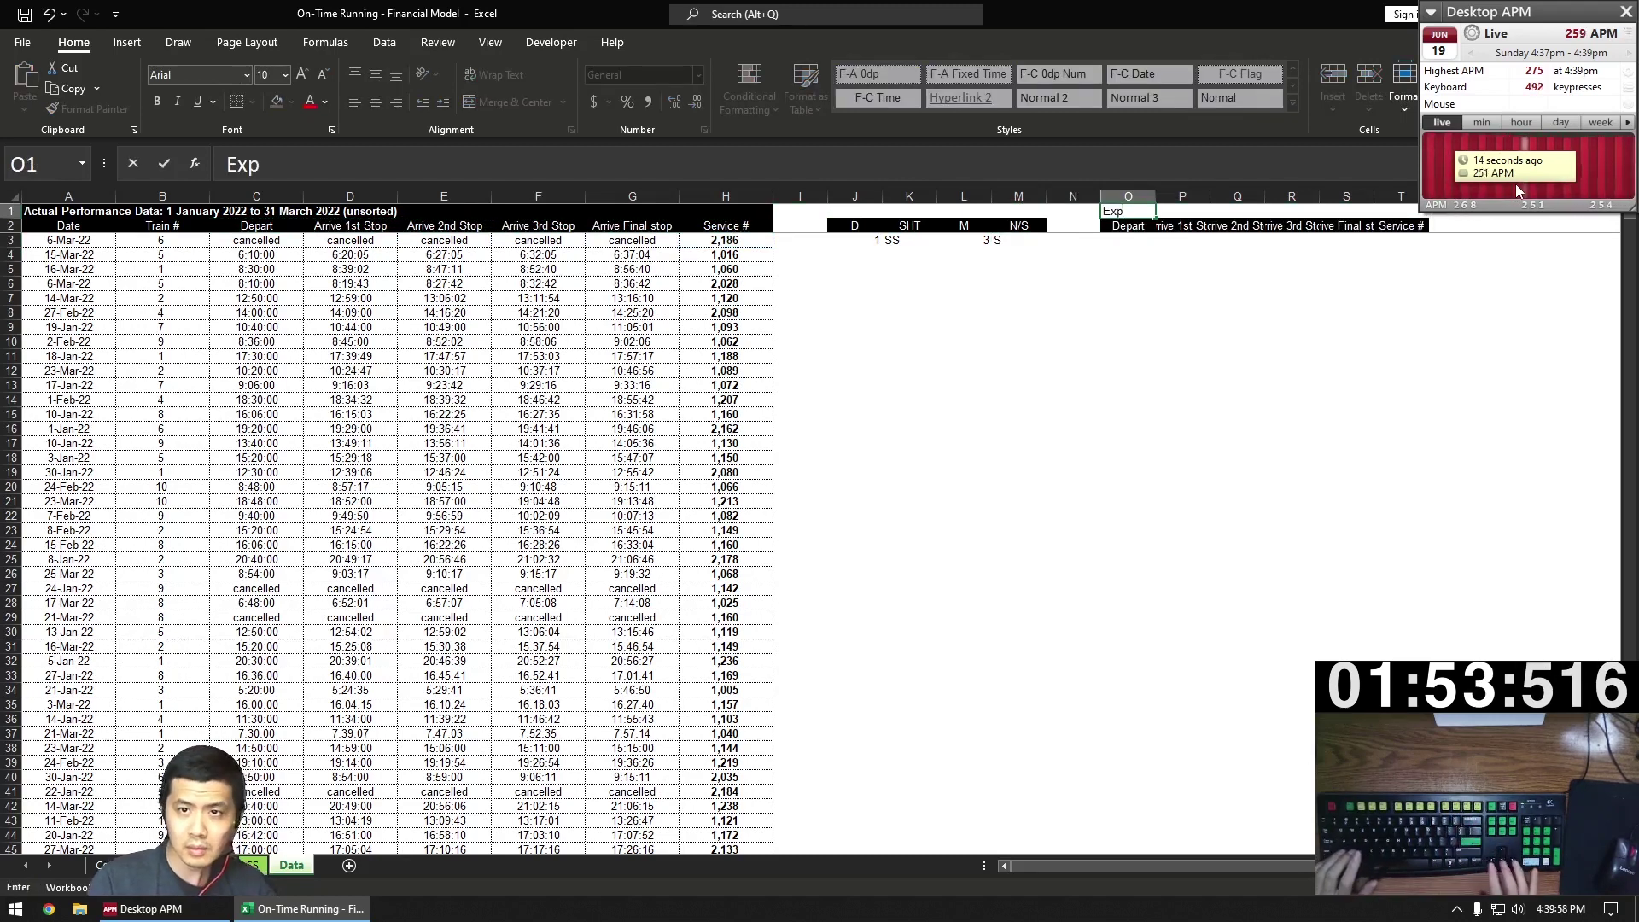
key("Down")
key("Down")
- Enter an IF formula in O3 that looks up times on the SS sheet via INDEX/MATCH on H3
type("=IF(")
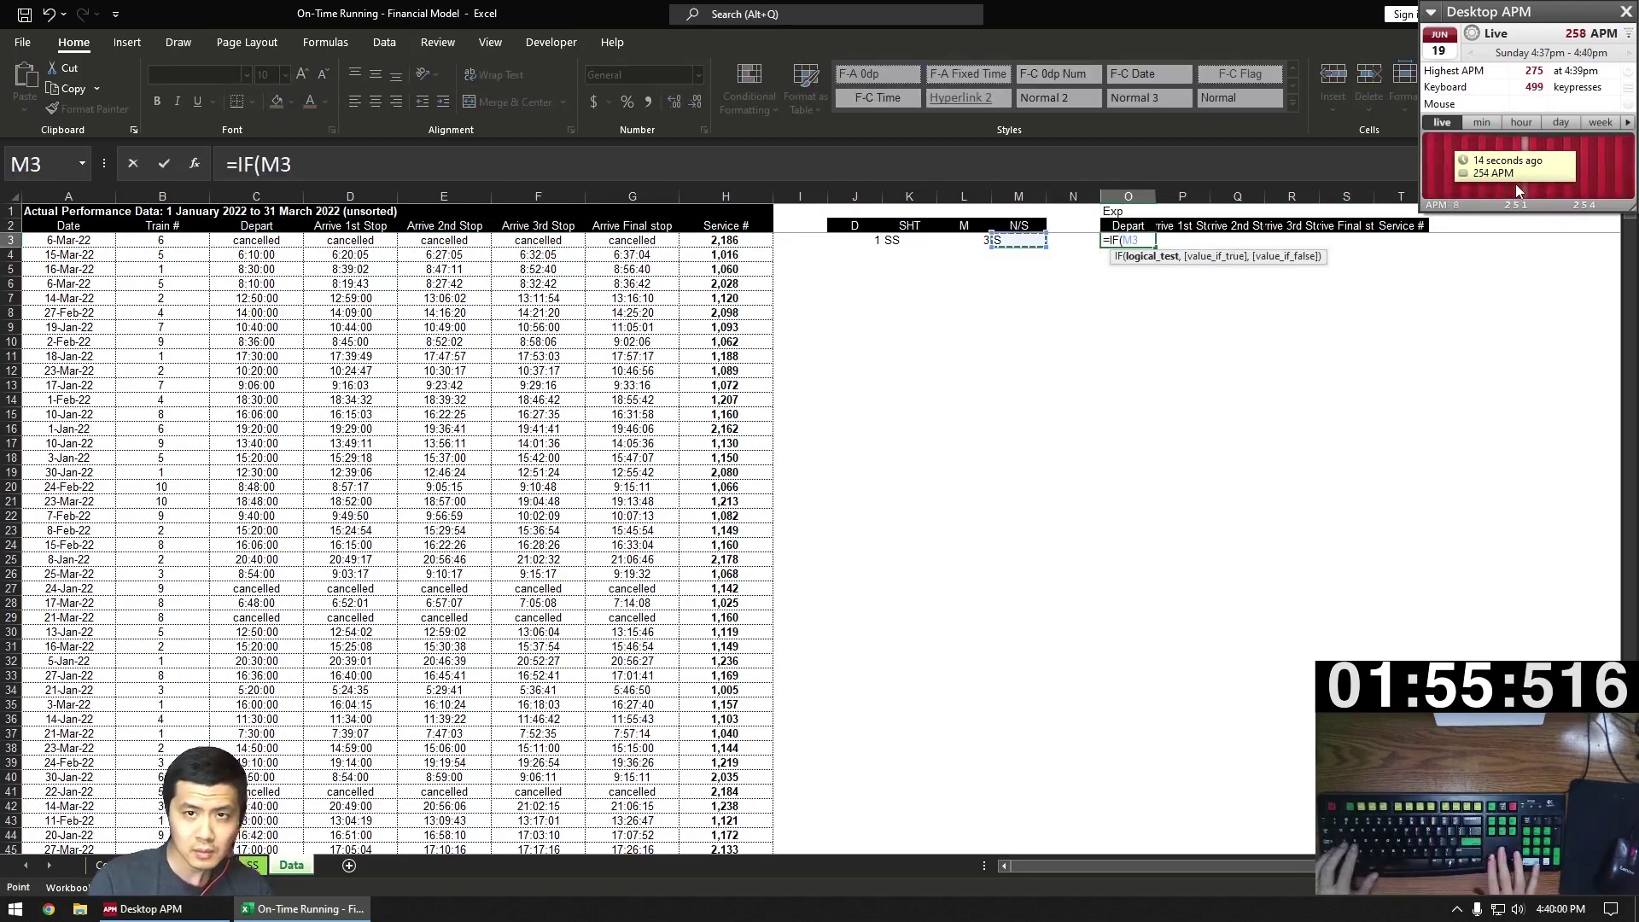
key("Left")
key("Left")
key("Left")
key("Right")
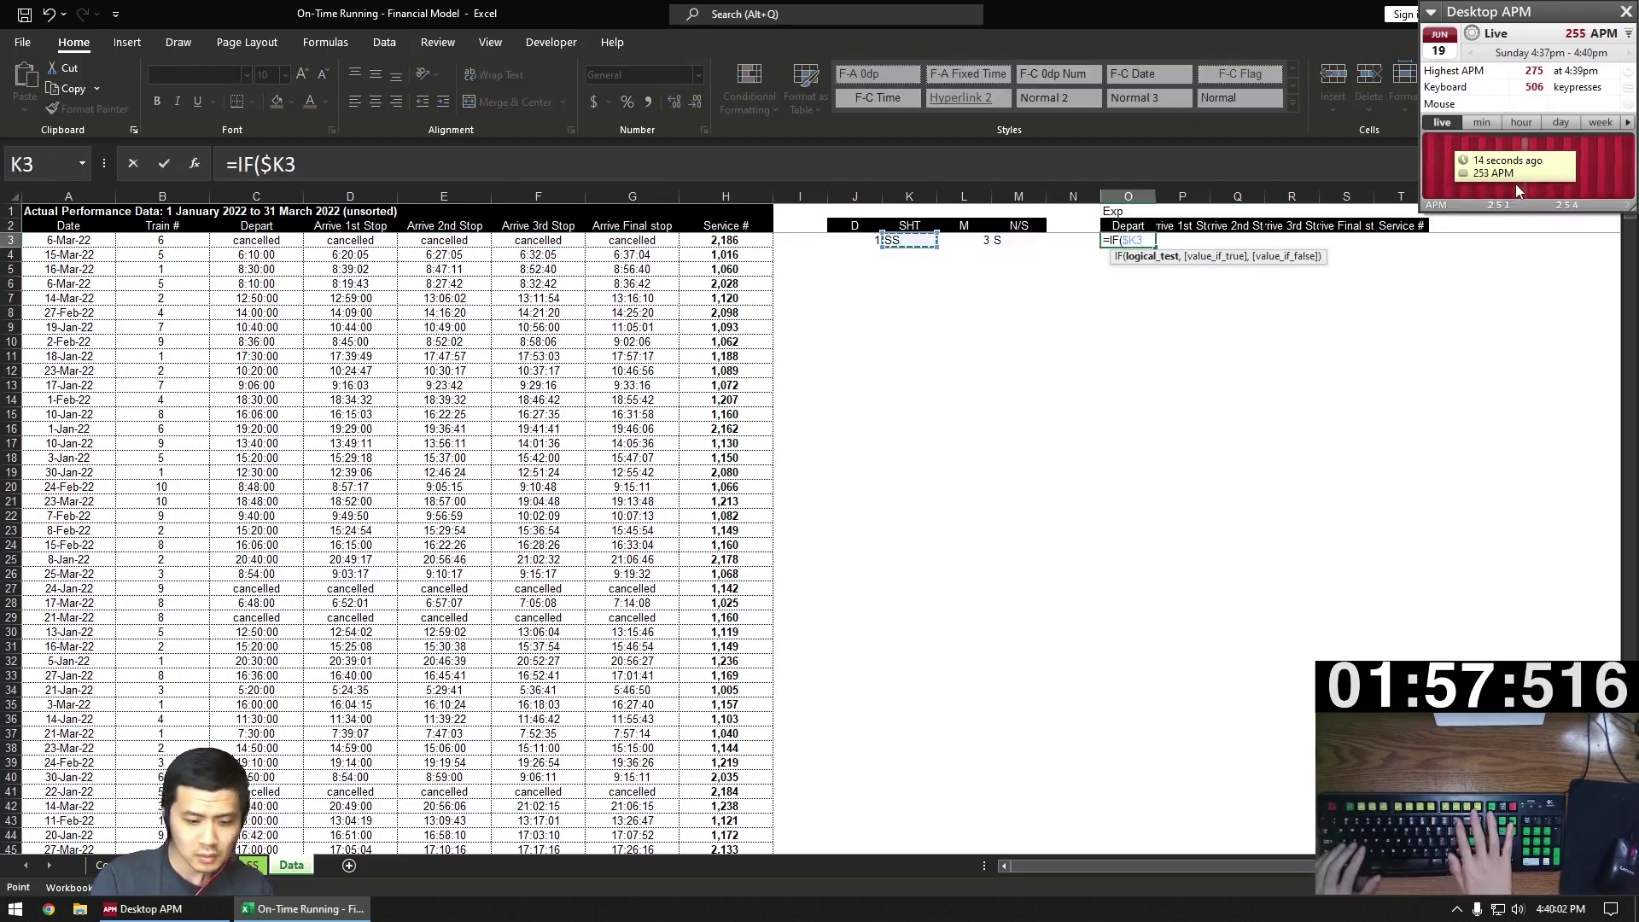
type("=\"SS\", INDEX(")
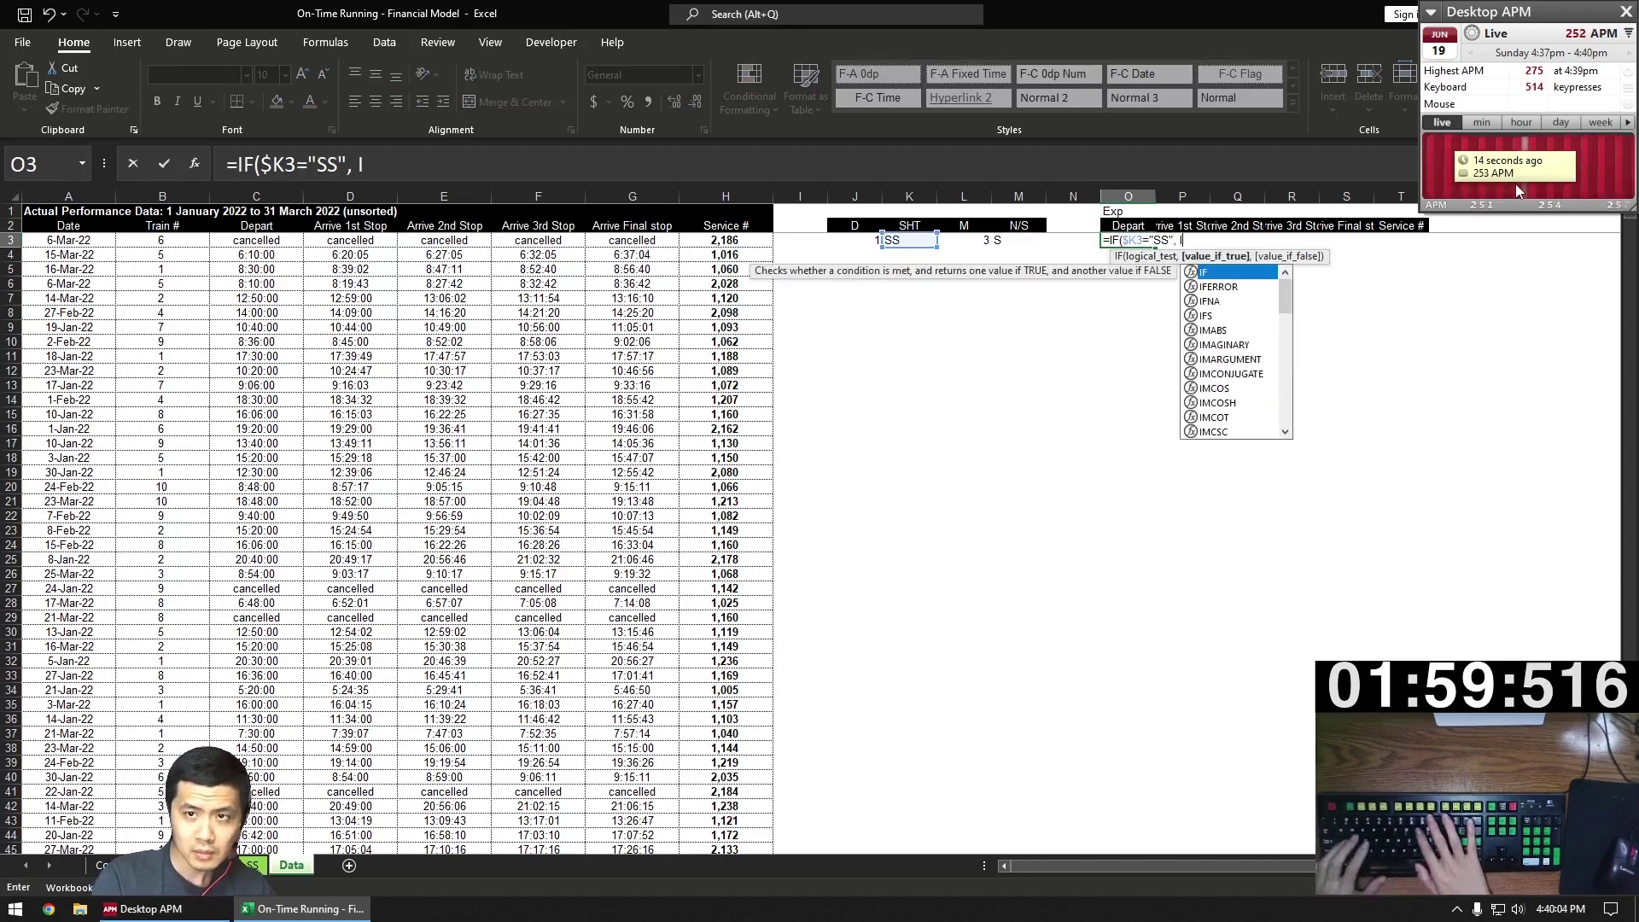
key("ctrl+Page_Up")
key("ctrl+Home")
key("Right")
key("Right")
key("ctrl+shift+Down")
key("ctrl+shift+Down")
key("ctrl+shift+Down")
key("ctrl+shift+Down")
key("ctrl+shift+Down")
key("ctrl+shift+Down")
key("ctrl+shift+Down")
key("ctrl+space")
type(",")
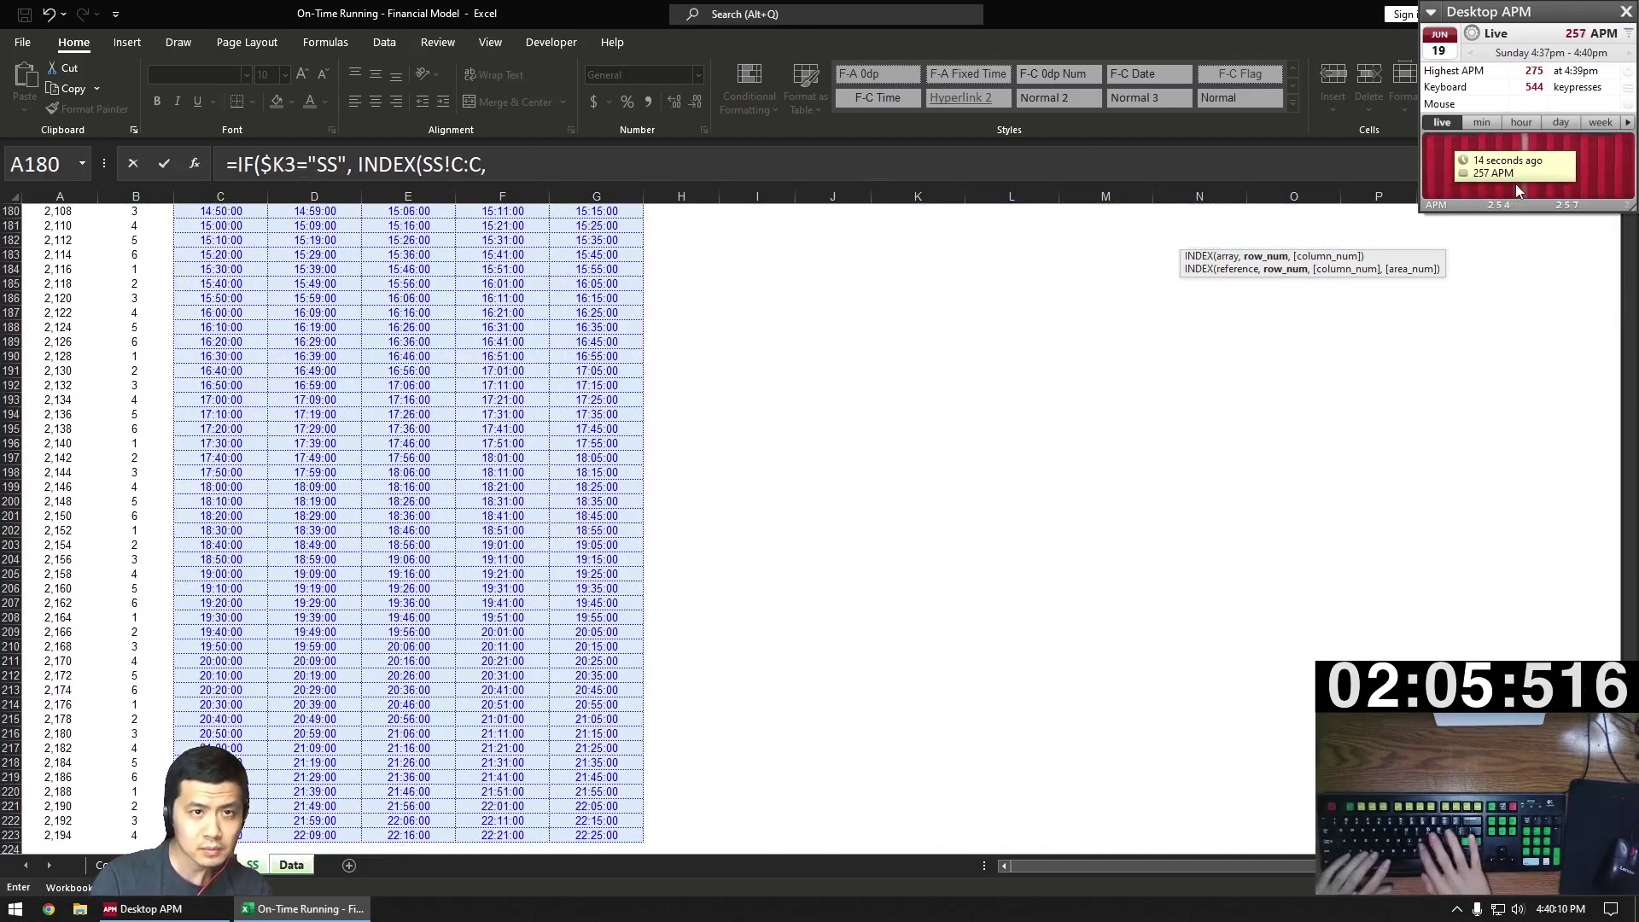
type(" MATCH(H3")
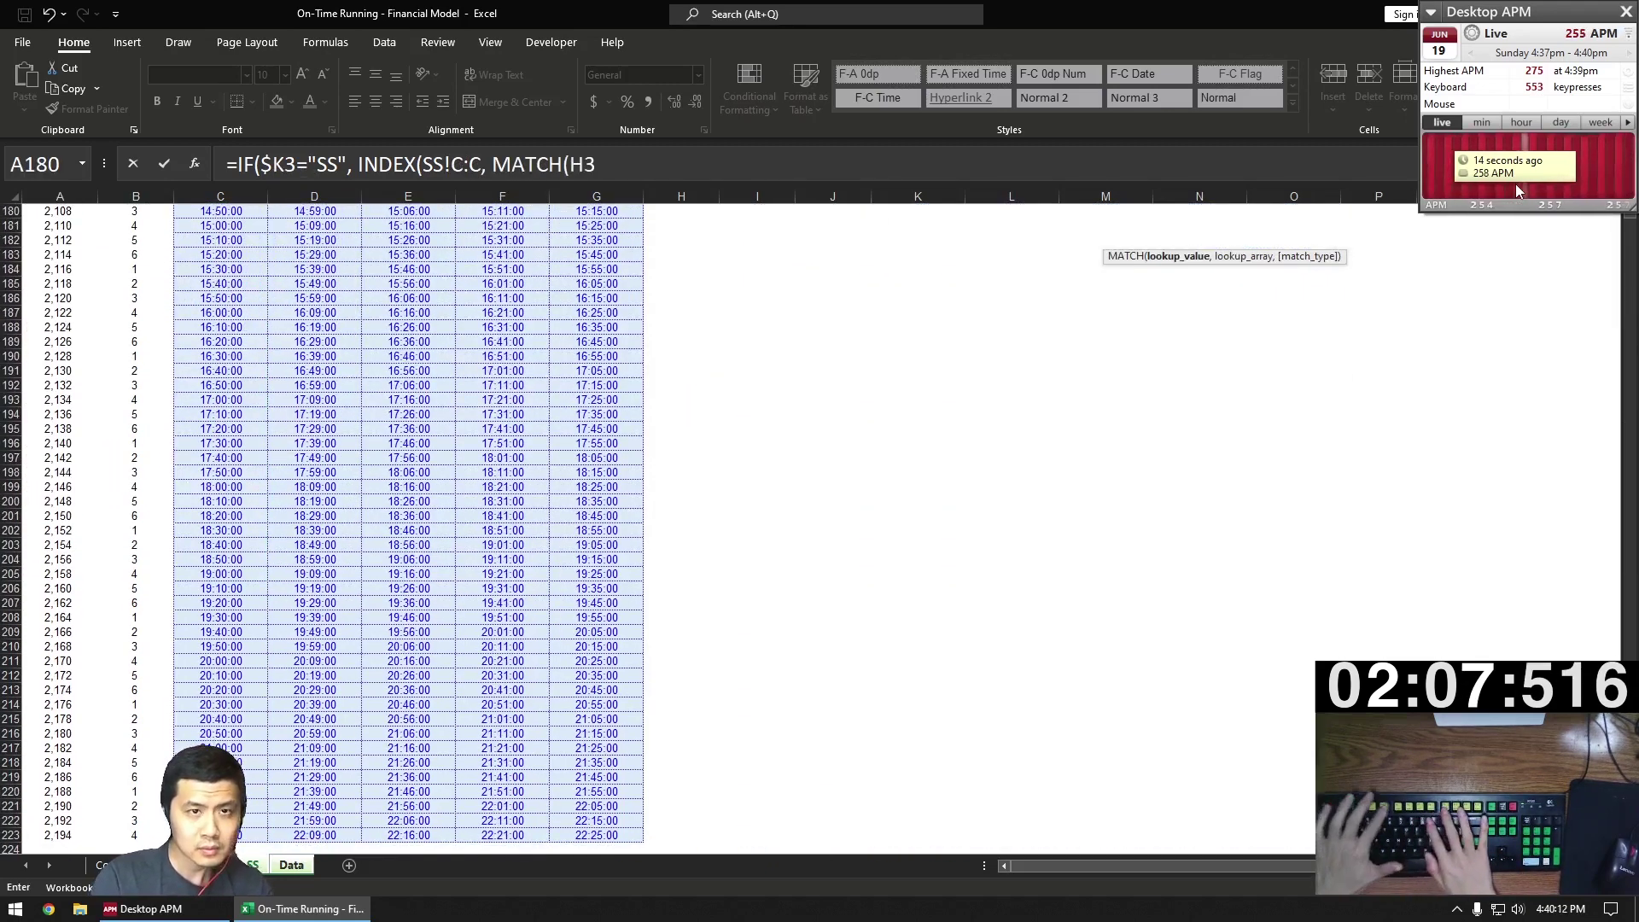
key("F4")
key("F4")
key("F4")
type(", SS")
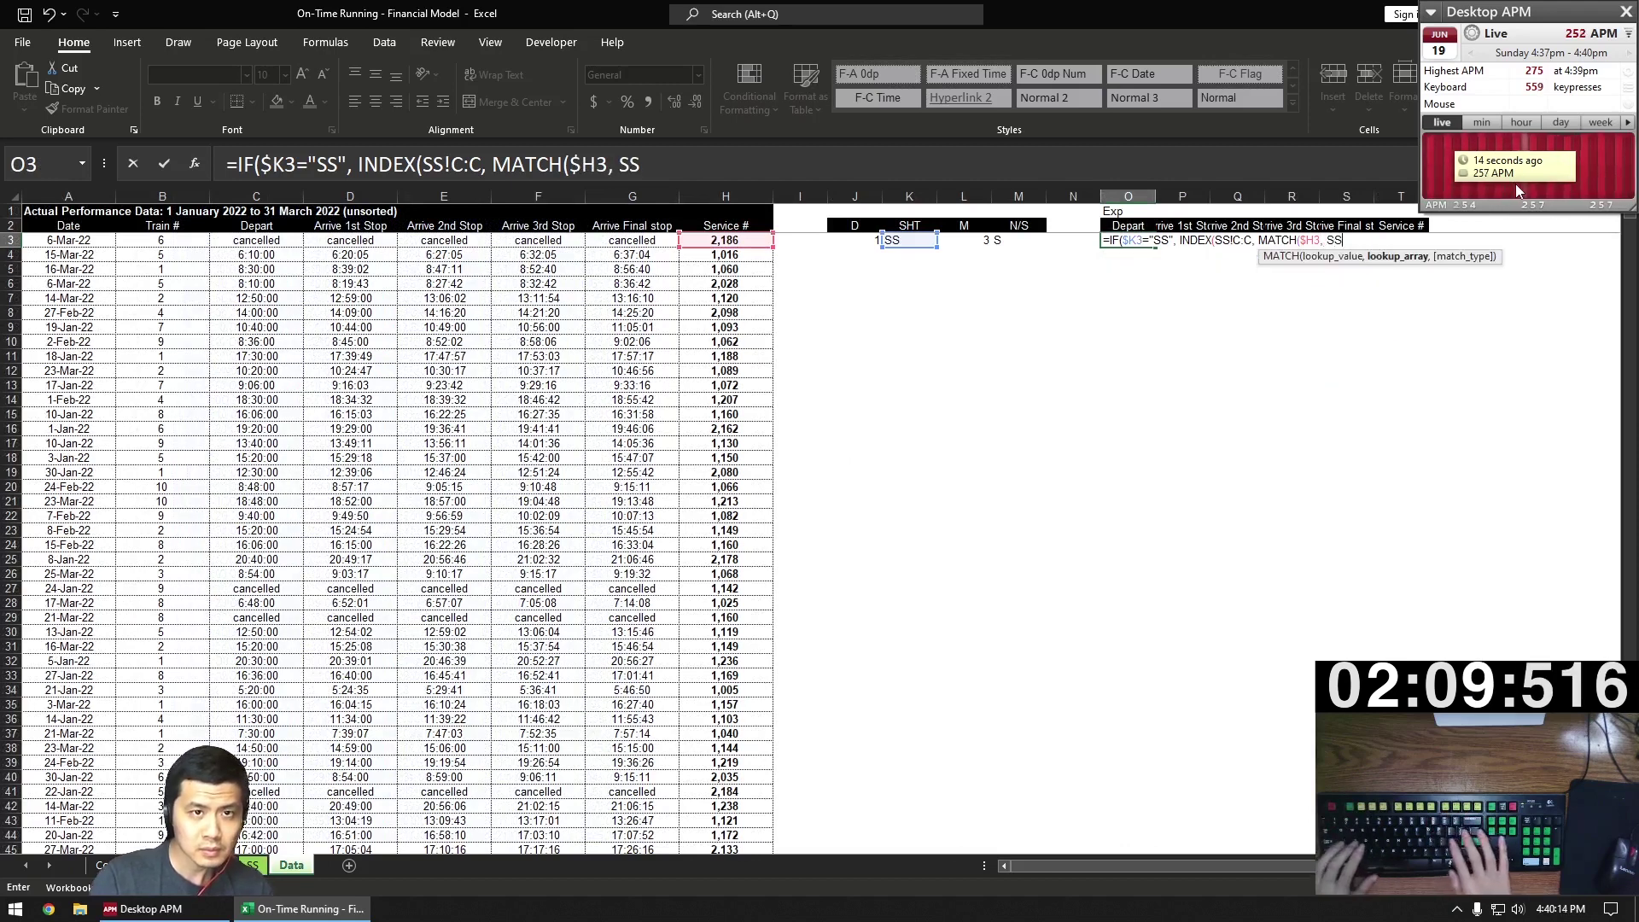
type("!$A:$A")
key("F4")
type(", 0))")
key("Return")
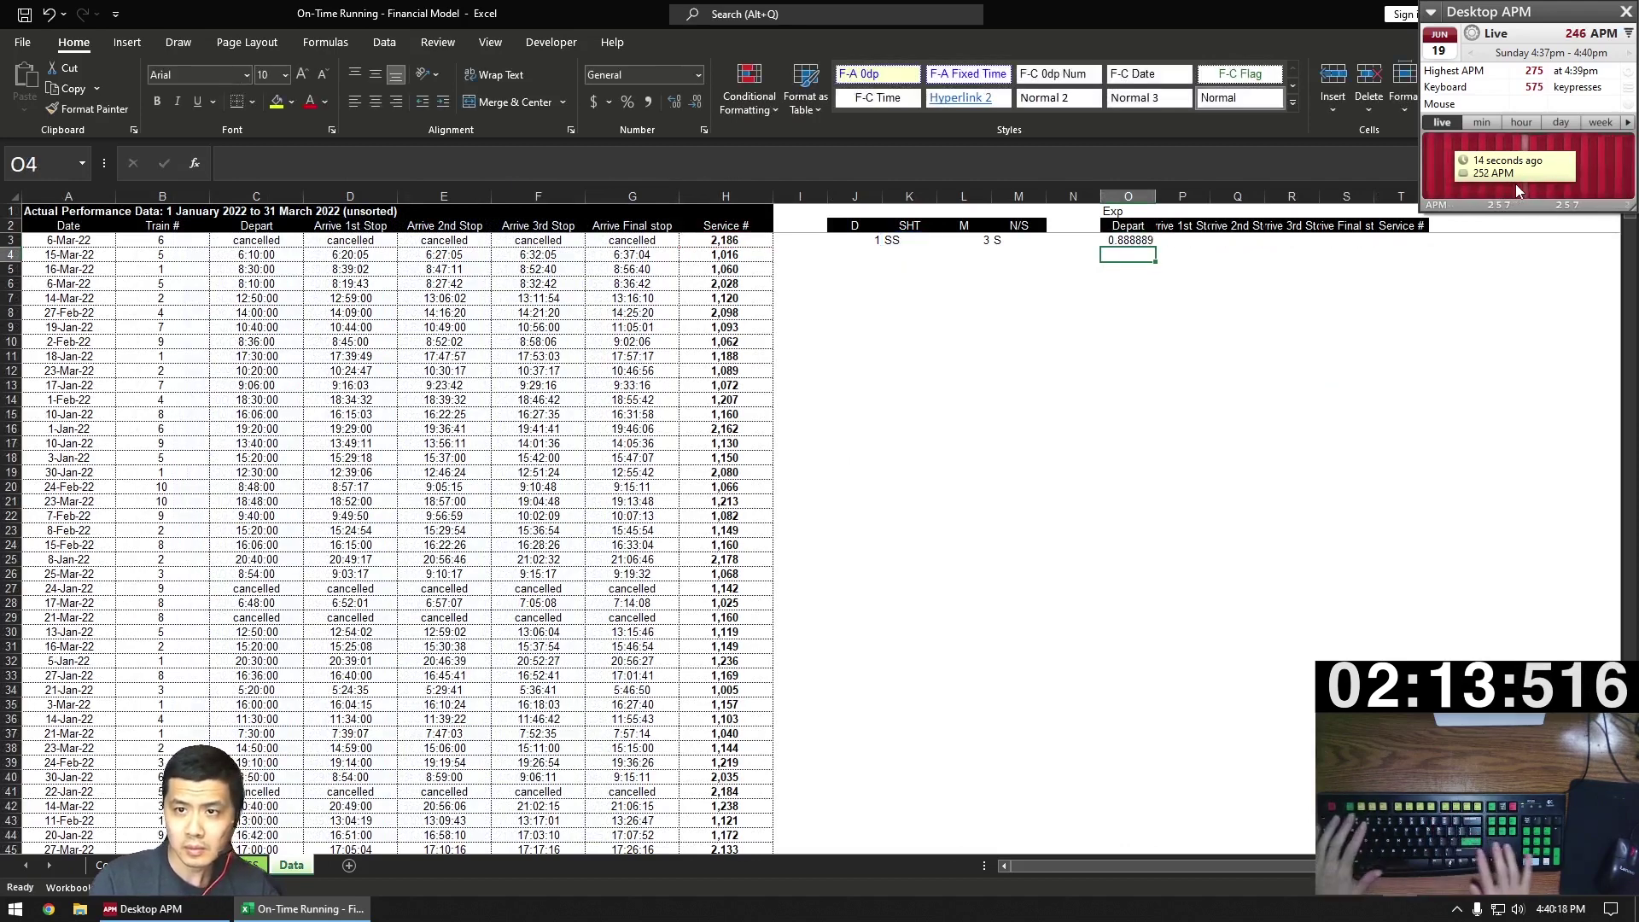
- Add the MF sheet lookup as the else part of O3's formula and copy it
key("Up")
key("F2")
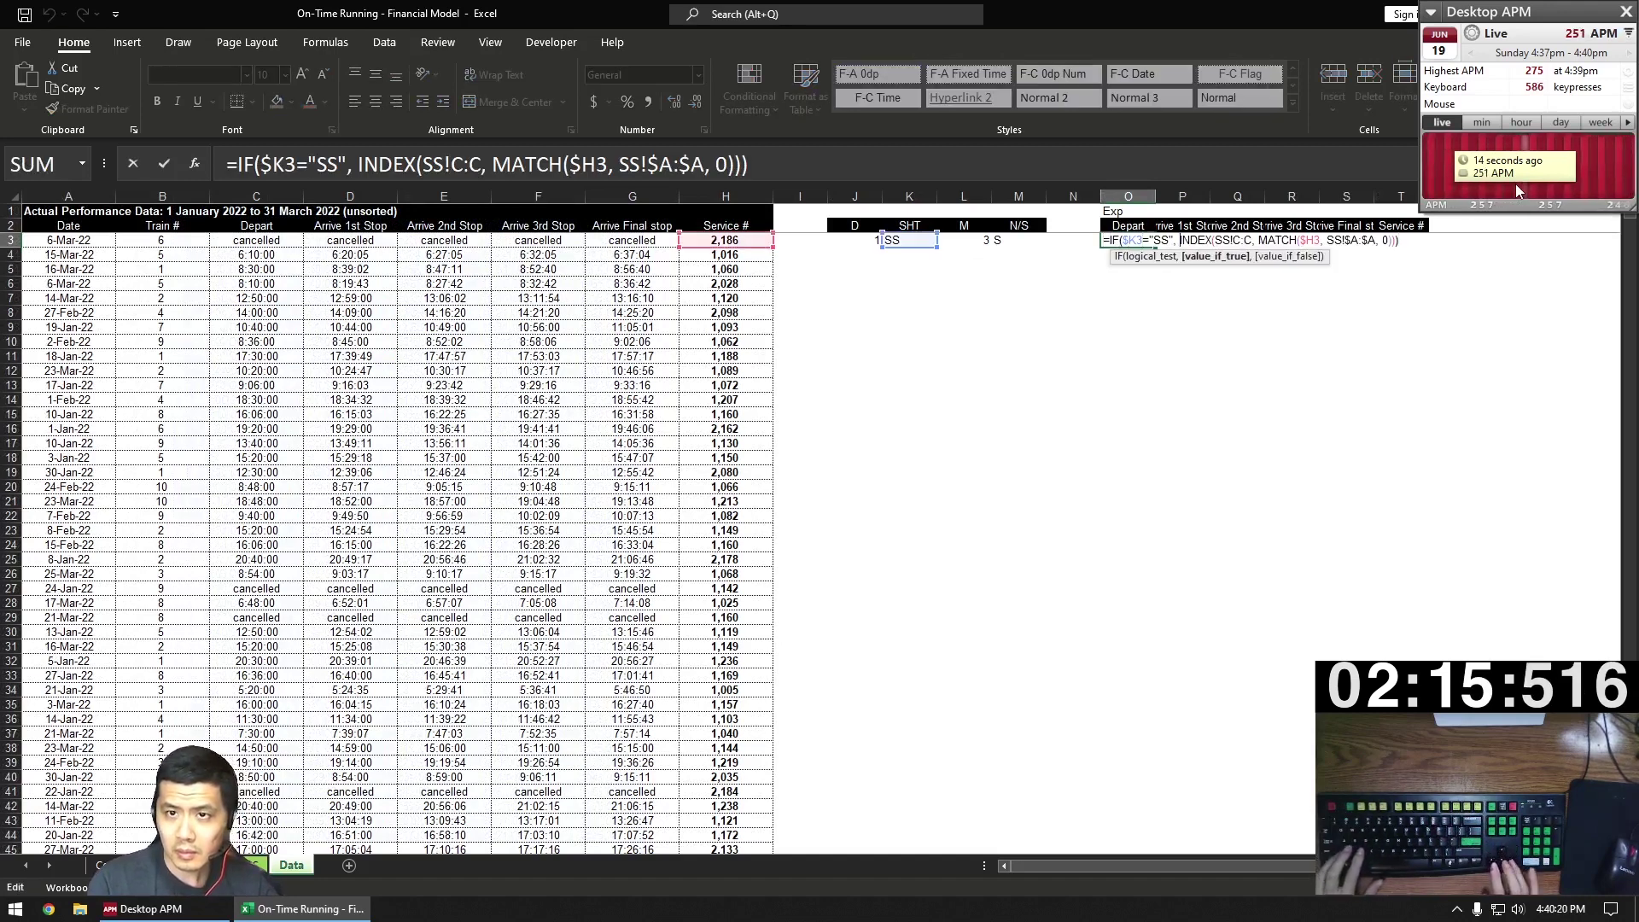
key("End")
key("BackSpace")
type(",")
type("INDEX(SS!C:C, MATCH($H3, SS!$A:$A, 0))")
type("))")
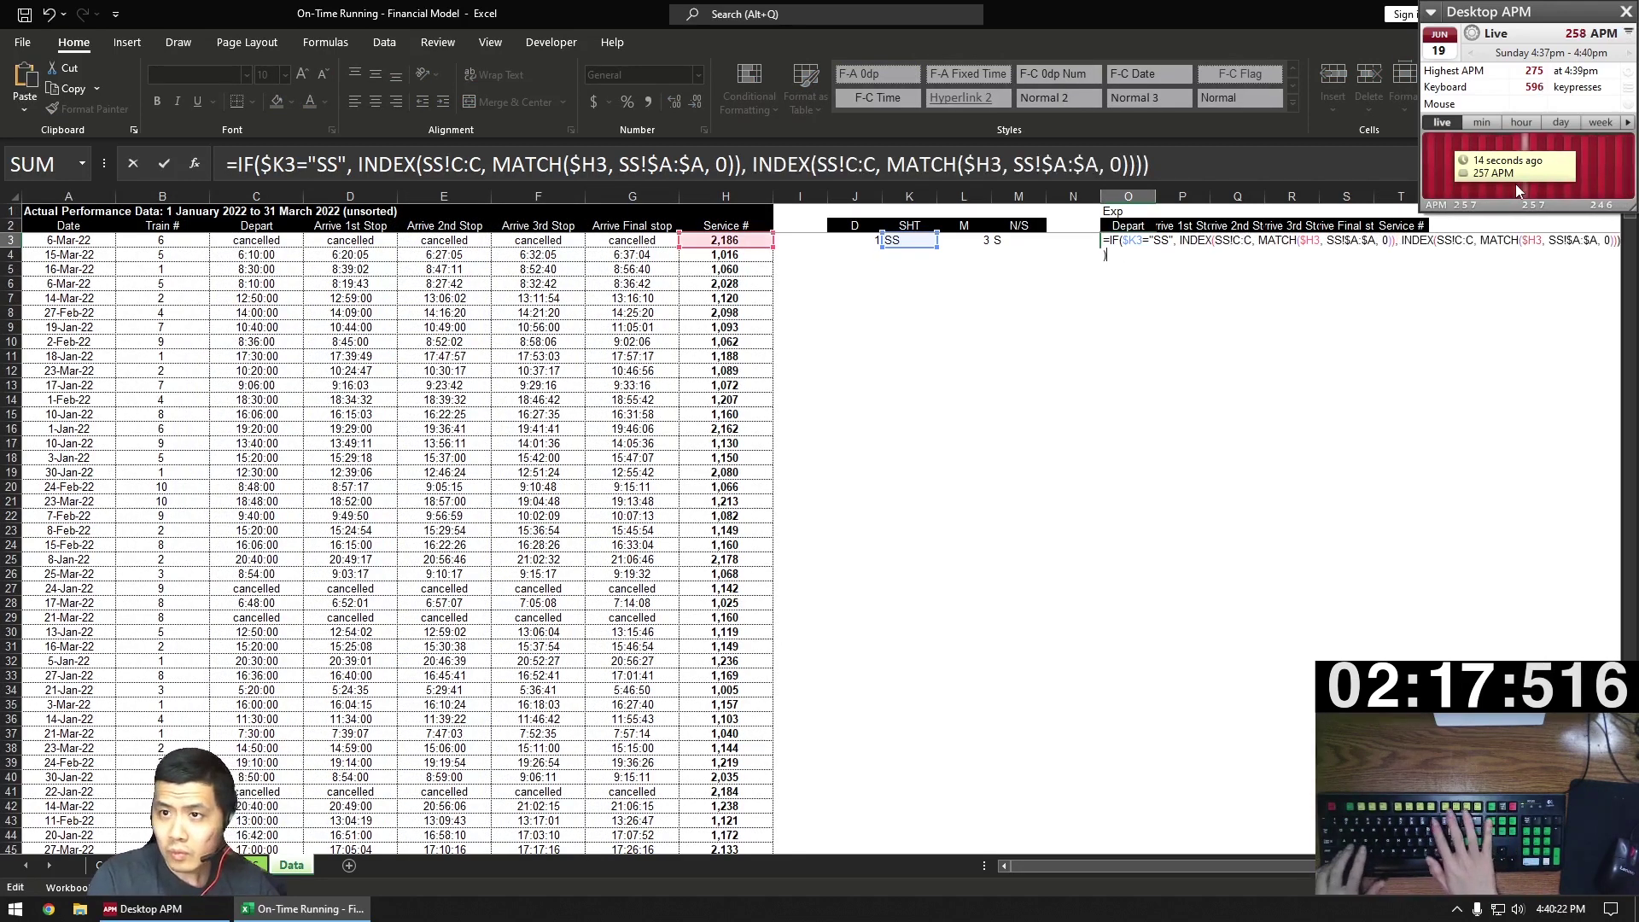
key("ctrl+Left")
key("ctrl+Left")
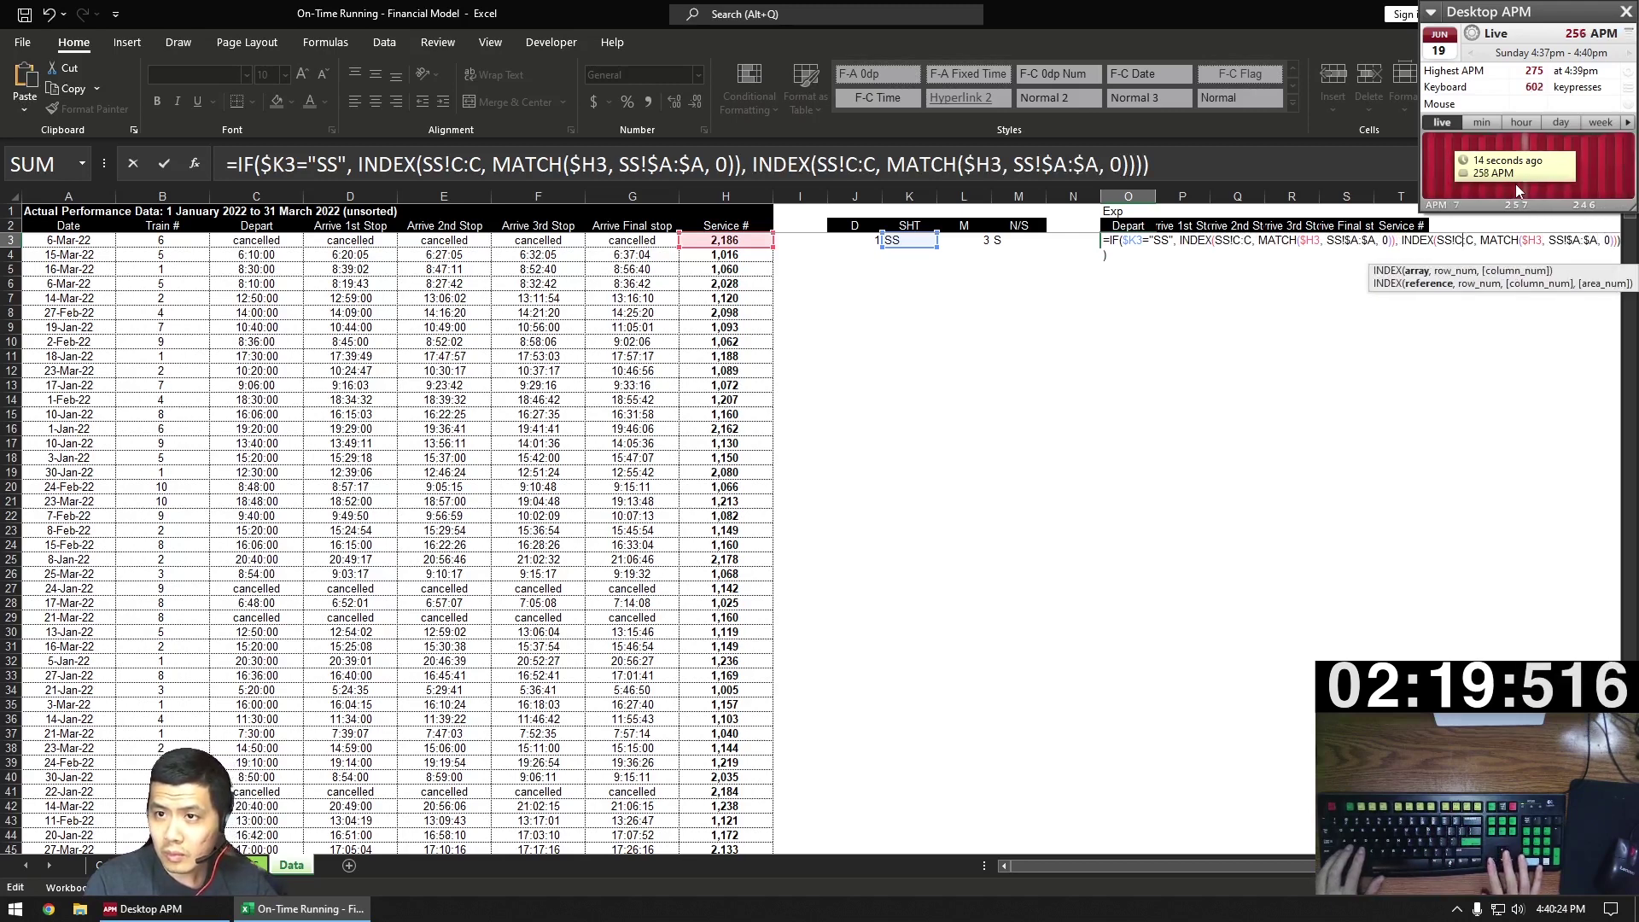
key("BackSpace")
key("BackSpace")
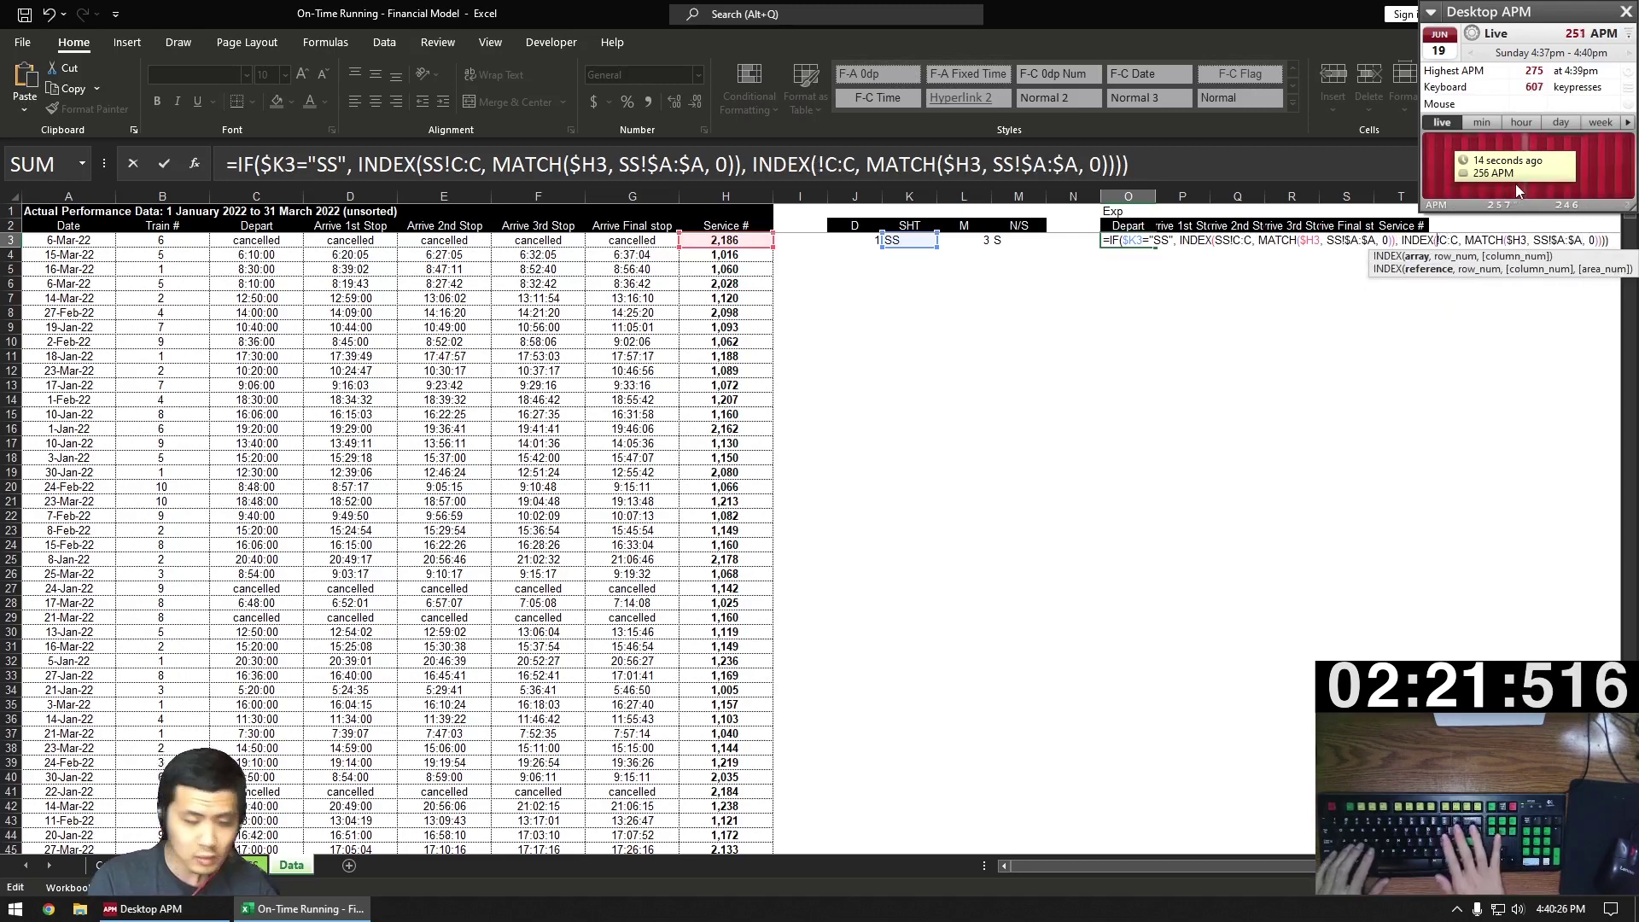
type("MF")
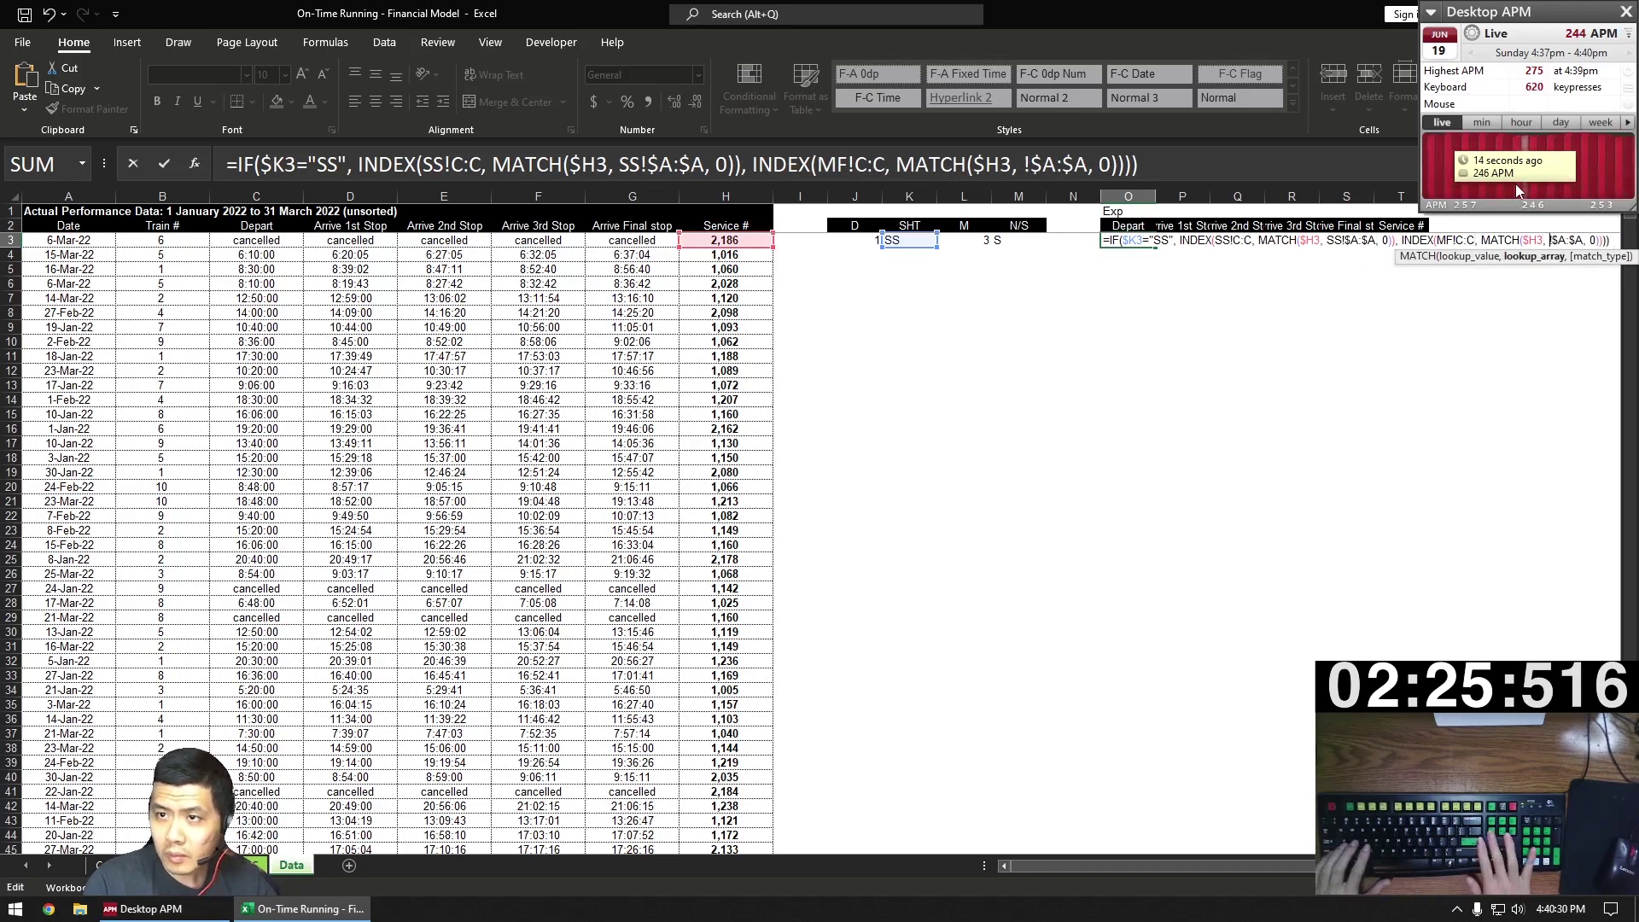
key("Return")
key("Return")
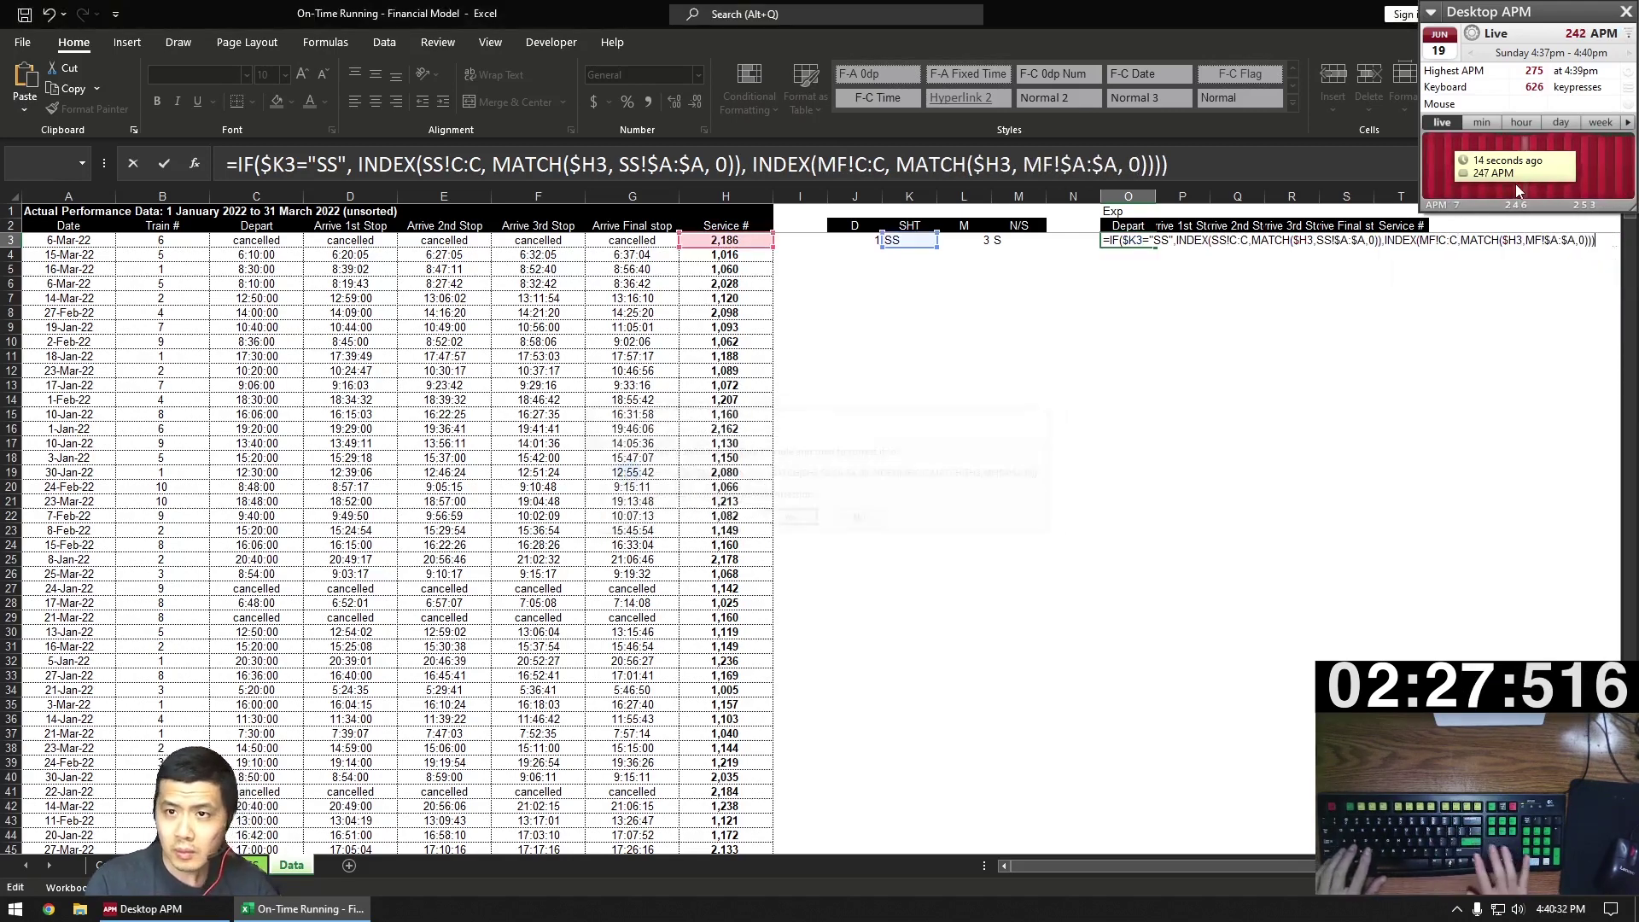
key("ctrl+c")
key("Up")
- Fill the lookup formula across P3:T3 and apply G3's time formatting to O3:T3
key("ctrl+Right")
key("Down")
key("ctrl+shift+Left")
key("ctrl+v")
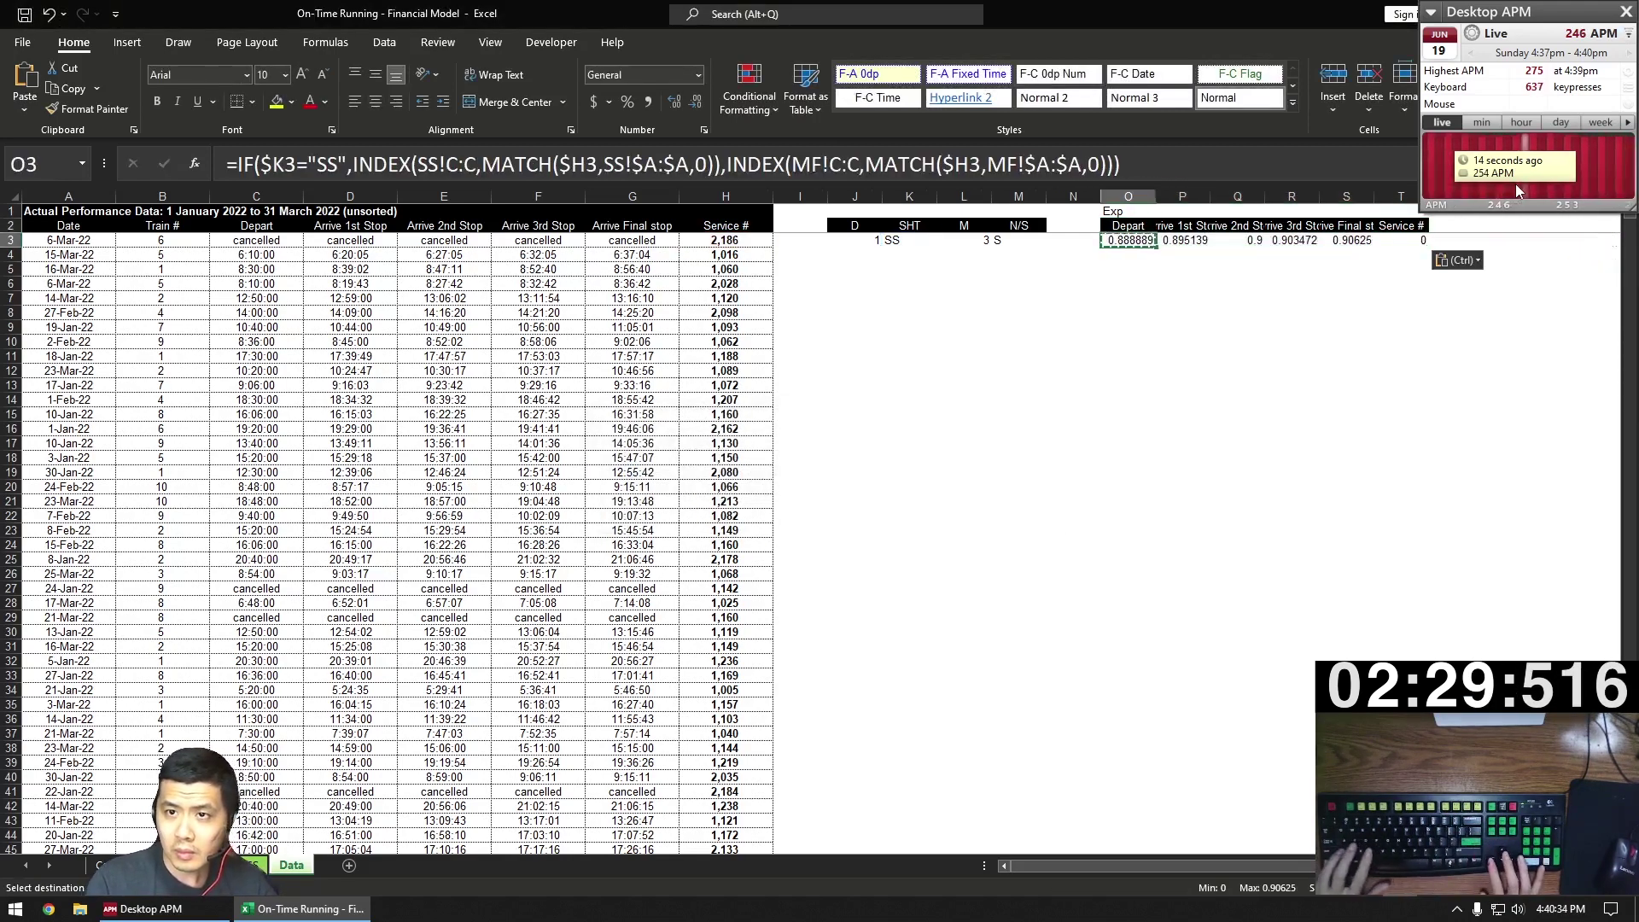
key("ctrl+Left")
key("ctrl+Left")
key("Left")
key("Left")
key("Left")
key("ctrl+c")
key("Right")
key("ctrl+Right")
key("ctrl+Right")
key("ctrl+Right")
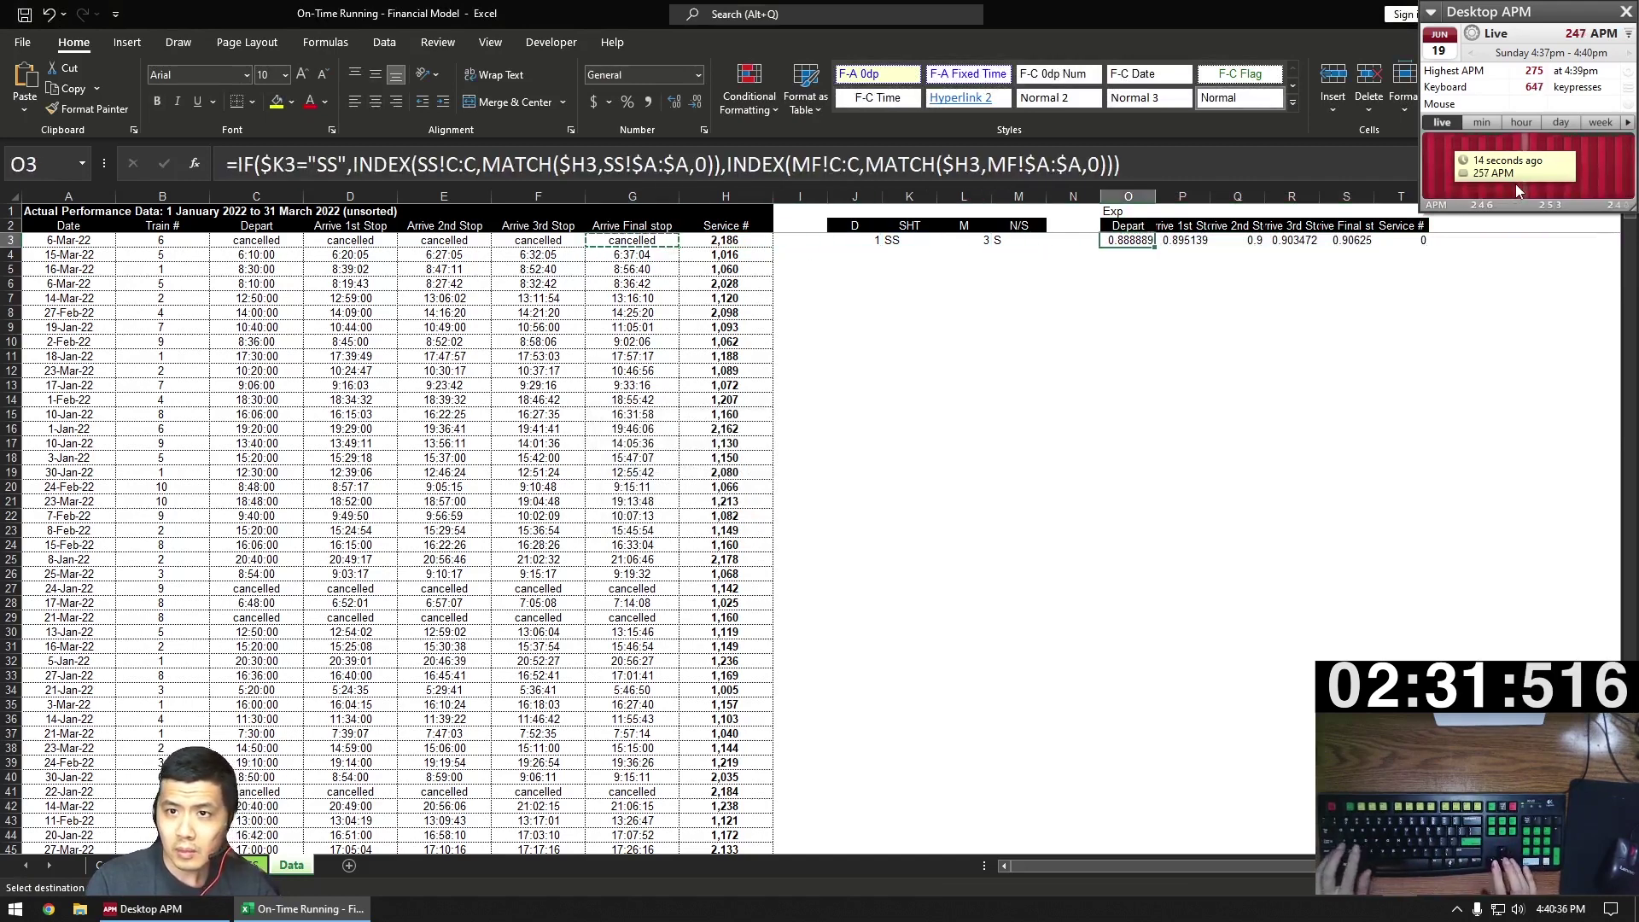
key("ctrl+shift+Right")
key("ctrl+alt+v")
key("t")
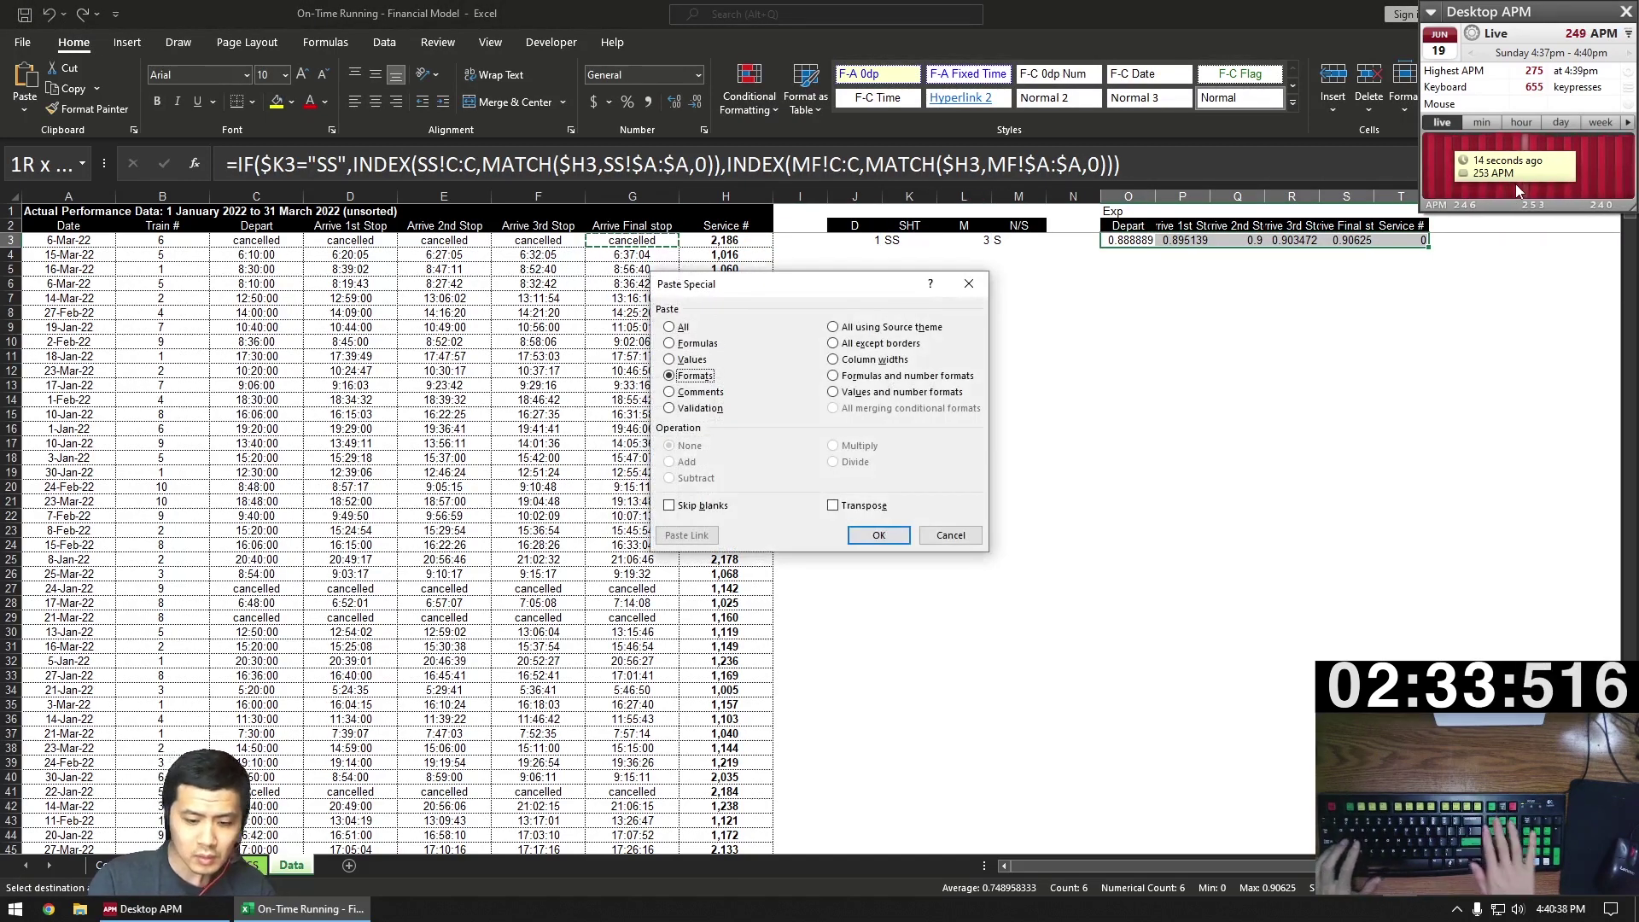
key("Return")
- Clear the Service # column T and copy the arrival headers into U2:Y2
key("Up")
key("Right")
key("Right")
key("Right")
key("Right")
key("Right")
key("shift+Down")
key("Delete")
key("Right")
key("Right")
key("Left")
key("Left")
key("Left")
key("Left")
key("ctrl+shift+Right")
key("ctrl+c")
key("Right")
key("Right")
key("Right")
key("Right")
key("Right")
key("Right")
key("Left")
key("ctrl+v")
key("ctrl+Right")
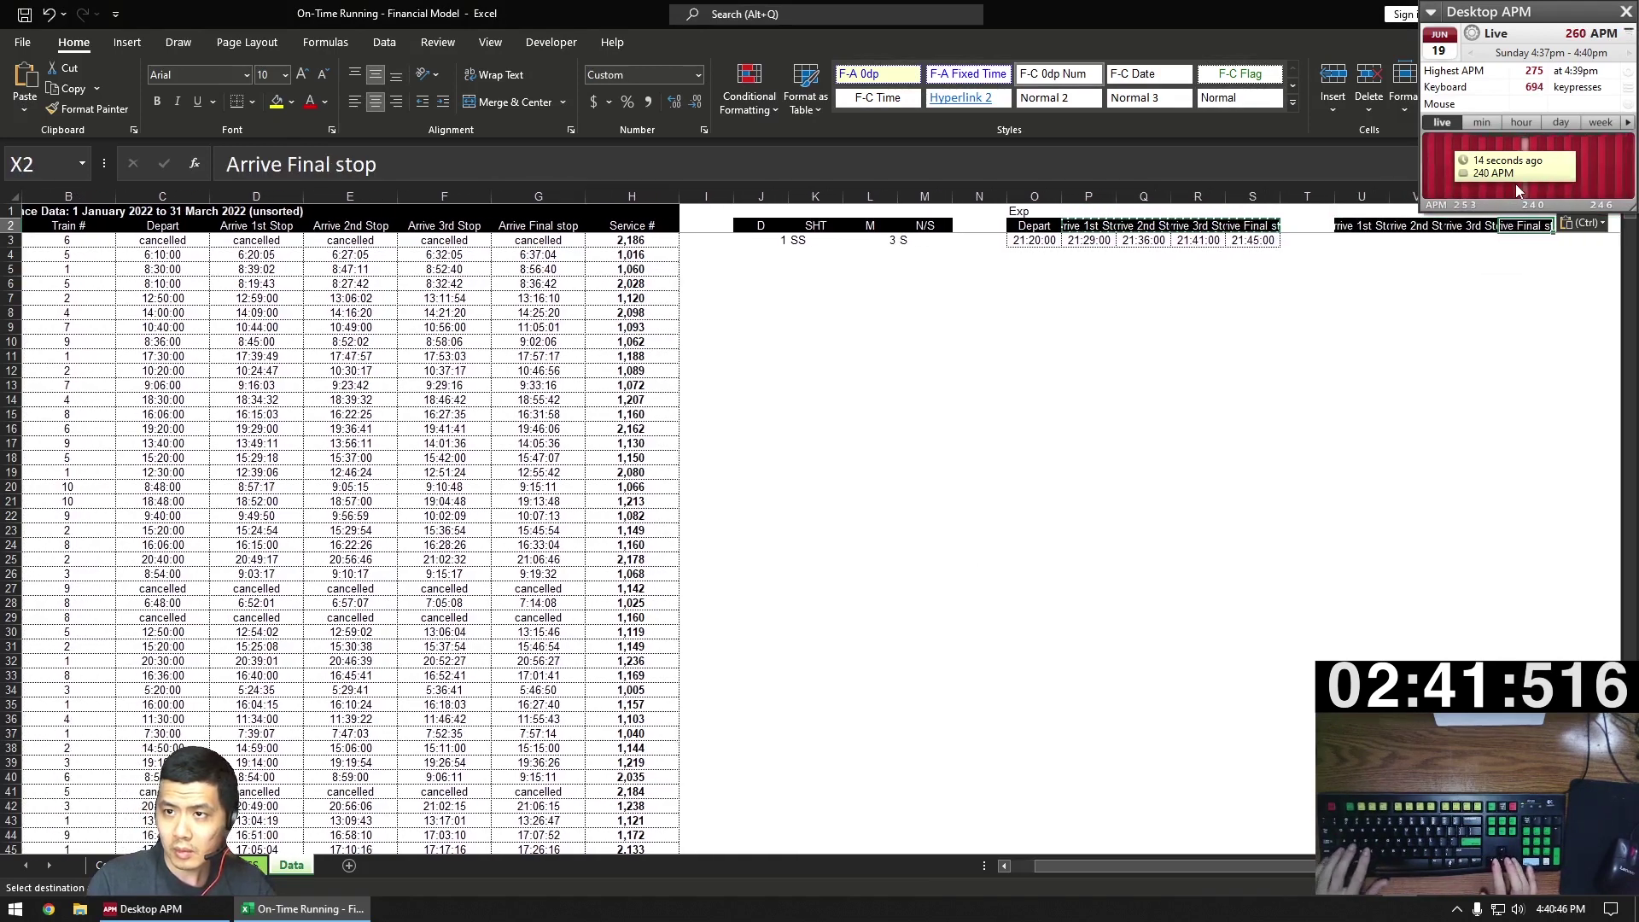
key("ctrl+c")
key("Right")
key("ctrl+v")
- Title the new block Late in U1
type("Late")
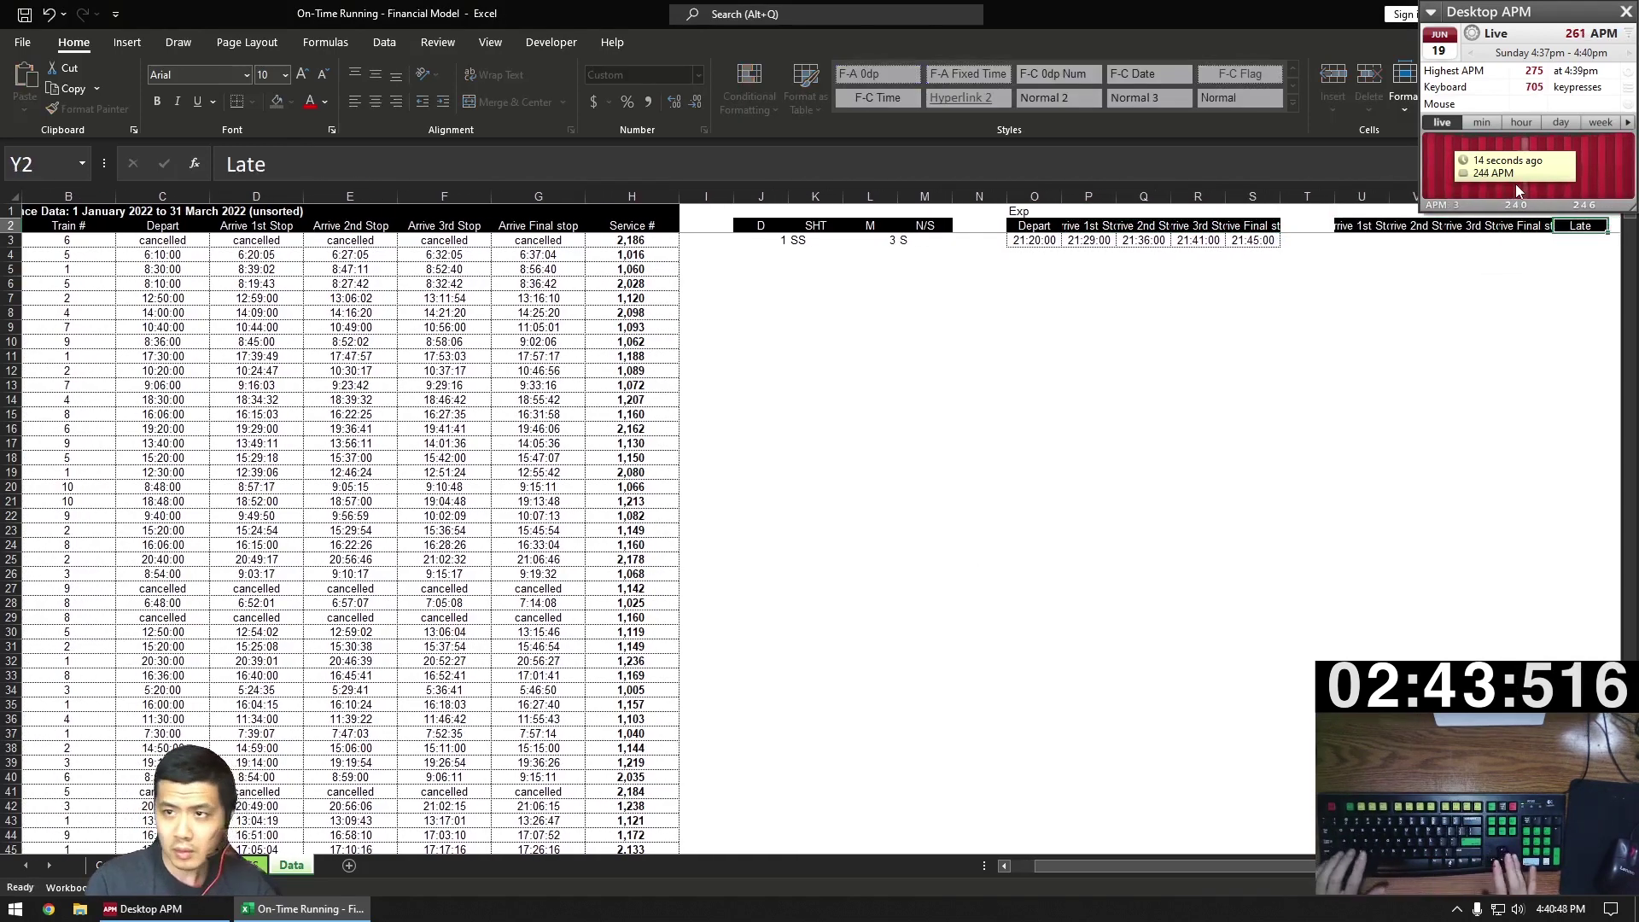
key("ctrl+Left")
key("Up")
key("ctrl+v")
key("Down")
key("Down")
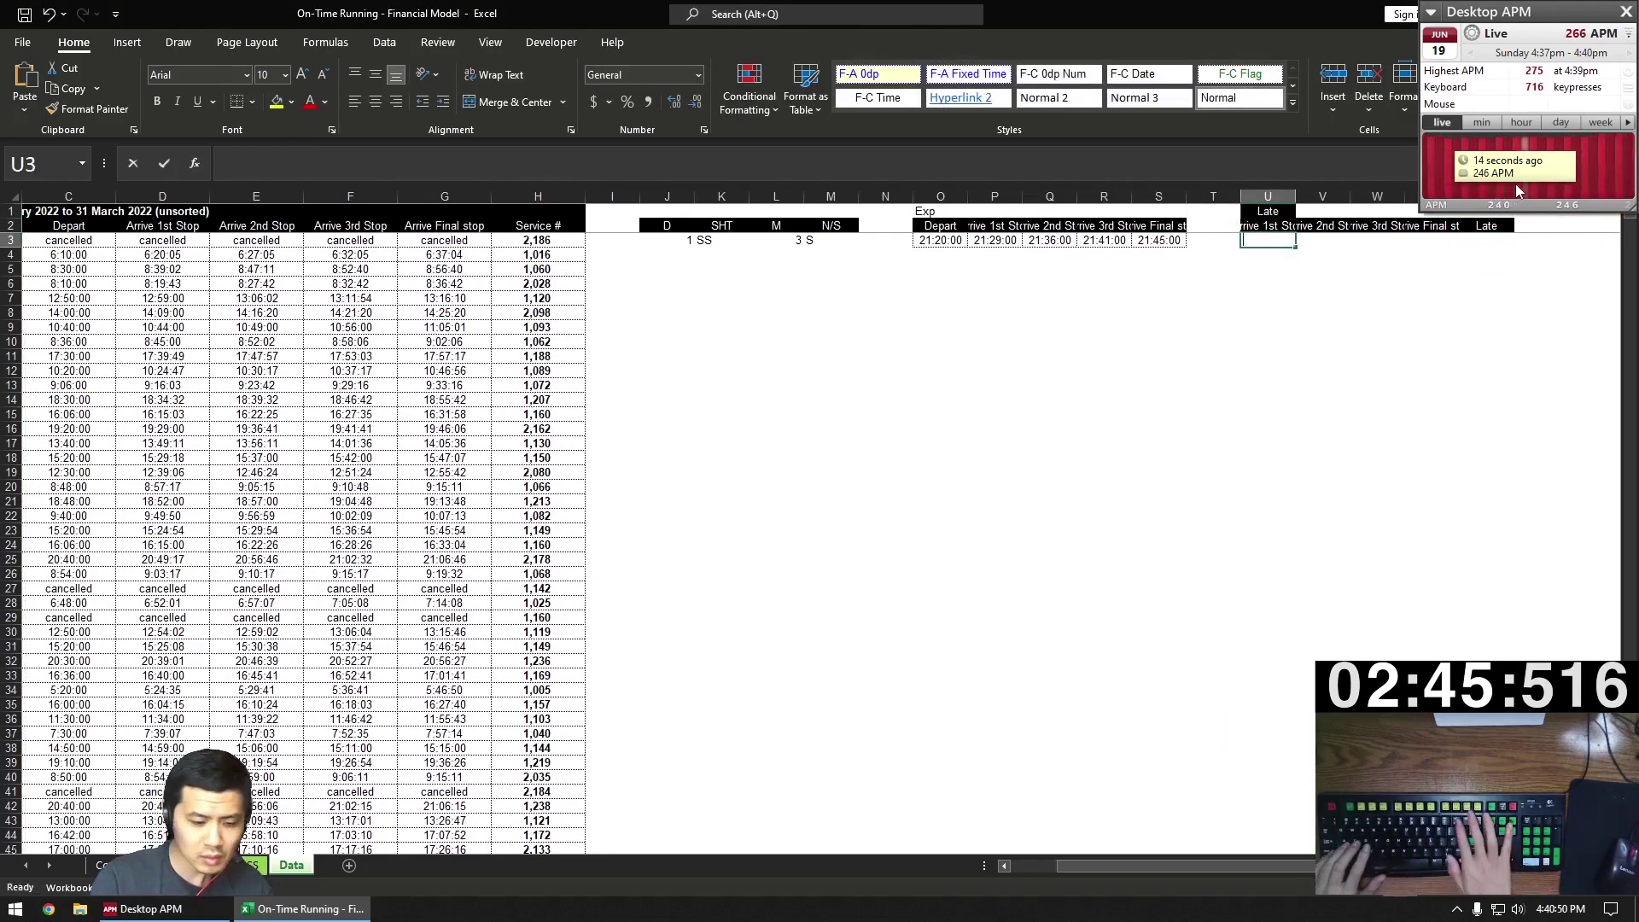
- Enter ROUND((D3-P3)*86400,0) seconds-late formula in U3, returning 0 when cancelled
type("=IF(C3=\"Cancelled")
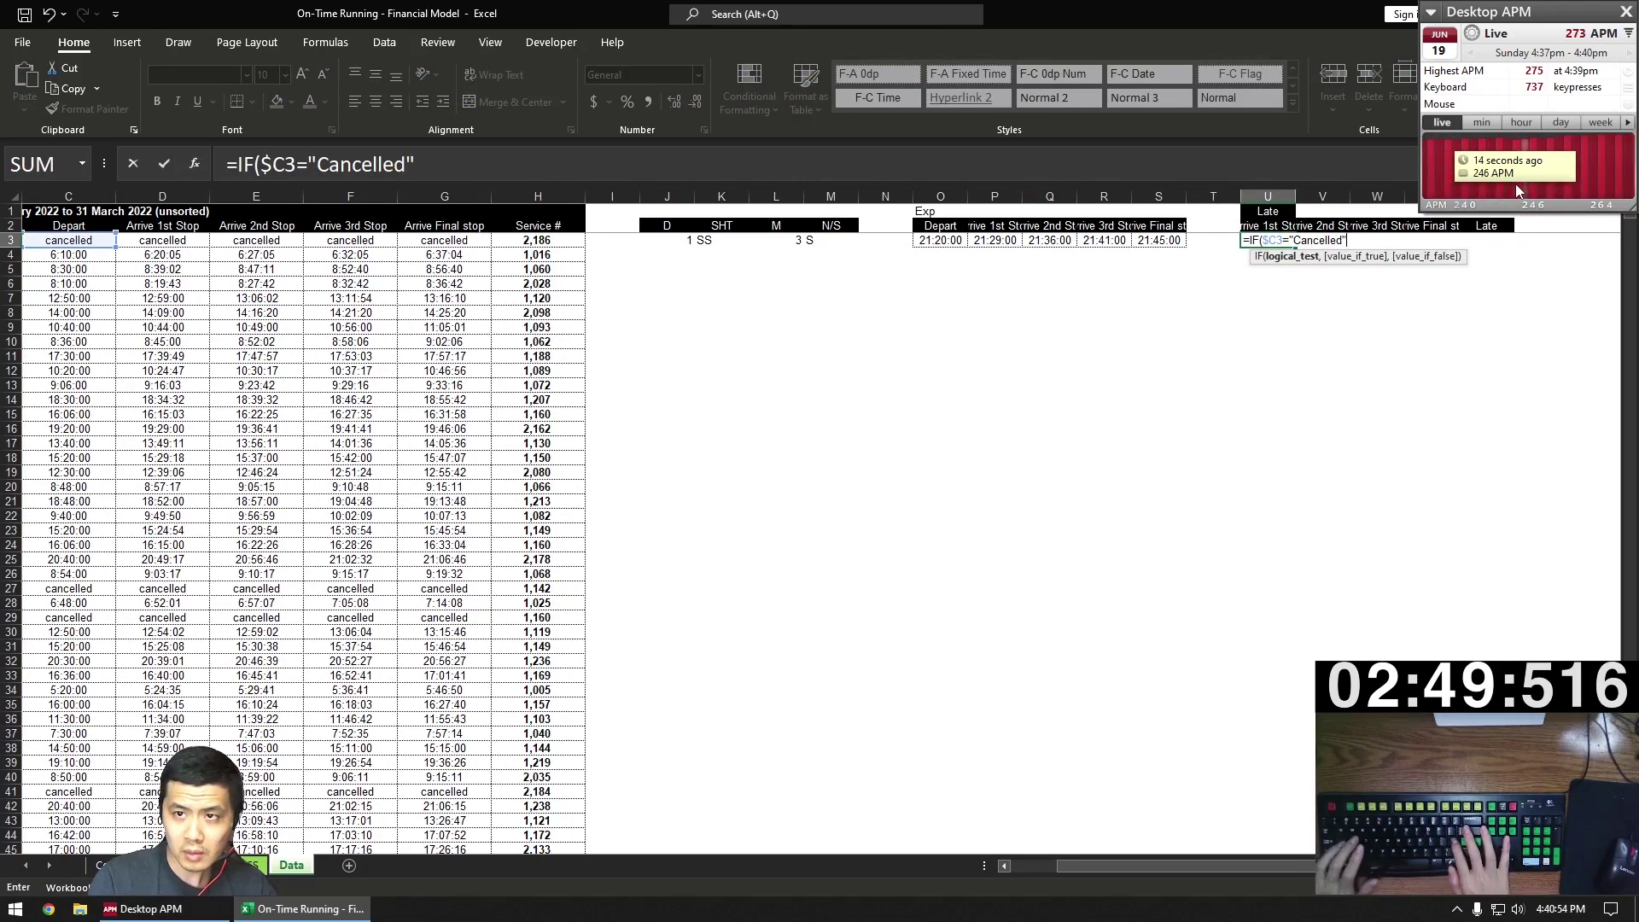
type(" D3-P3")
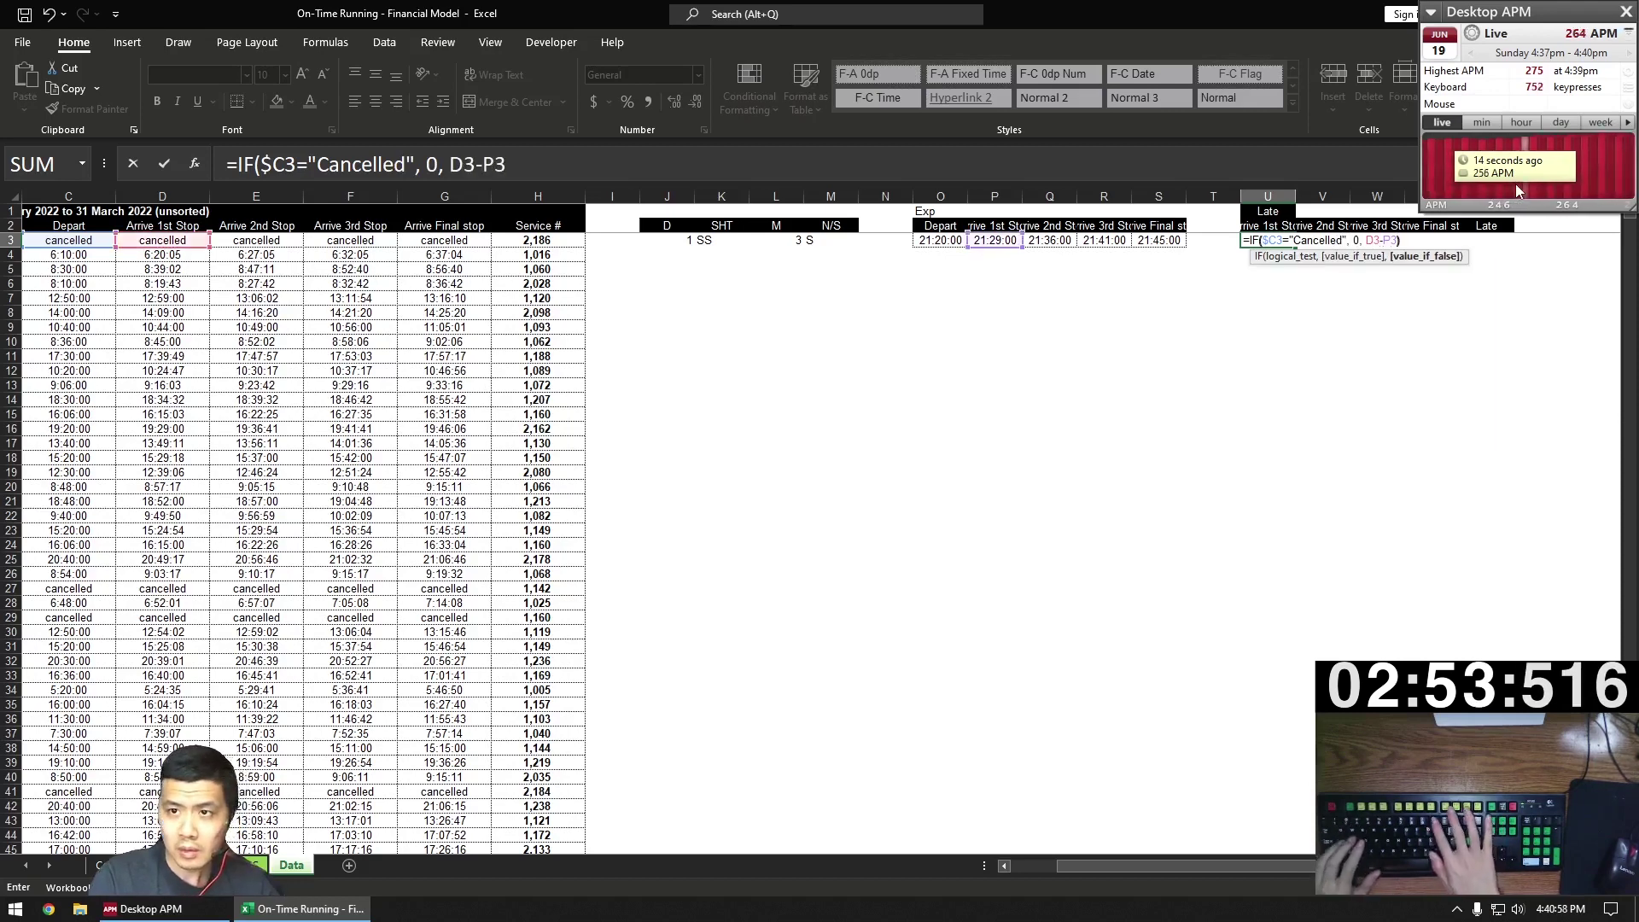
type(")")
key("ctrl+Return")
key("F2")
key("Home")
key("Right")
key("Right")
key("Right")
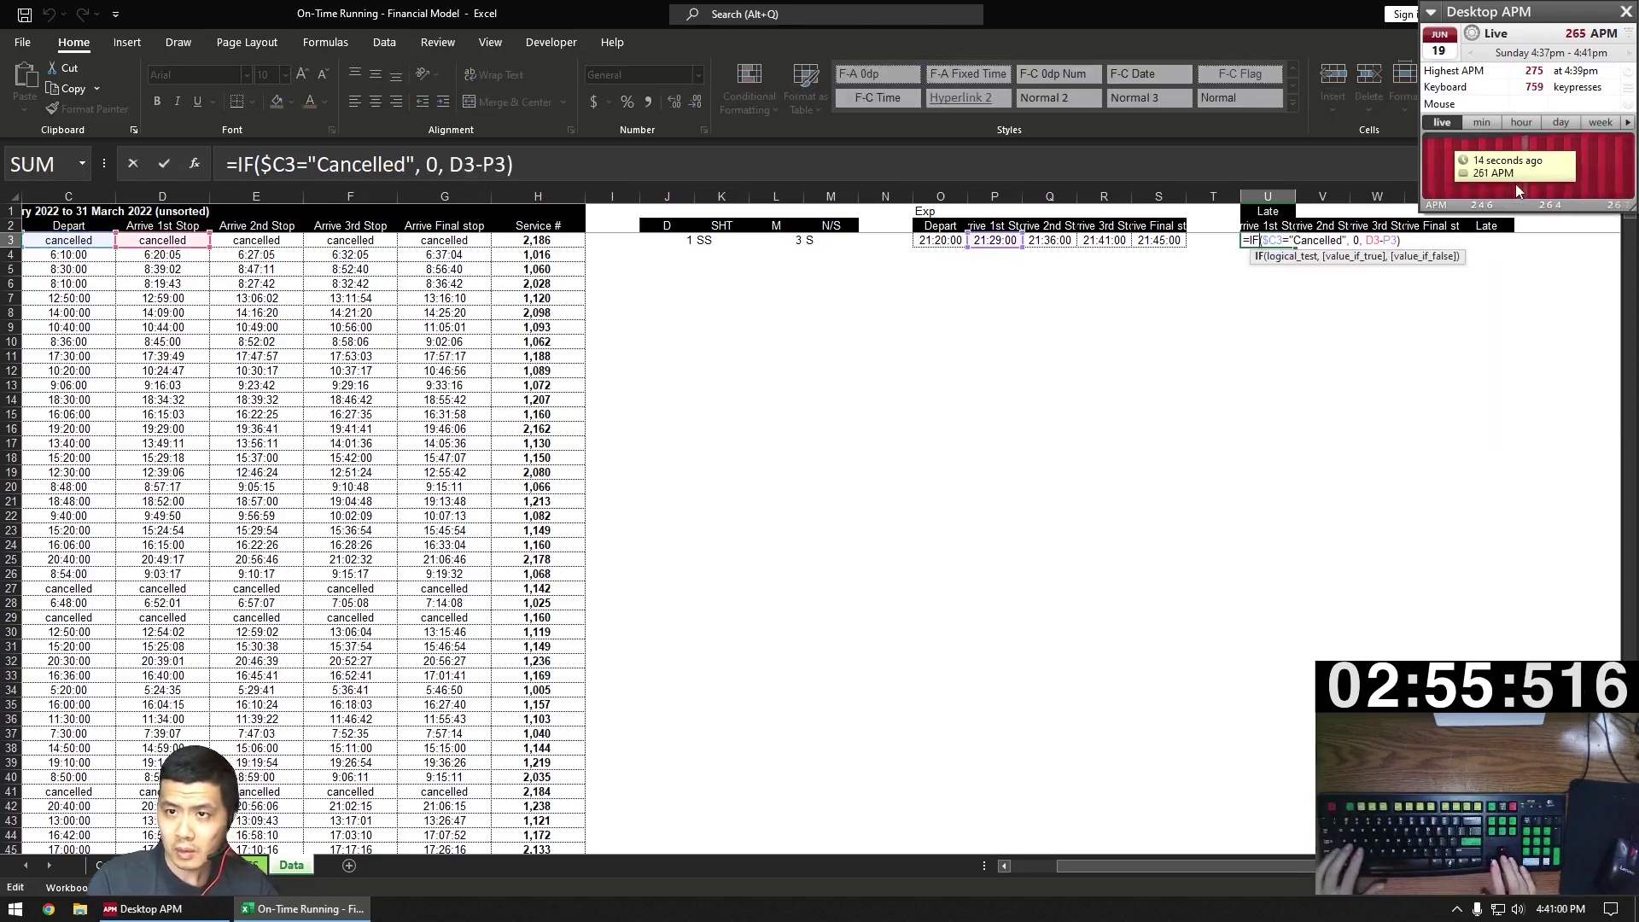
type("ROUND((")
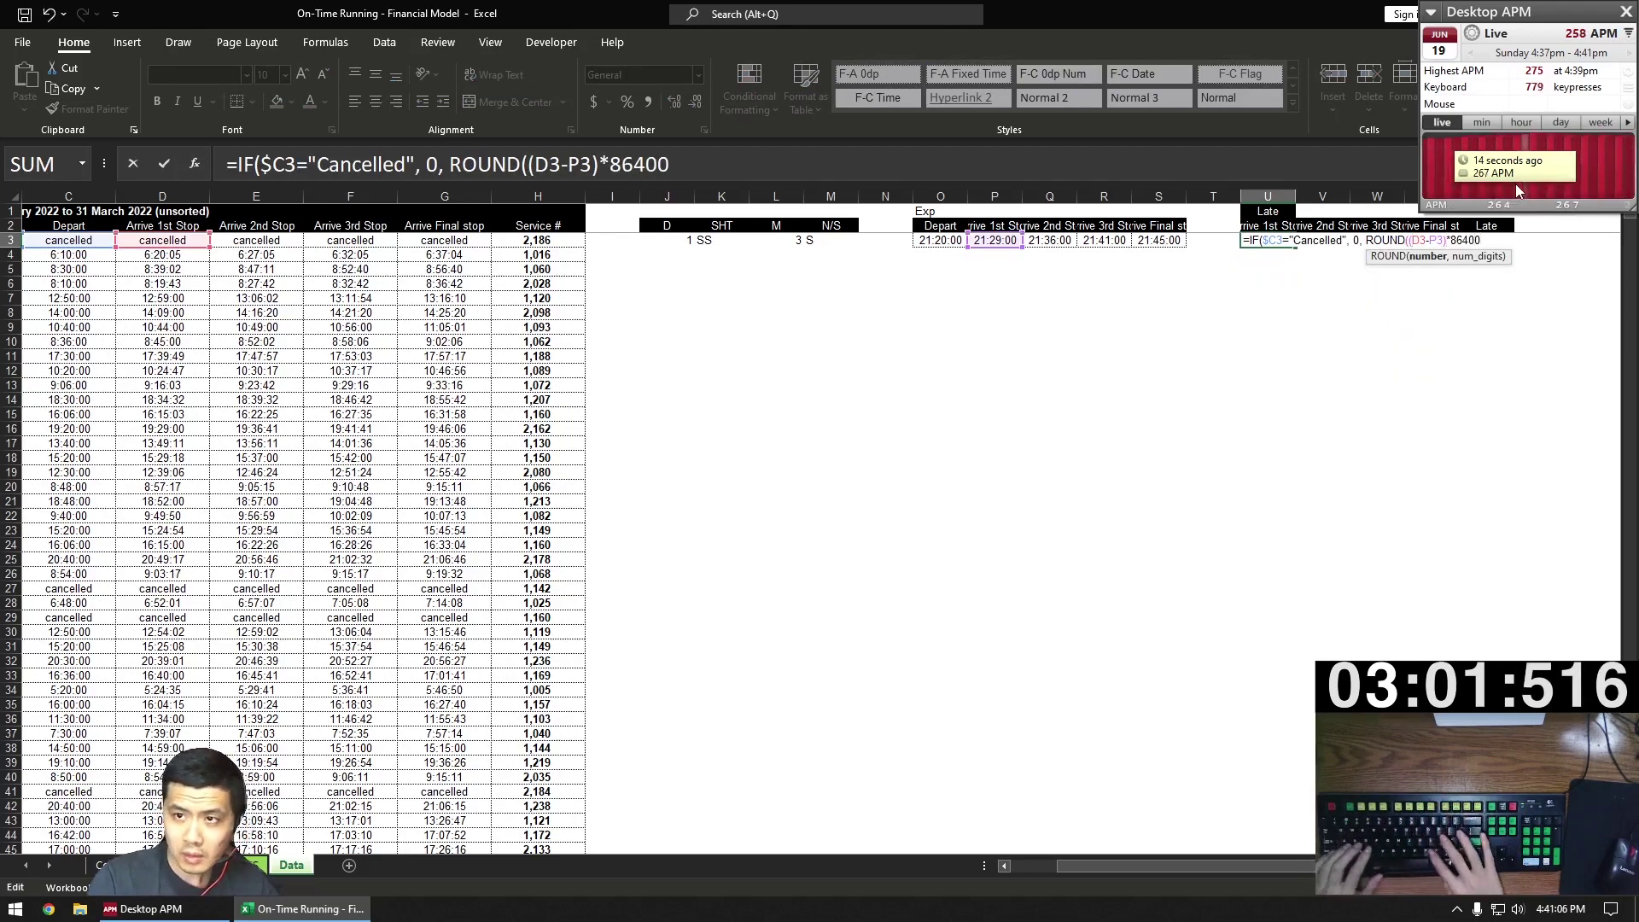
type(")")
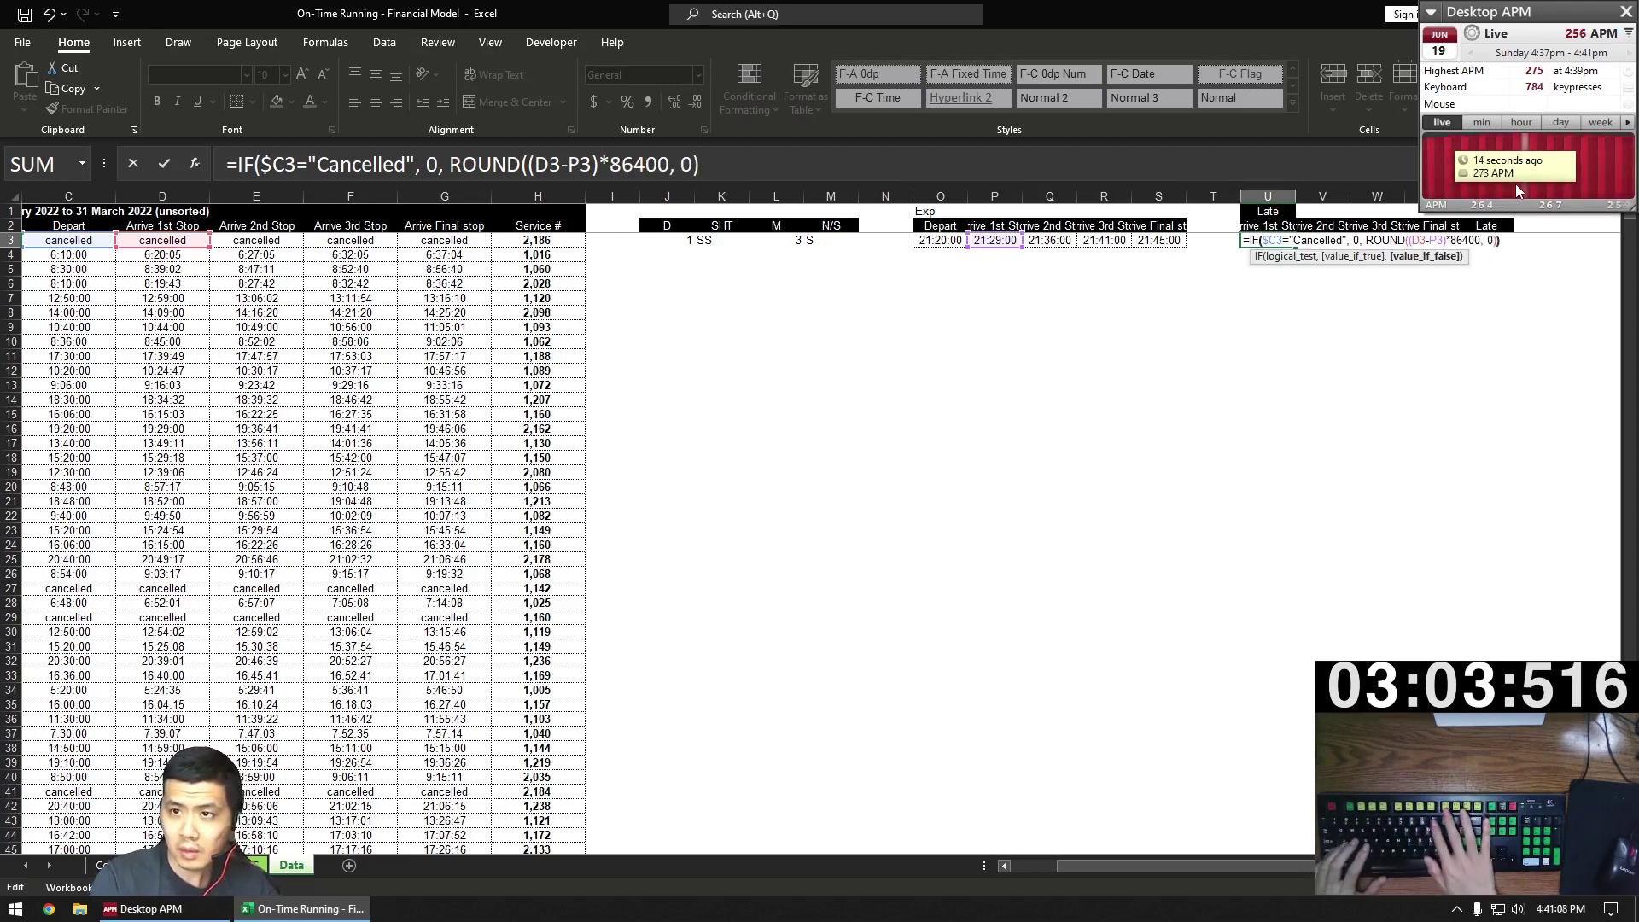
key("ctrl+Return")
- Copy the Late formula across U3:Y3, then change Y3 to COUNTIFS(U3:X3,">45")
key("ctrl+c")
key("shift+Right")
key("shift+Right")
key("shift+Right")
key("ctrl+v")
key("Right")
key("Right")
key("Right")
key("Right")
key("ctrl+v")
key("F2")
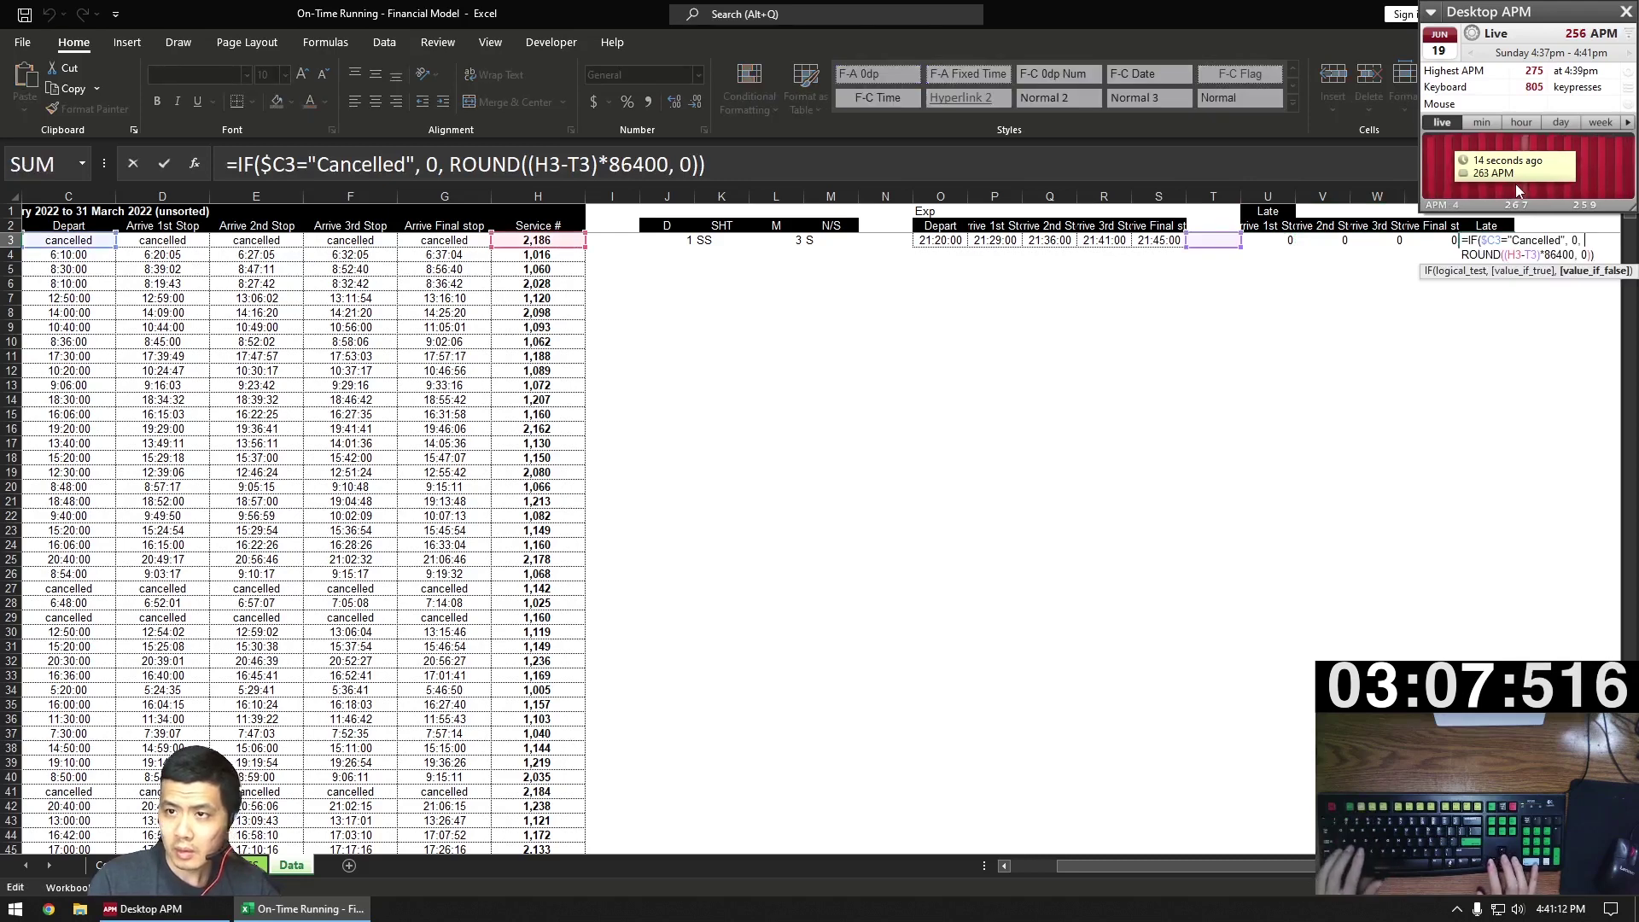
key("ctrl+shift+End")
key("Delete")
key("BackSpace")
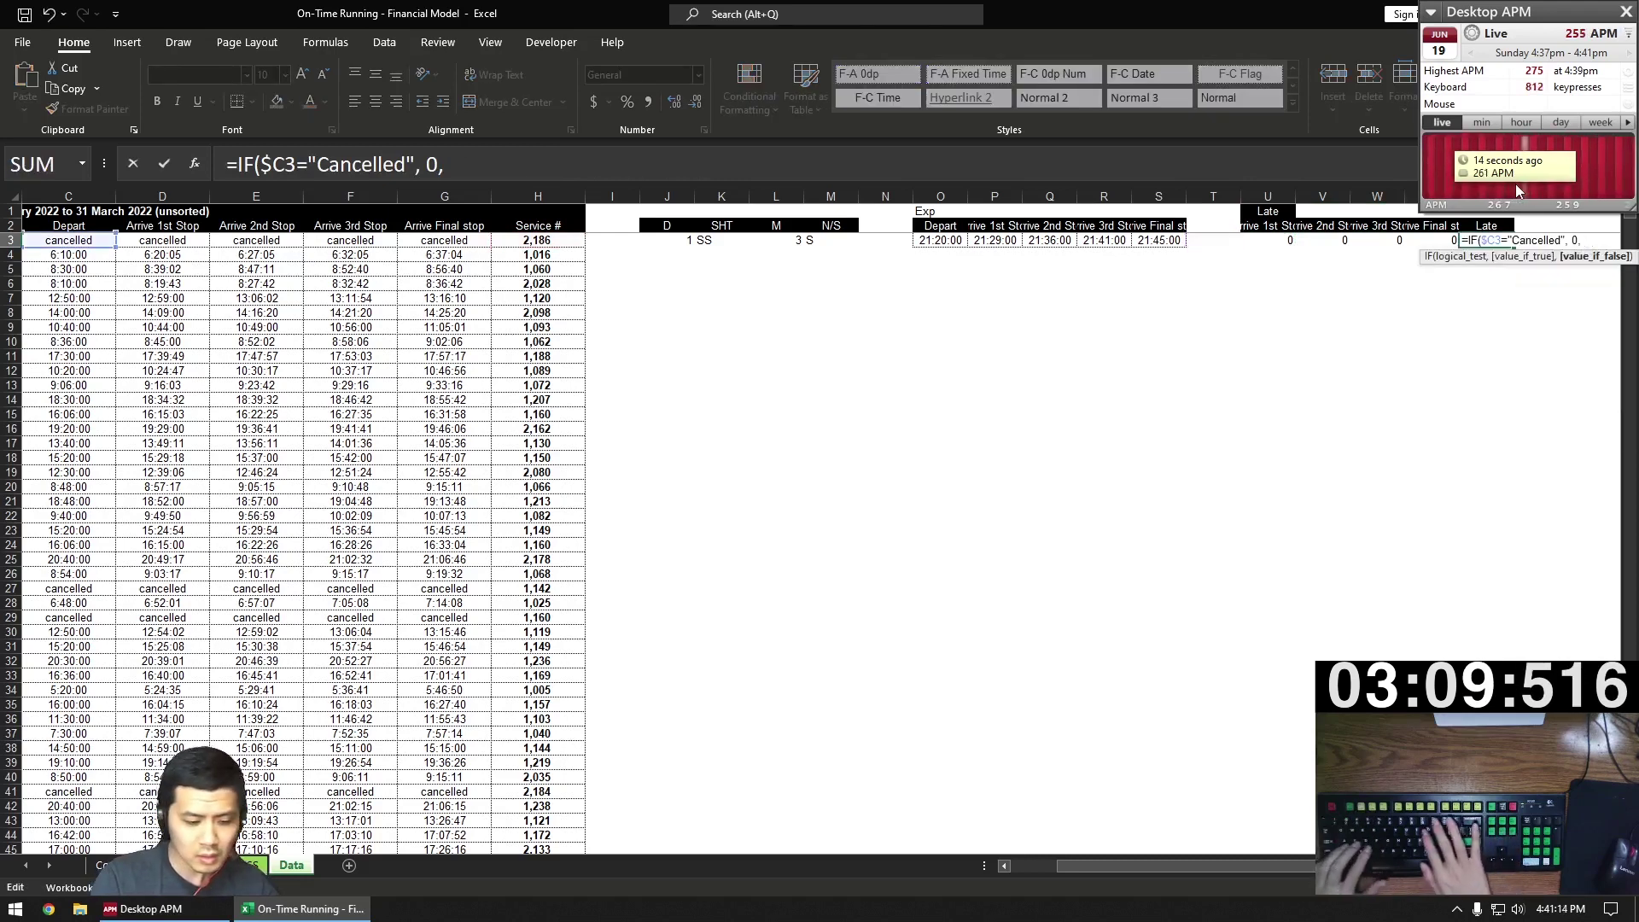
type("COUNTIFS(U")
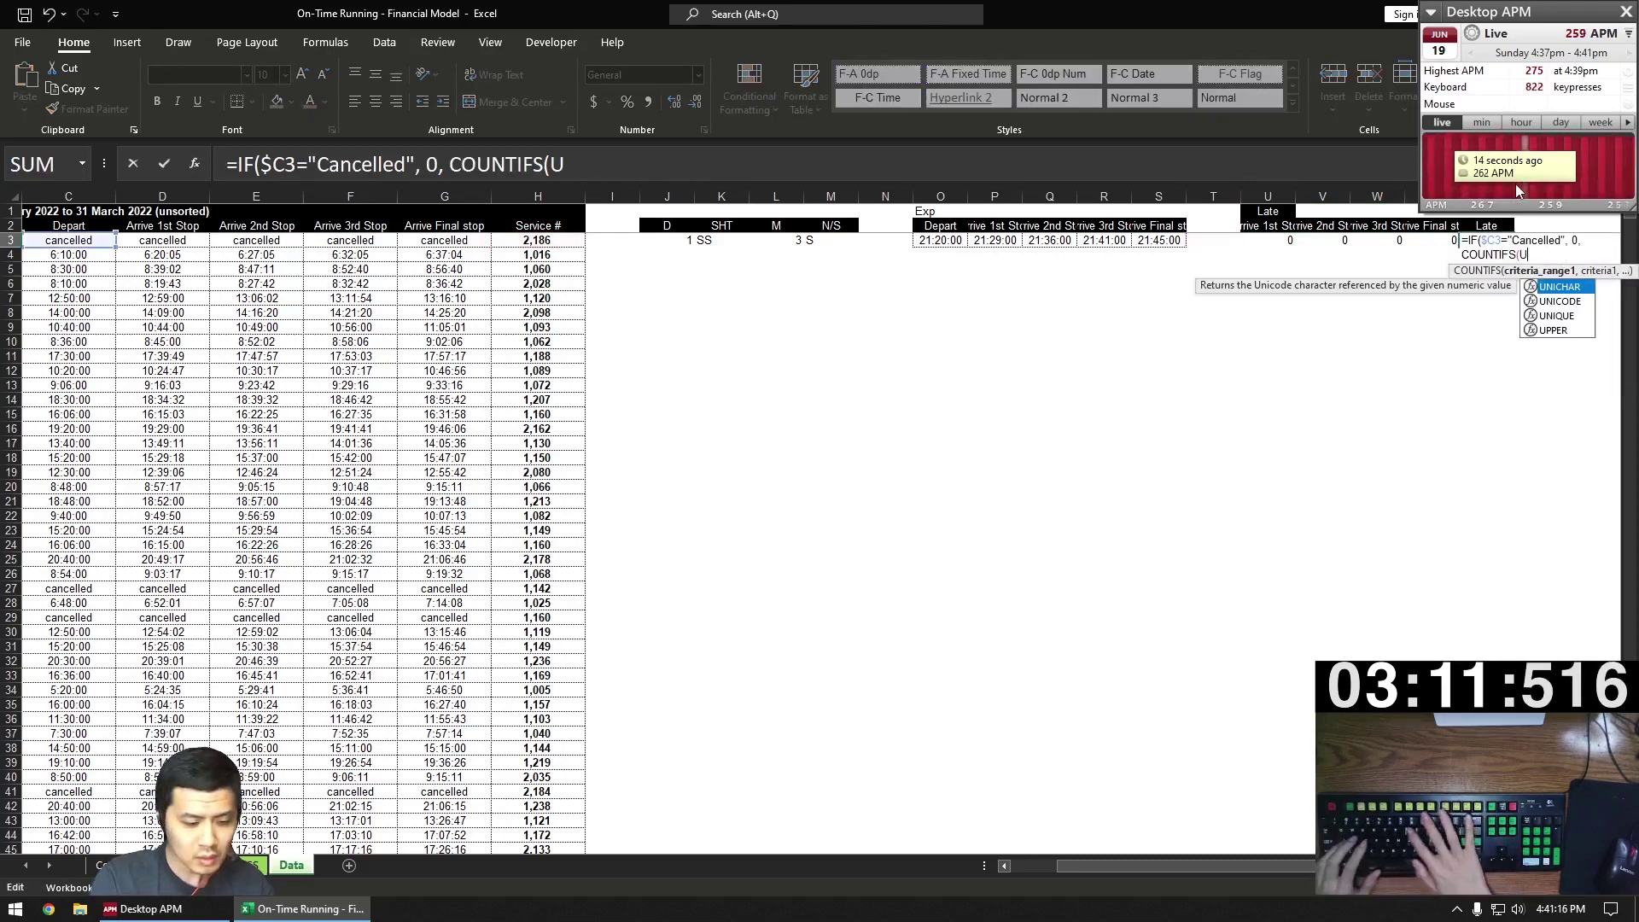
type("3:X3, \">")
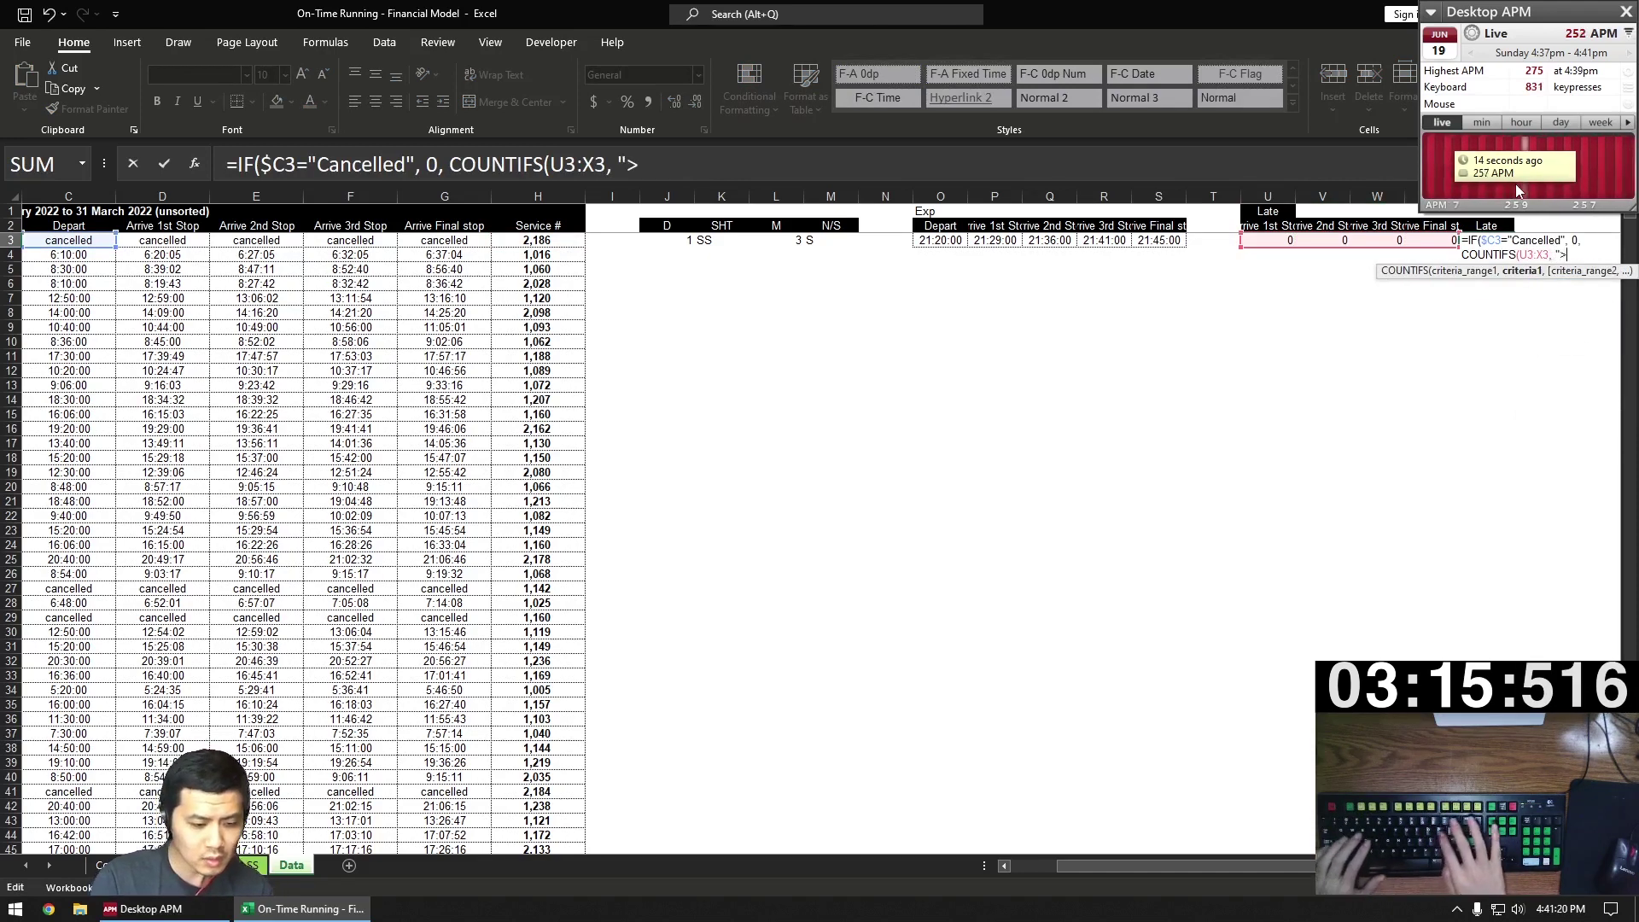
type("45\")")
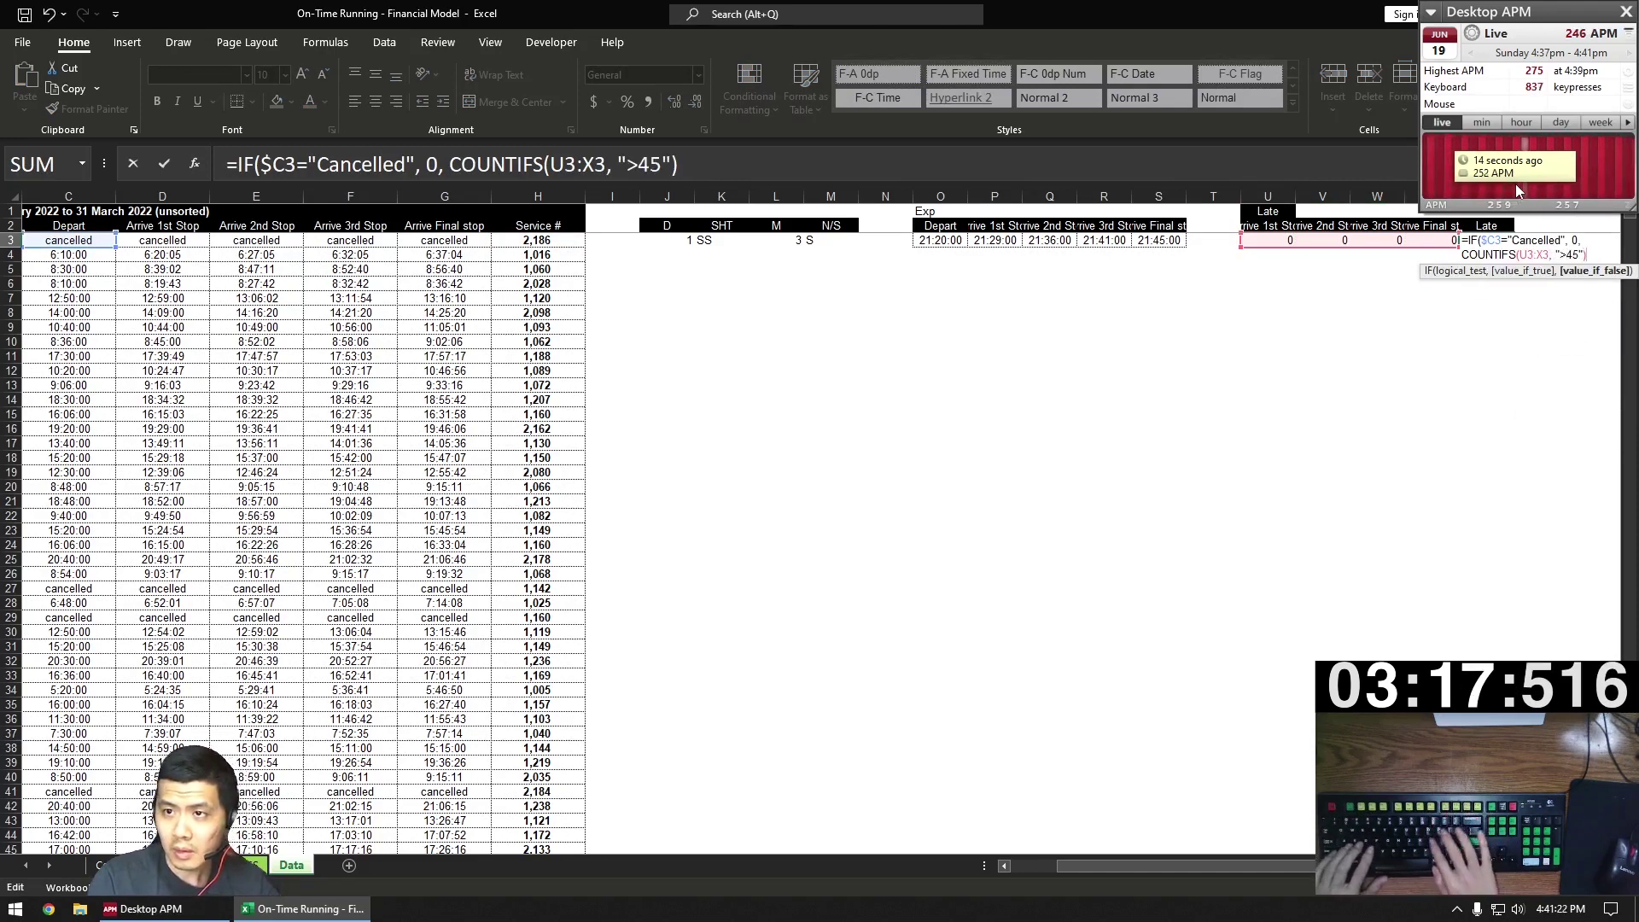
key("ctrl+Return")
- Copy the J3:Y3 helper formulas down to every data row
key("ctrl+Left")
key("ctrl+Left")
key("ctrl+Left")
key("ctrl+Left")
key("ctrl+Left")
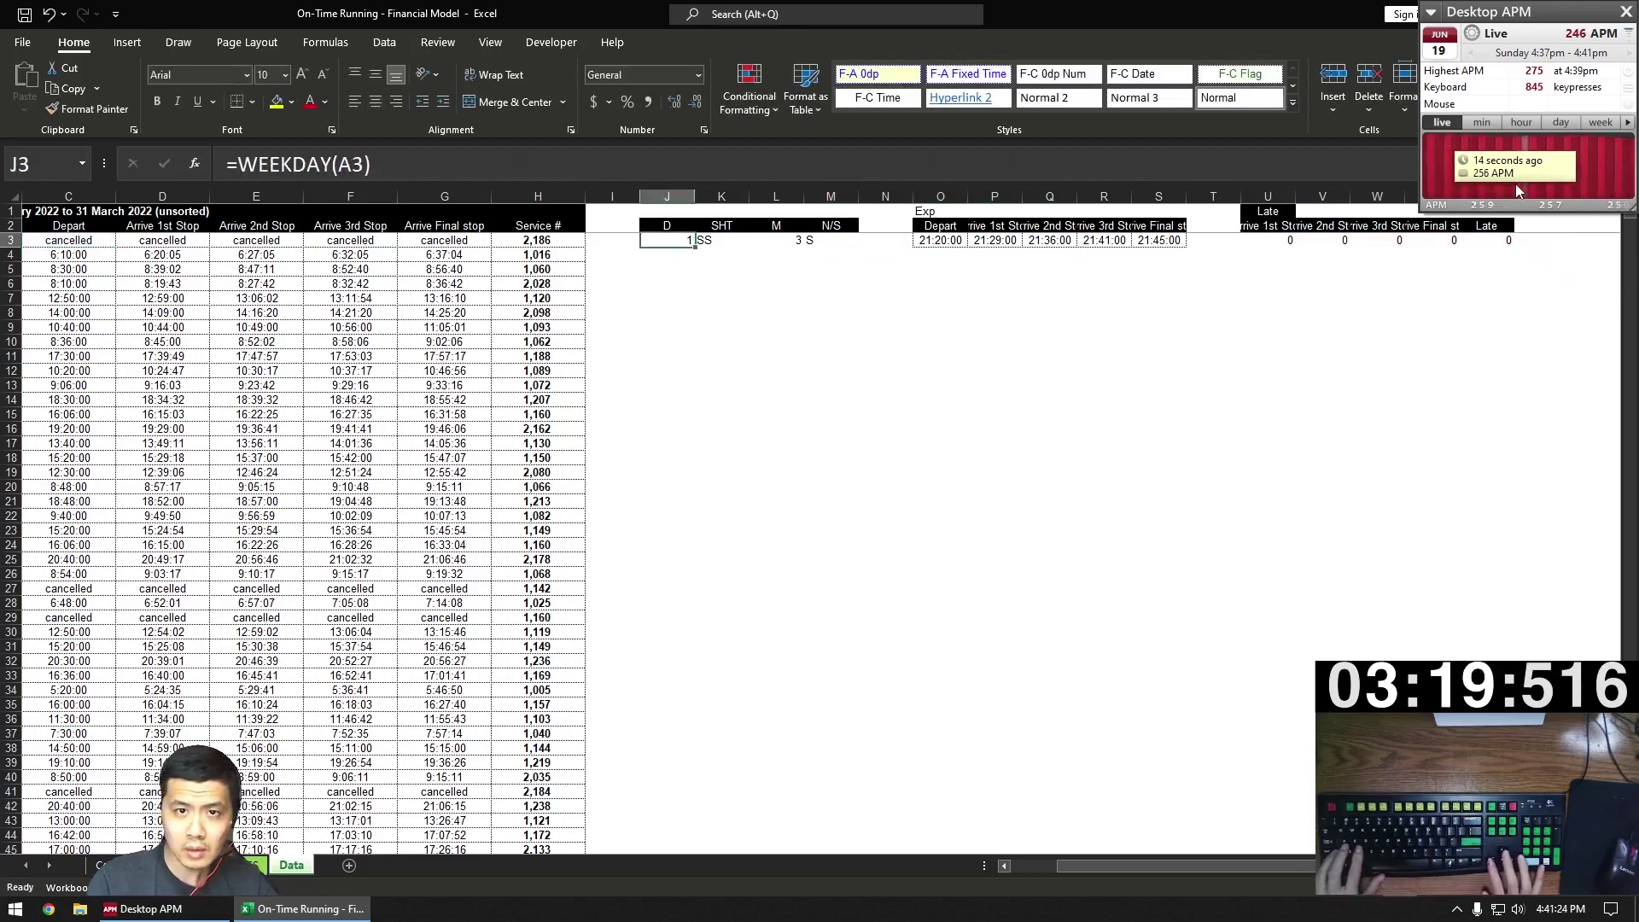
key("ctrl+shift+Right")
key("ctrl+shift+Right")
key("ctrl+shift+Right")
key("ctrl+shift+Right")
key("ctrl+shift+Right")
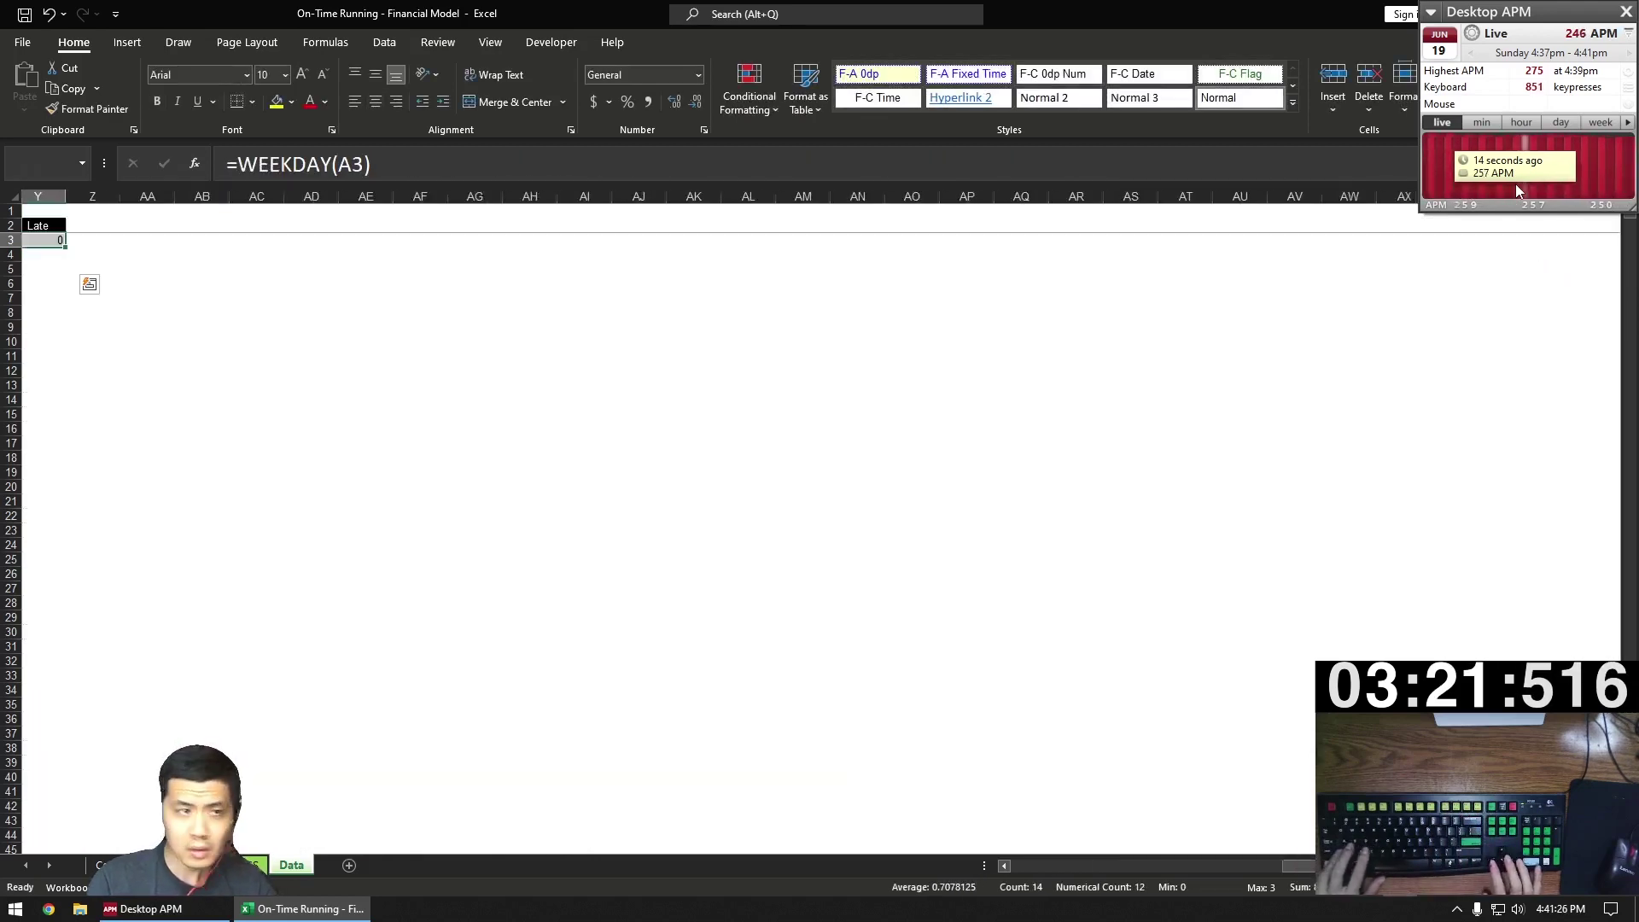
key("ctrl+c")
key("ctrl+Left")
key("ctrl+Down")
key("Right")
key("Right")
key("ctrl+shift+Up")
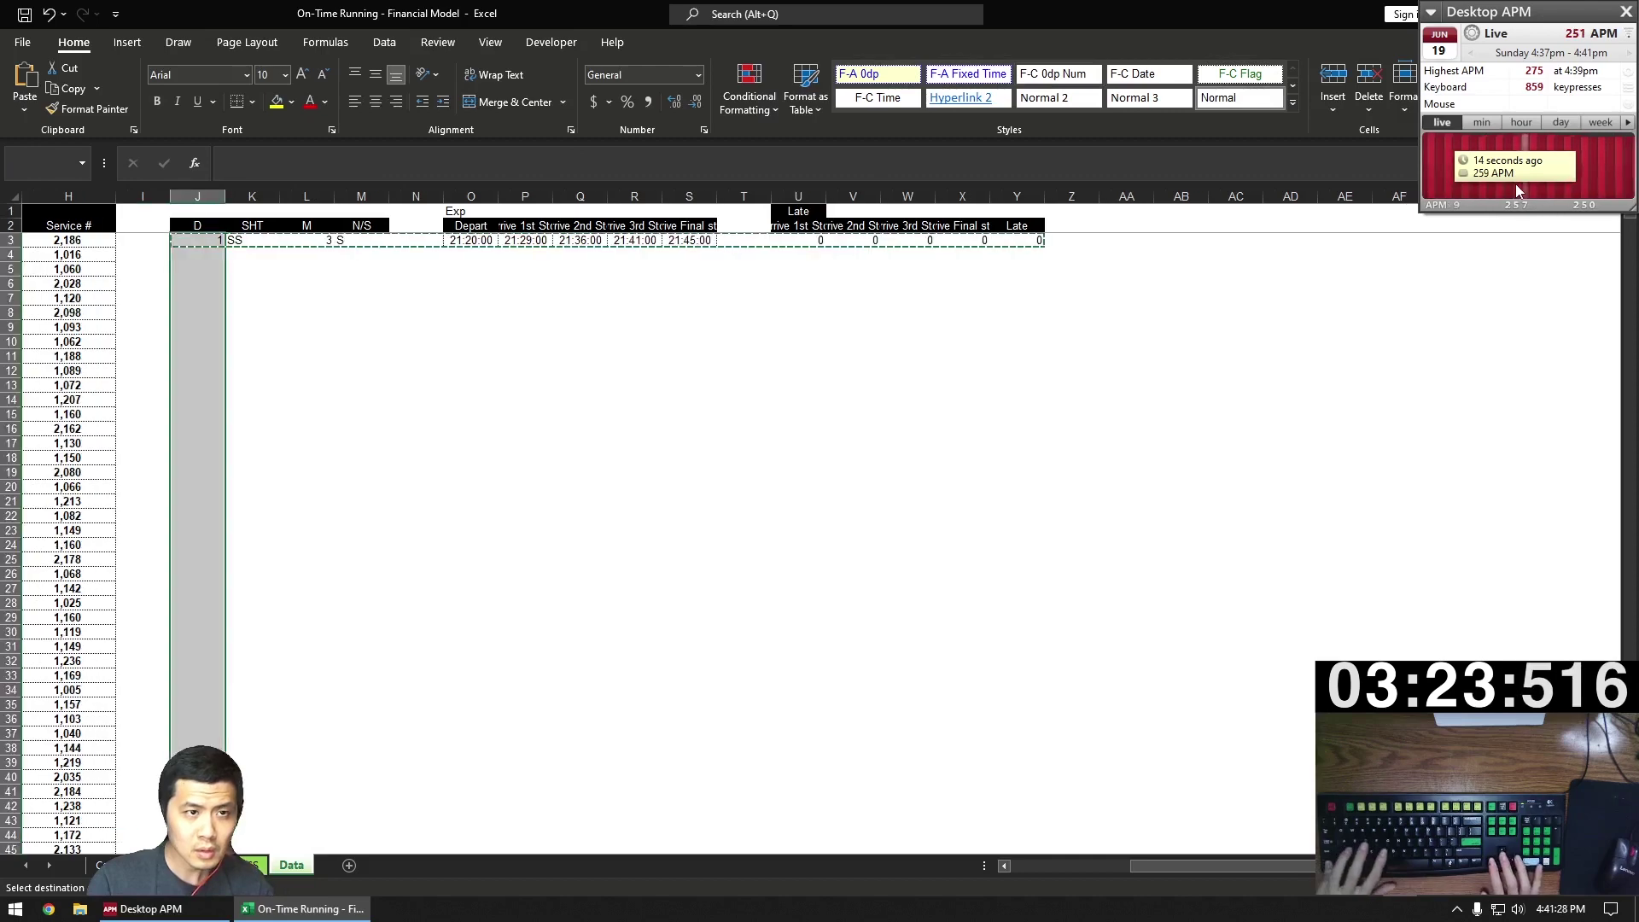
key("ctrl+shift+Right")
key("ctrl+shift+Right")
key("ctrl+shift+Right")
key("ctrl+shift+Right")
key("ctrl+shift+Right")
key("ctrl+v")
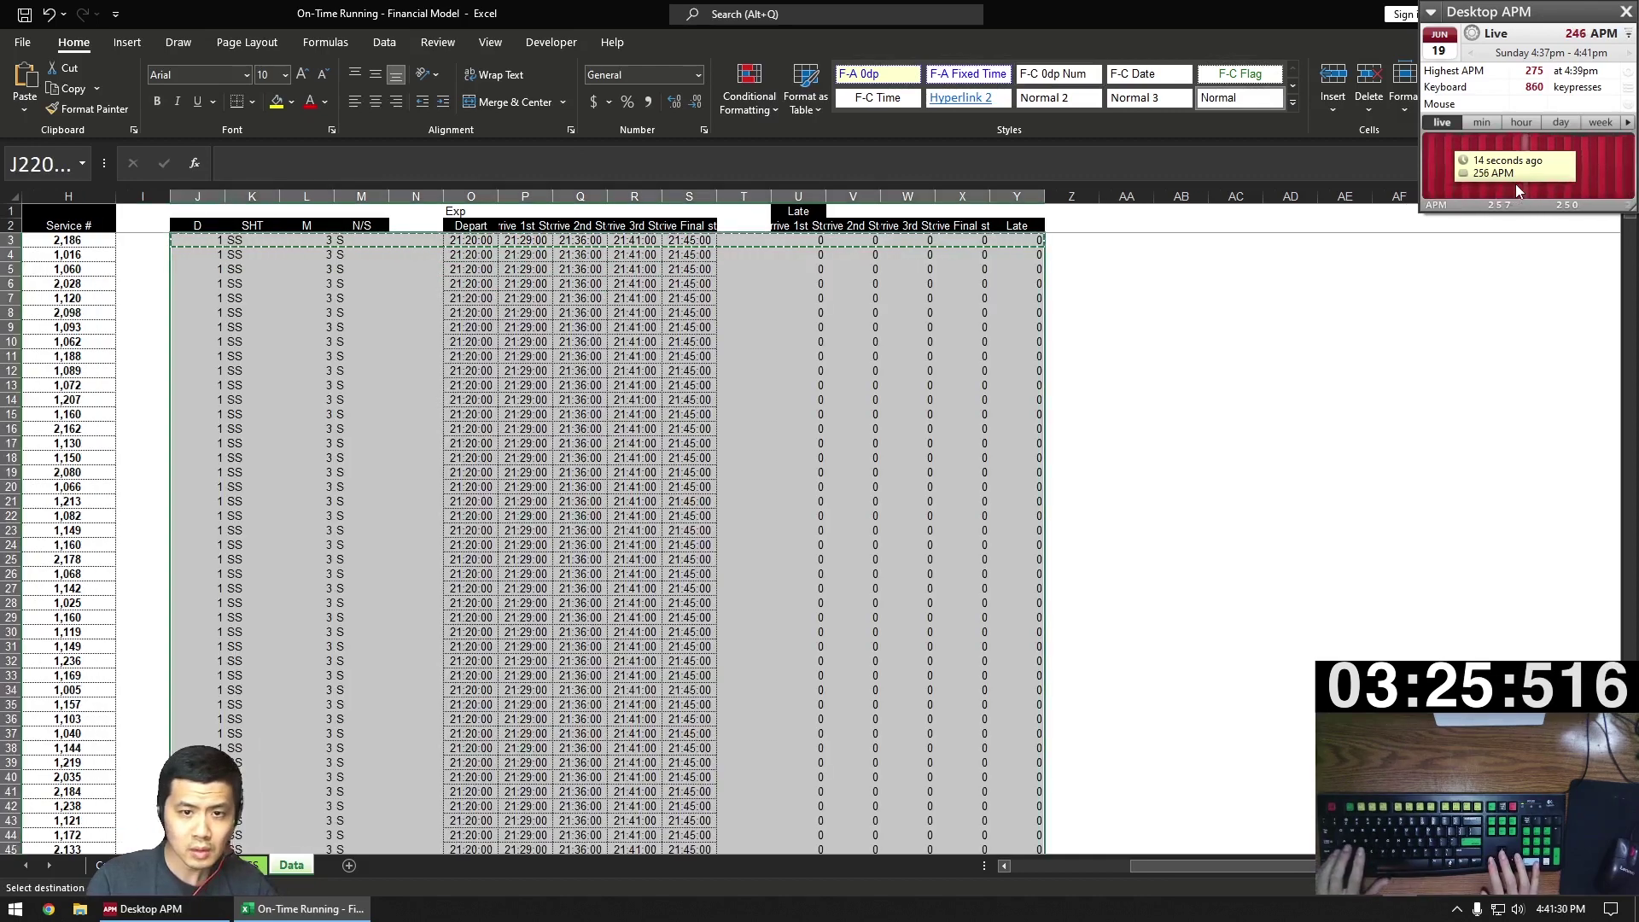
- Move to row 2 beside the table to begin the day-type headers 1, 2, 3
key("Up")
key("Up")
key("Down")
key("Down")
key("ctrl+Right")
key("ctrl+Right")
key("ctrl+Right")
key("ctrl+Right")
key("ctrl+Right")
key("Right")
key("Right")
key("Right")
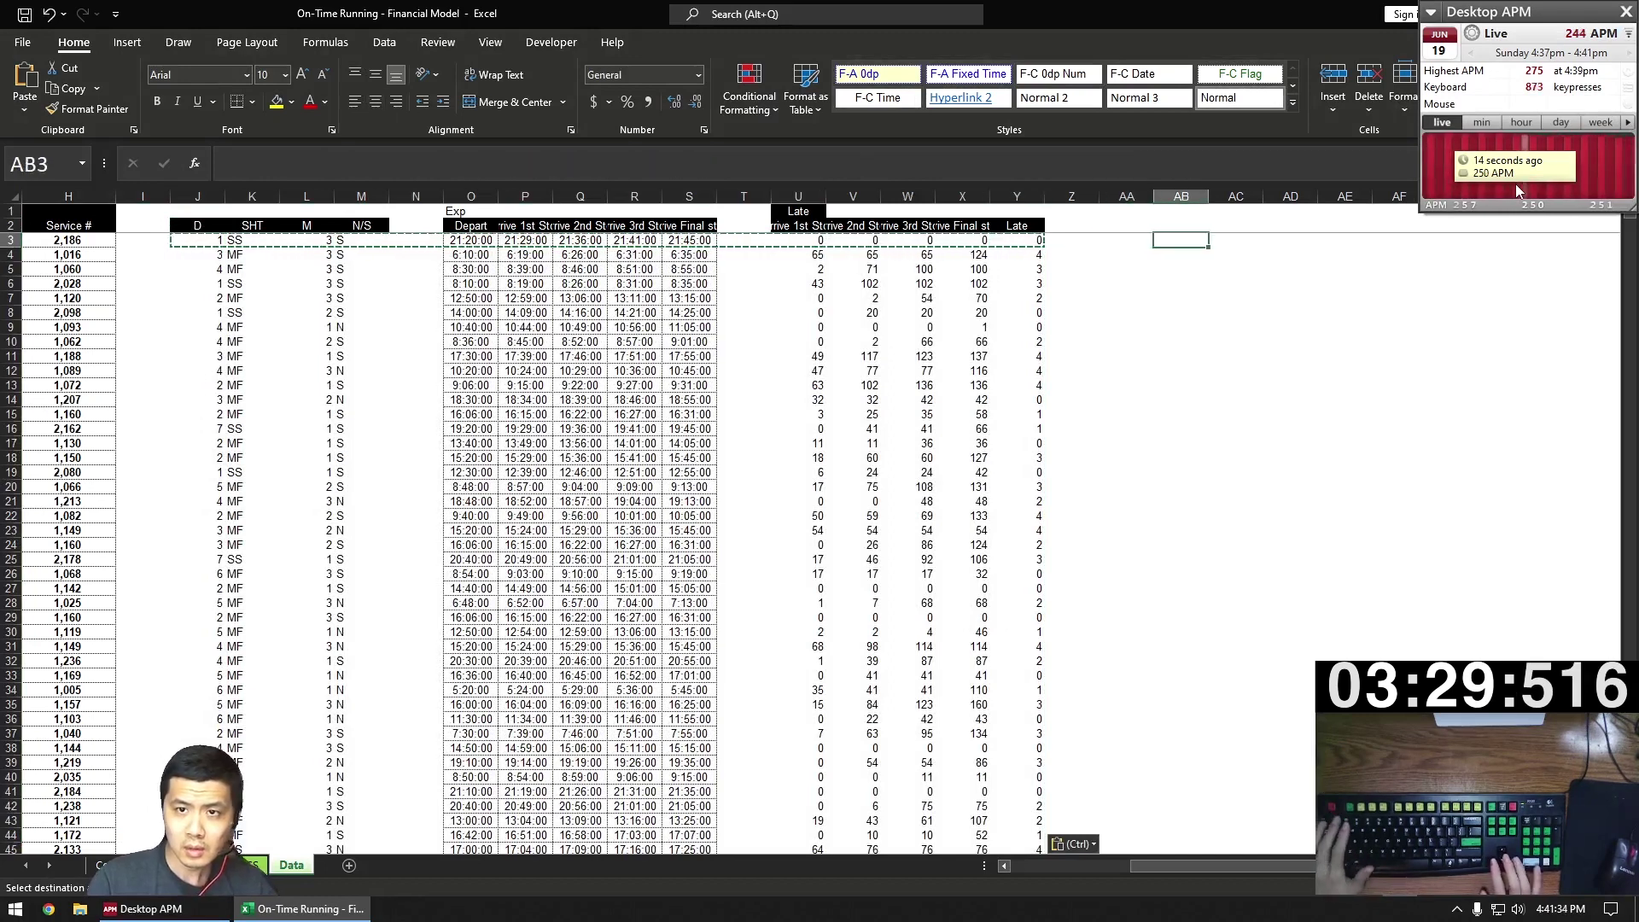
key("Up")
key("Escape")
- Enter day types 1, 2 and 3 as column headers in row 2
type("1")
key("Tab")
type("2")
key("Tab")
type("3")
key("Return")
- Label the first summary rows in column AA: SS, CS, CP, DS and Tot
key("Left")
type("S")
key("Return")
type("CS")
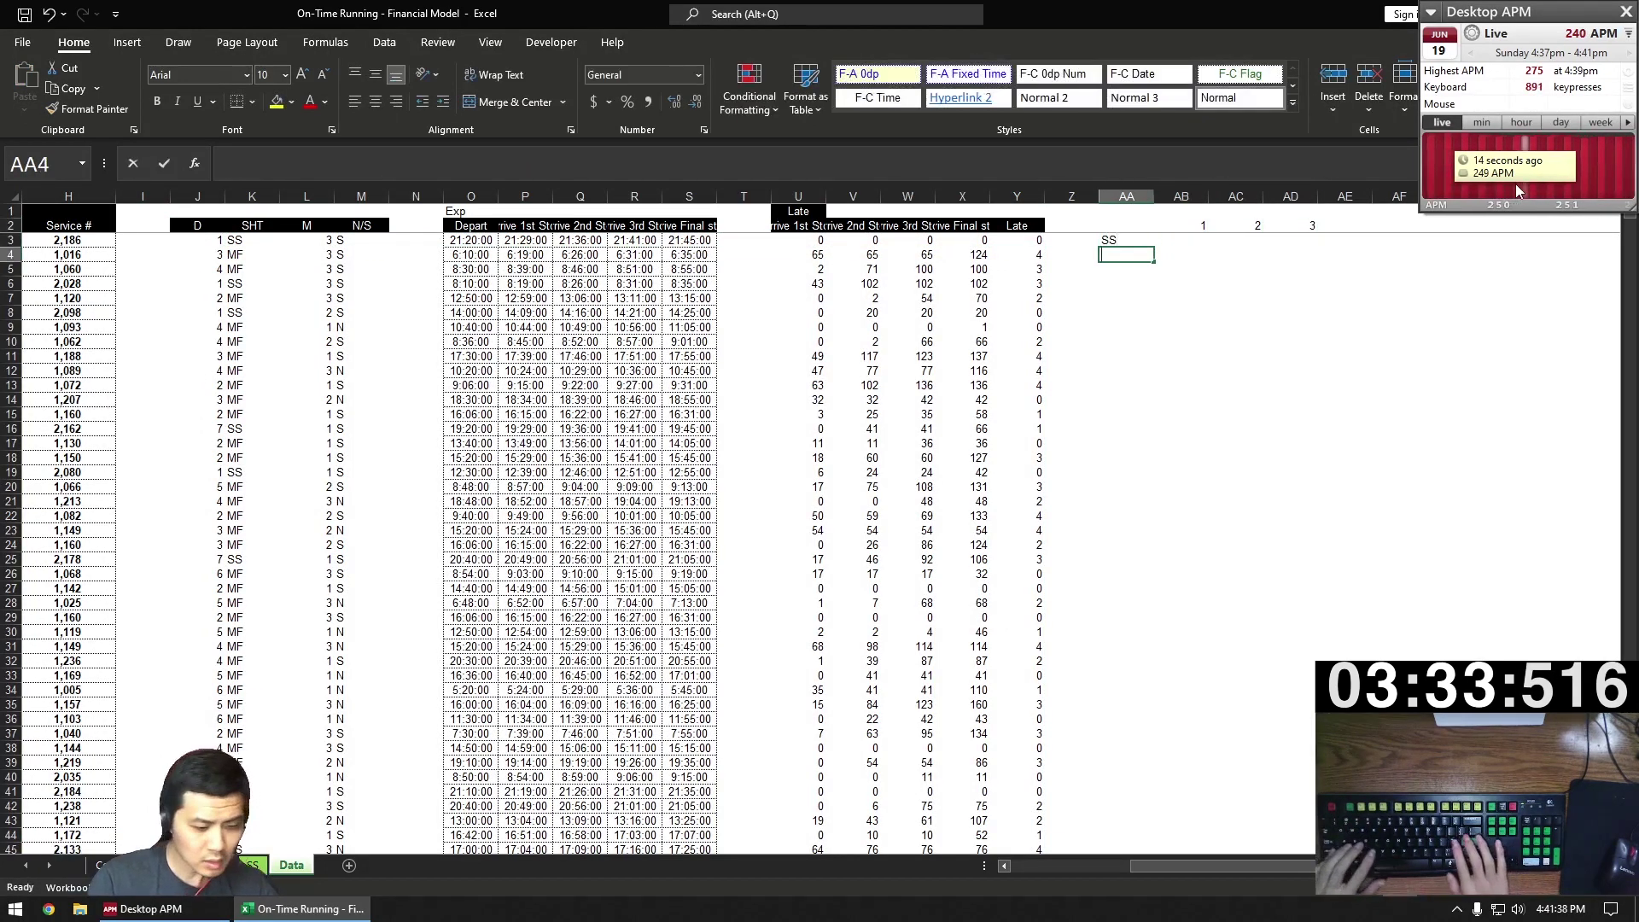
key("Return")
type("CP")
key("Return")
key("Return")
type("DS")
key("Return")
type("Tot")
key("Return")
key("Up")
key("Down")
- Add the remaining labels Avg Late, JTP, Late%, Late$ and a final Tot
type("Avg Late")
key("Return")
type("JTP")
key("Return")
key("Return")
type("Late%")
key("Return")
type("Late$")
key("Return")
key("Return")
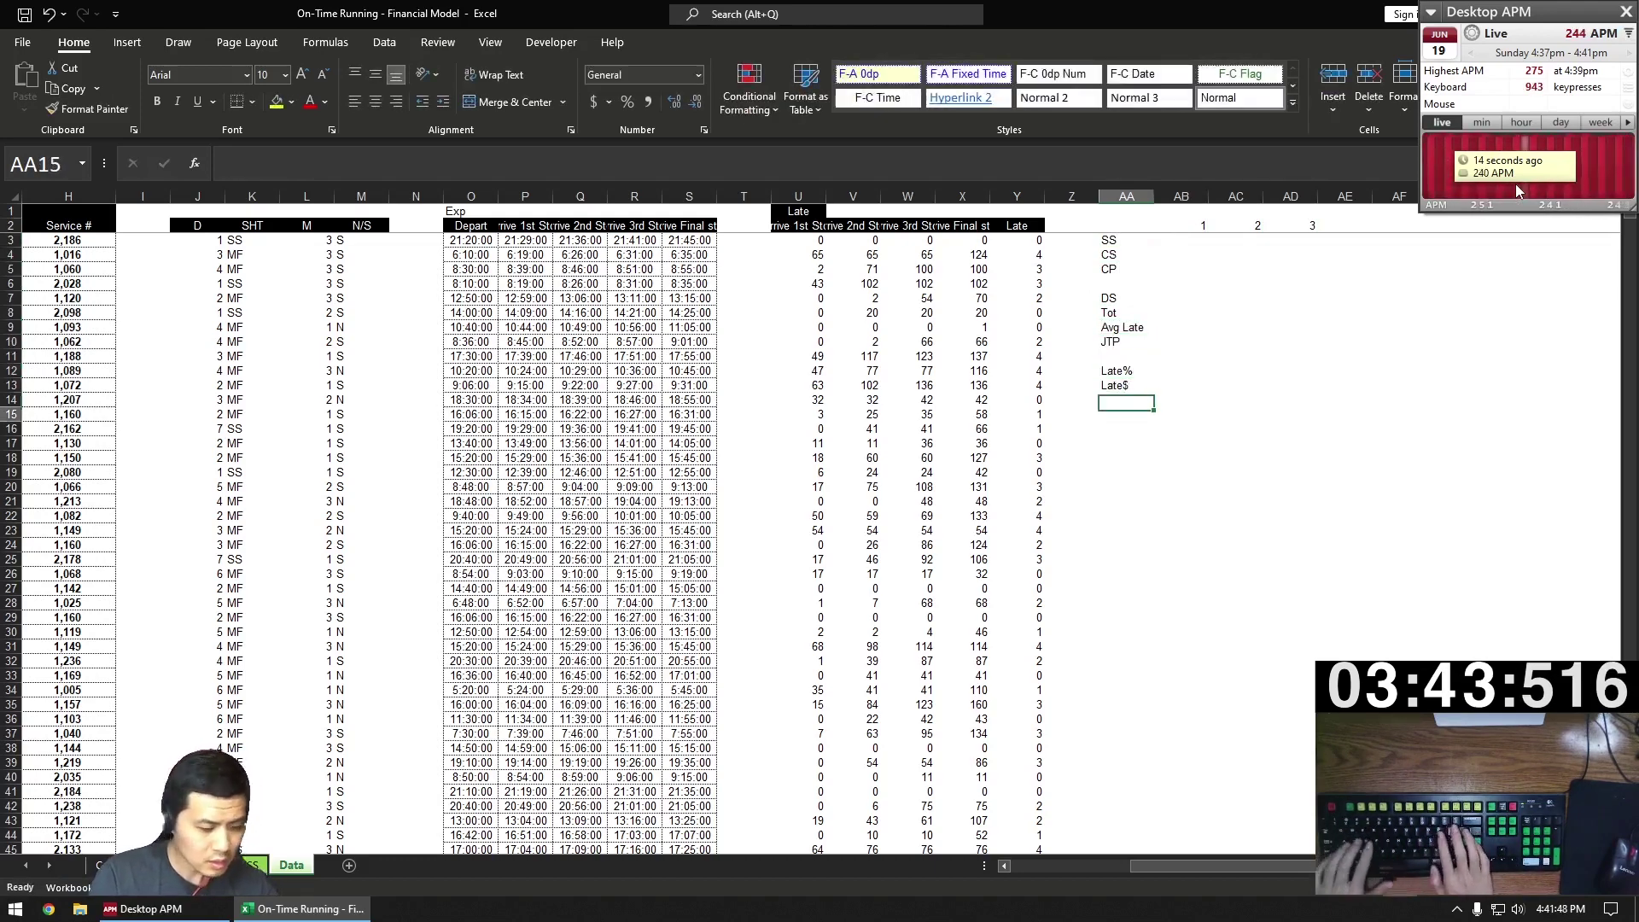
type("Tot")
key("Return")
- Count scheduled day-type-1 services in AB3 with =COUNTIFS($L:$L,AB$2), giving 7526
key("Up")
key("Right")
key("ctrl+Up")
key("Down")
type("=COUNTIFS($")
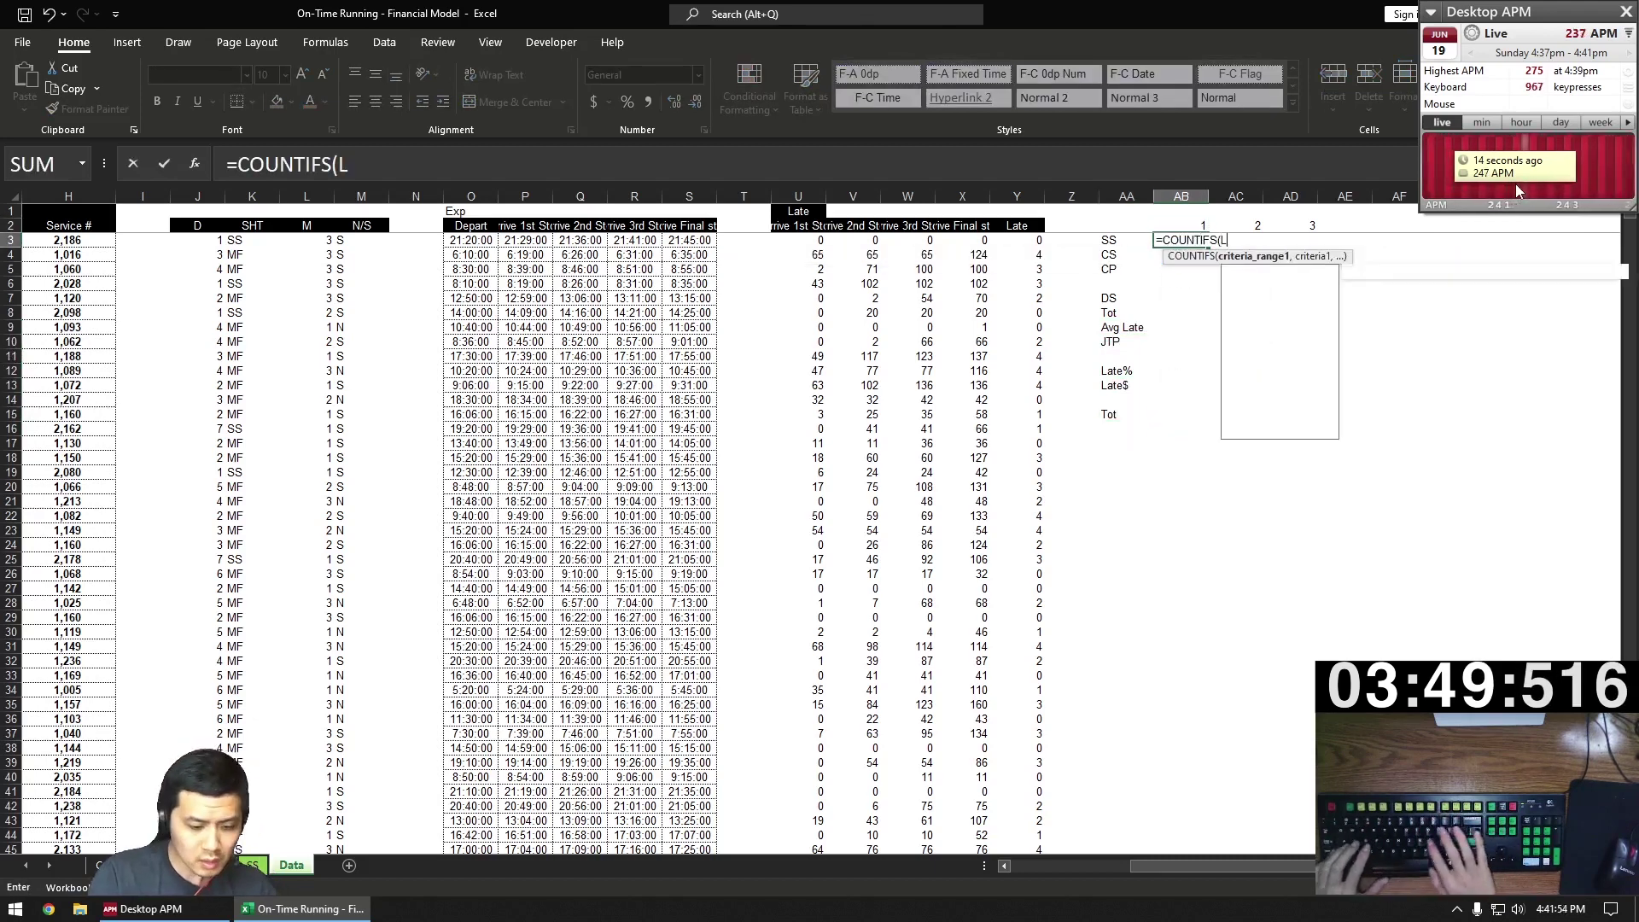
type("L:$L")
key("F4")
type(", AB2")
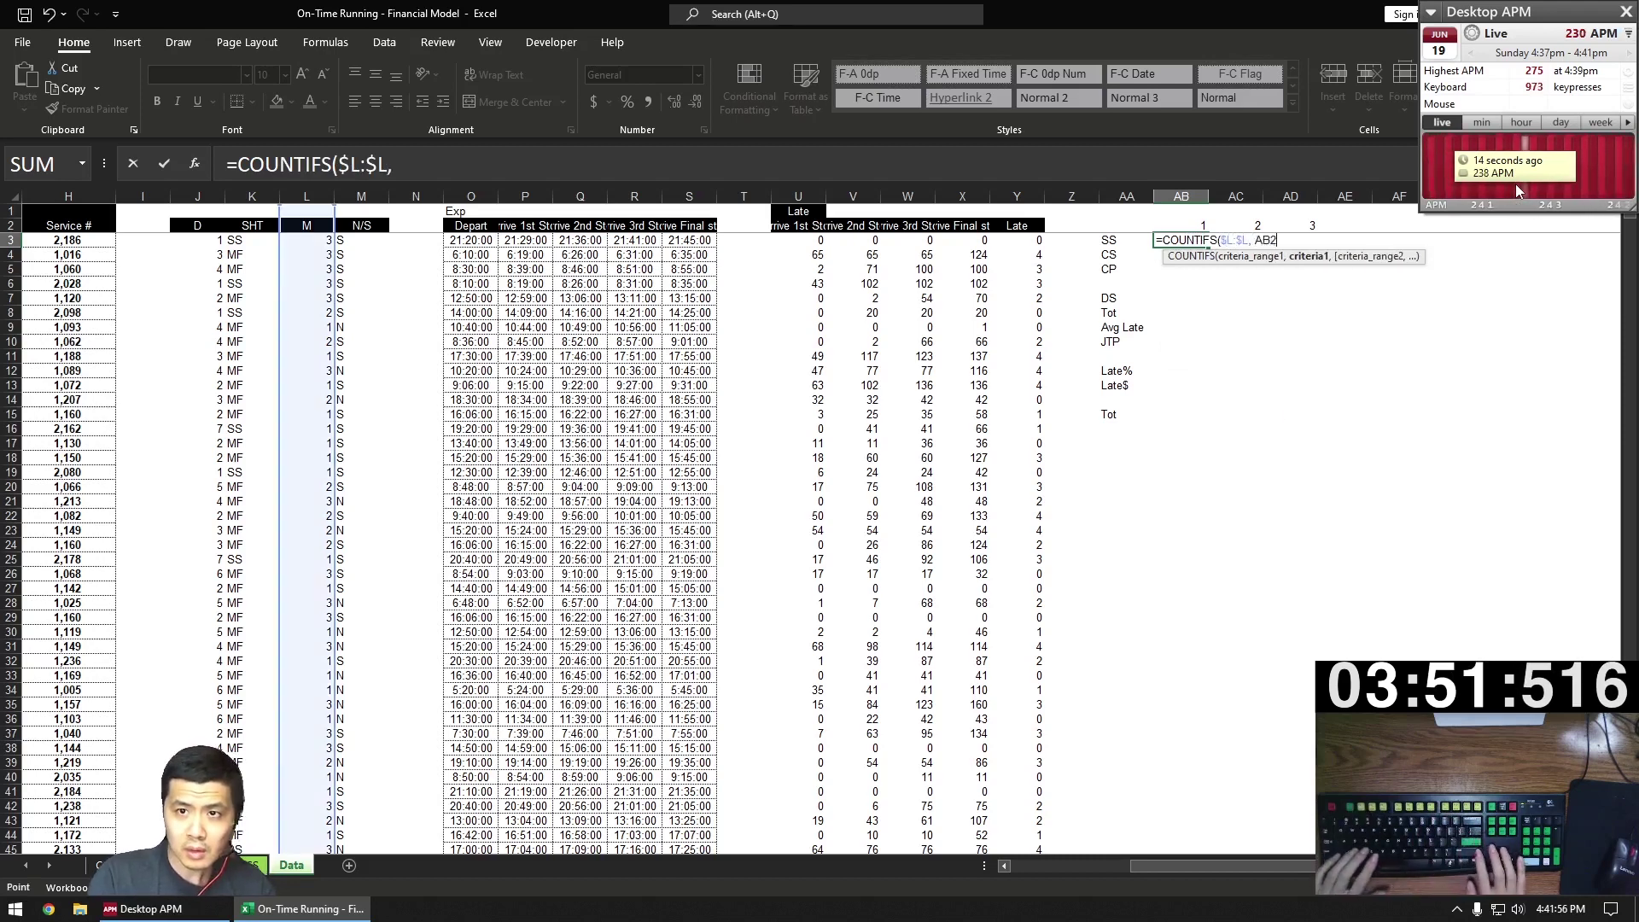
key("Up")
type(")")
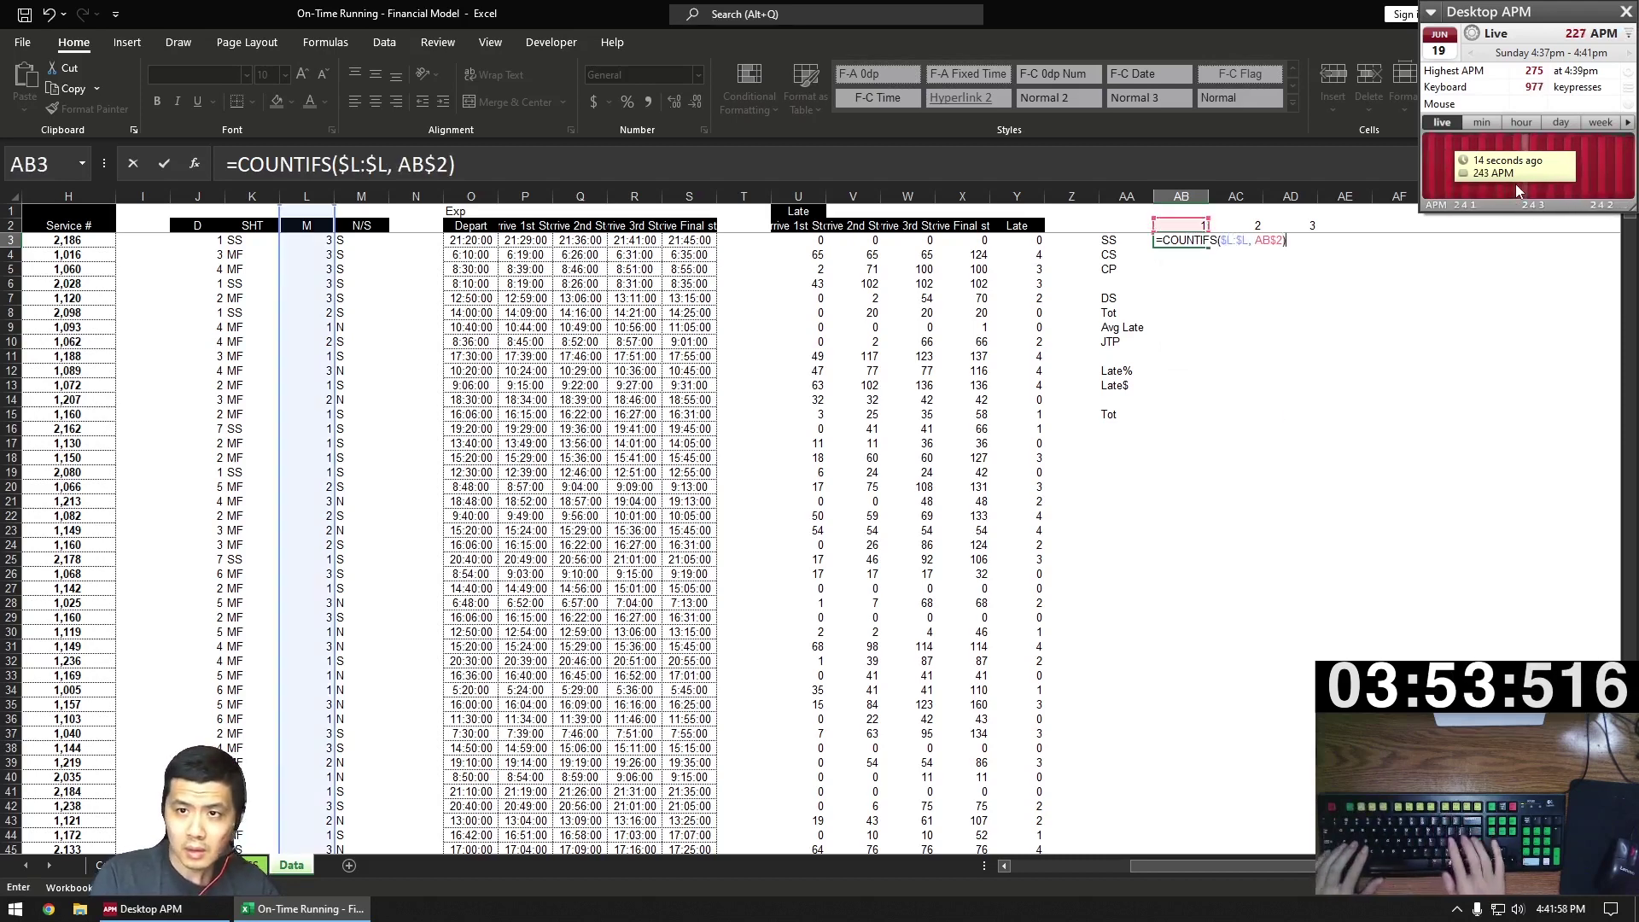
key("Return")
- Copy the count to AB4 and add a C:C "Cancelled" criterion, giving 278
key("Up")
key("ctrl+c")
key("Down")
key("ctrl+v")
key("F2")
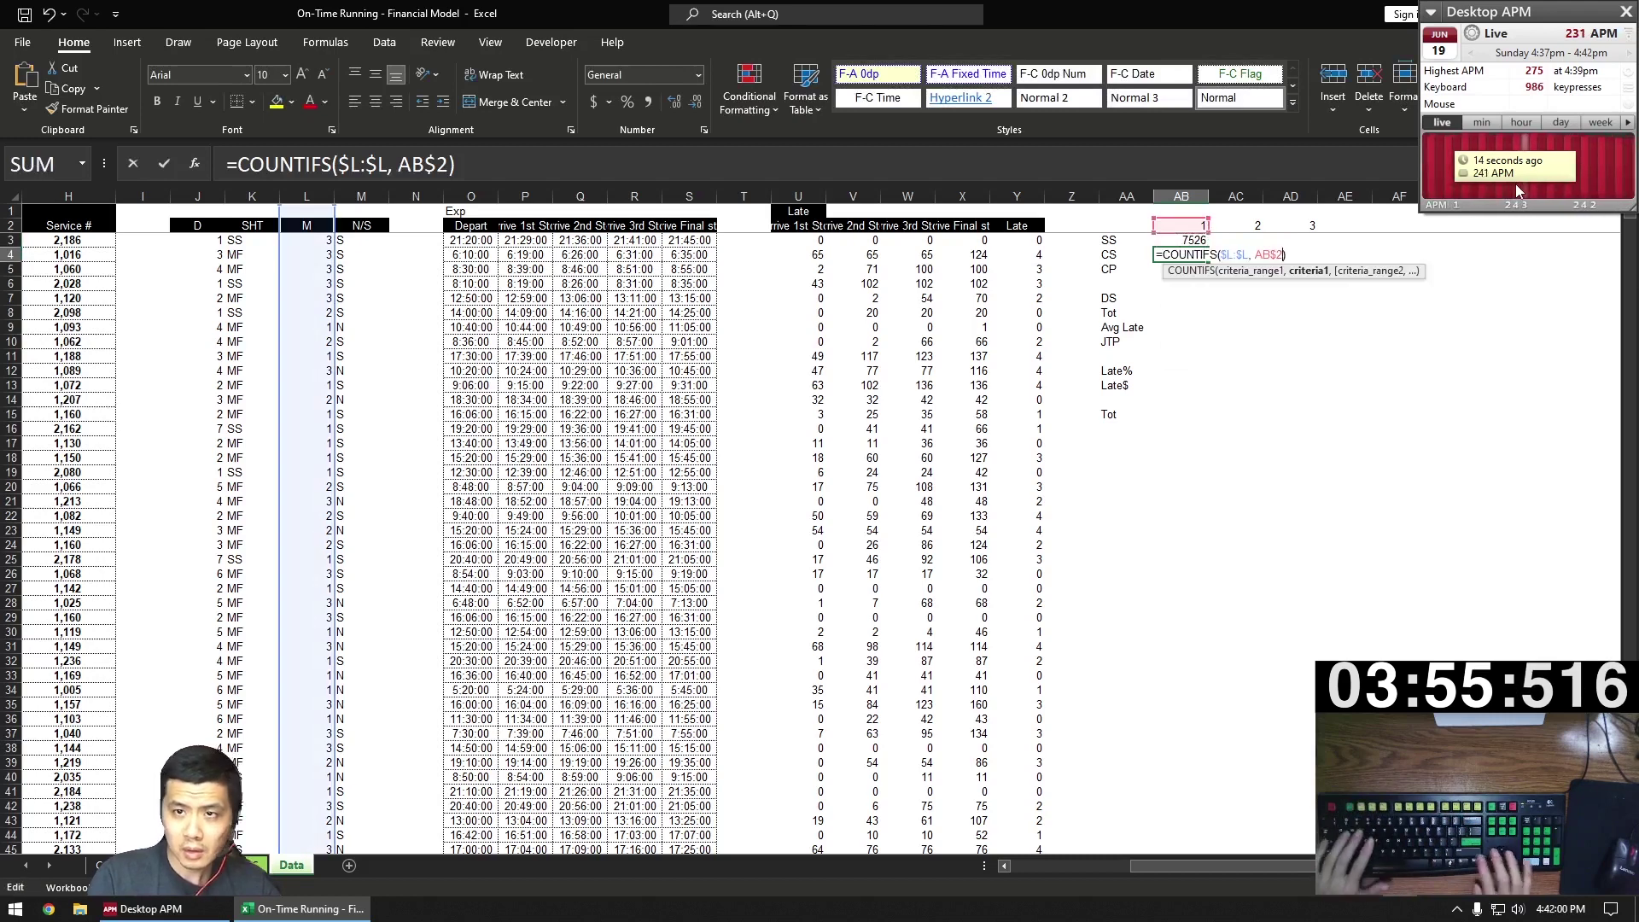
key("Left")
type(", C:C")
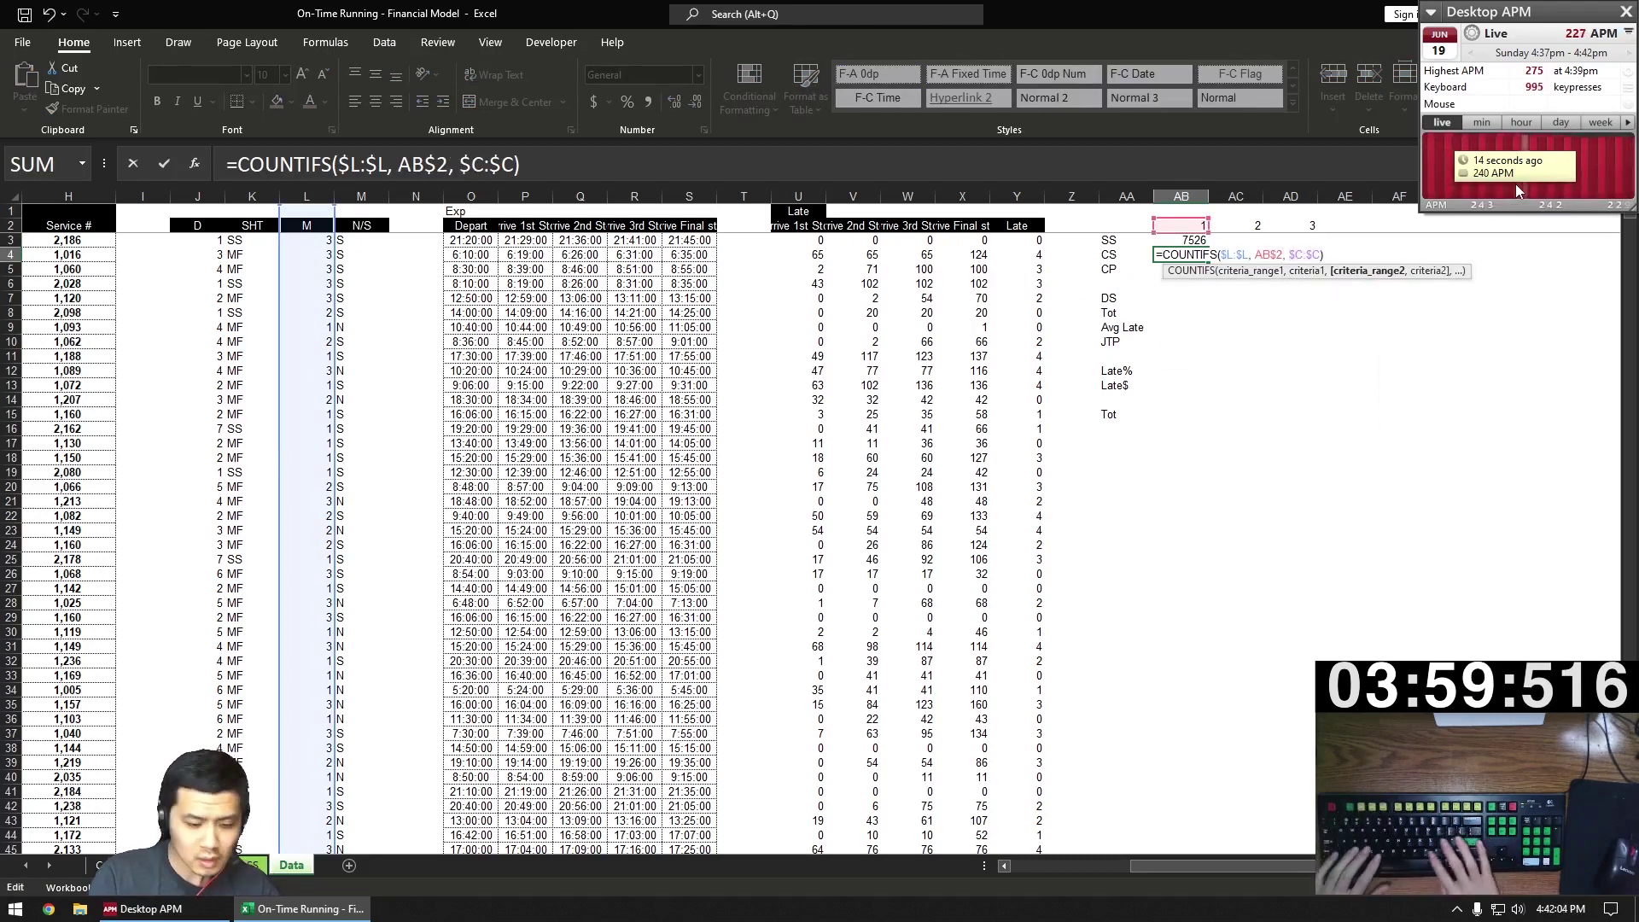
type(", ")
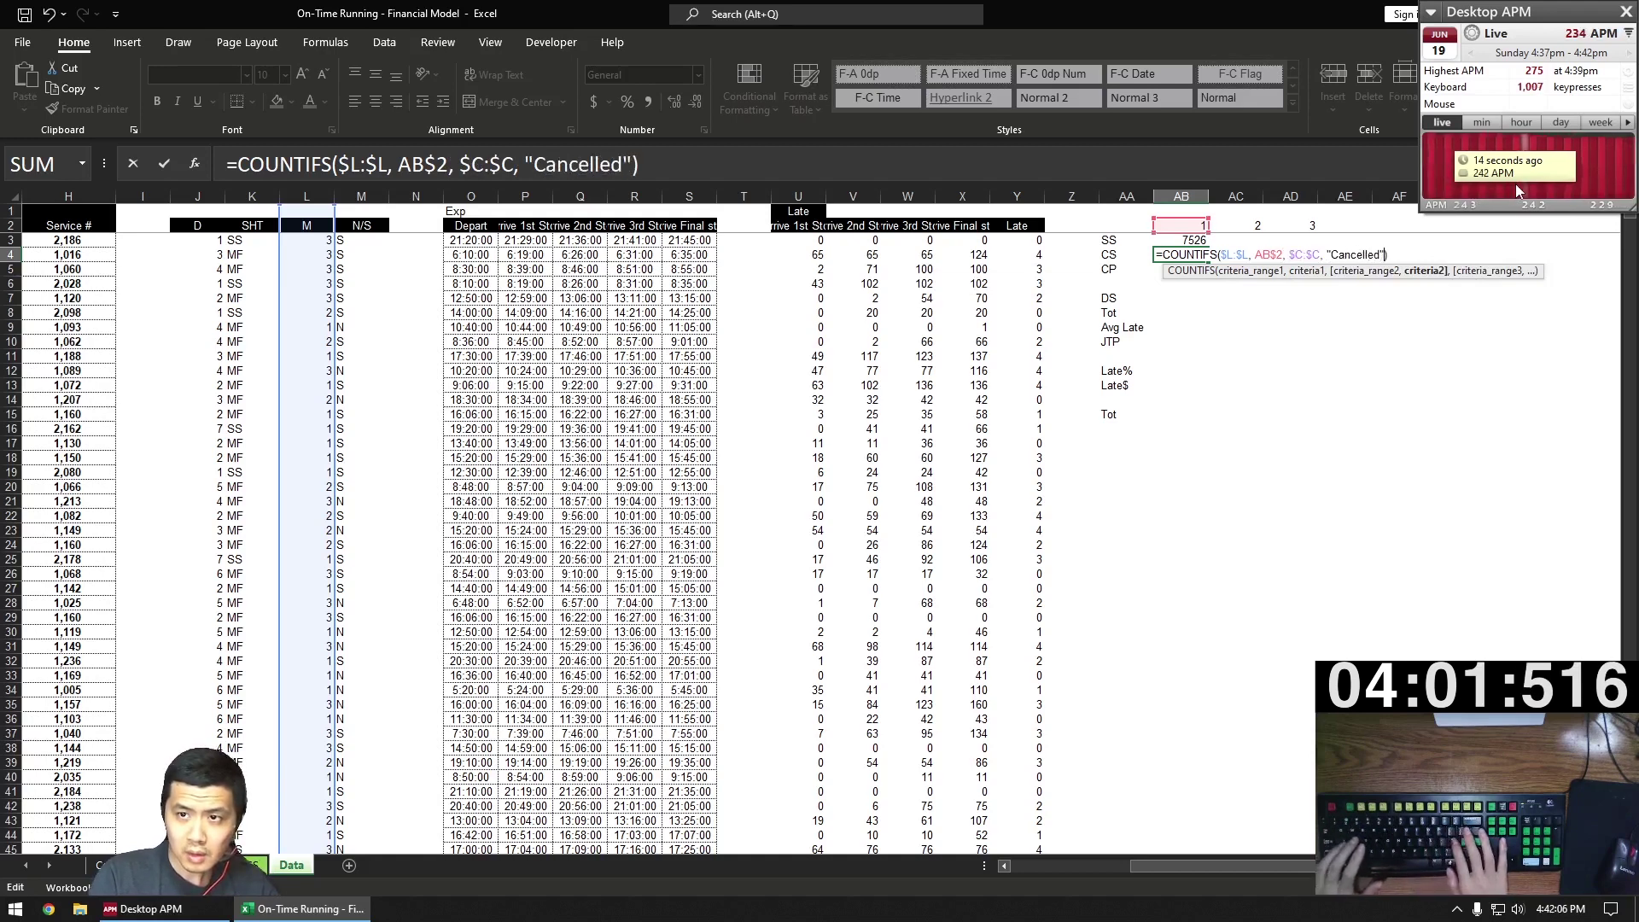
type("\"Cancelled\"")
key("Return")
- Enter the cancellation penalty formula =ROUNDDOWN((AB4/AB3)*500000,0) in AB5
type("=ROUNDDOWN(")
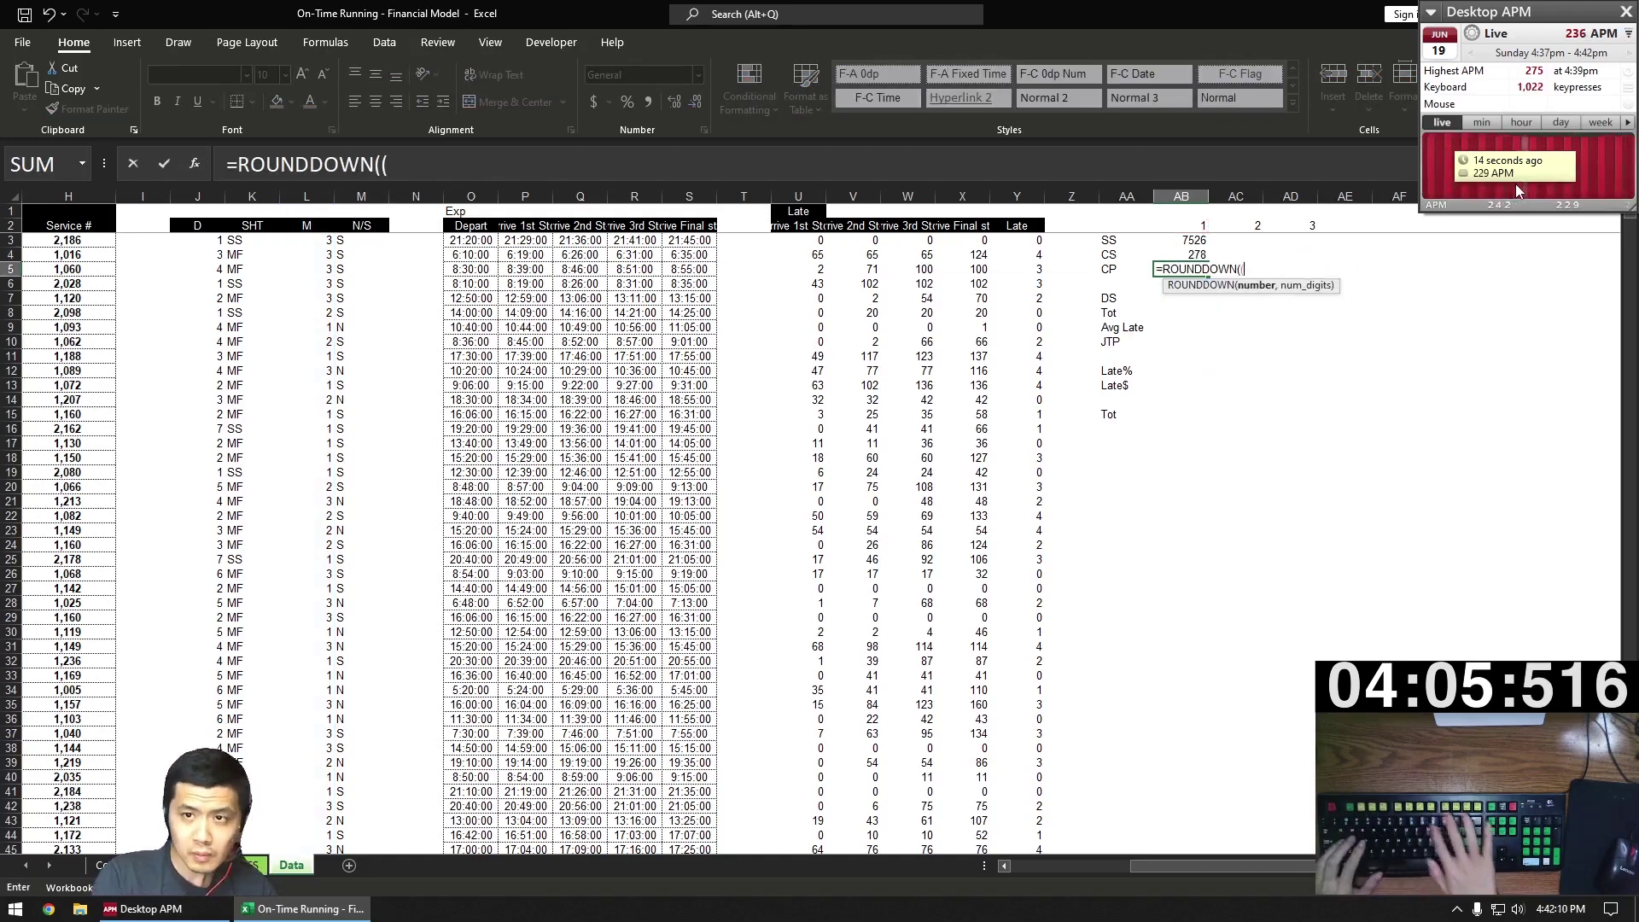
type("(")
key("Up")
type("/")
key("Up")
key("Up")
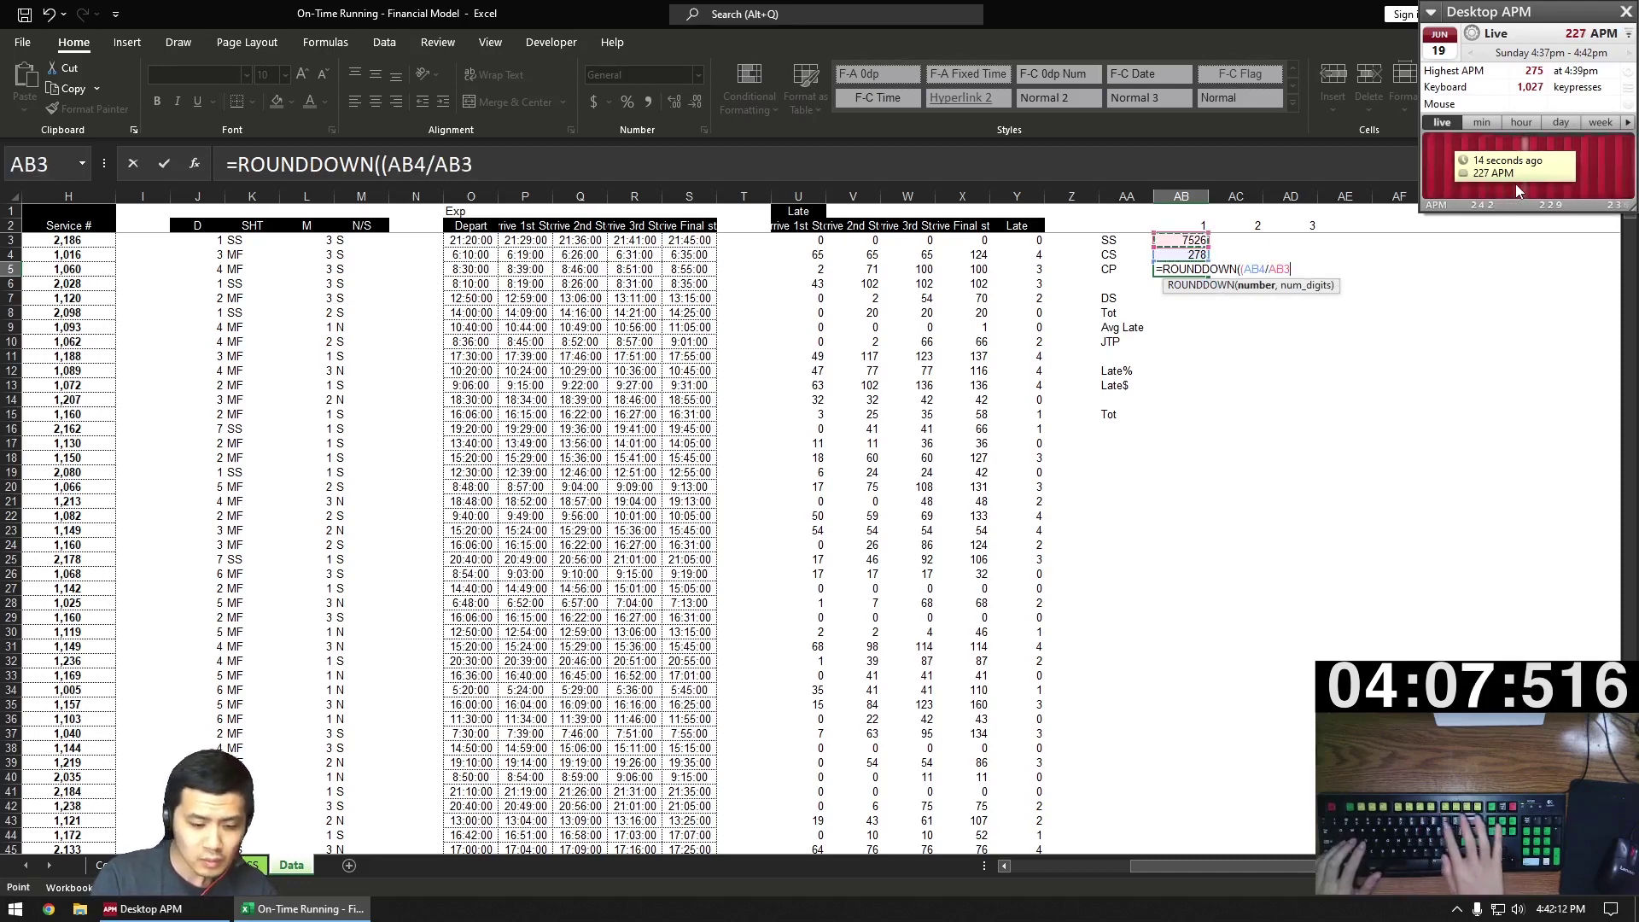
type(")*500000, 0)")
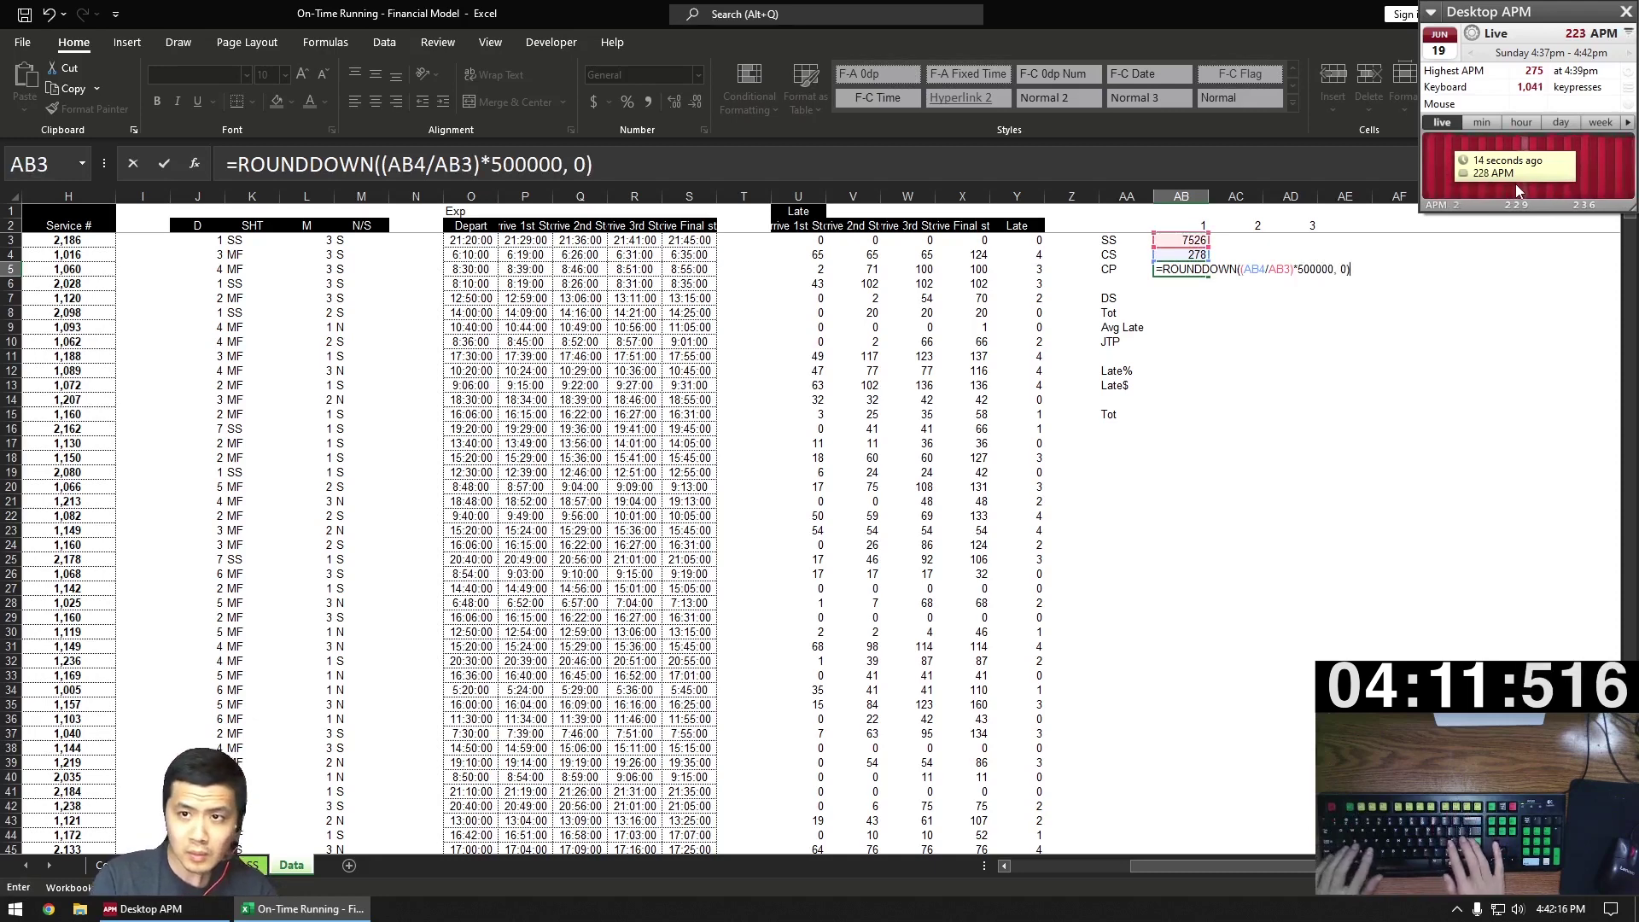
- Commit CP (18469) and set DS to scheduled minus cancelled services (7248)
key("Return")
key("Down")
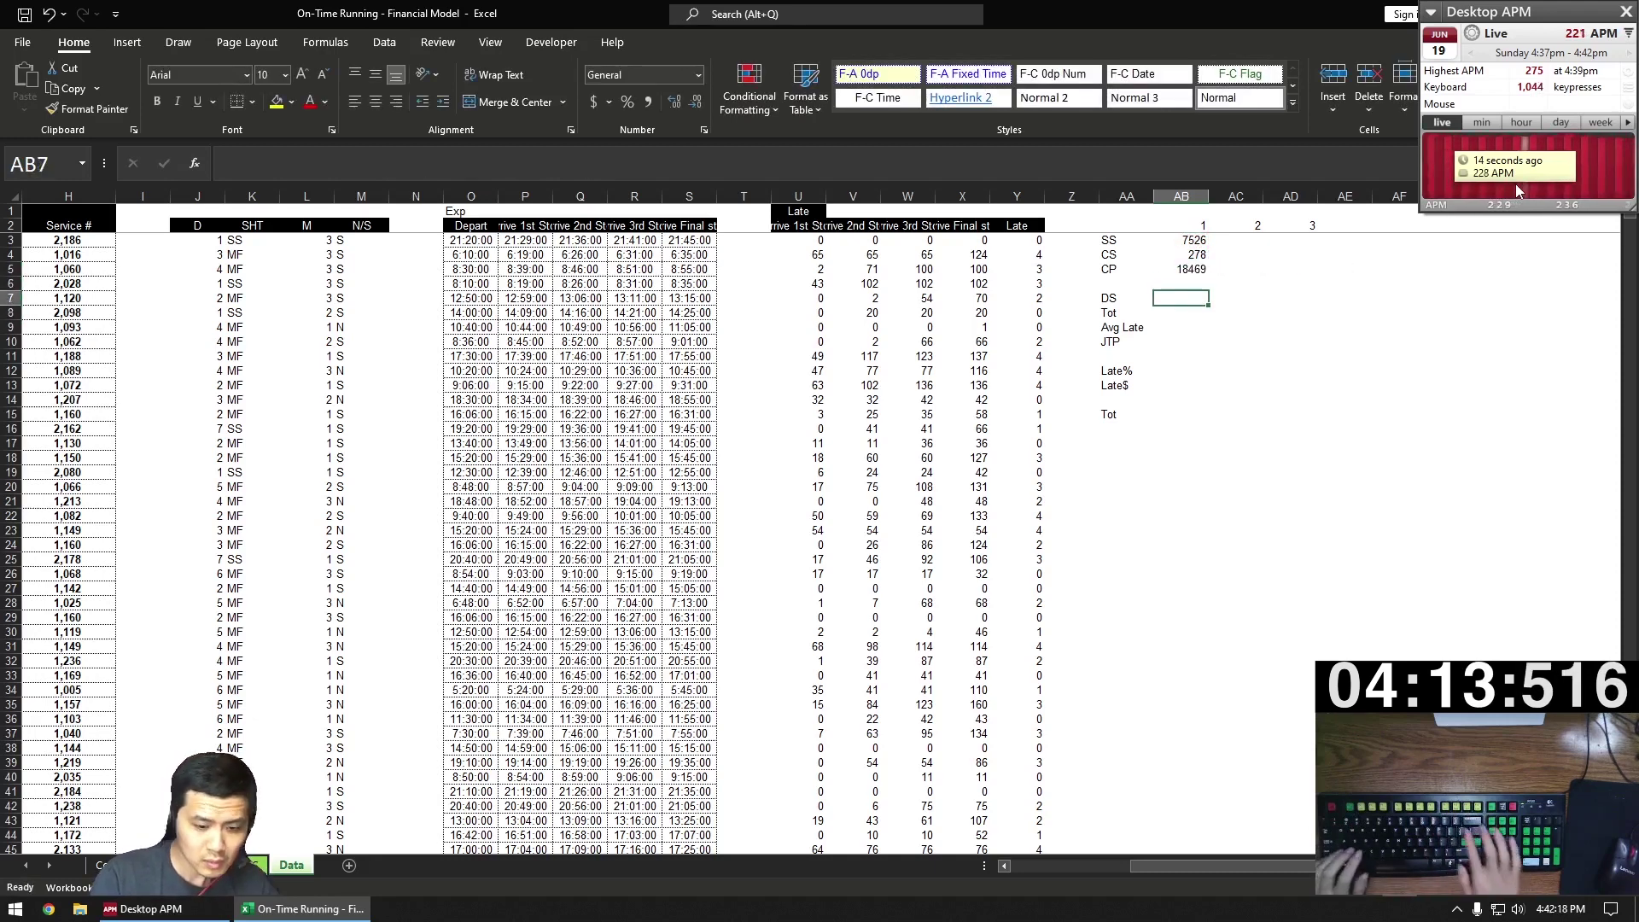
type("=")
key("Up")
key("Up")
key("Up")
key("Up")
type("-")
key("Up")
key("Up")
key("Up")
key("Return")
- Sum late seconds for day type 1 in AB8 with =SUMIFS($X:$X,$L:$L,AB2), giving 661869
type("=SUMIFS(X:")
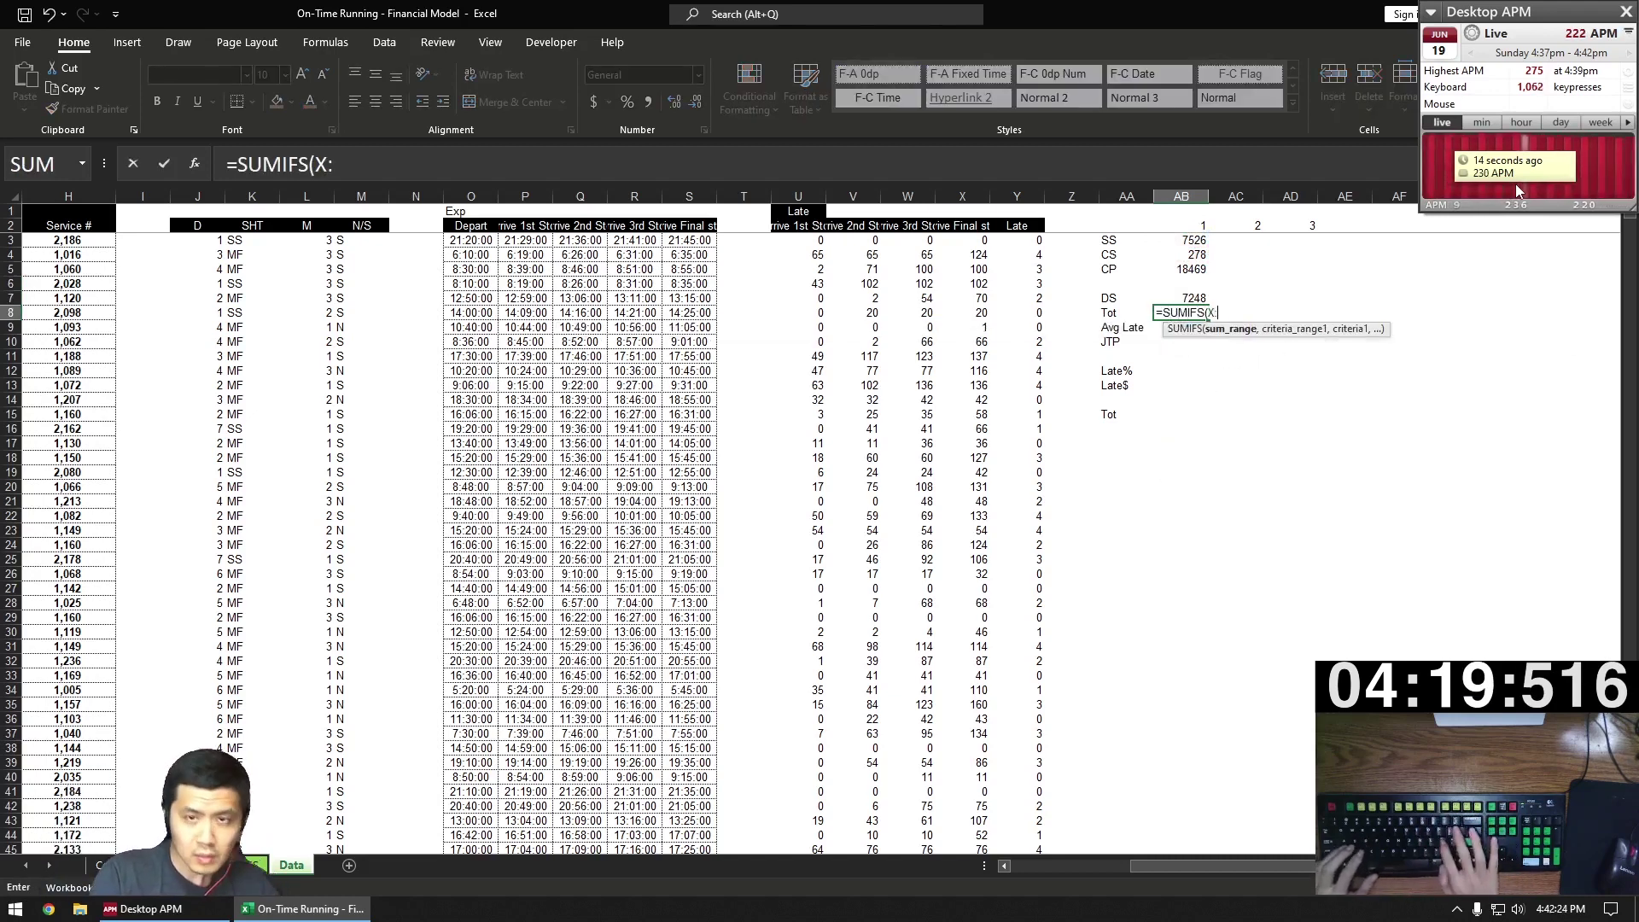
type("X")
key("F4")
type(",")
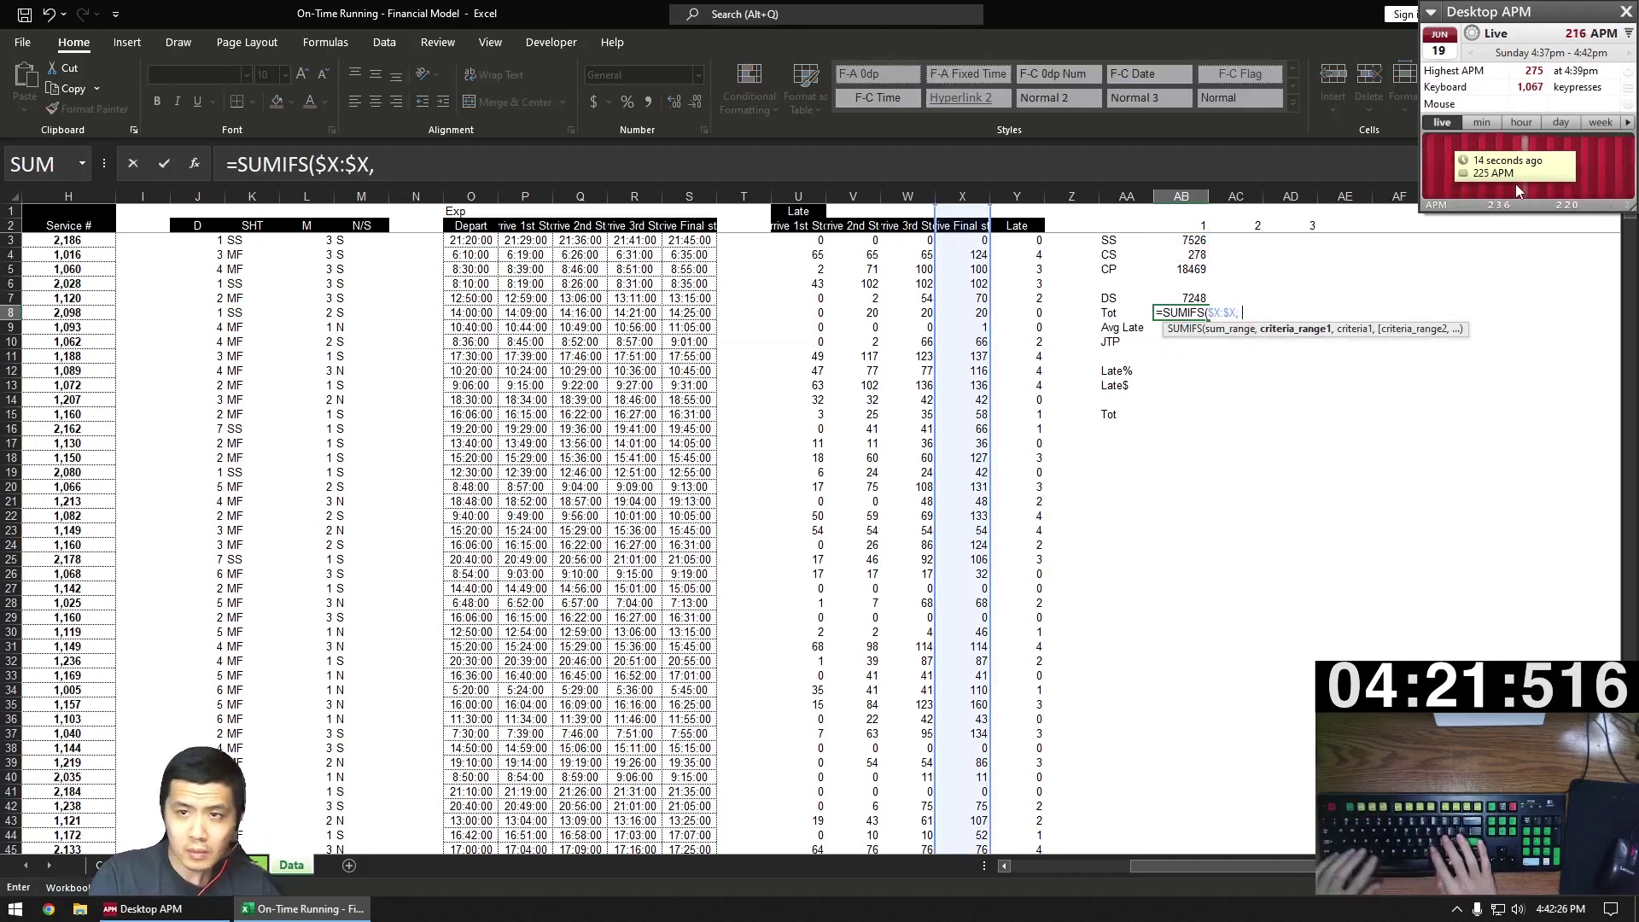
type(" $L:$L")
key("F4")
type(", AB")
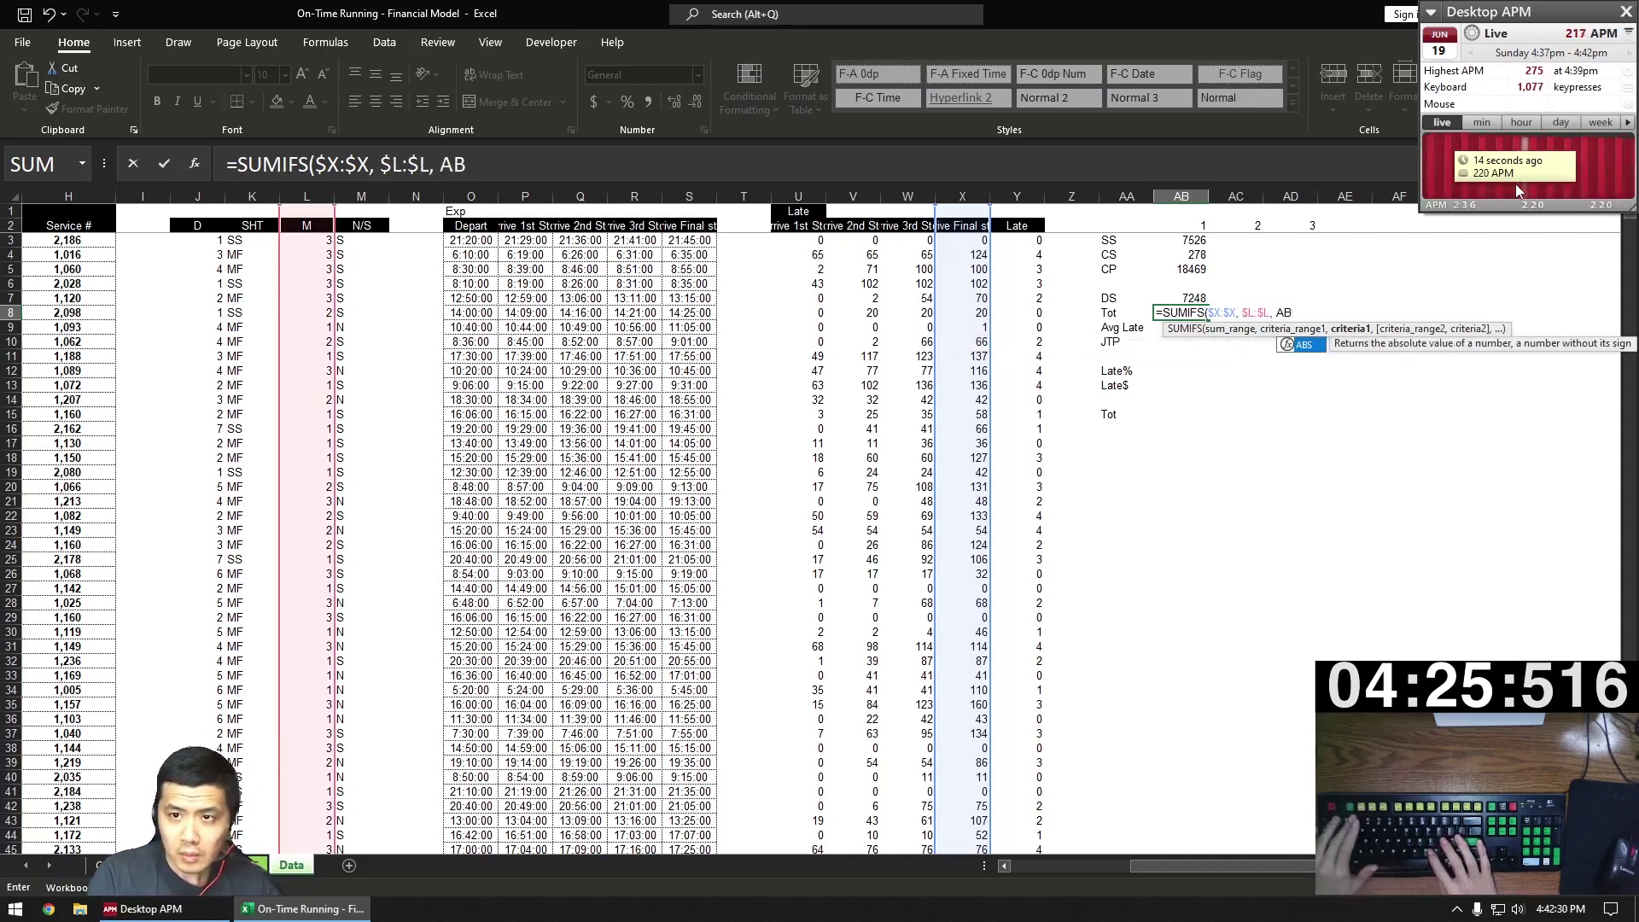
type("3")
key("BackSpace")
type("2")
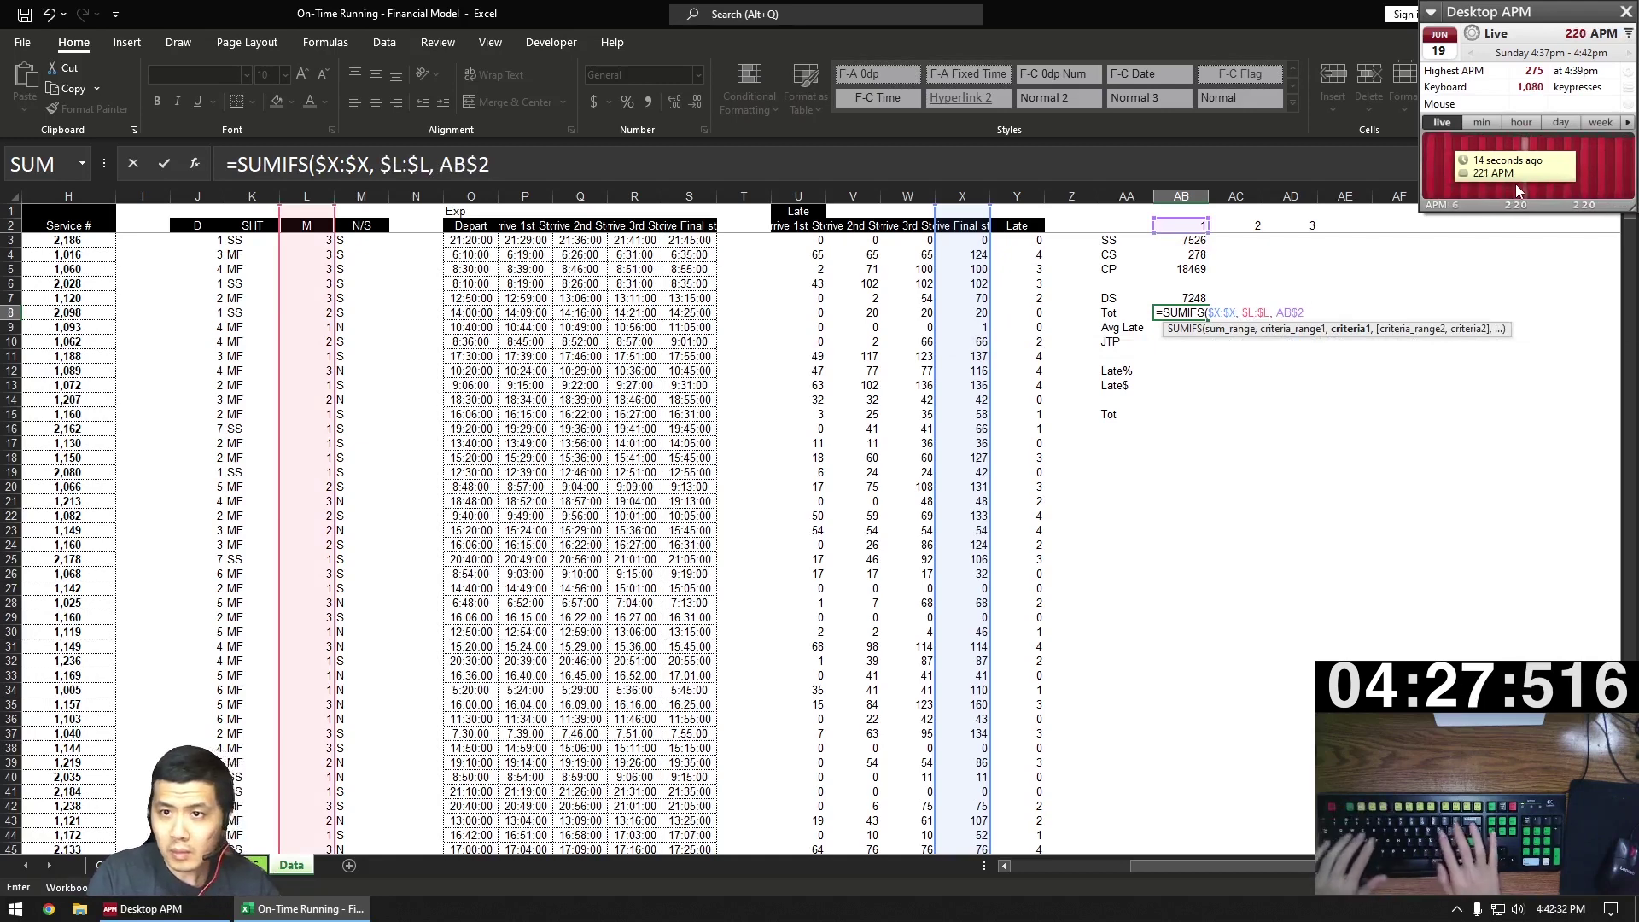
key("Return")
- Compute Avg Late as AB8/AB7 (91.31747) and JTP as =ROUNDDOWN(AB9*400,0)
type("=")
key("Up")
type("/")
key("Up")
key("Up")
key("Return")
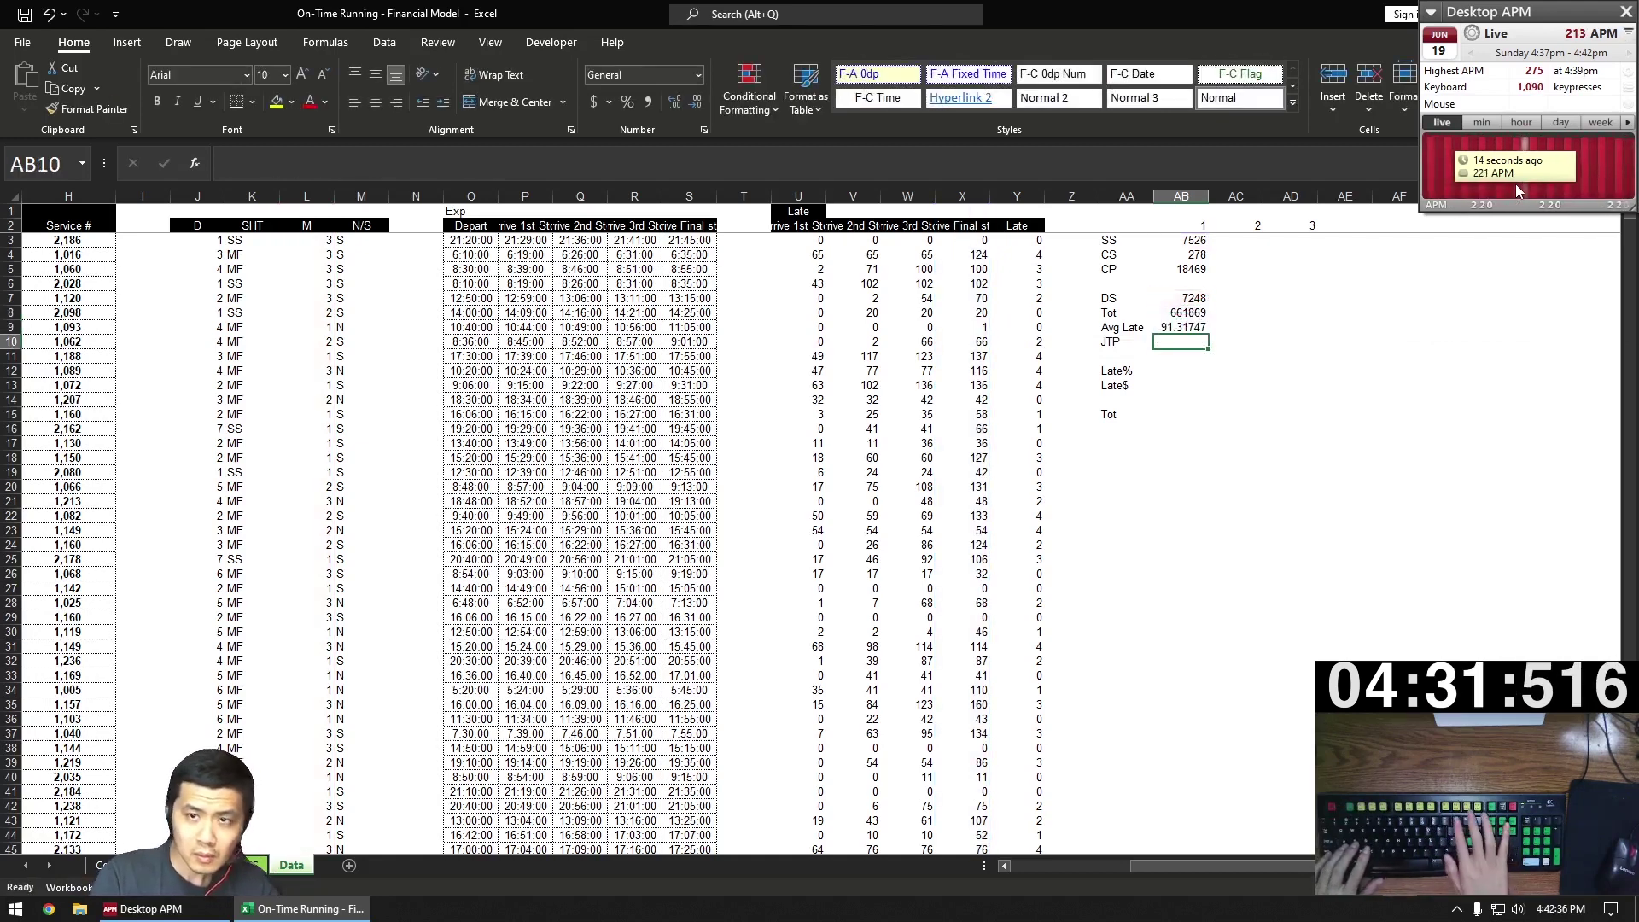
type("=ROUNDDOWN(")
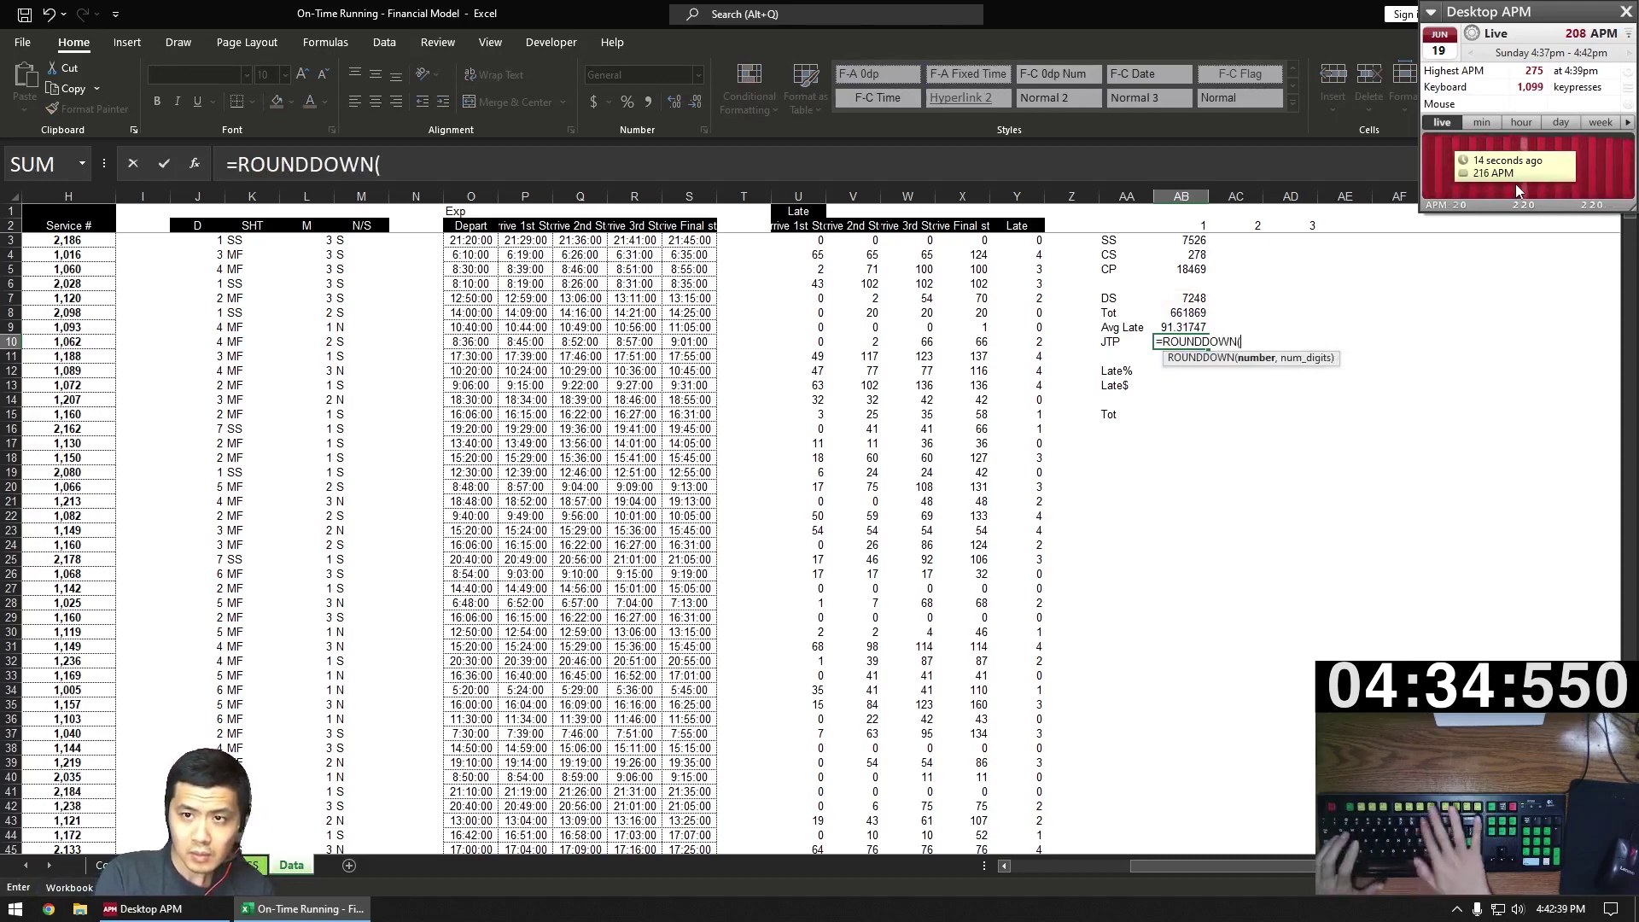
key("Up")
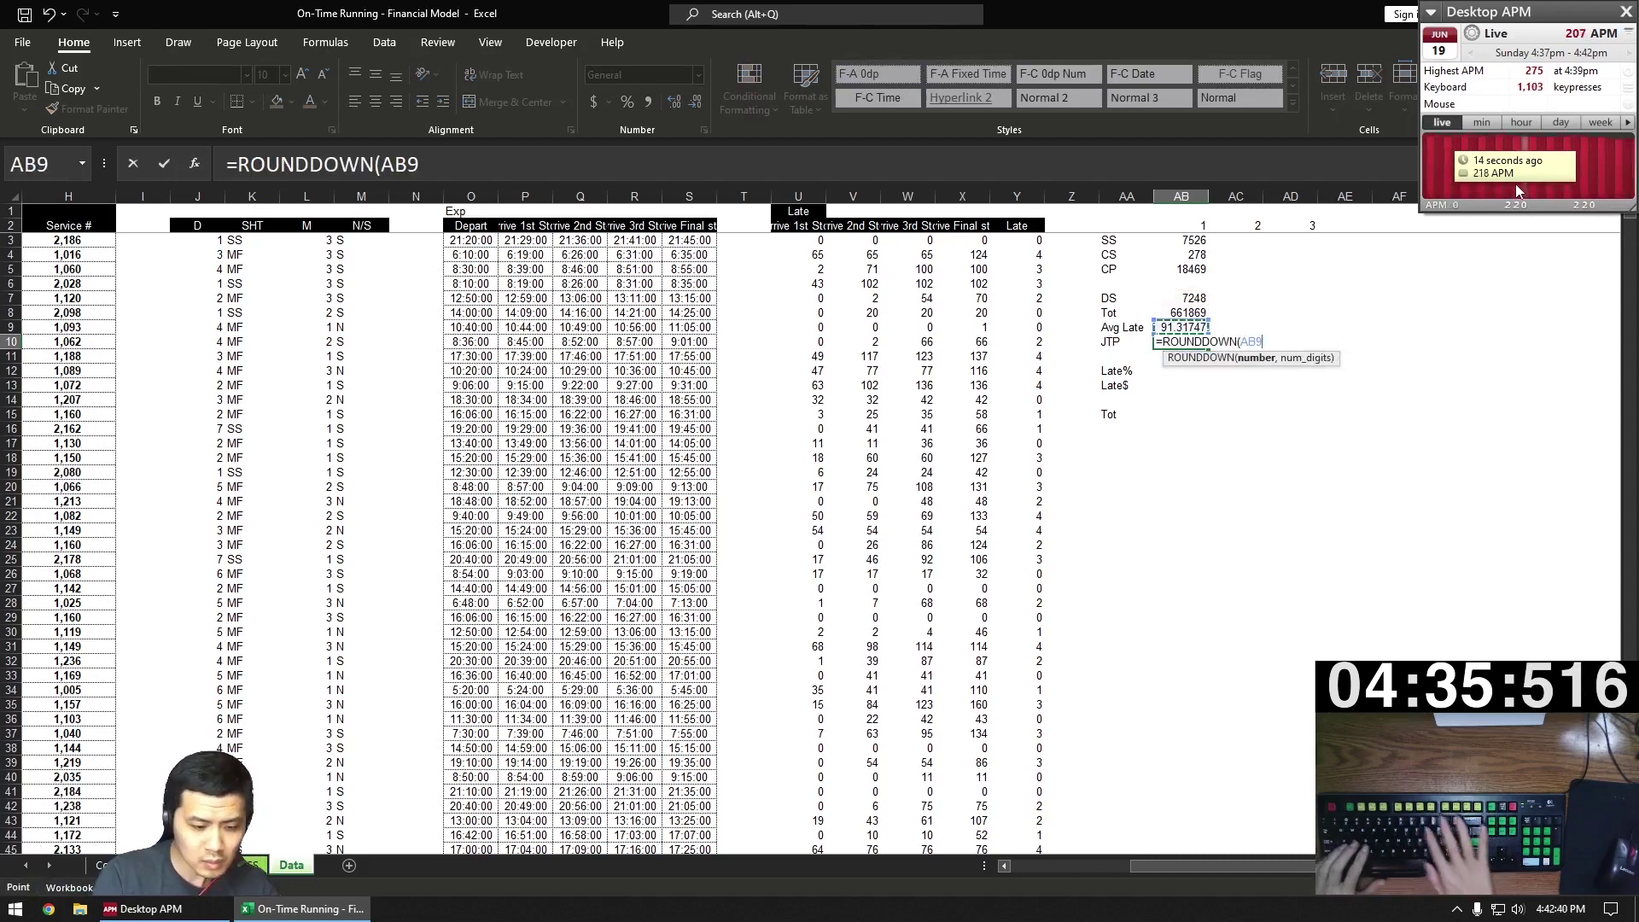
type("*400, 0)")
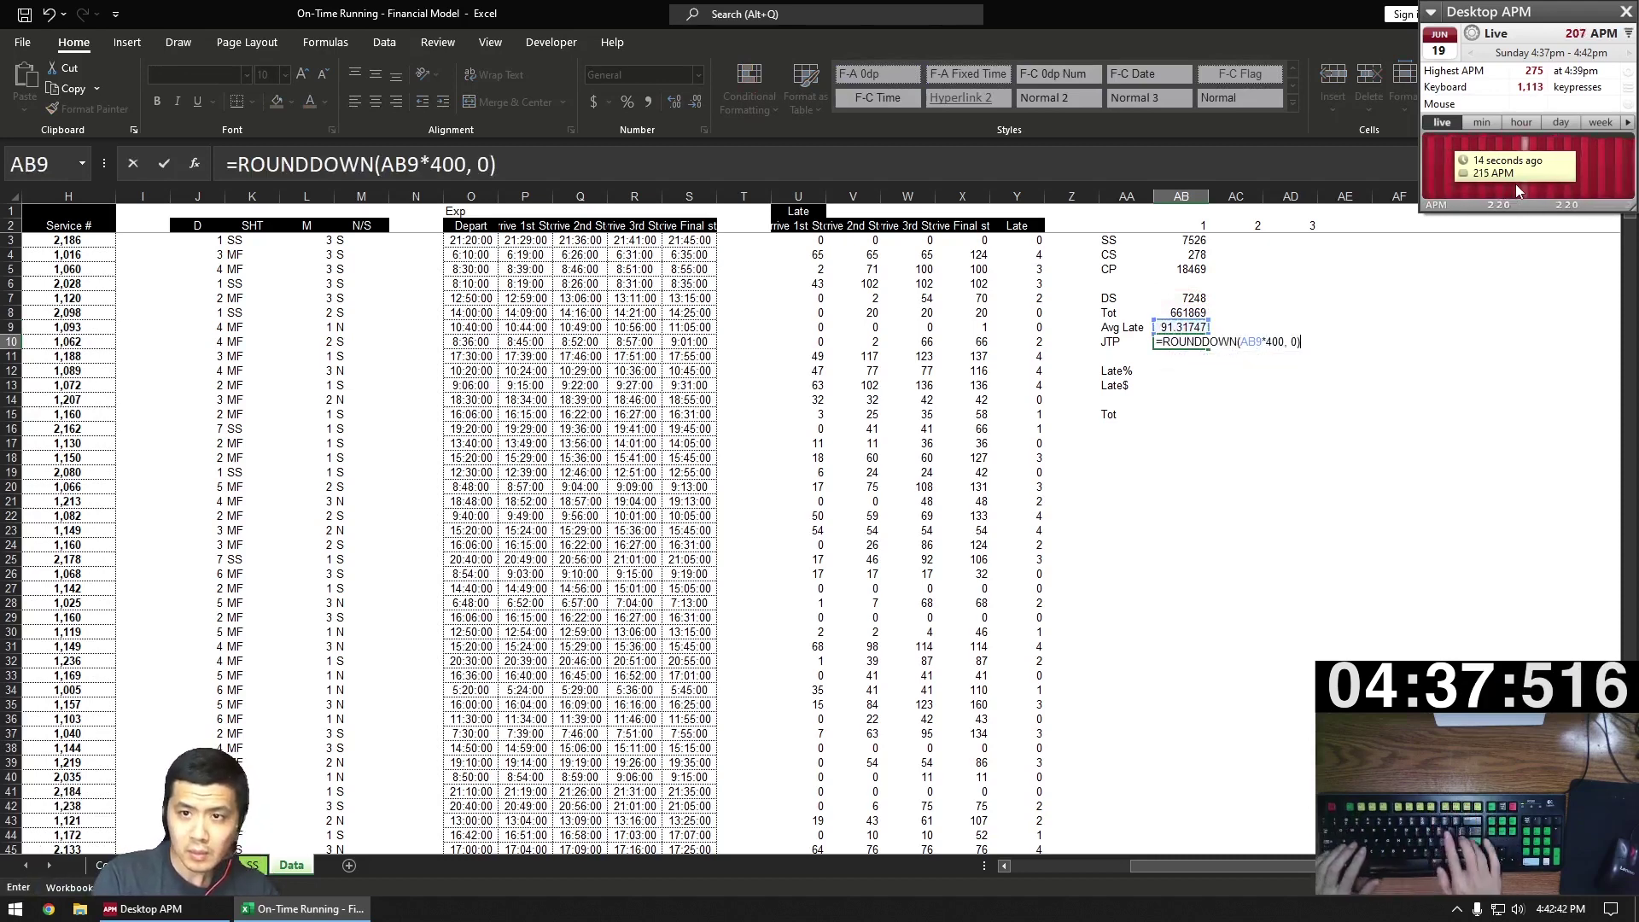
key("Return")
key("Return")
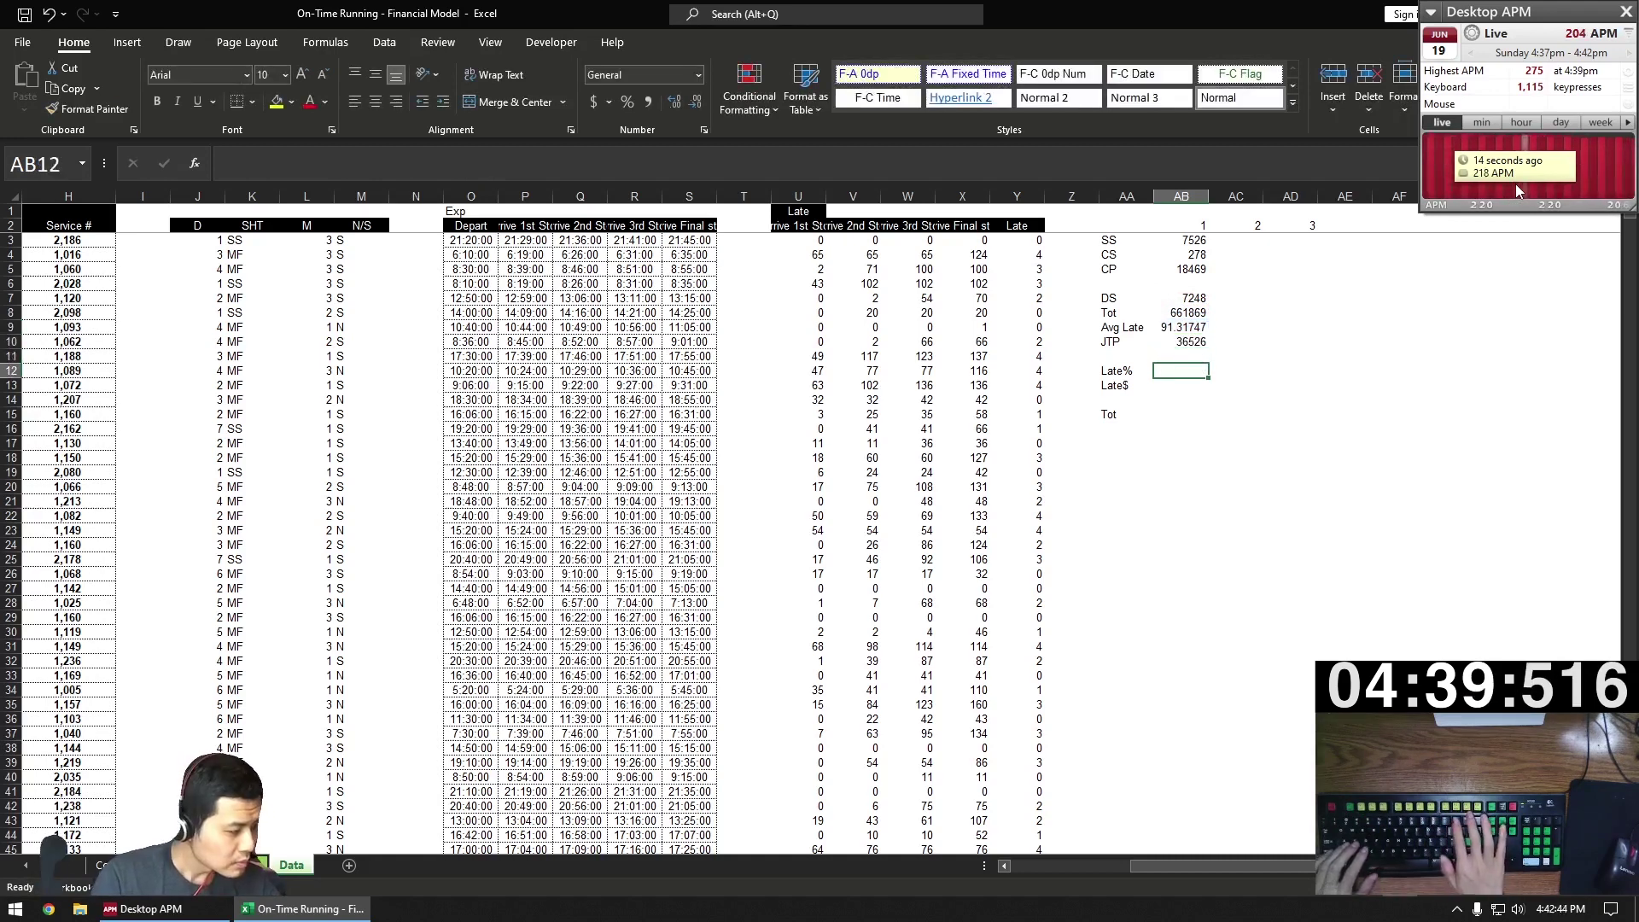
- Make Late% a copy of the SUMIFS using column Y, divided by AB7 (0.566398)
type("=s")
key("Escape")
key("Up")
key("Up")
key("Up")
key("Up")
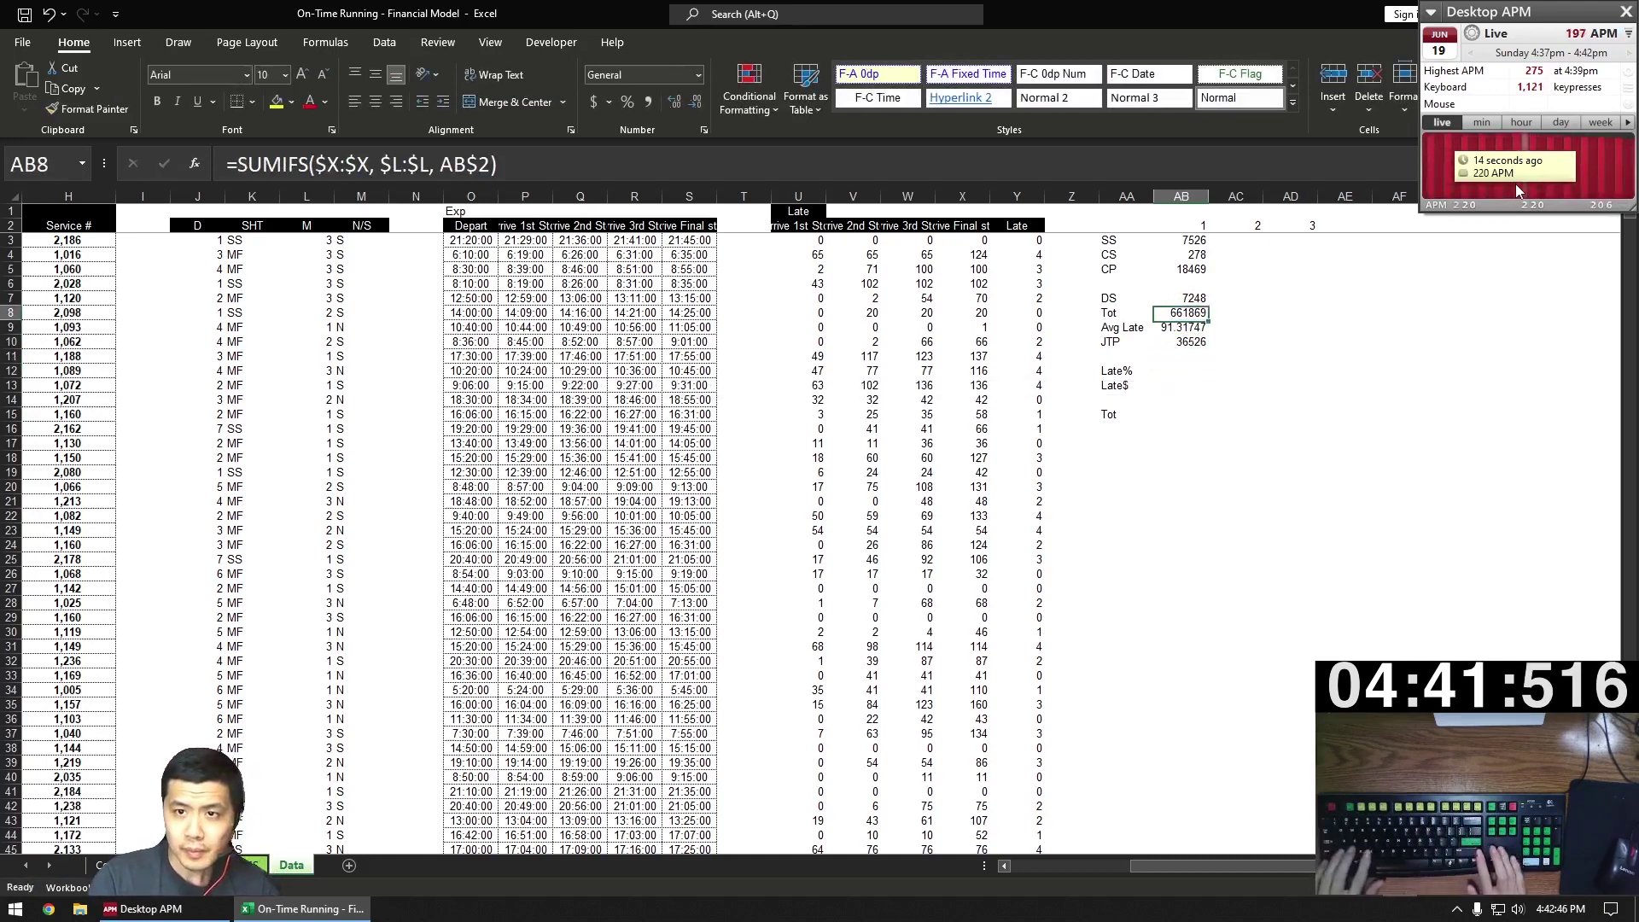
key("ctrl+c")
key("Down")
key("Down")
key("Down")
key("Down")
key("ctrl+v")
key("F2")
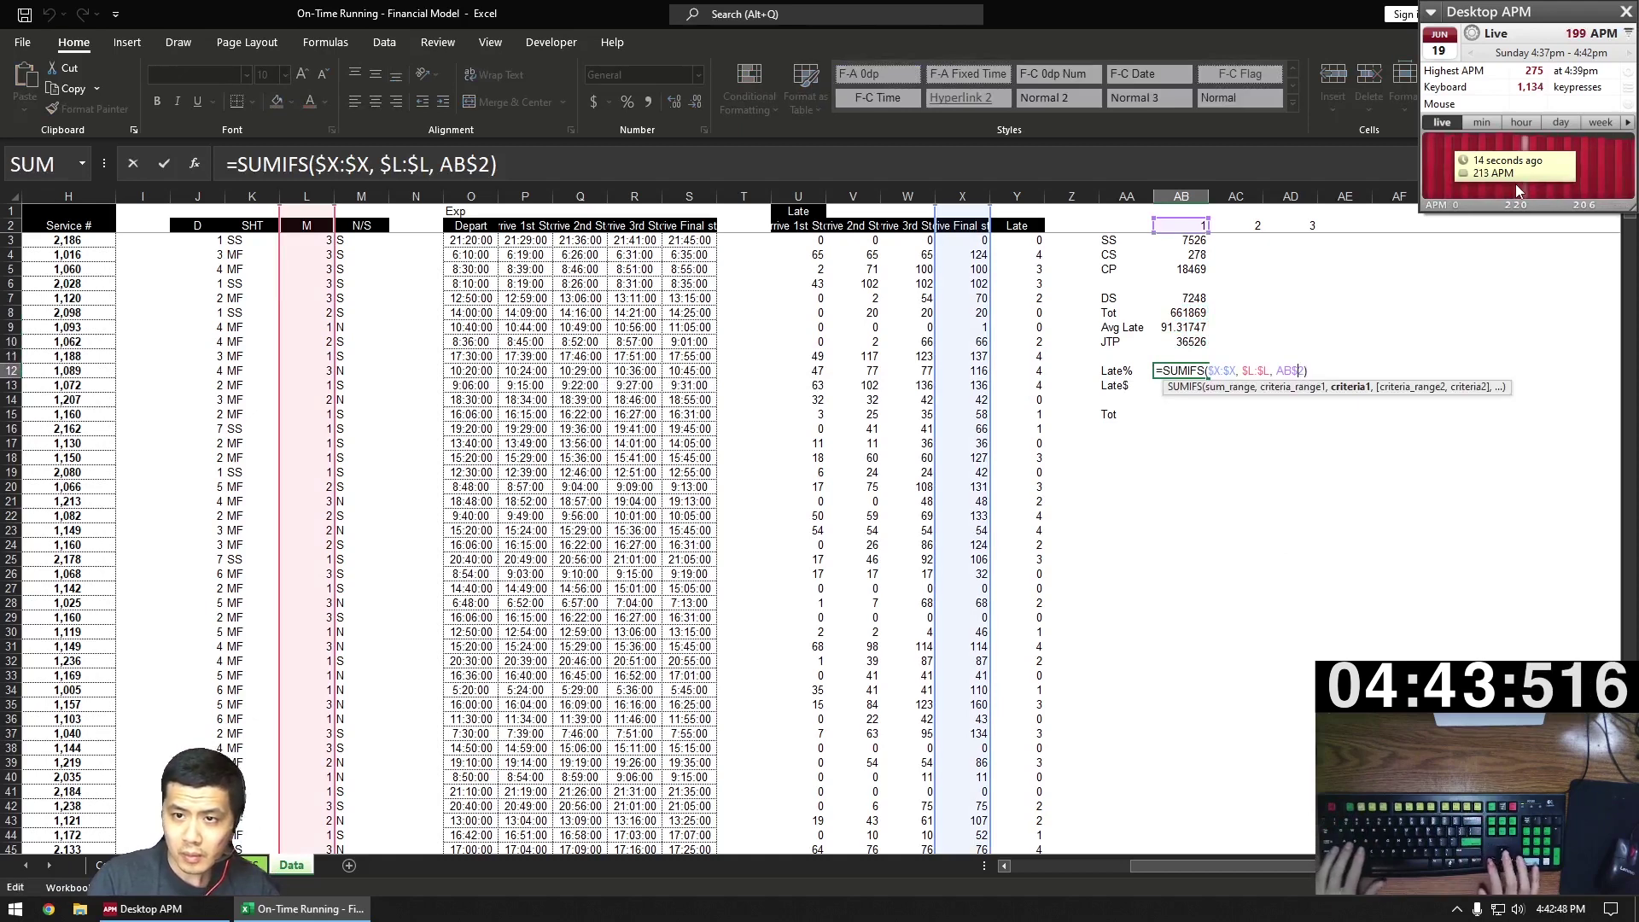
key("Left")
key("Left")
key("Left")
key("Left")
key("Left")
key("Left")
key("Left")
key("Left")
key("Left")
key("Left")
key("Left")
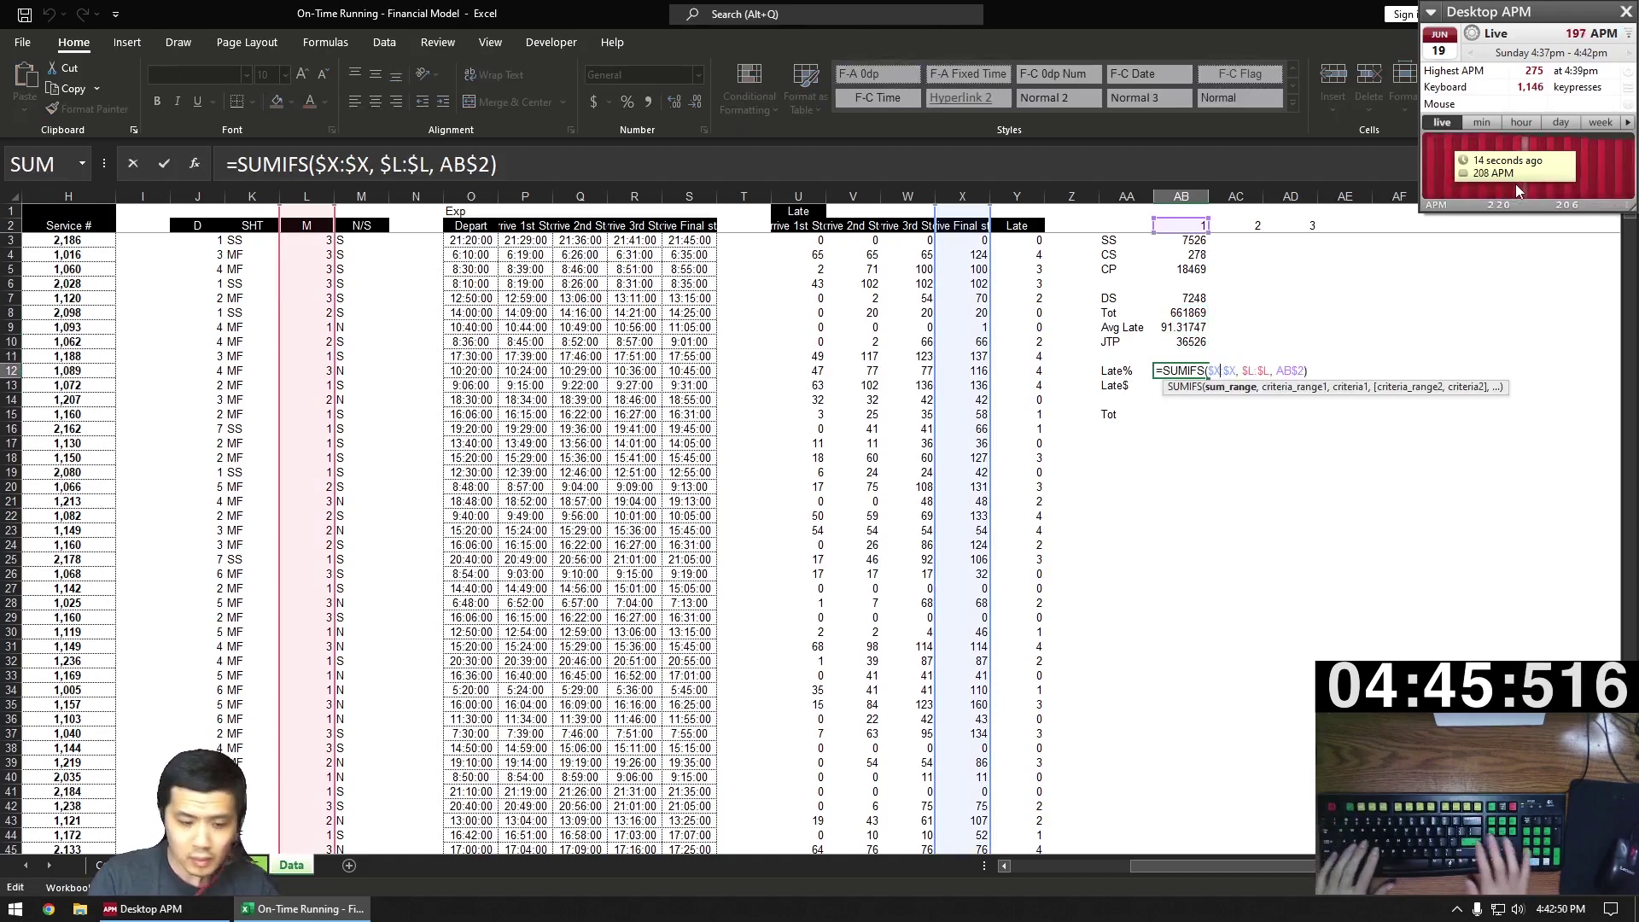
key("Left")
key("Left")
key("Left")
key("BackSpace")
type("Y")
key("Right")
key("Right")
key("Right")
key("BackSpace")
type("Y")
key("End")
type("/AB7")
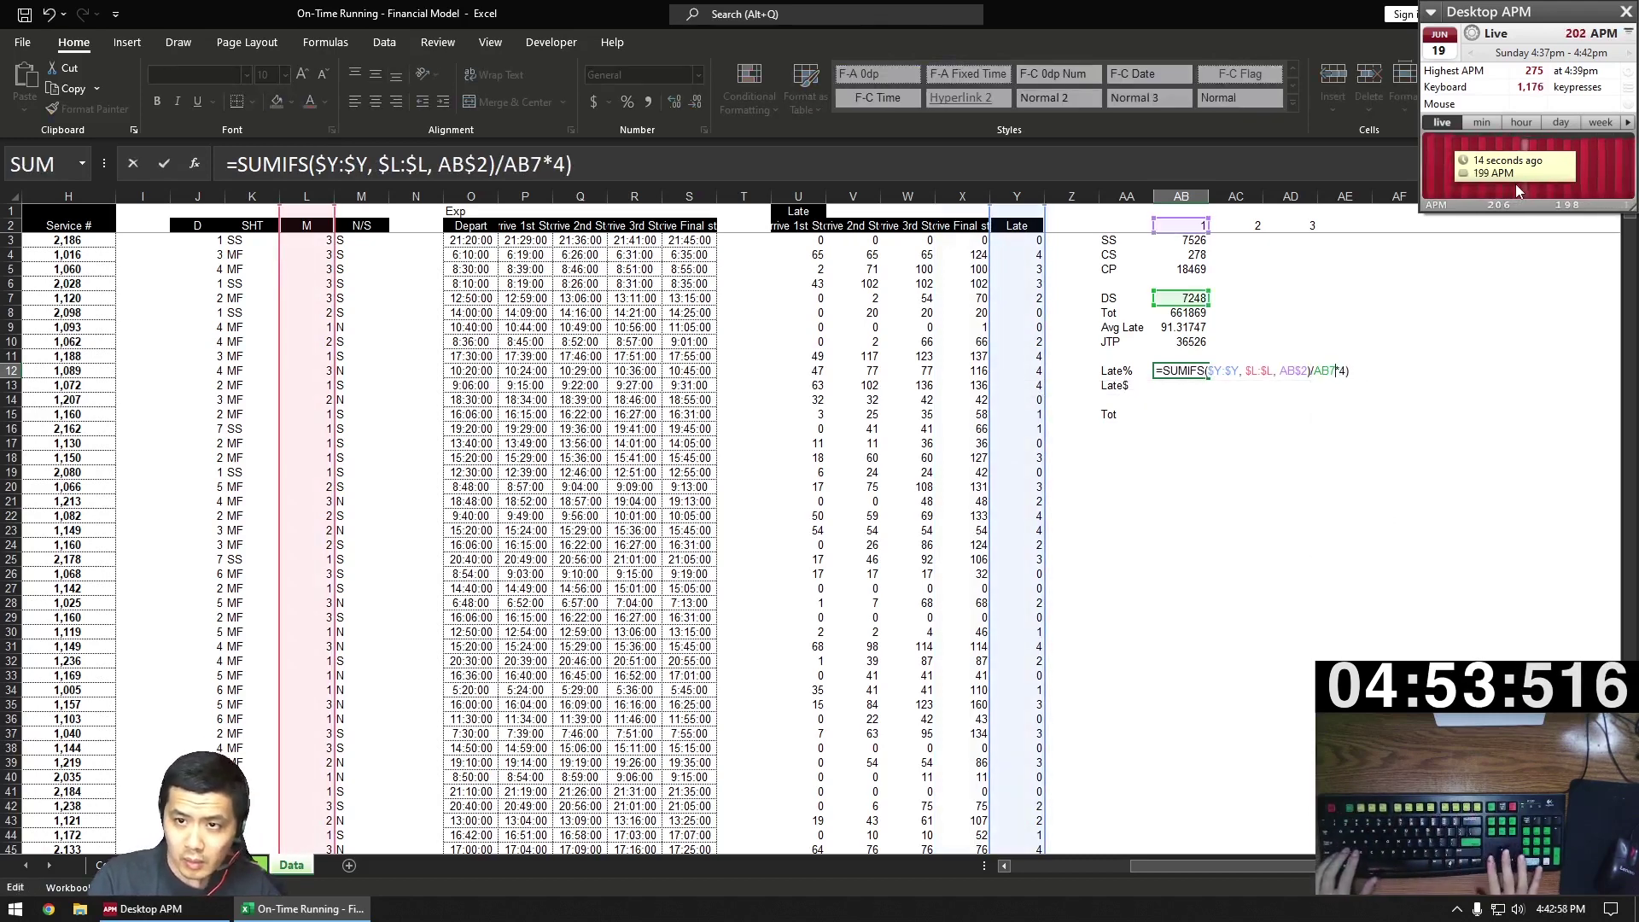
key("Return")
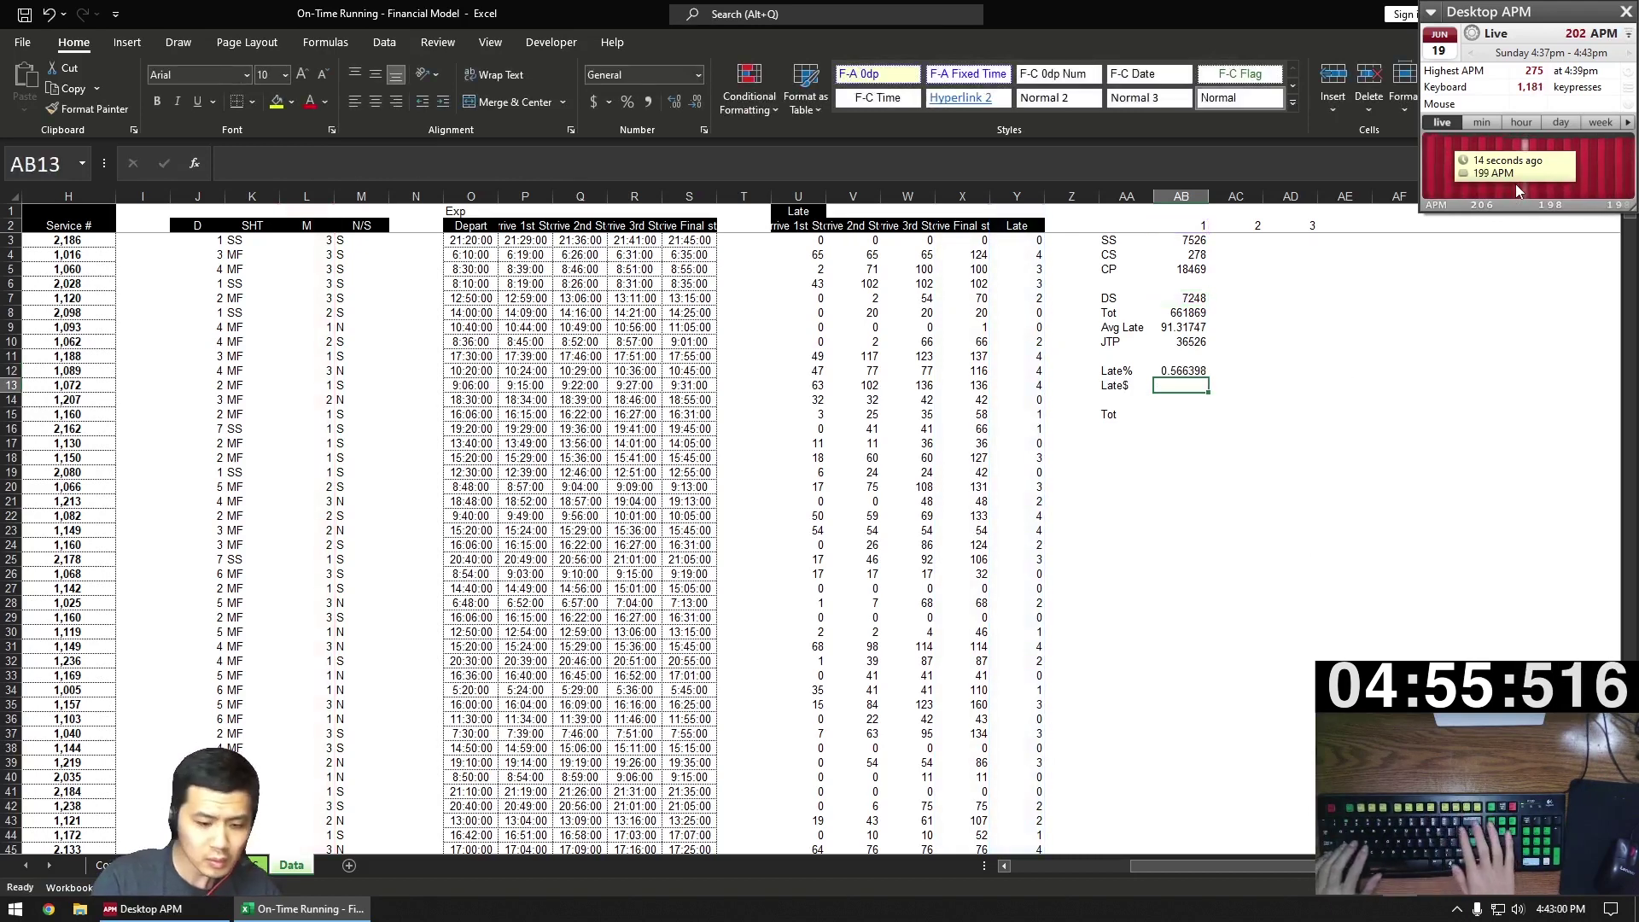
- Set Late$ to =ROUNDDOWN(100000*MAX(0,AB12),0), giving 54639
type("=ROU")
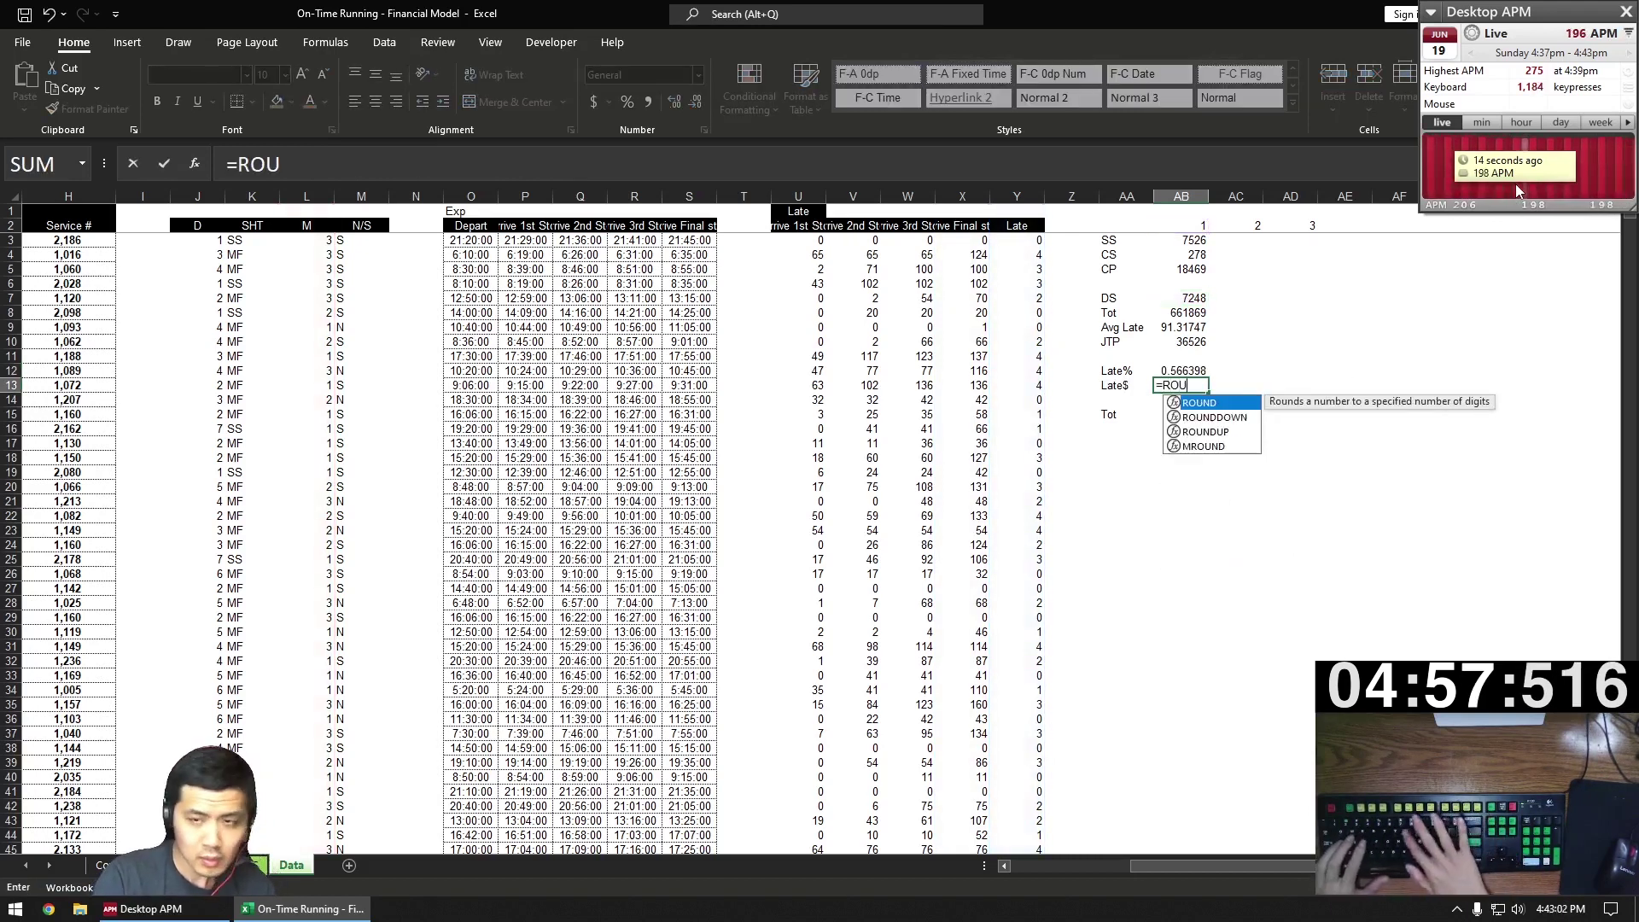
type("NDDOWN(100000*MAX(")
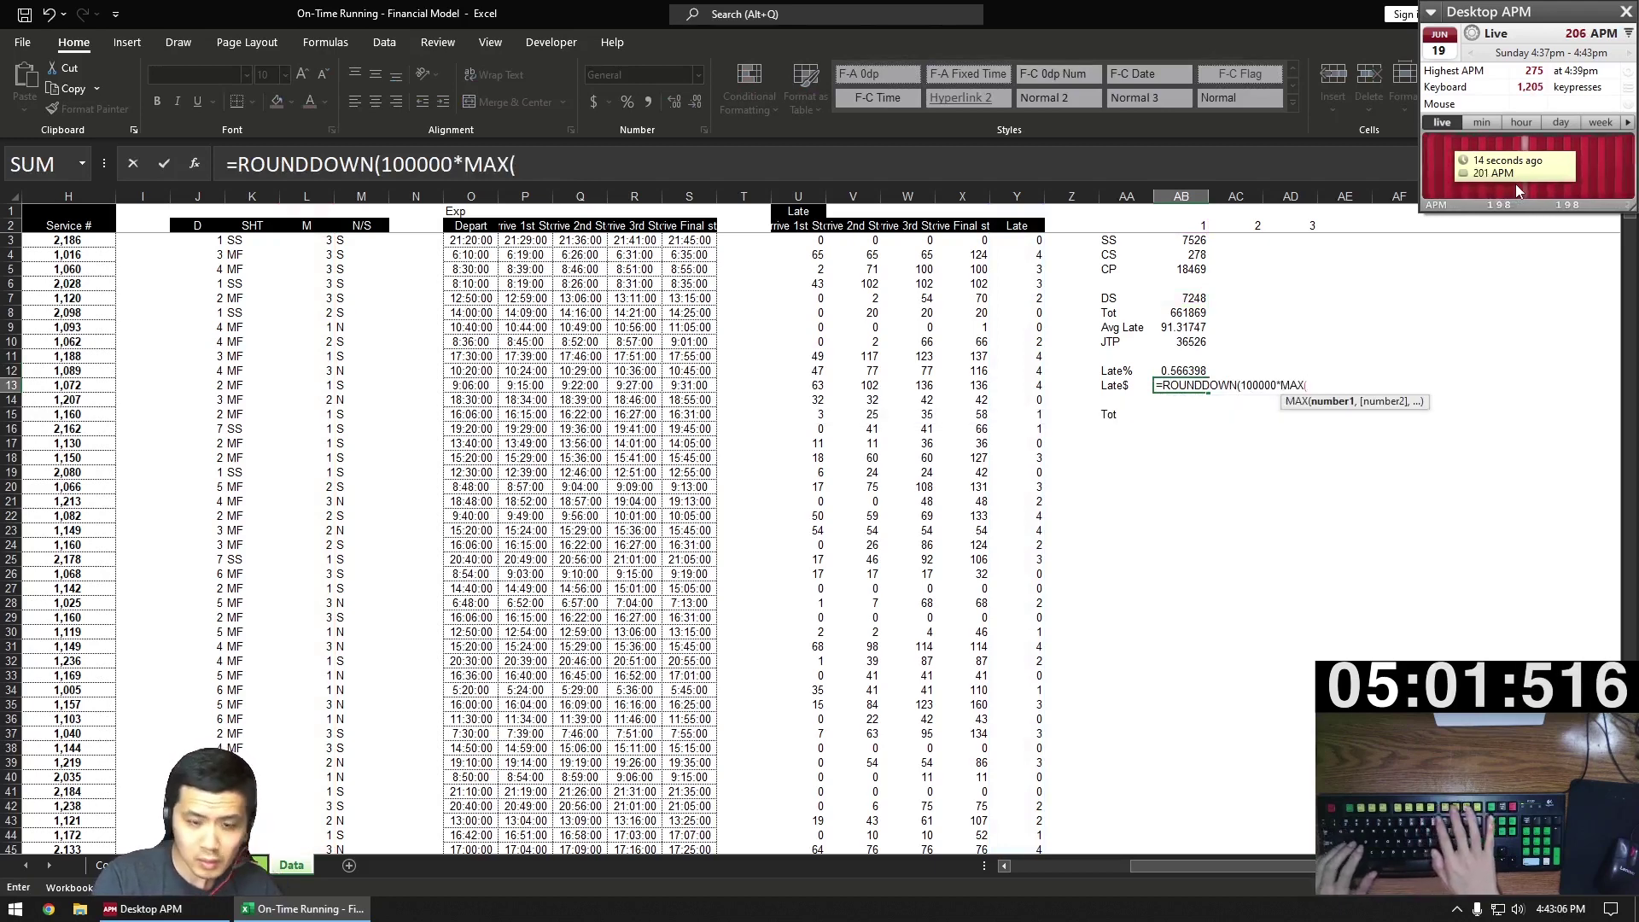
type("0,")
key("Up")
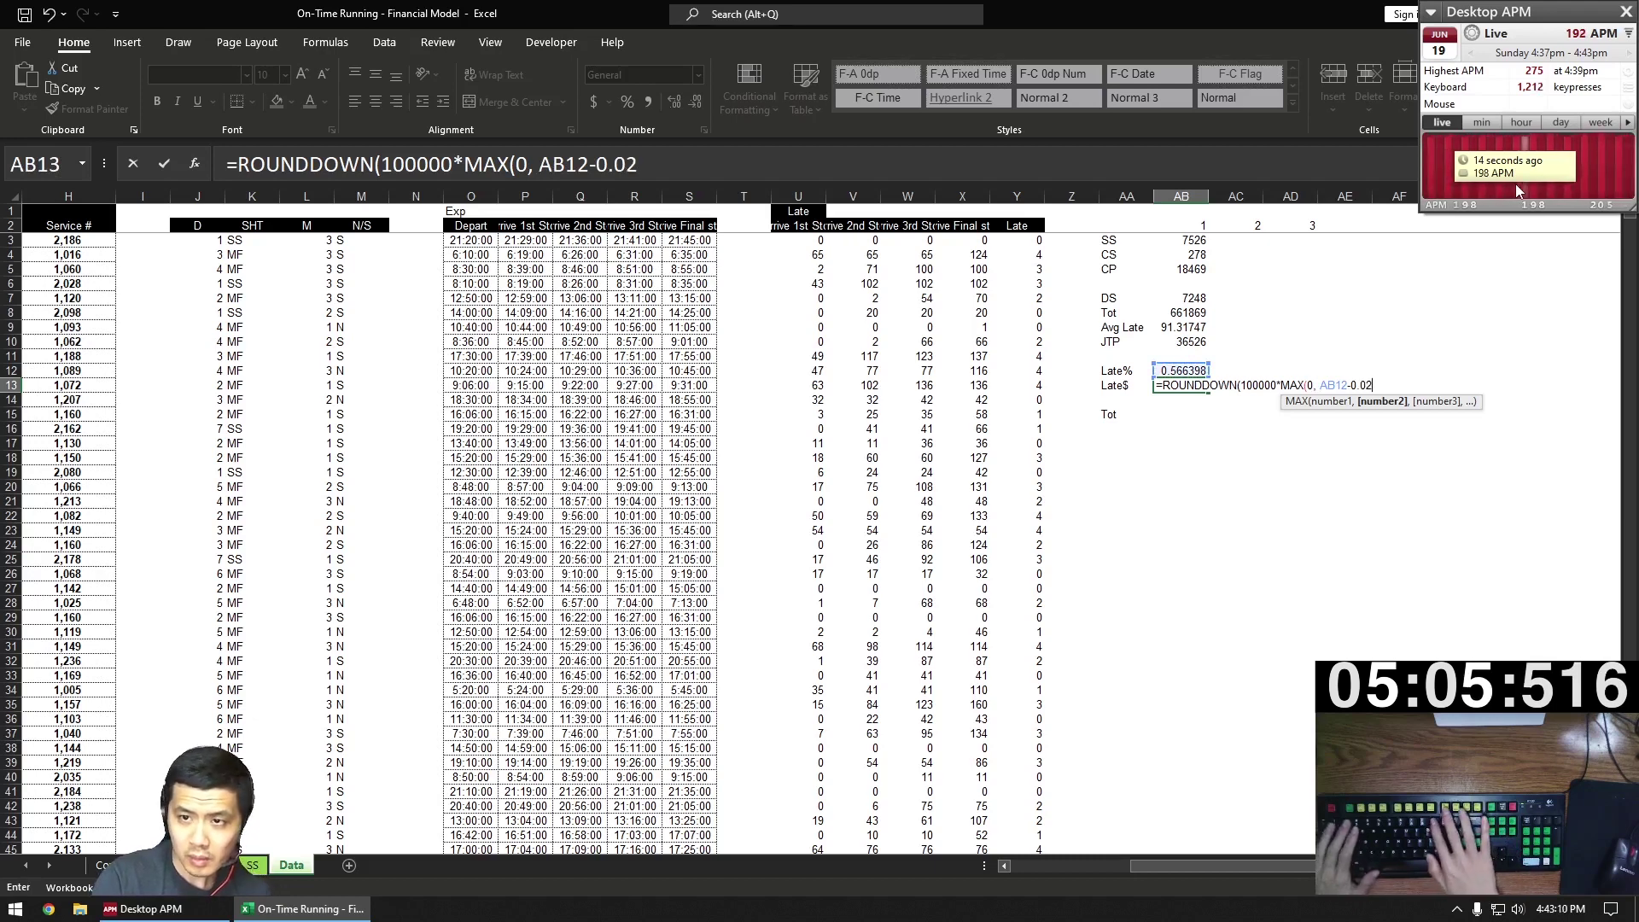
type("), 0)")
key("Return")
key("Return")
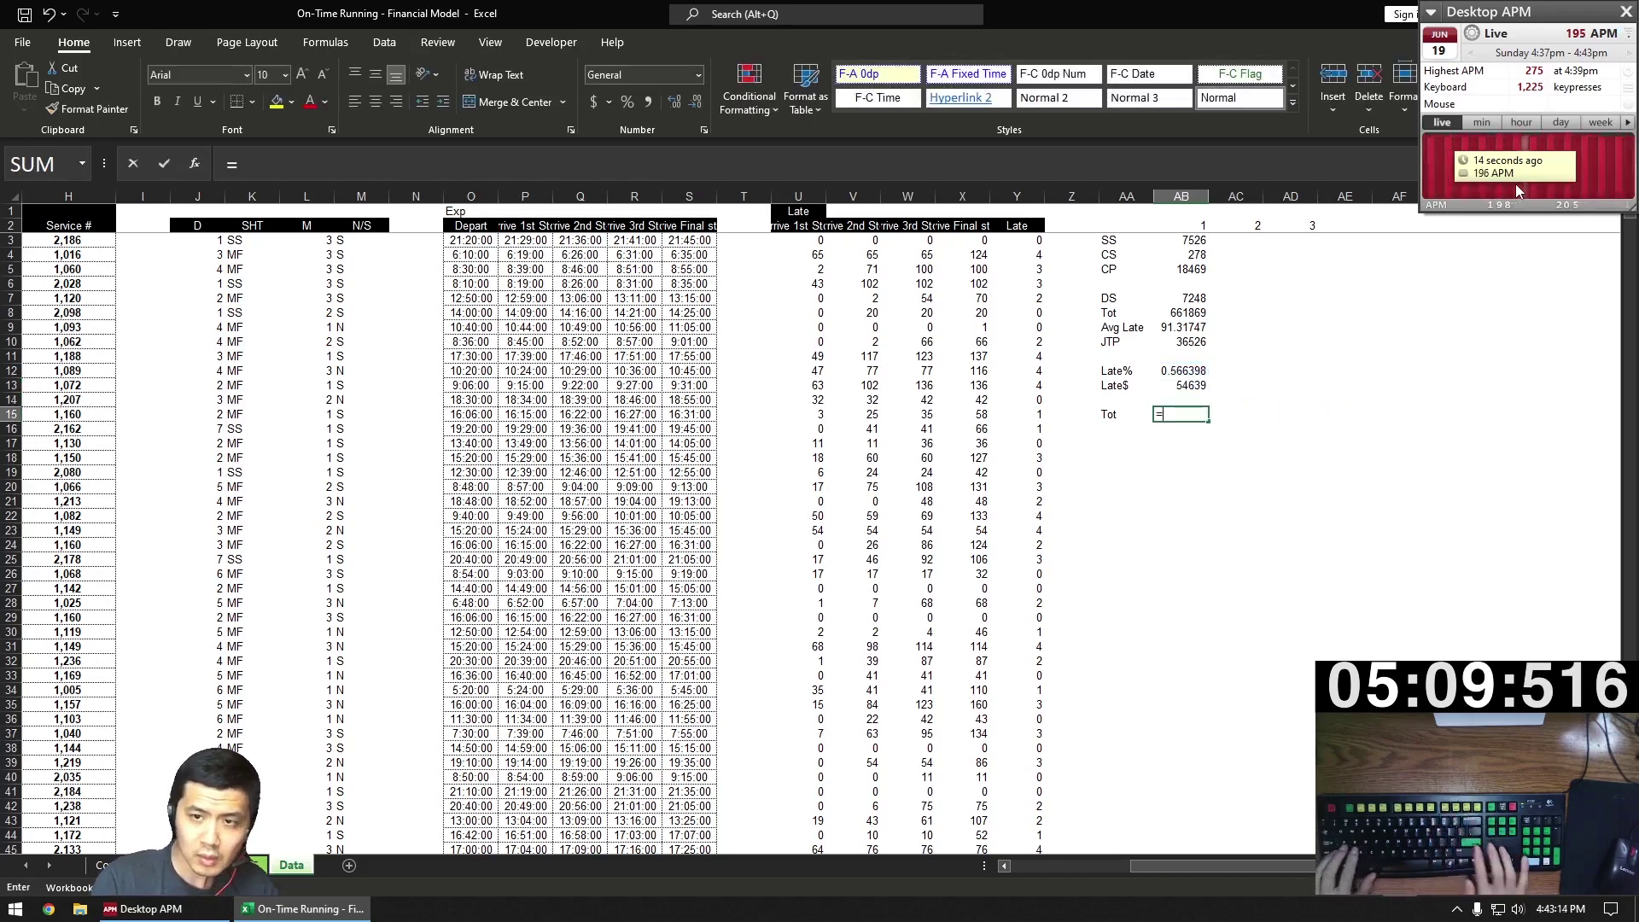
- Total CP, JTP and Late$ in the Tot row, giving 109634
type("=")
key("Up")
key("Up")
key("Up")
key("Up")
key("Up")
key("Up")
key("Up")
key("Up")
key("Up")
key("Up")
key("Up")
key("Up")
key("Up")
key("Up")
key("Up")
type("+")
key("Up")
key("Up")
key("Return")
key("Up")
key("Up")
key("Up")
key("Up")
key("Up")
key("Up")
key("Up")
key("Up")
key("Up")
key("Up")
key("Up")
key("Up")
key("Up")
key("Up")
- Copy the AB3:AB15 results into columns AC and AD for day types 2 and 3
key("Down")
key("shift+Down")
key("shift+Down")
key("shift+Down")
key("shift+Down")
- Copy the SS and CS count rows and paste them as a new block at row 19
key("shift+Down")
key("shift+Down")
key("shift+Down")
key("shift+Down")
key("shift+Down")
key("shift+Down")
key("shift+Down")
key("shift+Down")
key("ctrl+c")
key("Right")
key("shift+Right")
key("ctrl+v")
key("Left")
key("Left")
key("shift+Down")
key("shift+Right")
key("shift+Right")
key("shift+Right")
key("ctrl+c")
key("Down")
key("Down")
key("Down")
key("Down")
key("Down")
key("Down")
key("Down")
key("Down")
key("Down")
key("Down")
key("Down")
key("Down")
key("Down")
- Add a DS row with =AB19-AB20 and fill it across all three columns
key("Down")
key("Down")
key("Down")
key("ctrl+v")
key("Down")
key("Down")
key("BackSpace")
type("DS")
key("Tab")
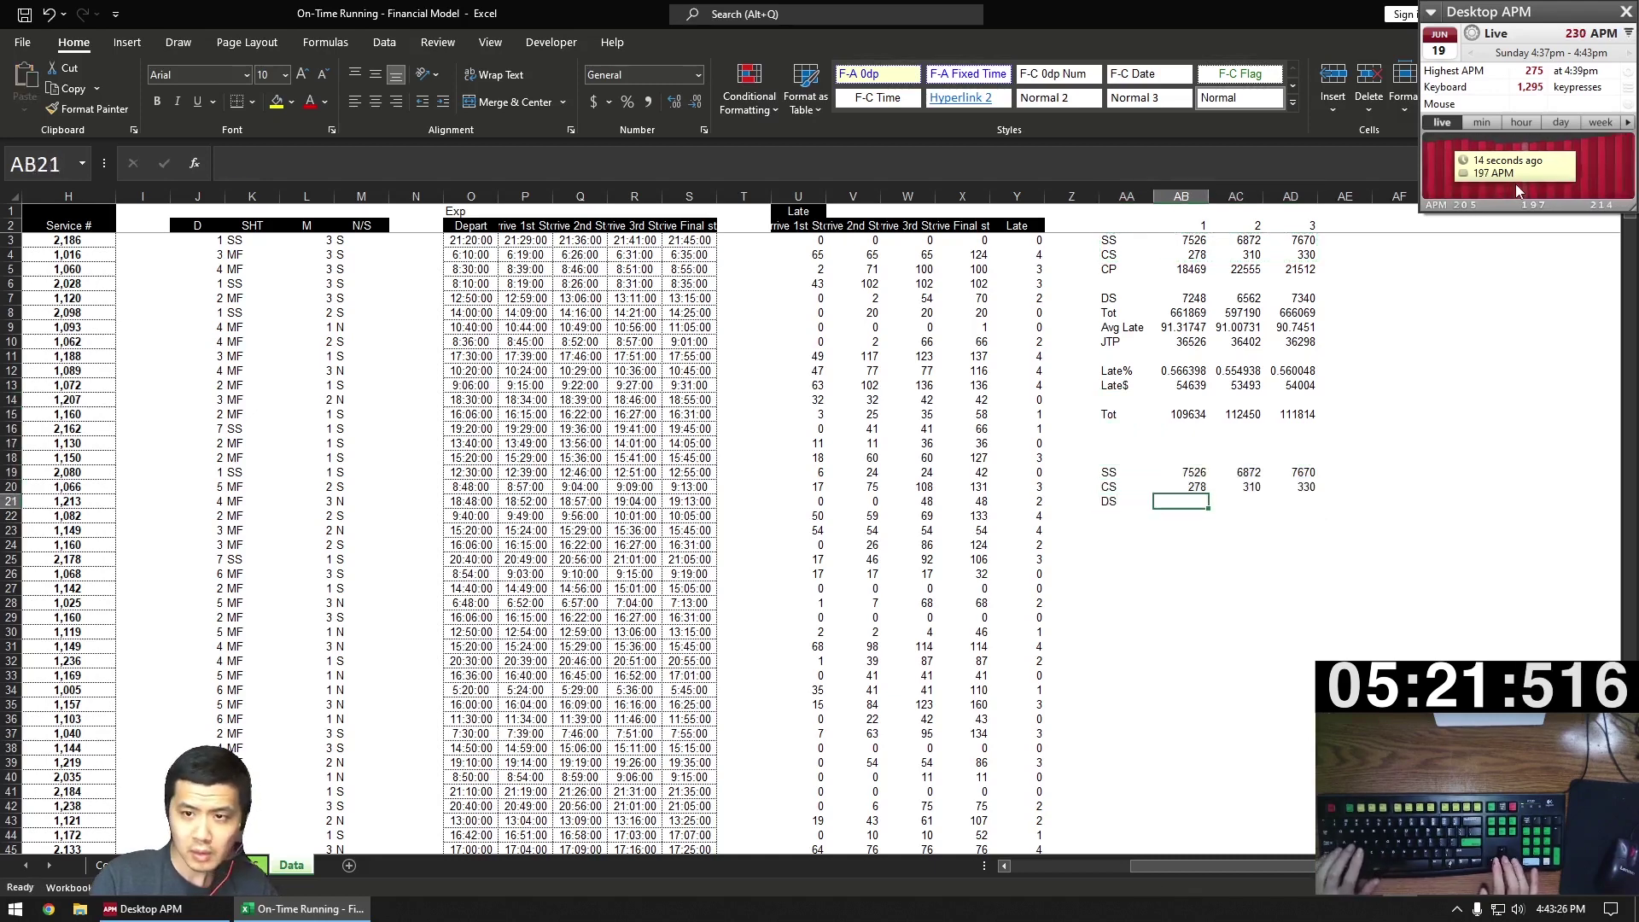
type("=")
key("Up")
key("Up")
type("-")
key("Up")
key("Return")
key("Up")
key("Up")
key("Down")
key("ctrl+c")
key("shift+Right")
key("shift+Right")
key("ctrl+v")
- Restrict the row-19 SS COUNTIFS to MF runs by adding $K:$K,"MF"
key("Up")
key("Up")
key("F2")
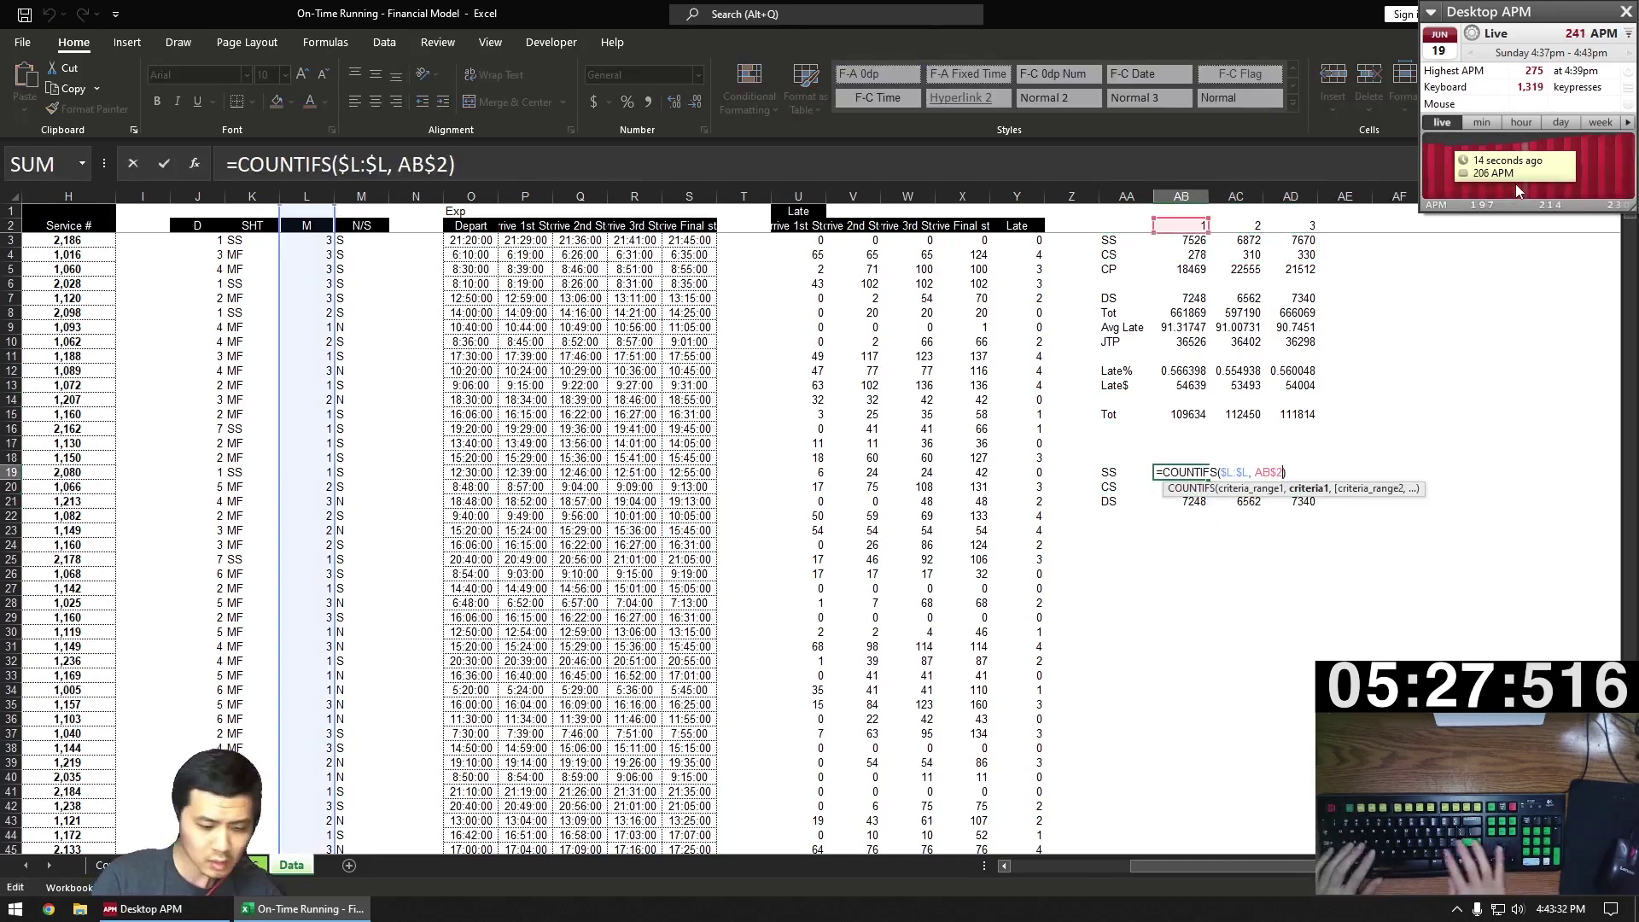
key("Left")
type(", K:K")
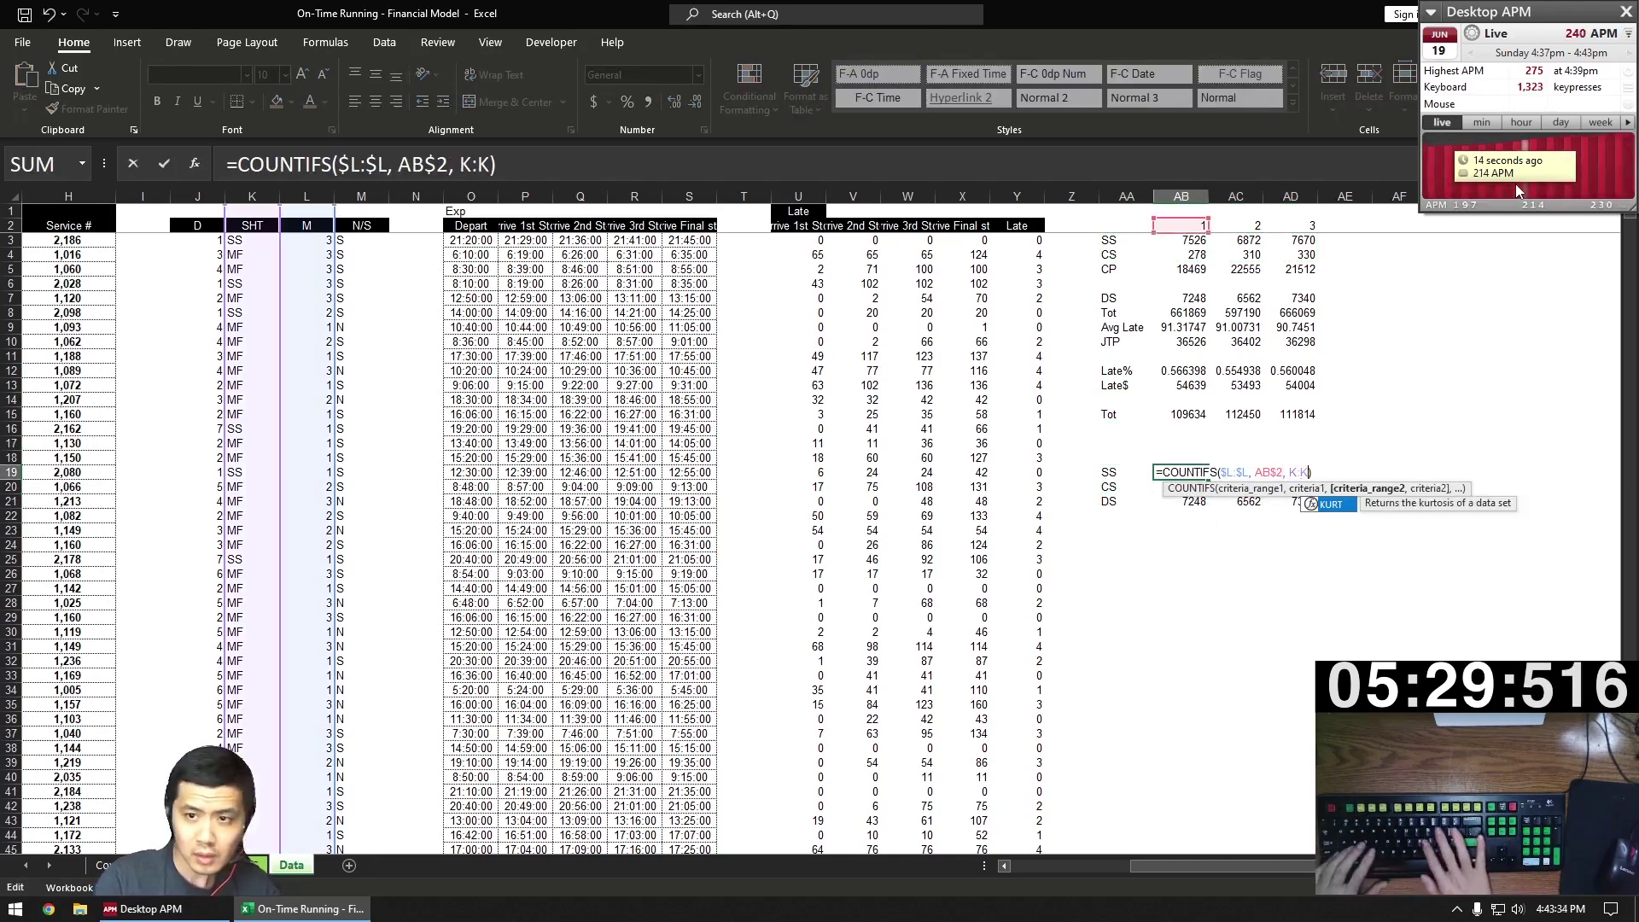
key("F4")
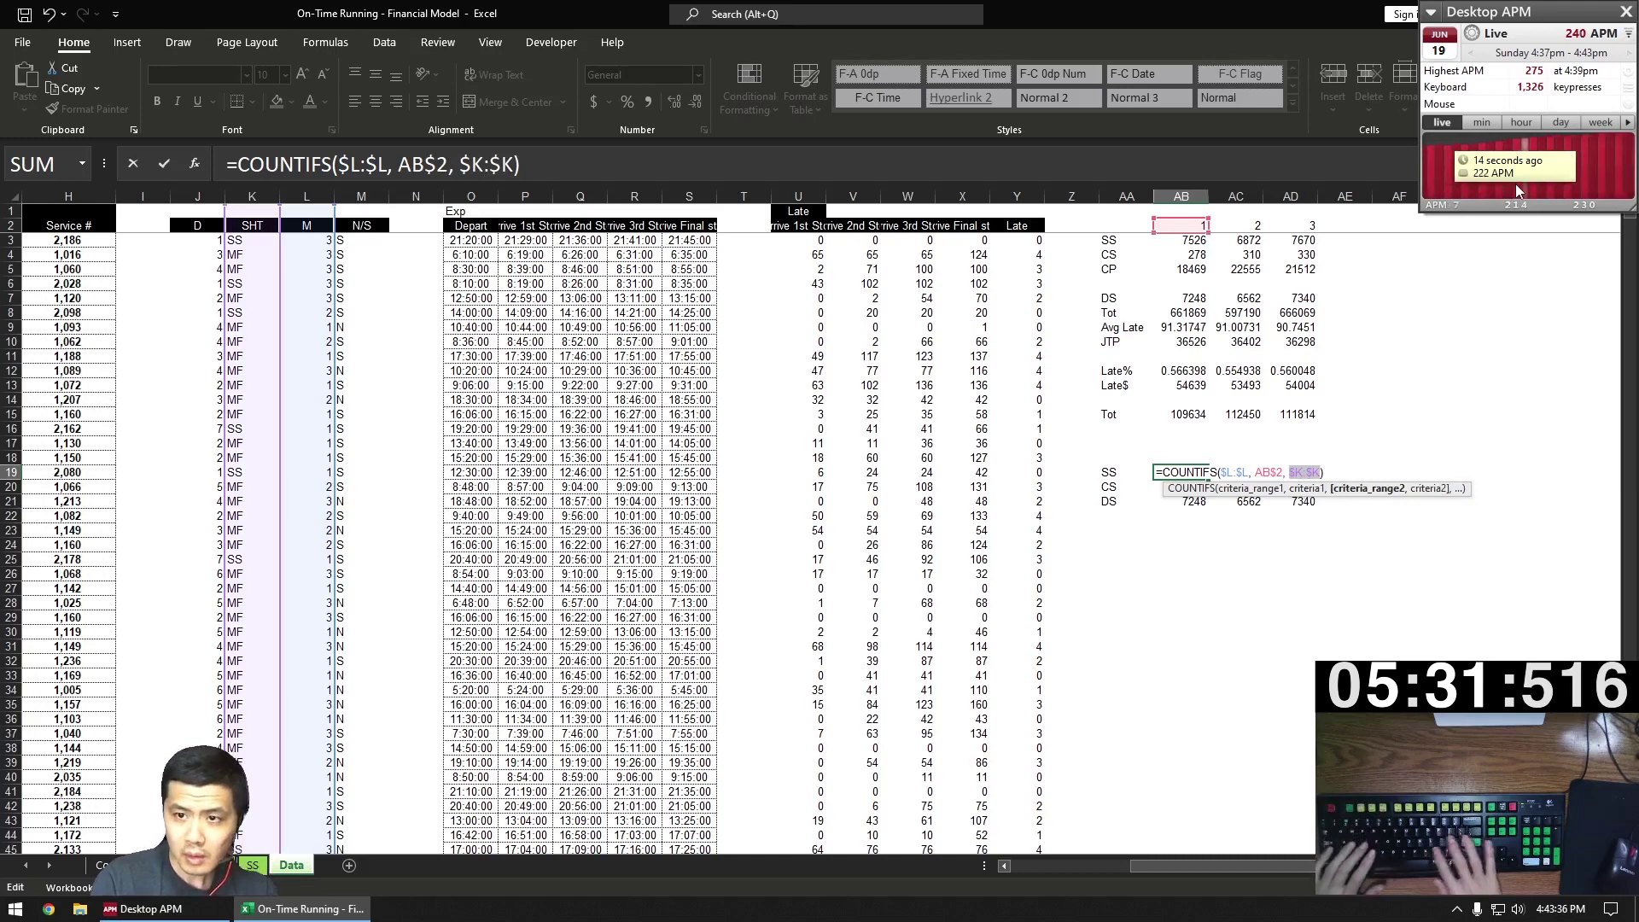
type(", \"MF\"")
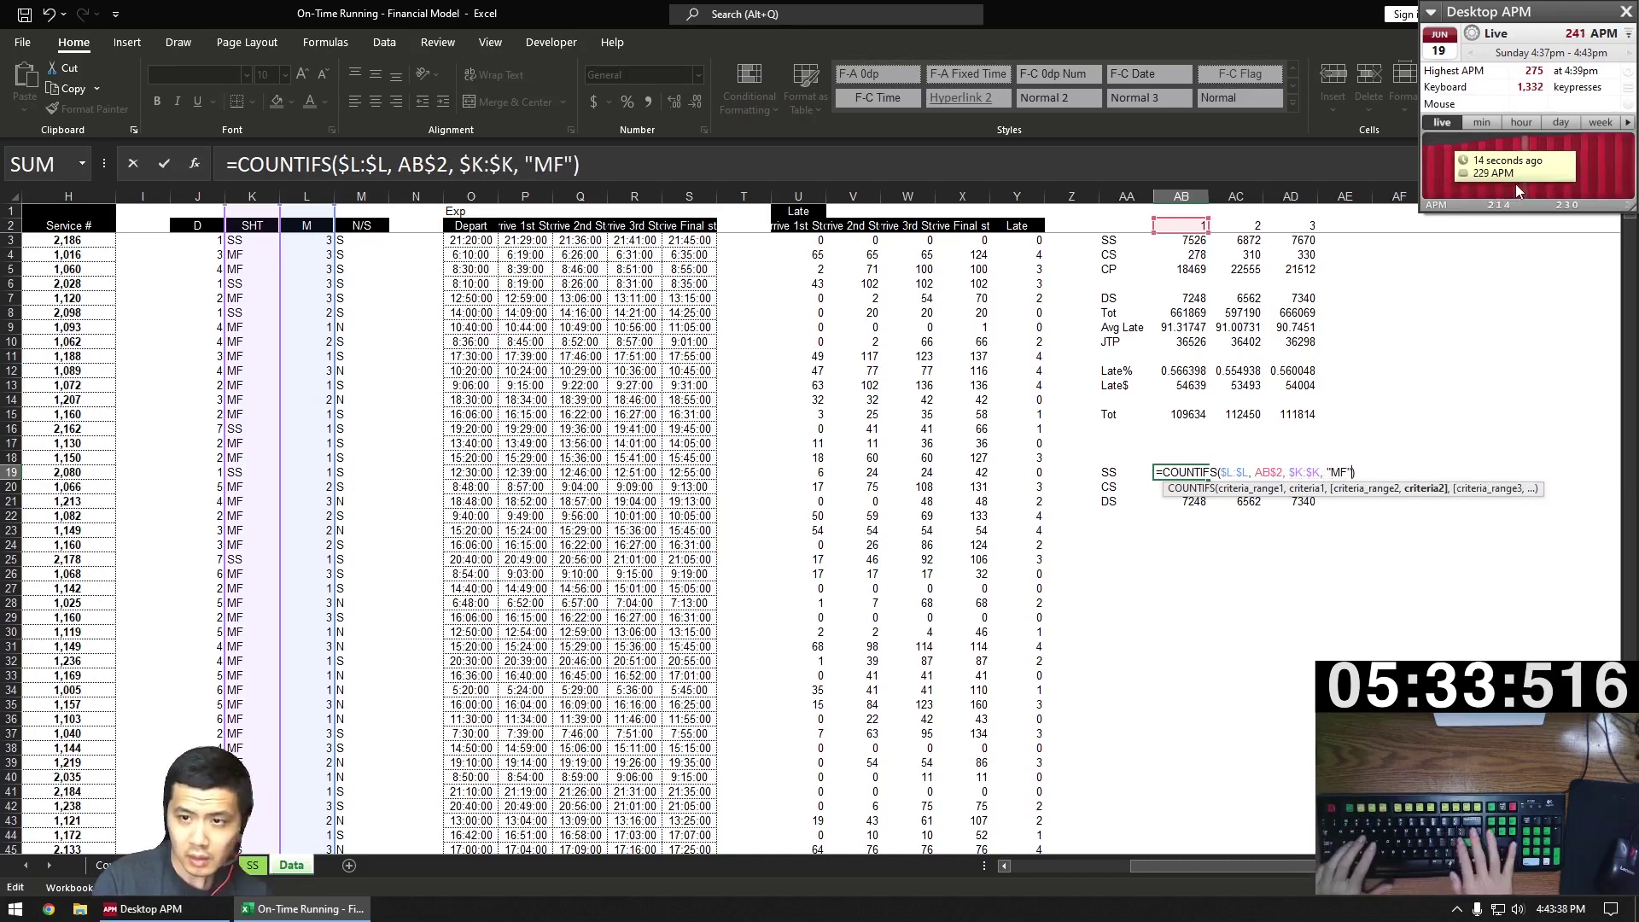
key("ctrl+Return")
- Add the same $K:$K,"MF" condition to the CS count formula
key("F2")
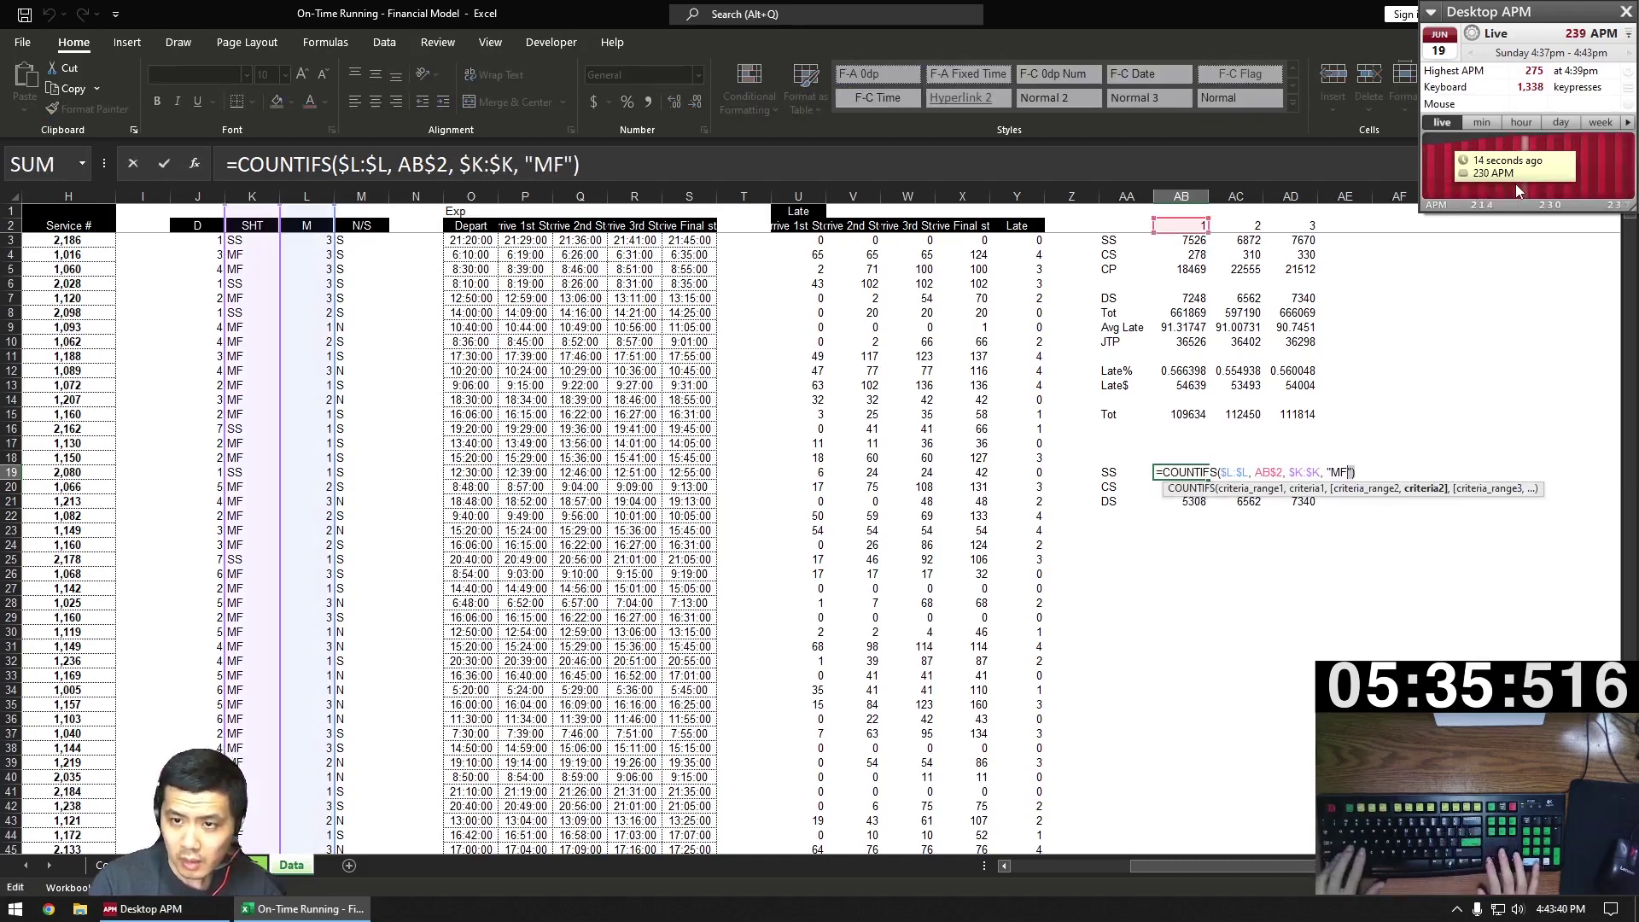
key("Left")
key("Left")
key("Left")
key("Left")
key("Left")
key("Left")
key("Left")
key("shift+Left")
key("shift+Left")
key("shift+Left")
key("shift+Left")
key("shift+Left")
key("shift+Left")
key("shift+Left")
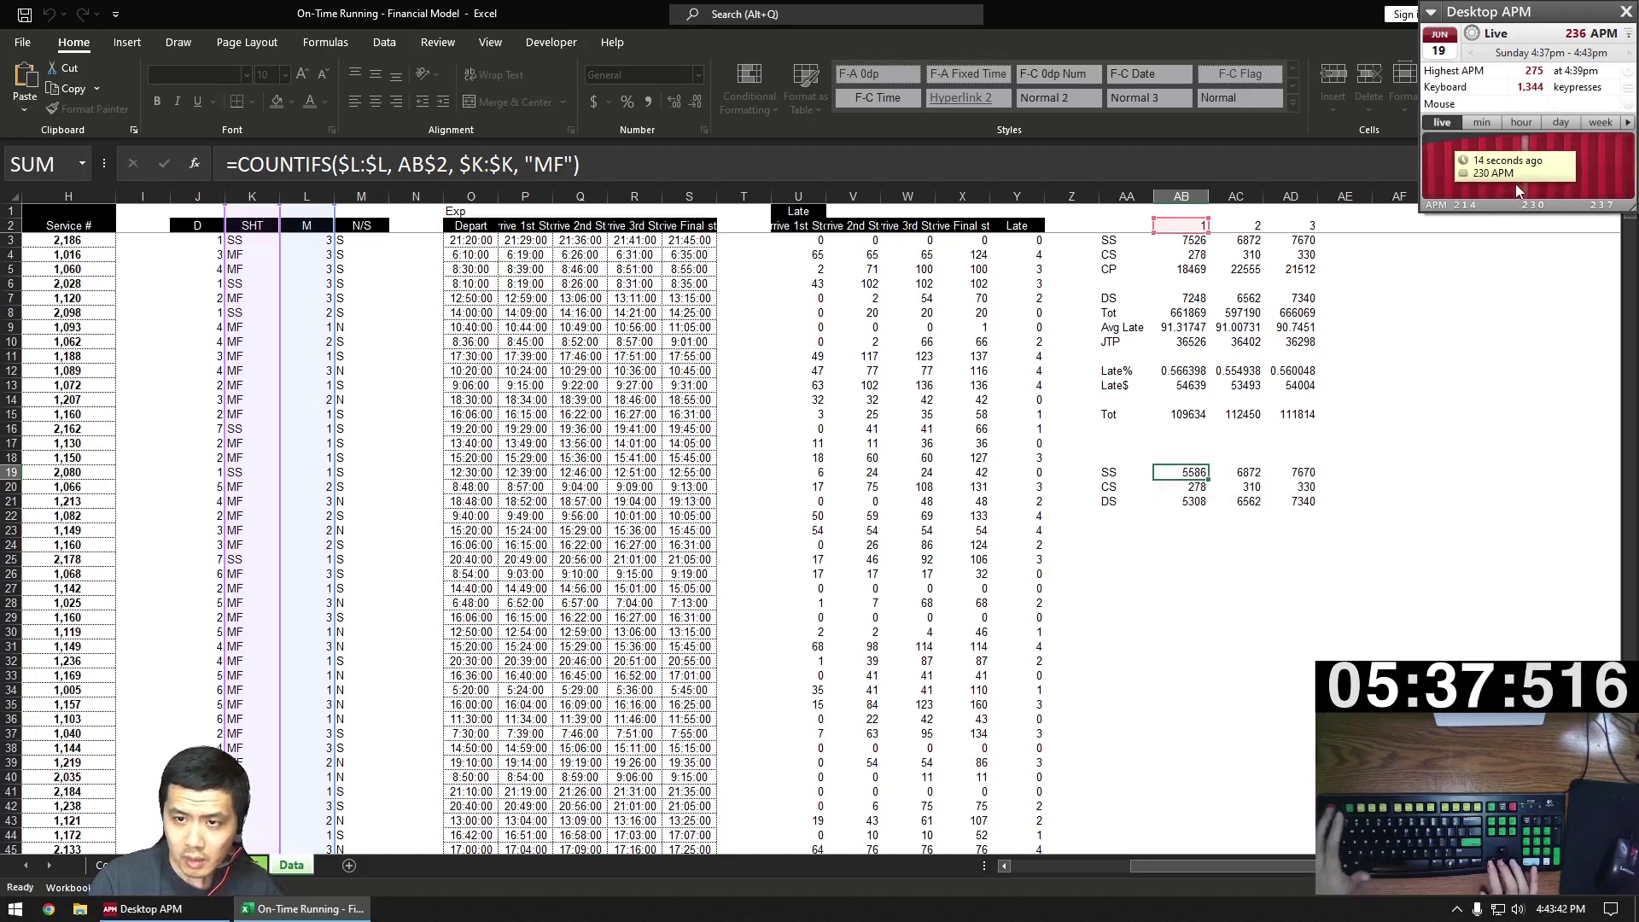
key("ctrl+c")
key("Escape")
key("Down")
key("F2")
key("Left")
key("ctrl+v")
key("Return")
- Fill the MF-only SS and CS counts across columns 2 and 3
key("Up")
key("Up")
key("shift+Down")
key("ctrl+c")
key("shift+Right")
key("shift+Right")
key("ctrl+v")
key("Left")
key("Left")
key("ctrl")
key("Escape")
- Label row 22 as % and start its formula from the DS value
key("Right")
key("Down")
key("Down")
key("Down")
key("Escape")
type("%")
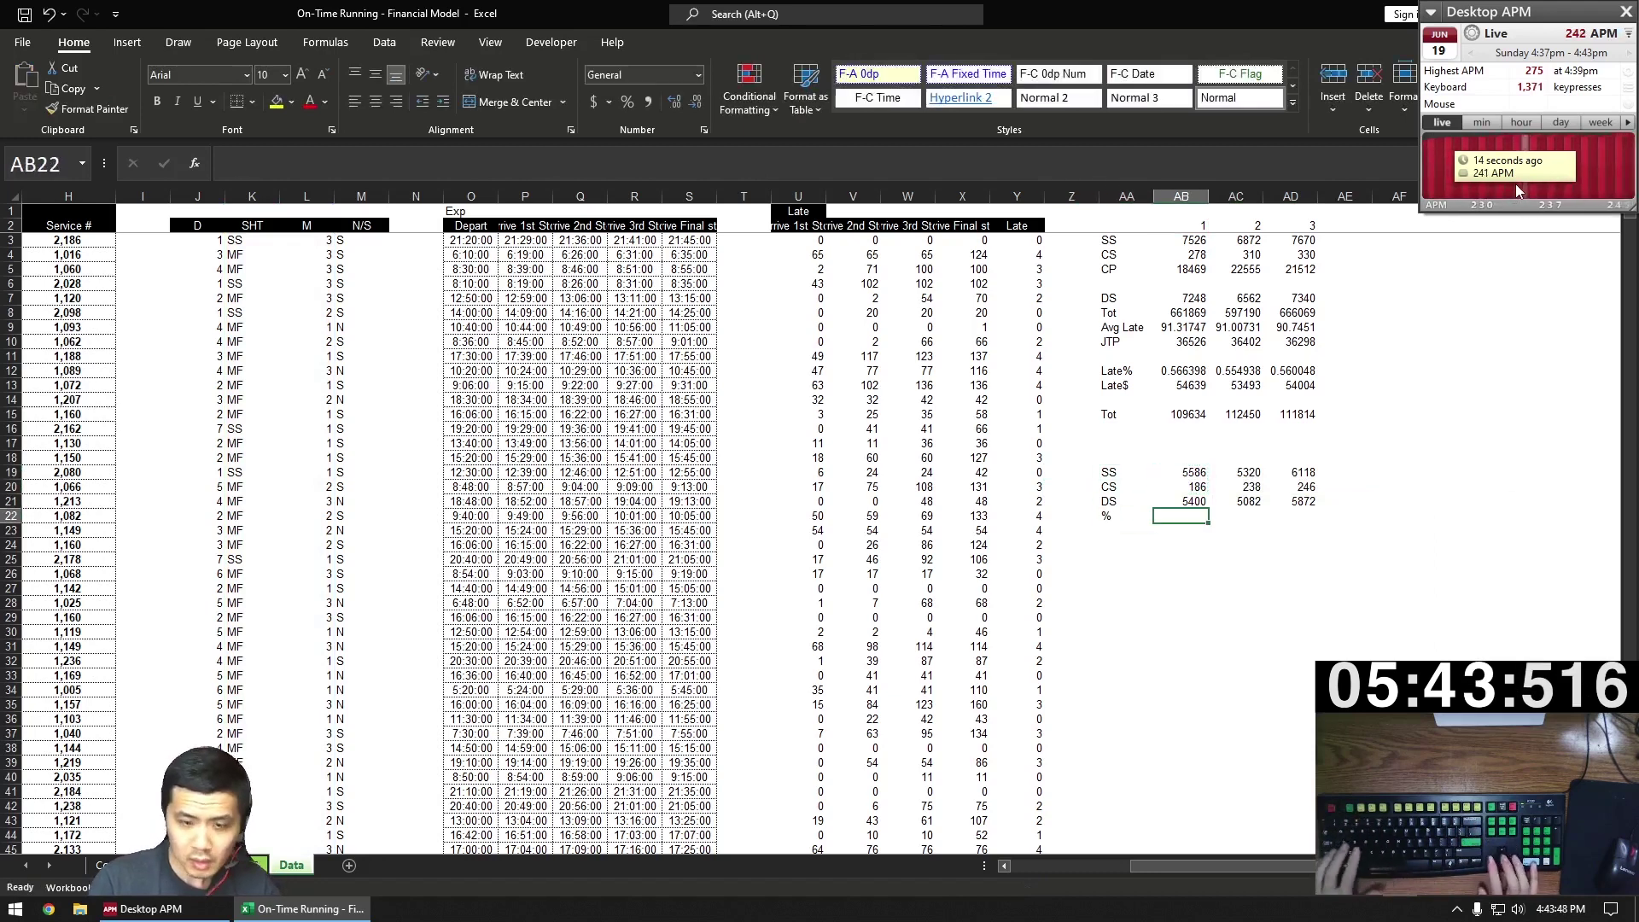
key("Right")
type("=")
key("Up")
- Complete the % row as =AB21/AB19 in percentage format, filled across (97%, 96%, 96%)
type("/")
key("Up")
key("Up")
key("Up")
key("ctrl+Return")
key("ctrl+shift+5")
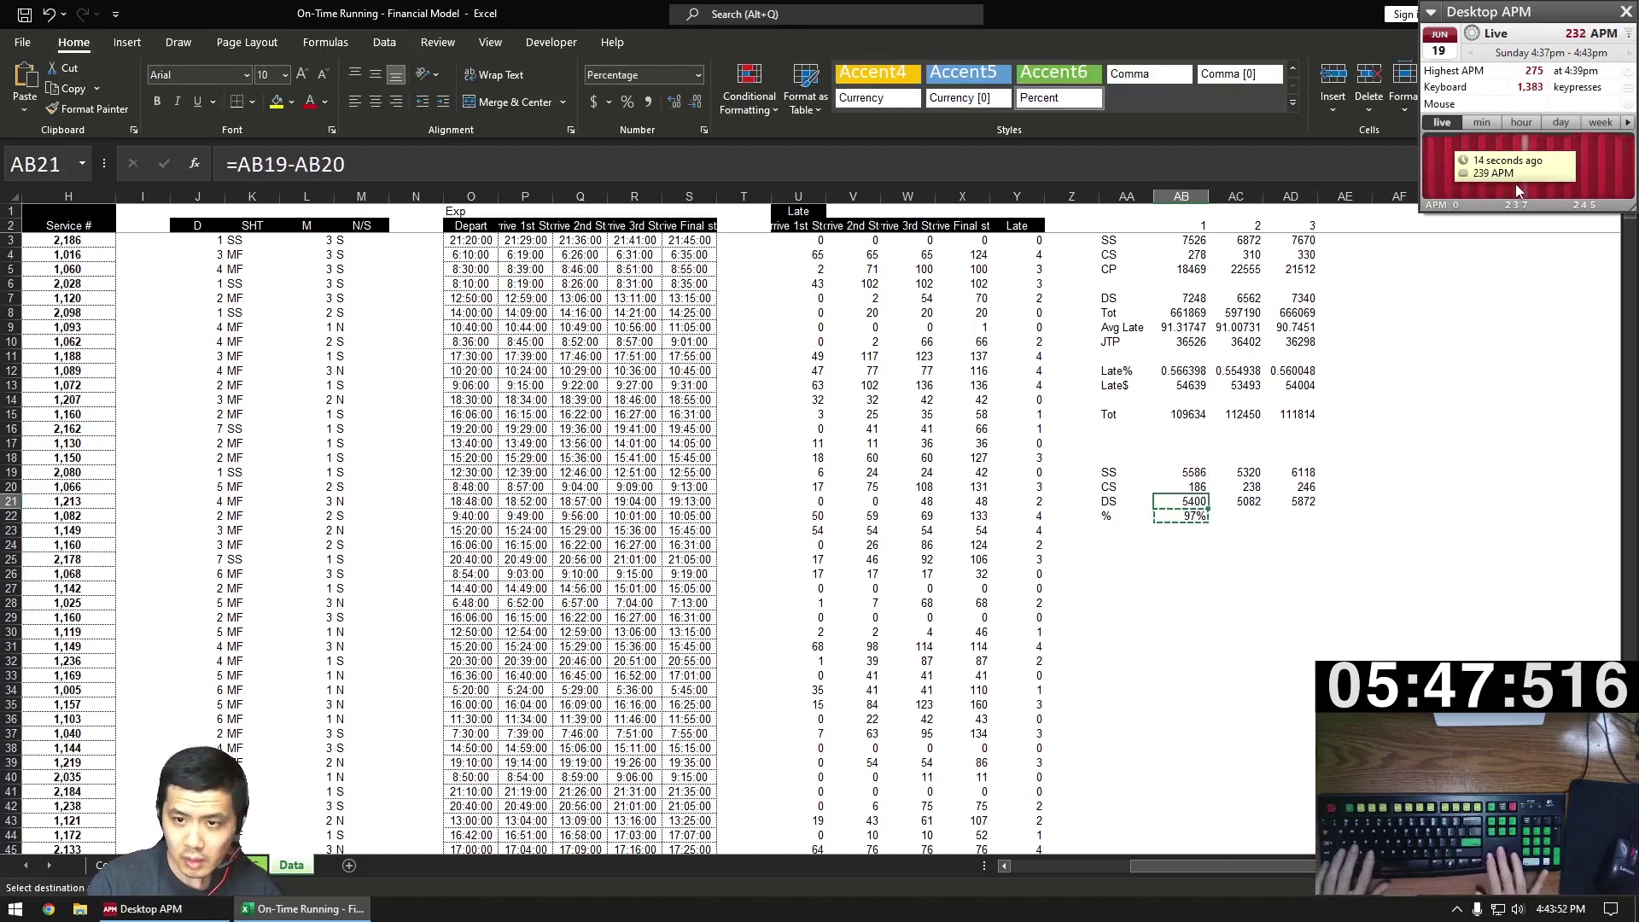
key("ctrl+c")
key("Up")
key("Down")
key("Right")
key("Right")
key("shift+Left")
key("ctrl+v")
key("Left")
key("Left")
key("Left")
key("Up")
key("Up")
key("Up")
- Copy the whole MF SS/CS/DS/% block and paste it at row 24
key("ctrl+shift+Right")
key("ctrl+shift+Down")
key("ctrl+c")
key("Down")
key("Down")
key("Down")
- Change the "MF" criterion to "SS" in the new block's SS and CS counts
key("Down")
key("Down")
key("ctrl+v")
key("Right")
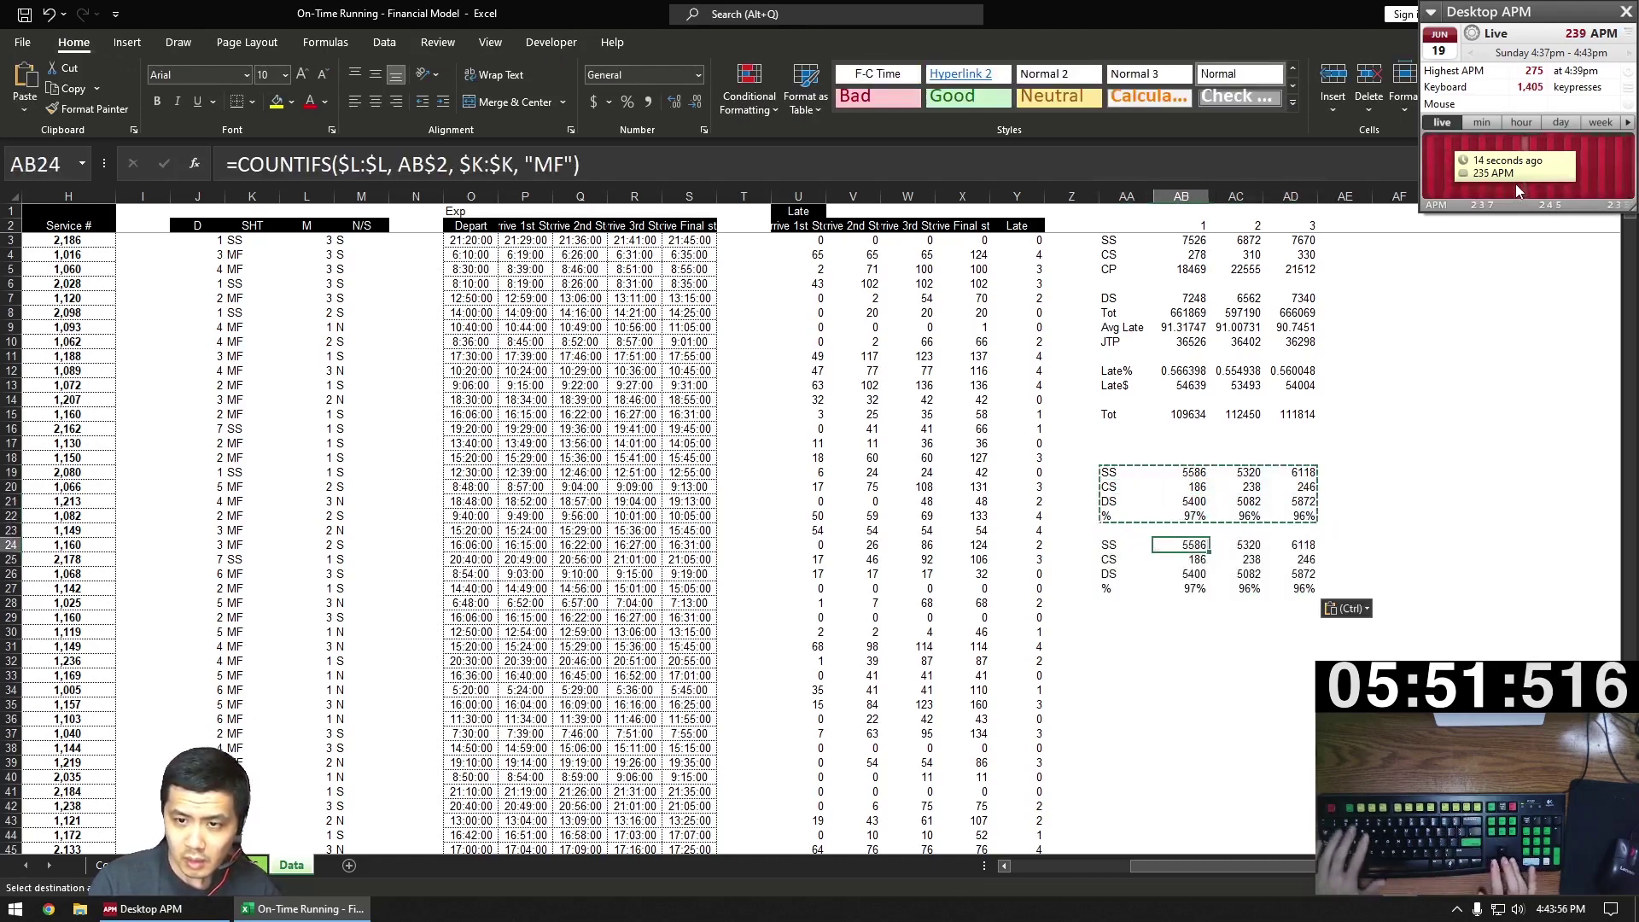
key("F2")
key("Left")
key("Left")
key("Left")
key("BackSpace")
key("Delete")
type("SS")
key("ctrl+Return")
key("Down")
key("F2")
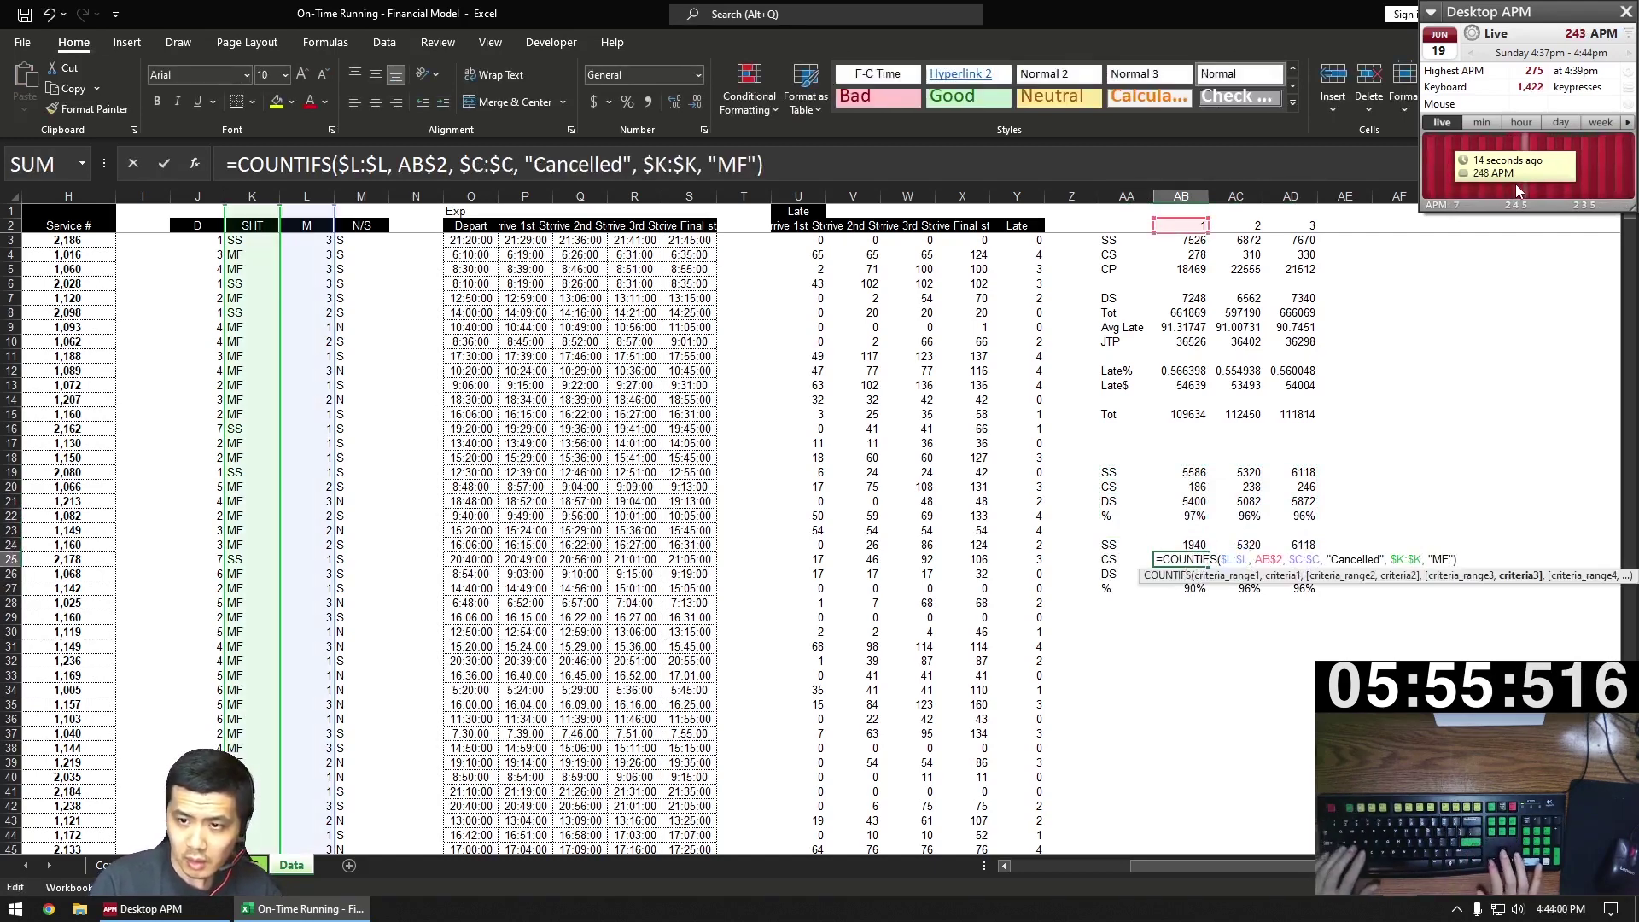
key("Left")
key("Left")
key("BackSpace")
key("Delete")
type("SS")
key("ctrl+Return")
- Fill the SS-run counts across columns 2 and 3 and underline the 97% result
key("Up")
key("shift+Down")
key("ctrl+c")
key("shift+Right")
key("shift+Right")
key("ctrl+v")
key("Up")
key("Up")
key("Up")
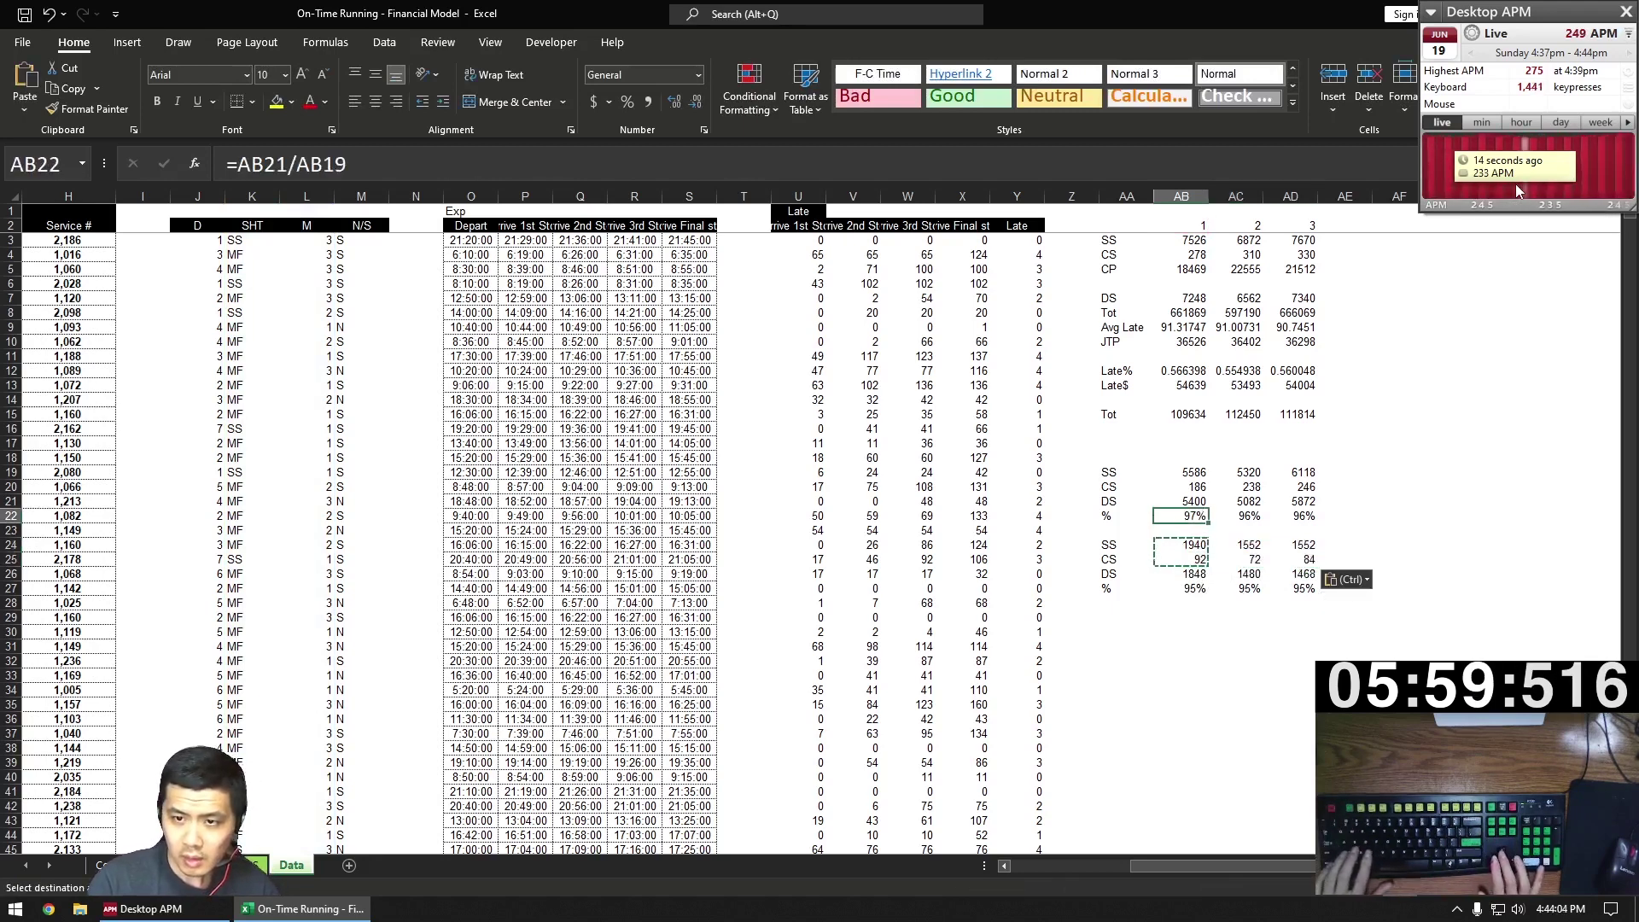
key("Down")
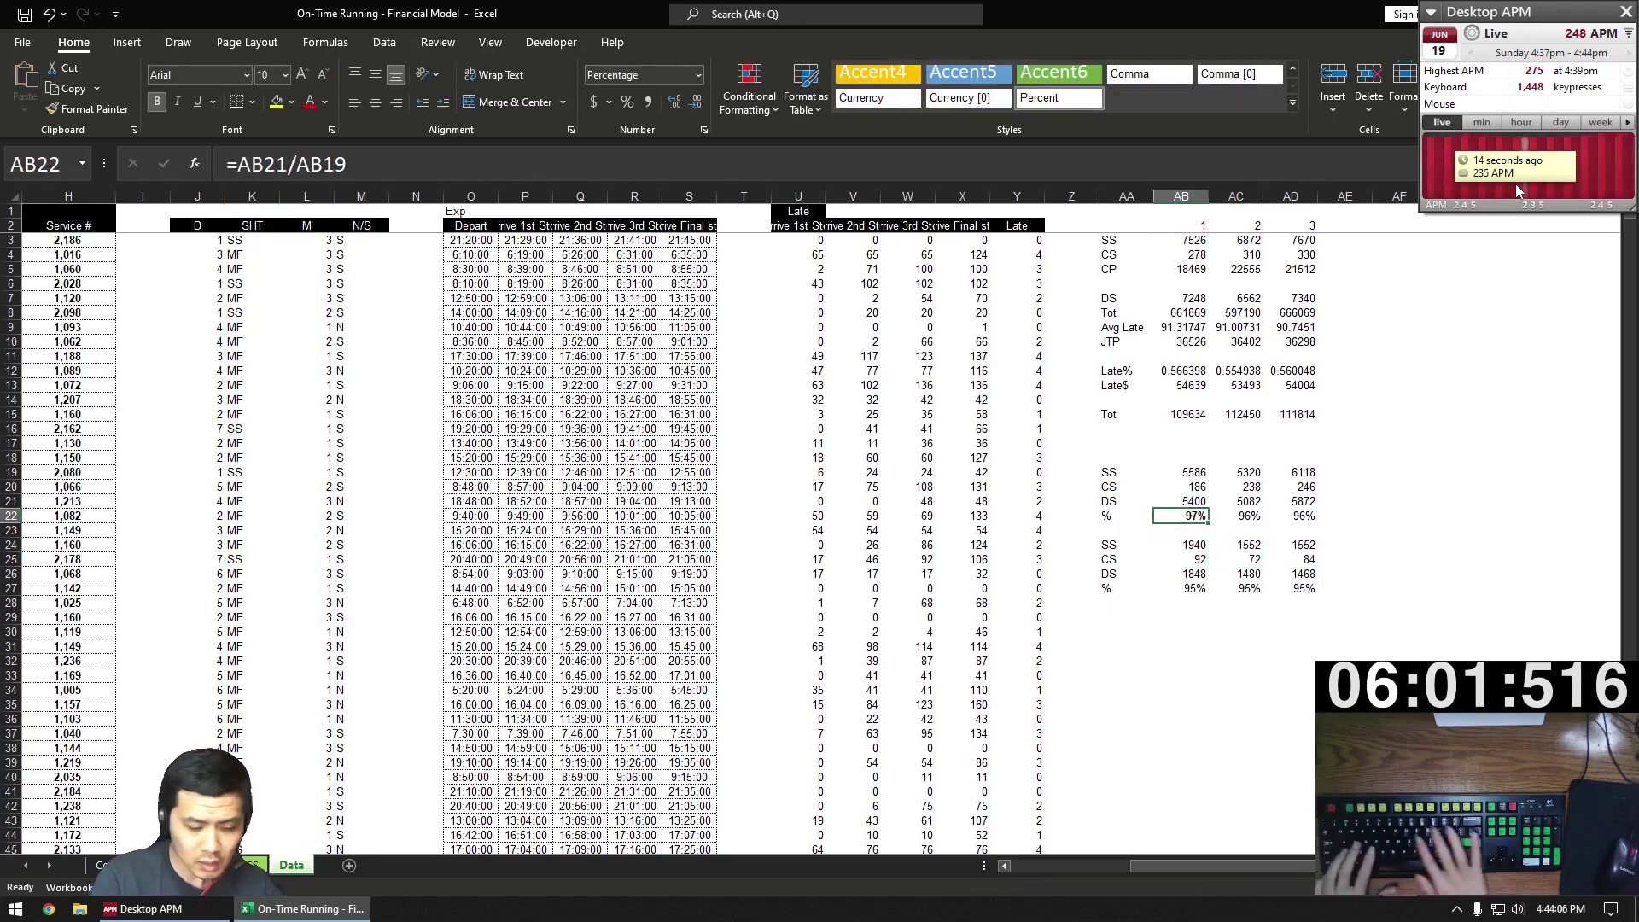
key("ctrl+u")
key("Right")
key("Right")
key("Right")
key("Right")
- List weekdays 1 to 7 and enter a COUNTIFS on C:C and J:J beside them
key("ctrl+Up")
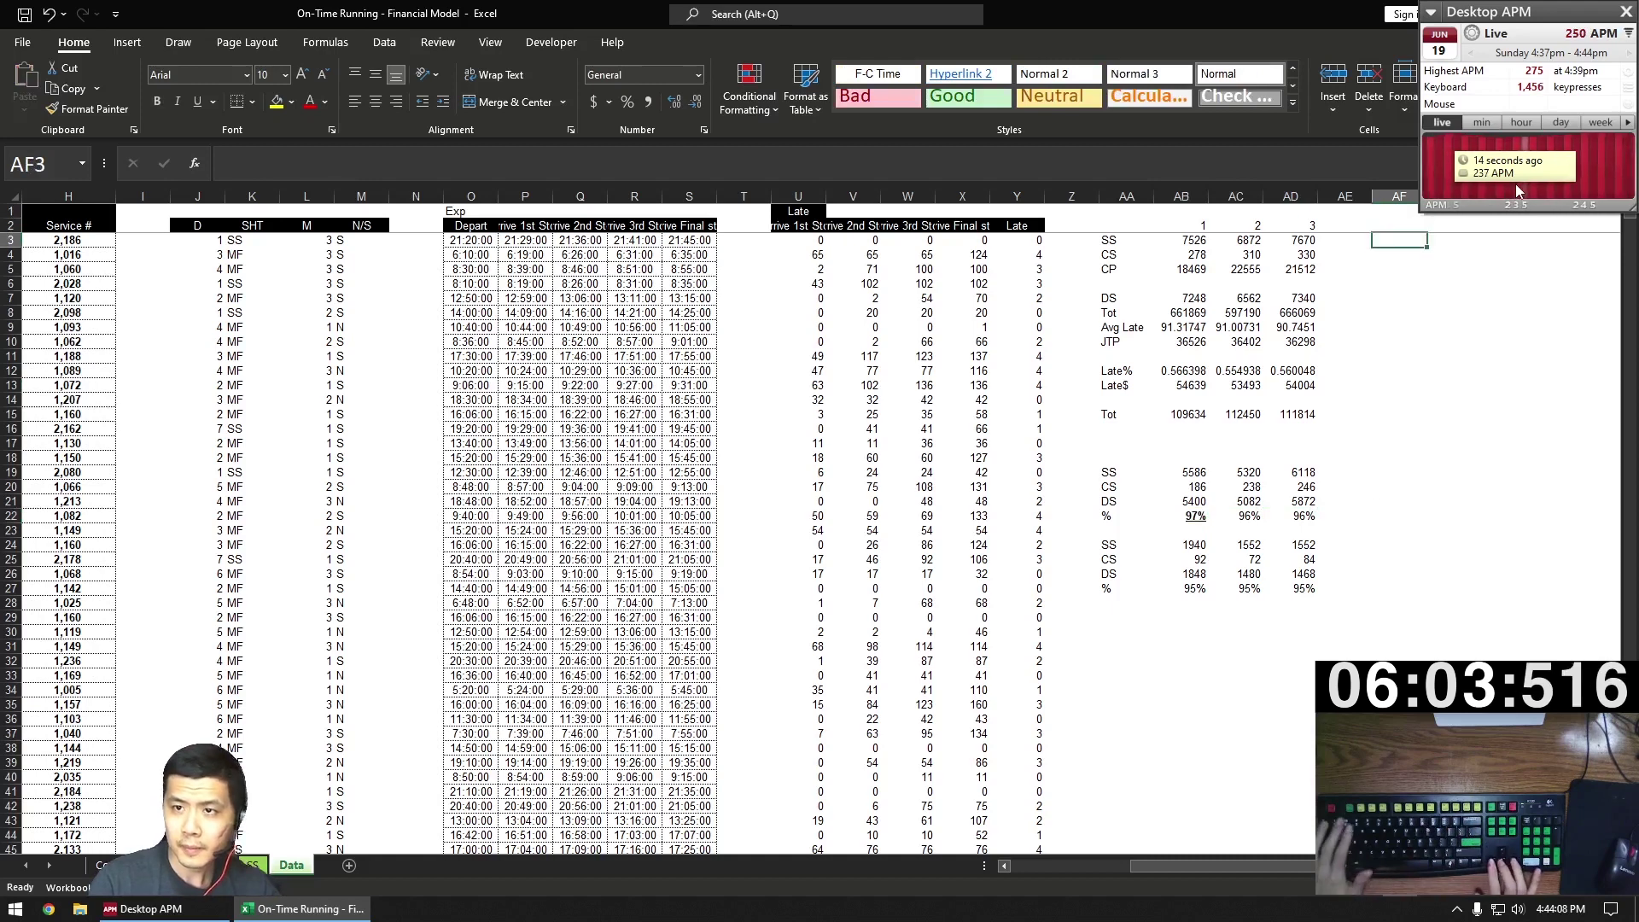
type("1 2 3 4 5 6")
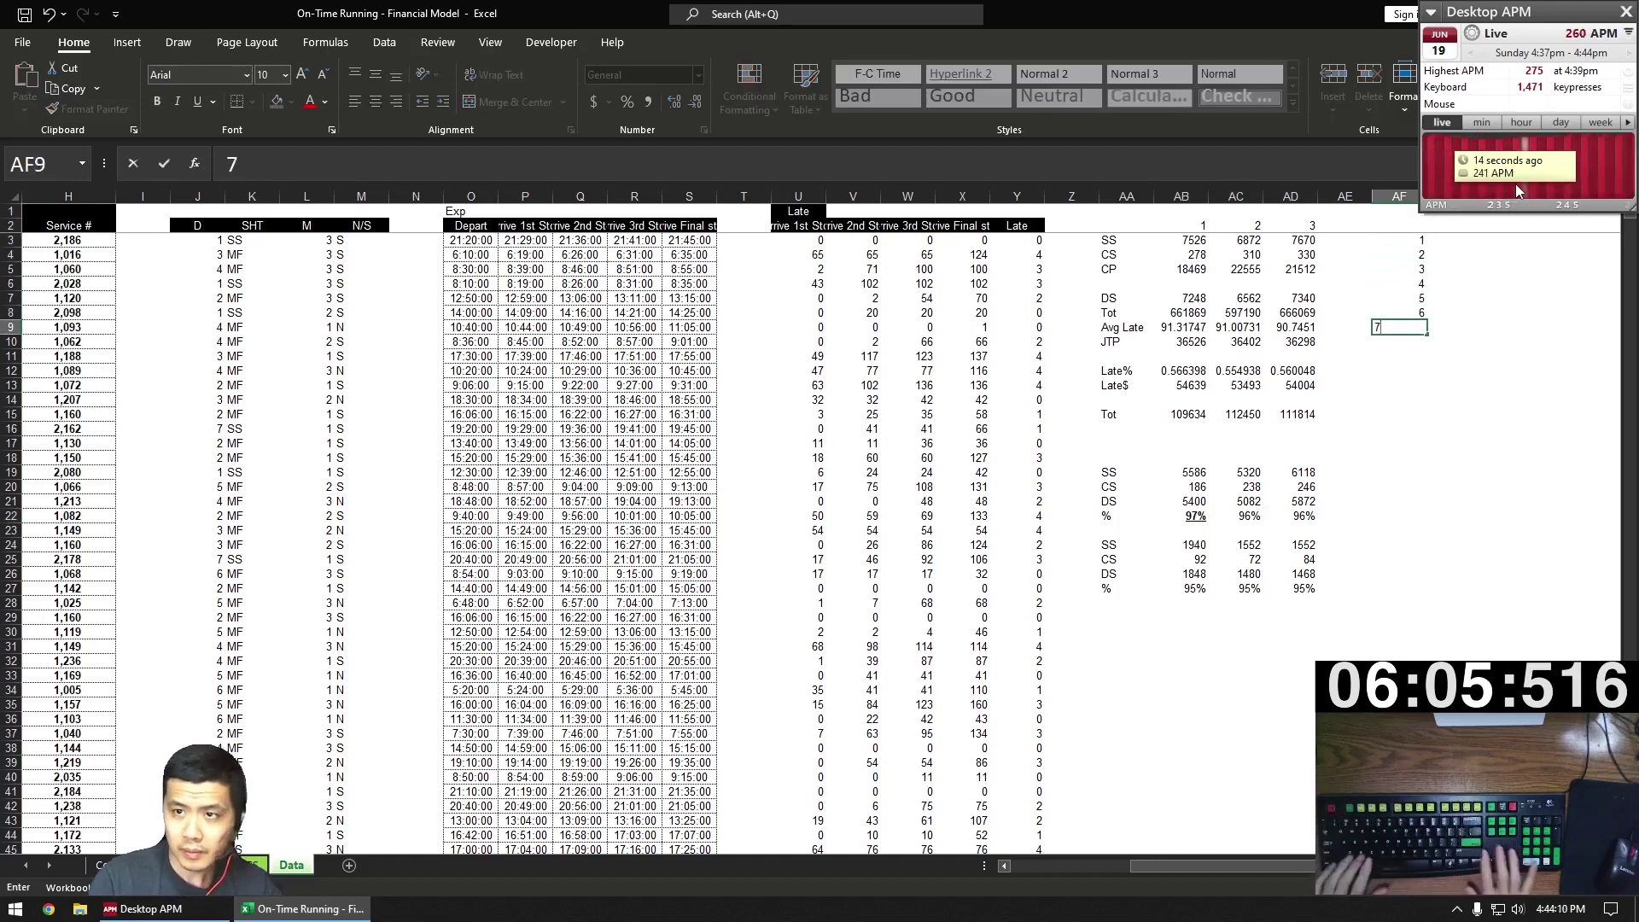
key("Up")
key("Up")
key("Up")
key("Up")
key("Up")
key("Up")
key("Right")
type("=C")
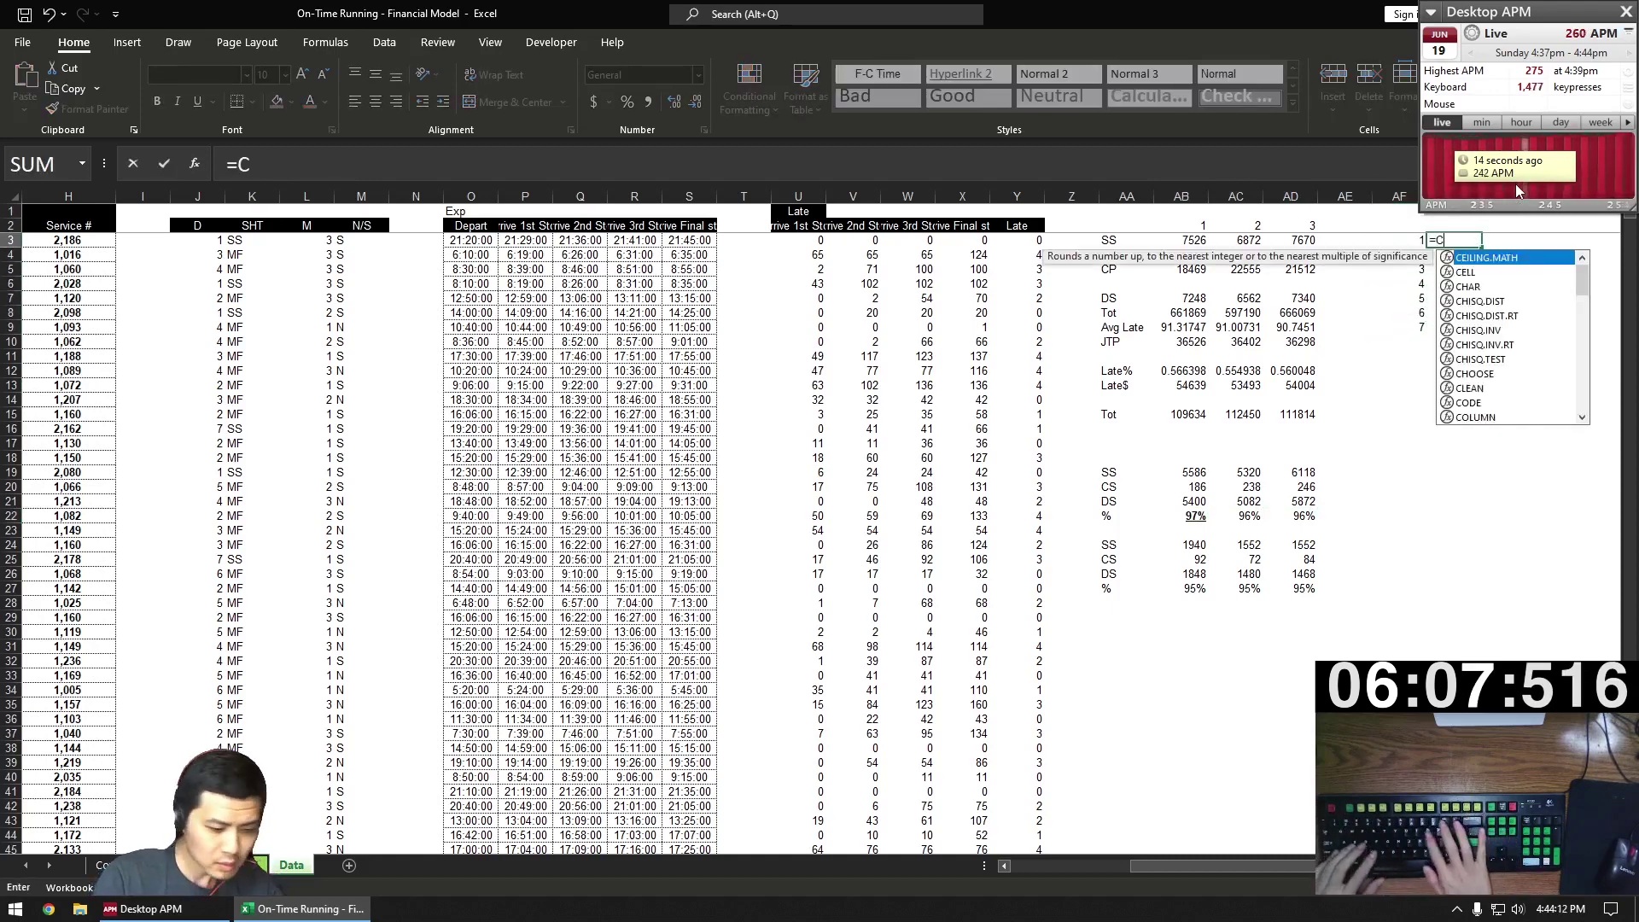
type("OUNTIFS(C:C")
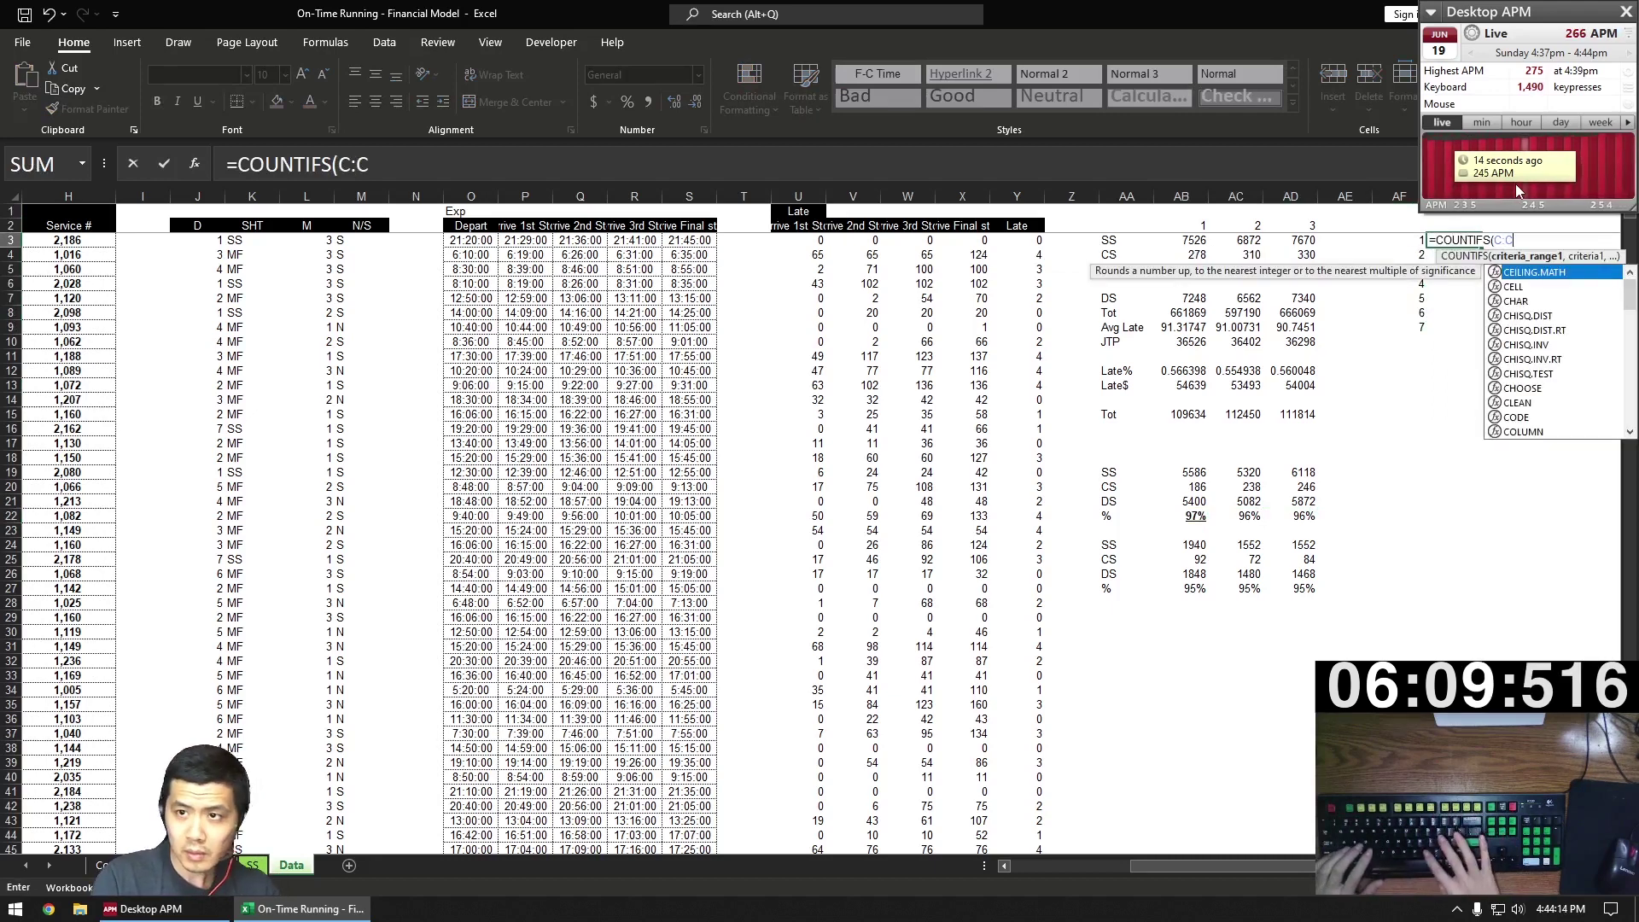
type(", \"Cancelled\",")
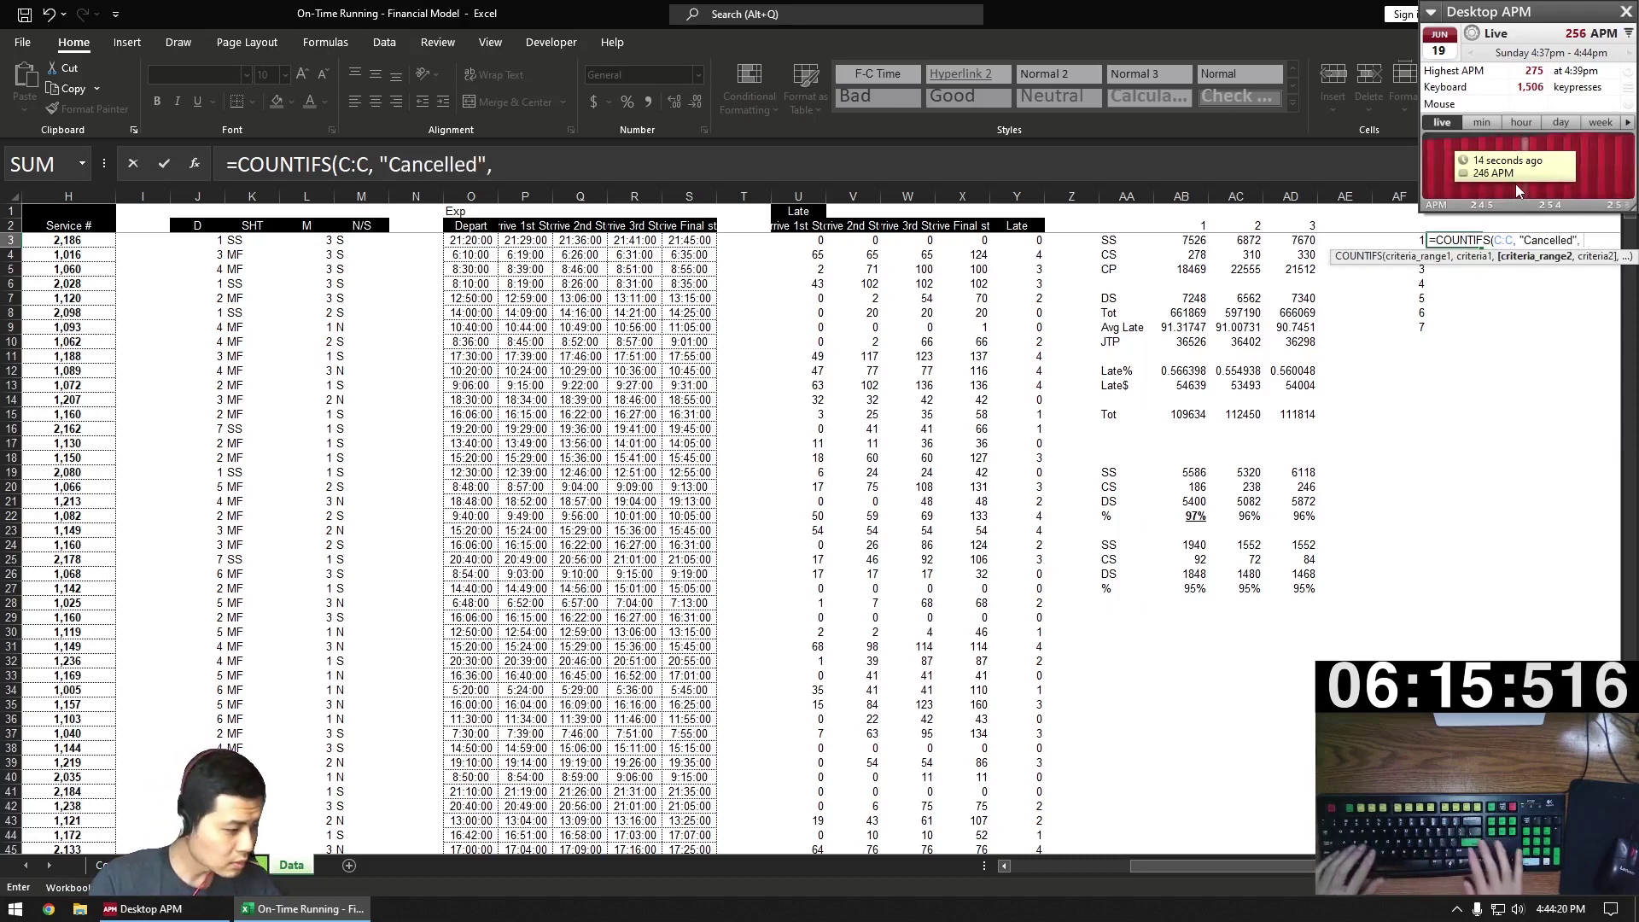
type("J:J,")
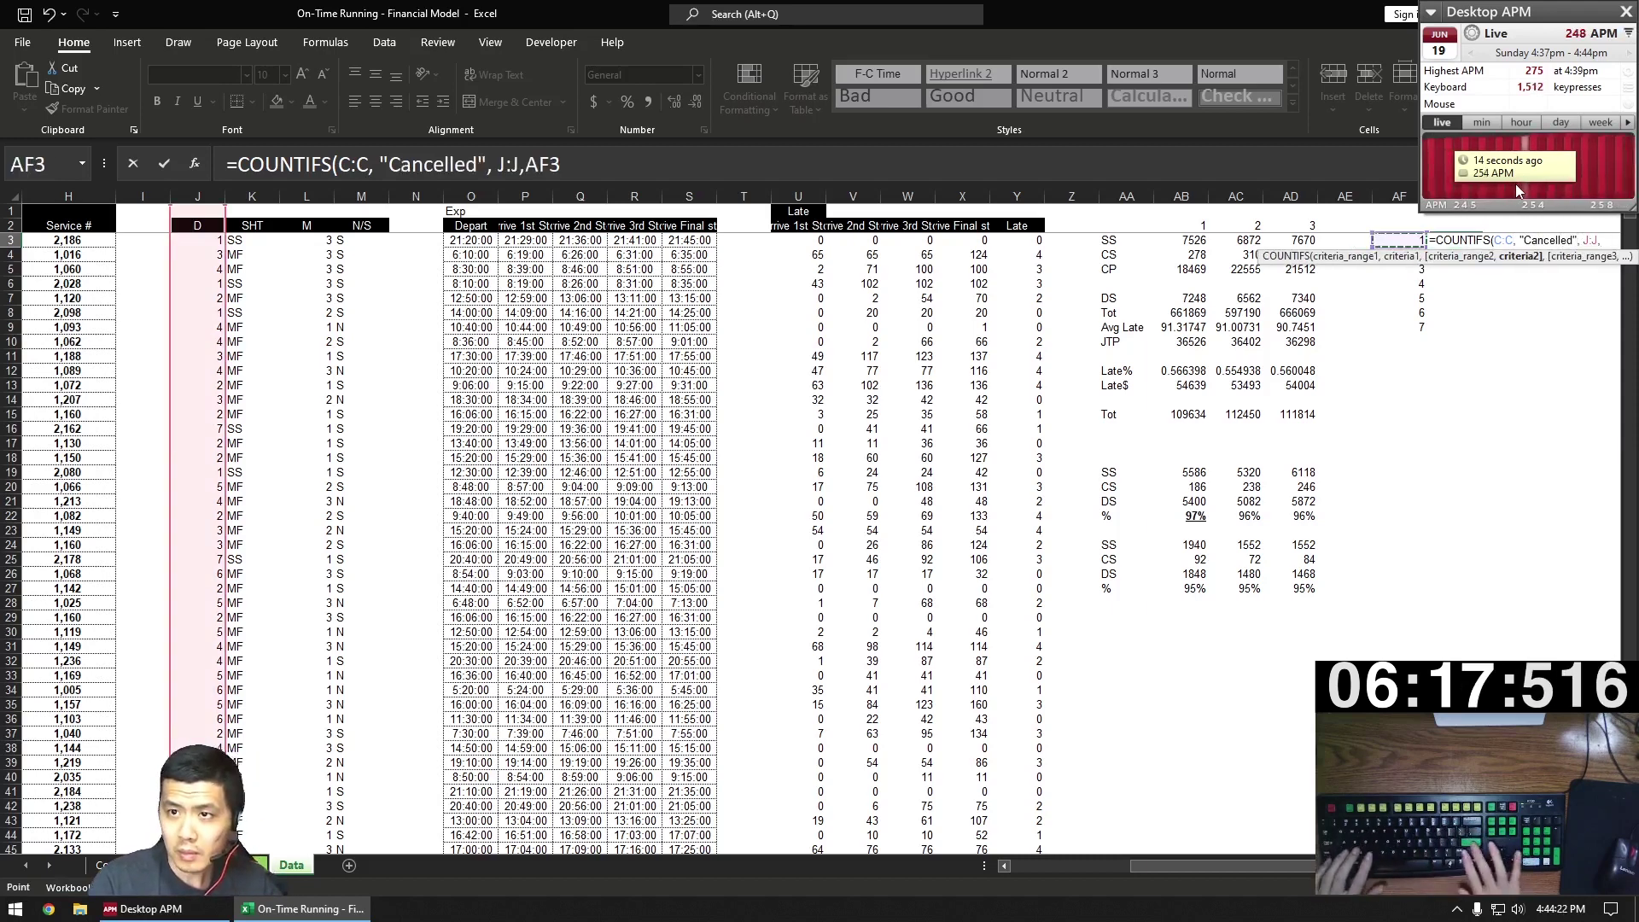
key("Return")
- Fill the COUNTIFS down AG3:AG9, giving 112, 164, 100, 124, 144, 138, 136
key("Up")
key("ctrl+c")
key("Left")
key("ctrl+Down")
key("Right")
key("ctrl+shift+Up")
key("ctrl+v")
key("Left")
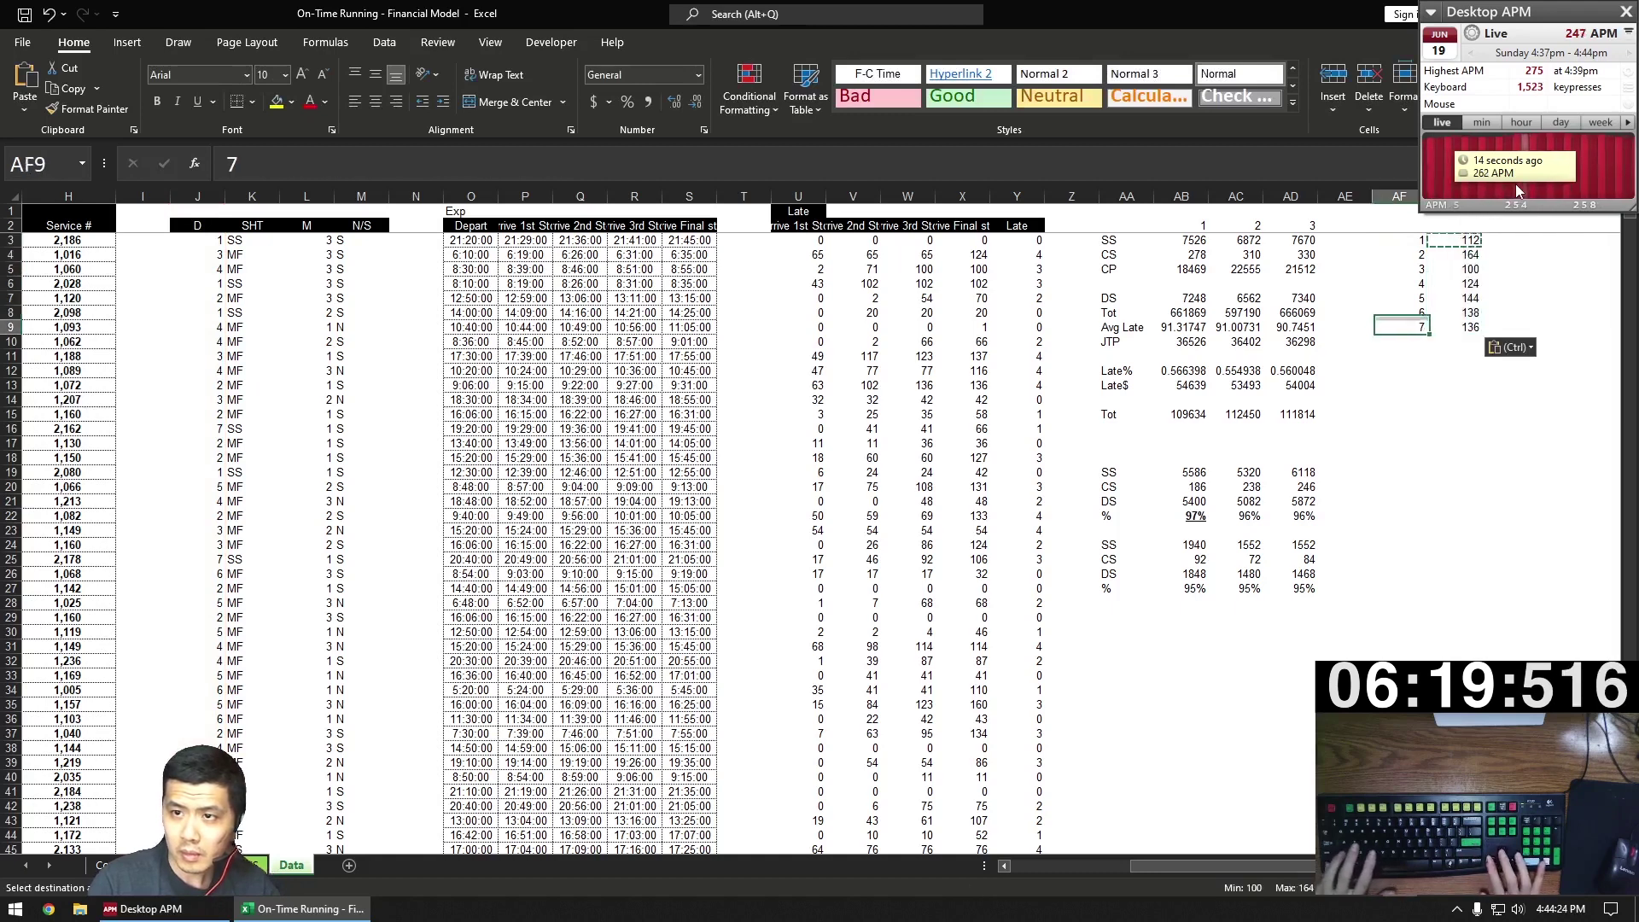
key("Down")
key("Down")
- List the dates 1-Feb to 28-Feb in column AF, starting at 2/1 with =AF11+1 filled down
type("2/1")
key("Return")
type("=")
key("Up")
type("+1")
key("Return")
key("Up")
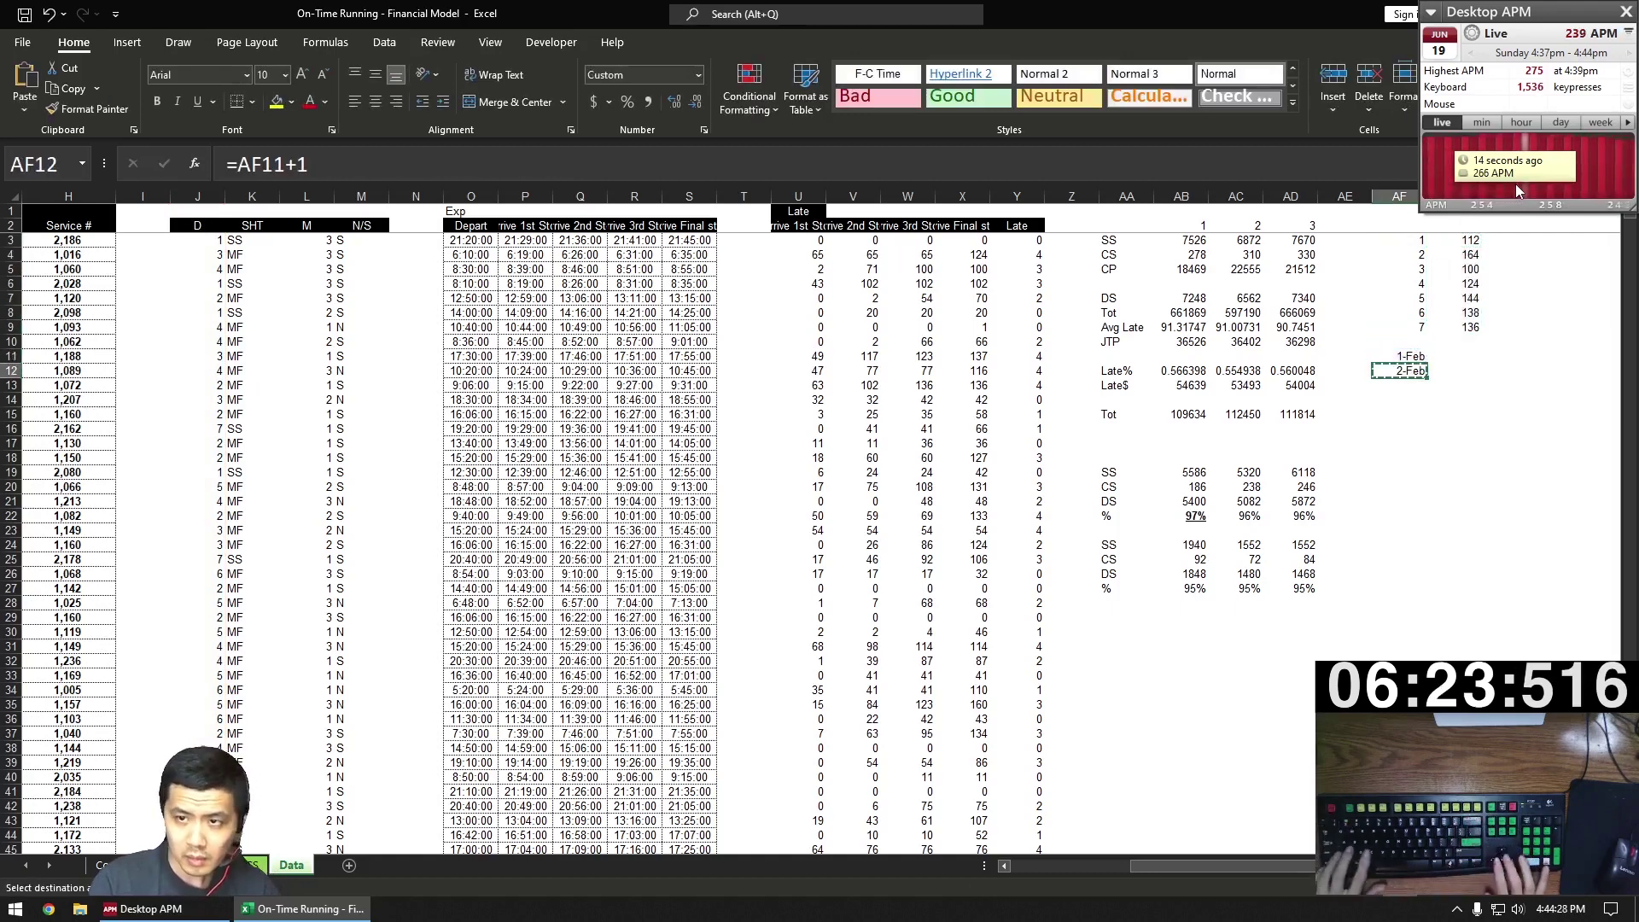
key("ctrl+c")
key("shift+Down")
key("shift+Down")
key("shift+Down")
key("shift+Down")
key("shift+Down")
key("shift+Down")
key("shift+Down")
key("shift+Down")
key("shift+Down")
key("shift+Down")
key("shift+Down")
key("shift+Down")
key("shift+Down")
key("shift+Down")
key("shift+Down")
key("shift+Down")
key("shift+Down")
key("shift+Down")
key("shift+Down")
key("shift+Down")
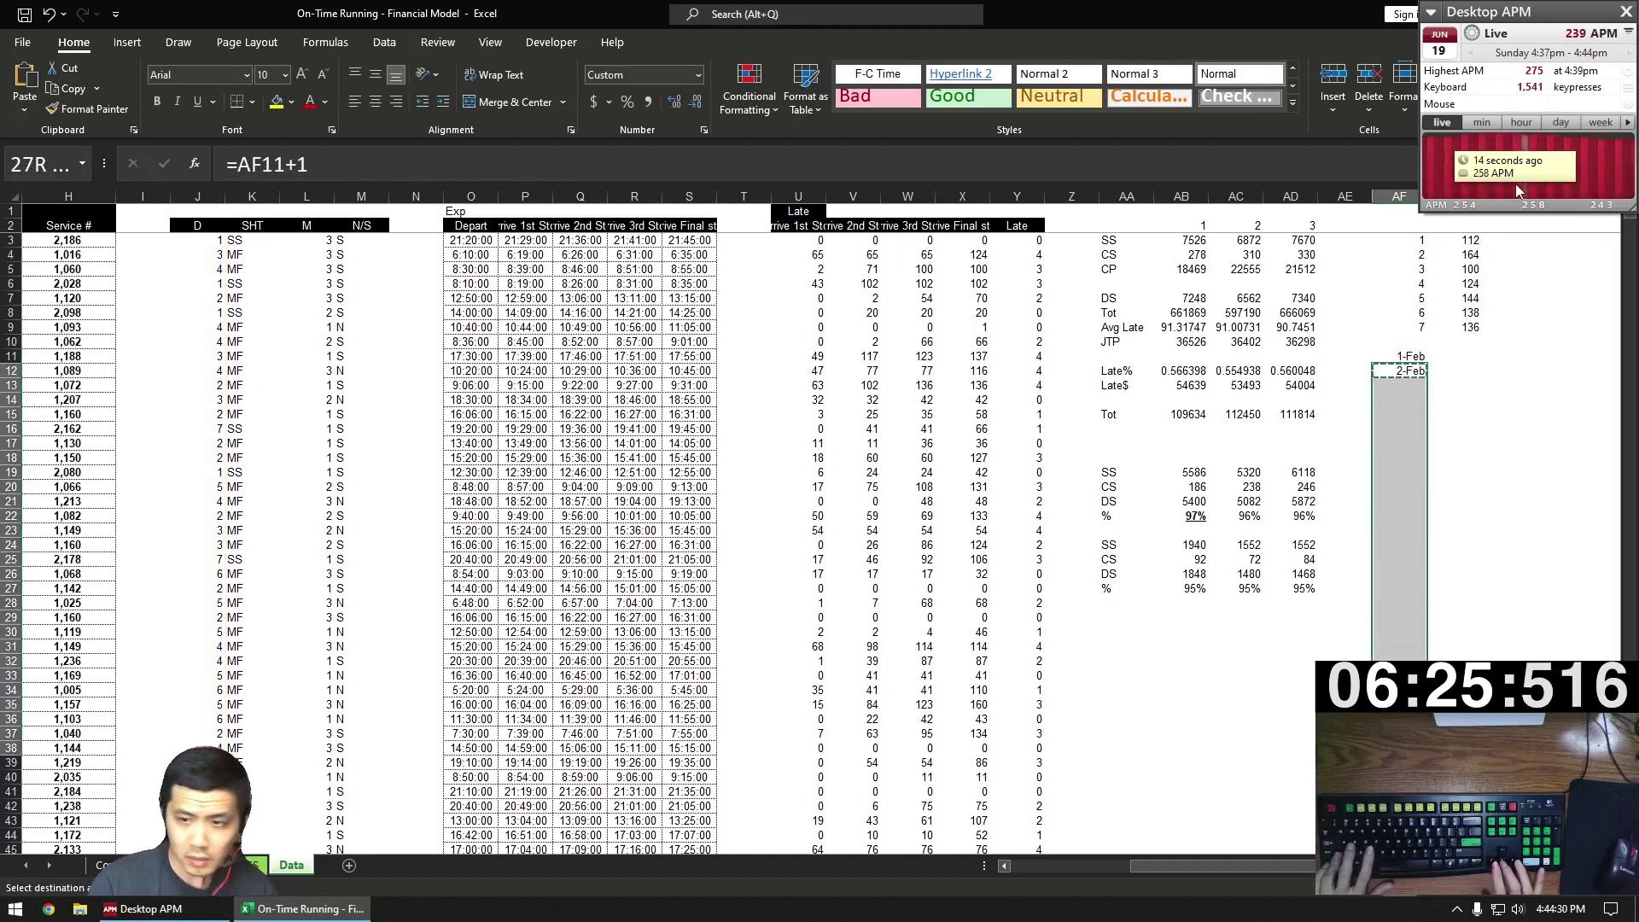
key("ctrl+v")
- Enter =MAXIFS(X:X, A:A, AF11) beside 1-Feb and fill it down through 28-Feb
key("Up")
key("Right")
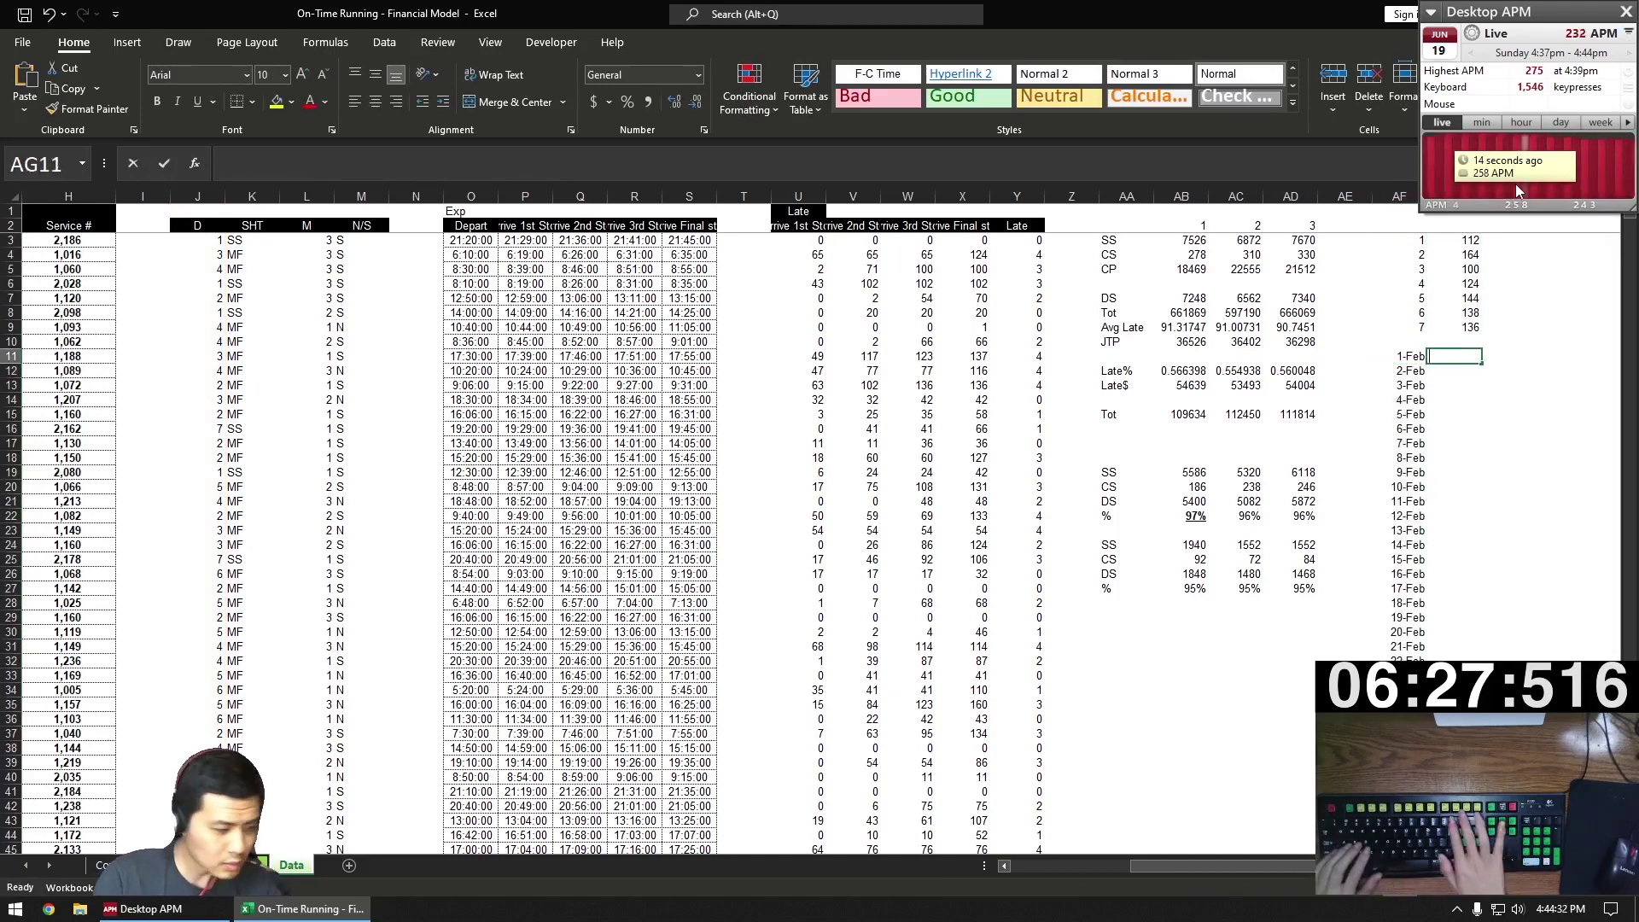
type("=MAXIFS(")
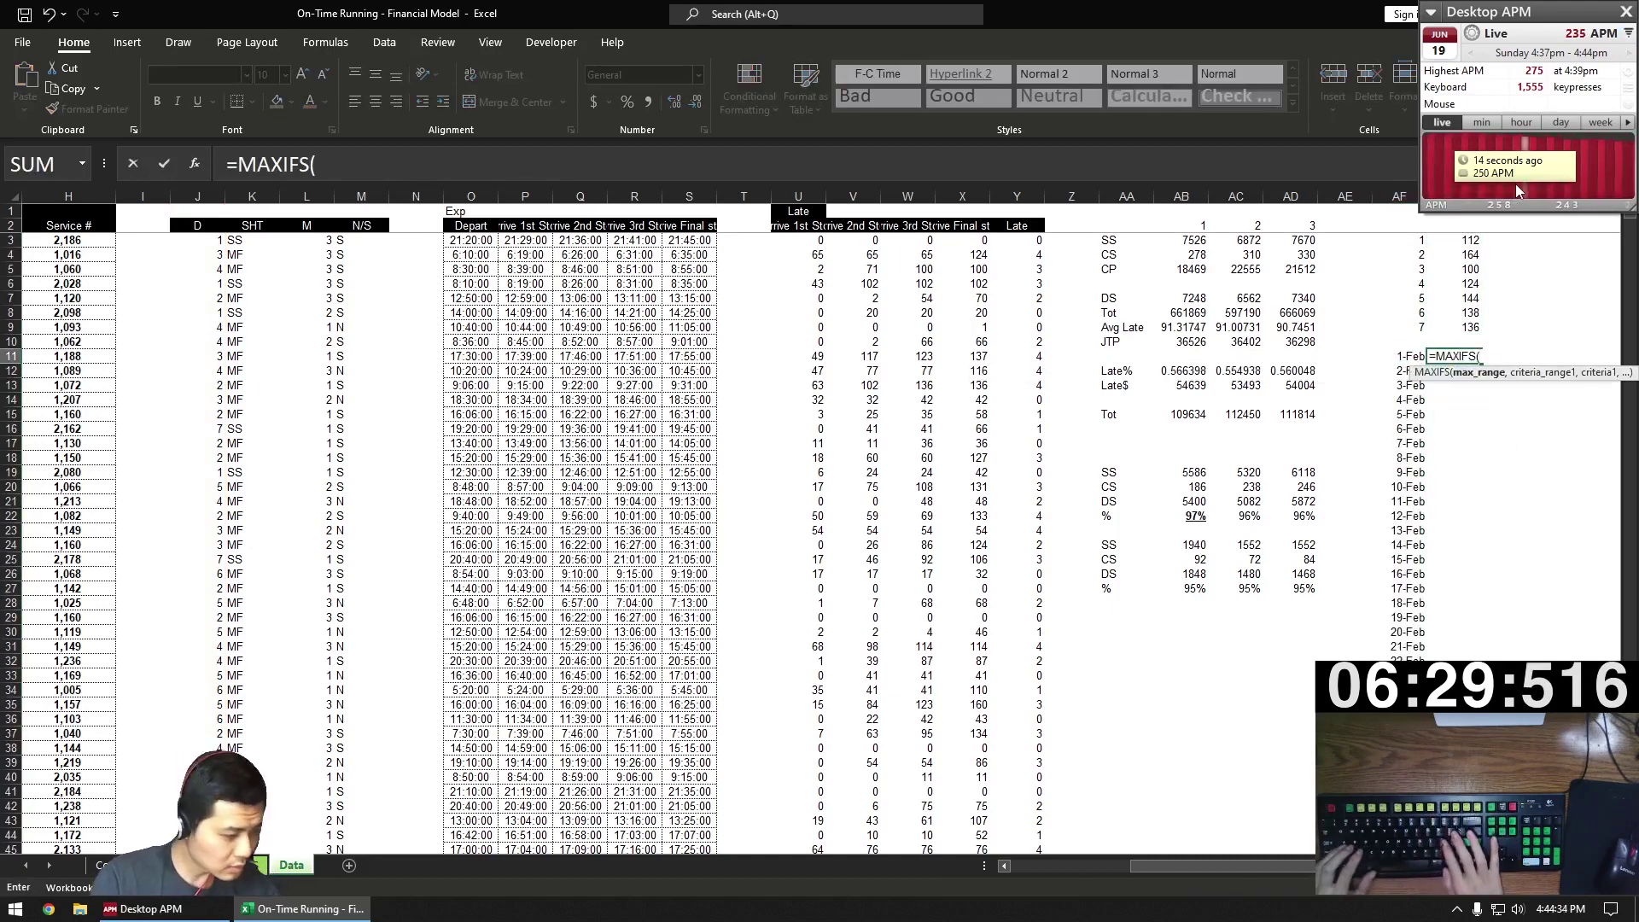
type("X:X, A:A, AF11)")
key("Return")
key("Up")
key("Left")
key("shift+Right")
key("ctrl+c")
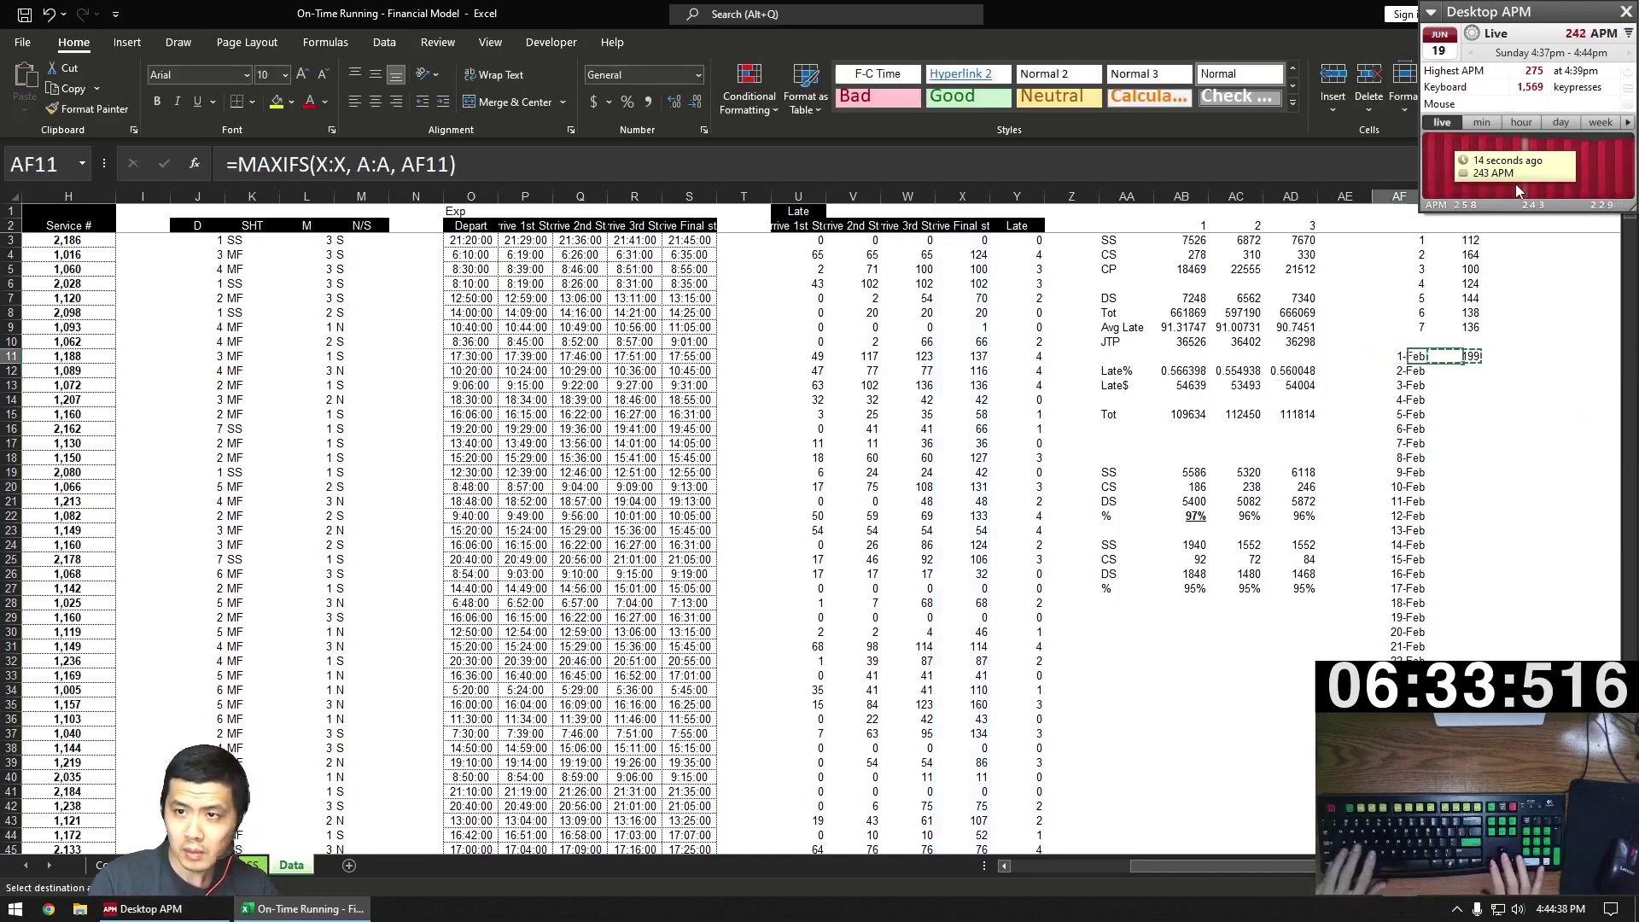
key("ctrl+Down")
key("Right")
key("ctrl+shift+Up")
key("ctrl+v")
key("ctrl+Up")
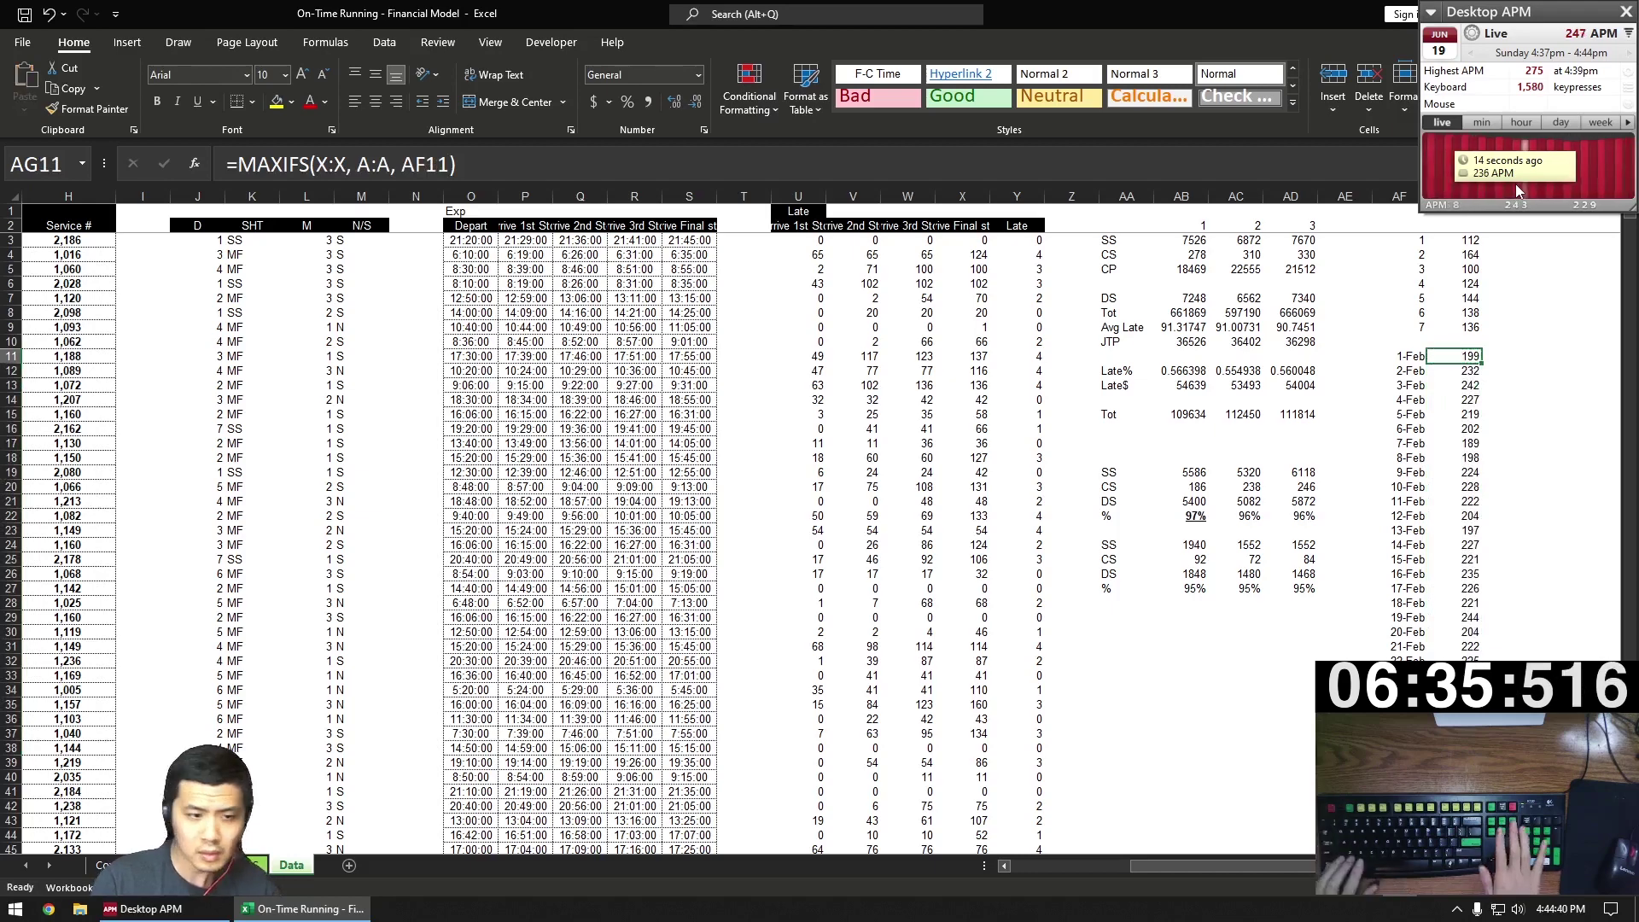
- Move from the Data sheet over to the question sheet
key("ctrl+Page_Up")
key("ctrl+Page_Up")
key("ctrl+Page_Down")
key("ctrl+Page_Up")
- Answer question 1 in C2 with =MF!A74, giving 1,122
key("Right")
key("Right")
key("Down")
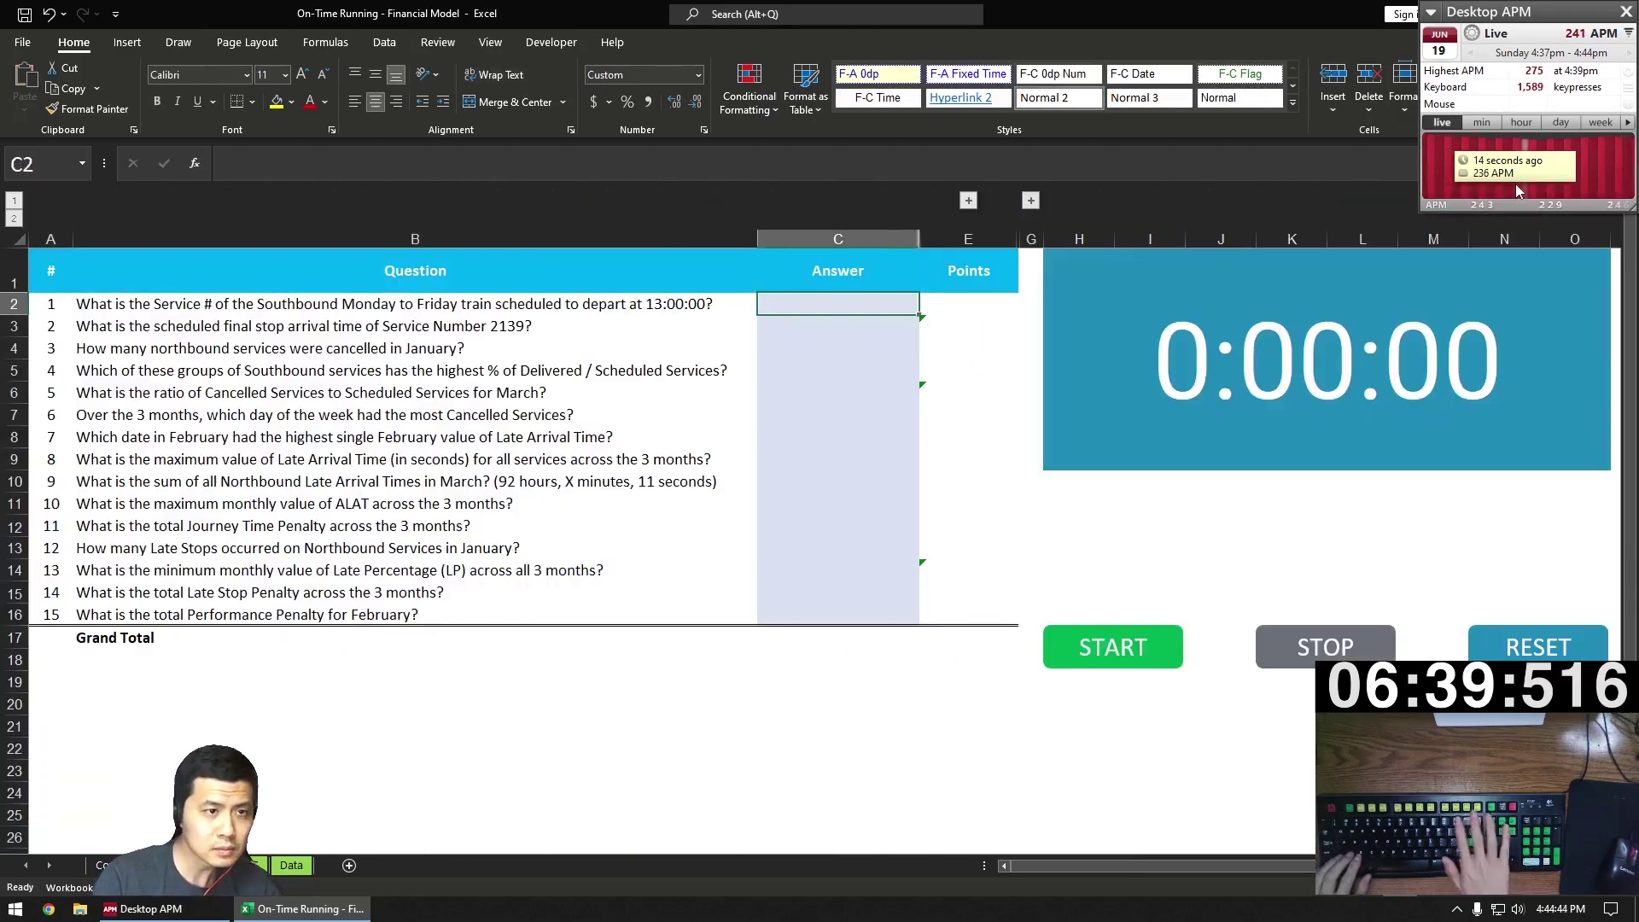
type("=")
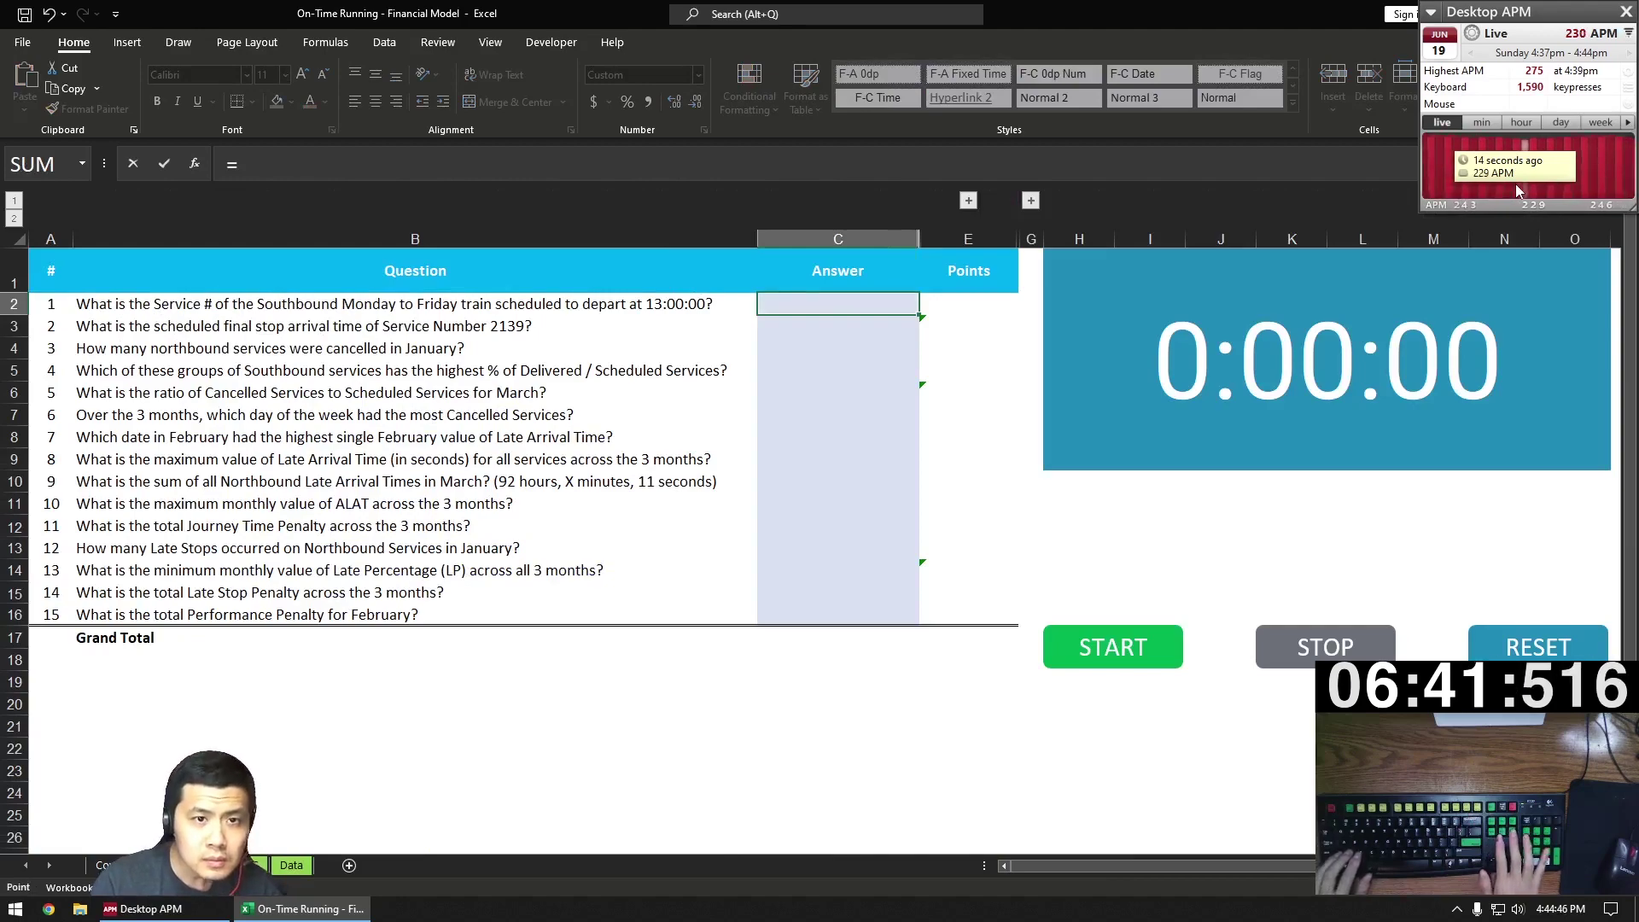
key("ctrl+Page_Down")
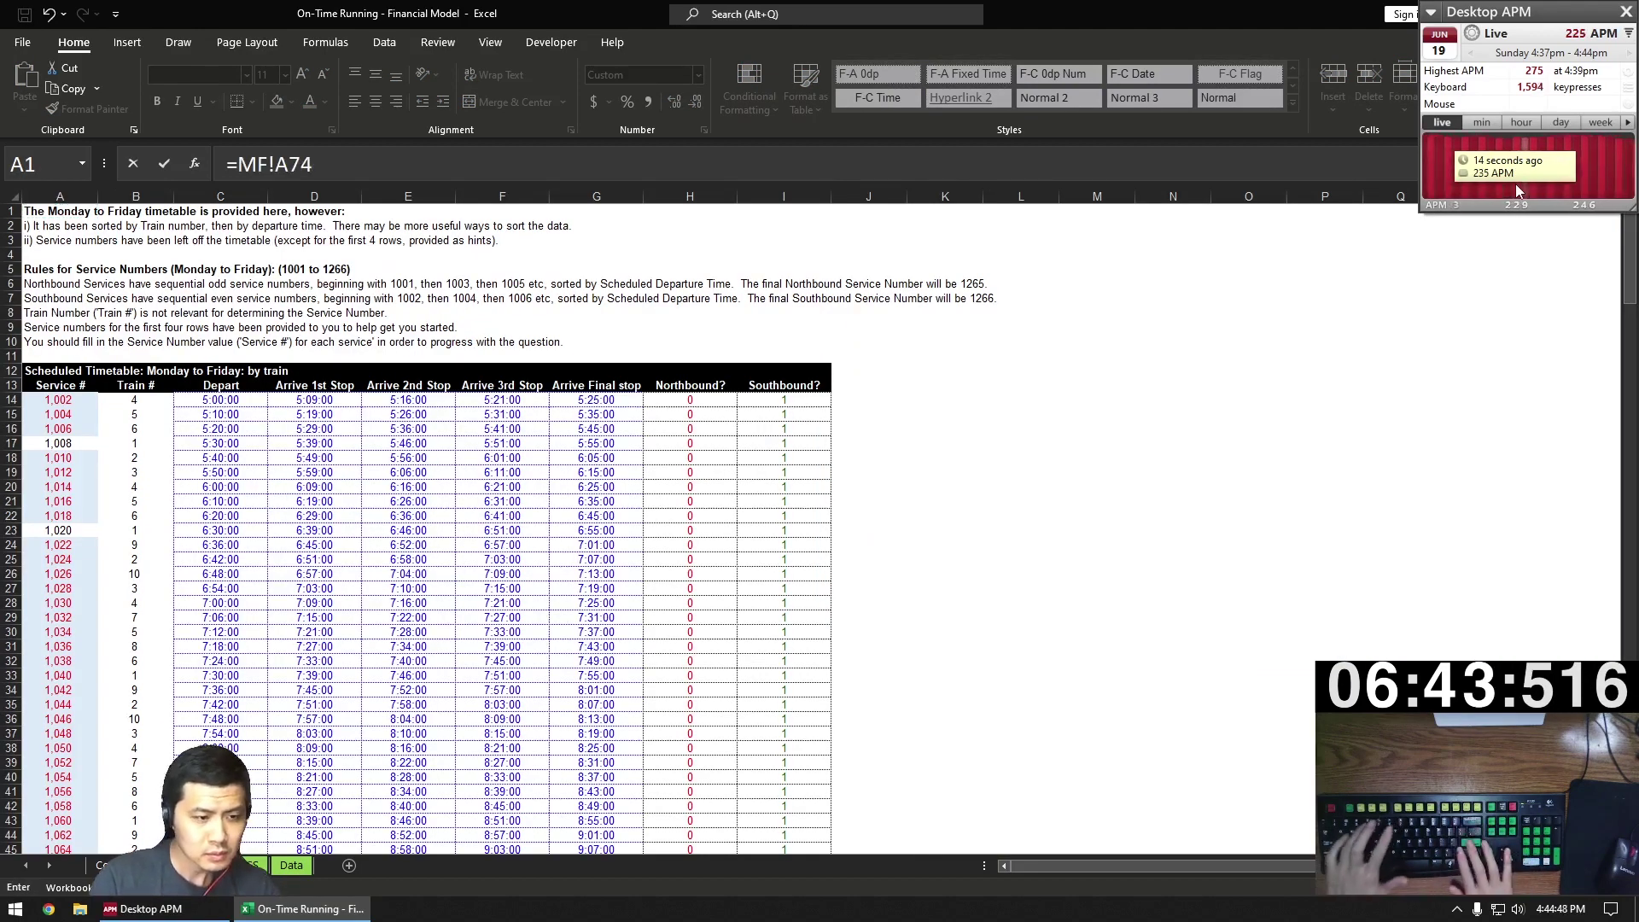
key("Return")
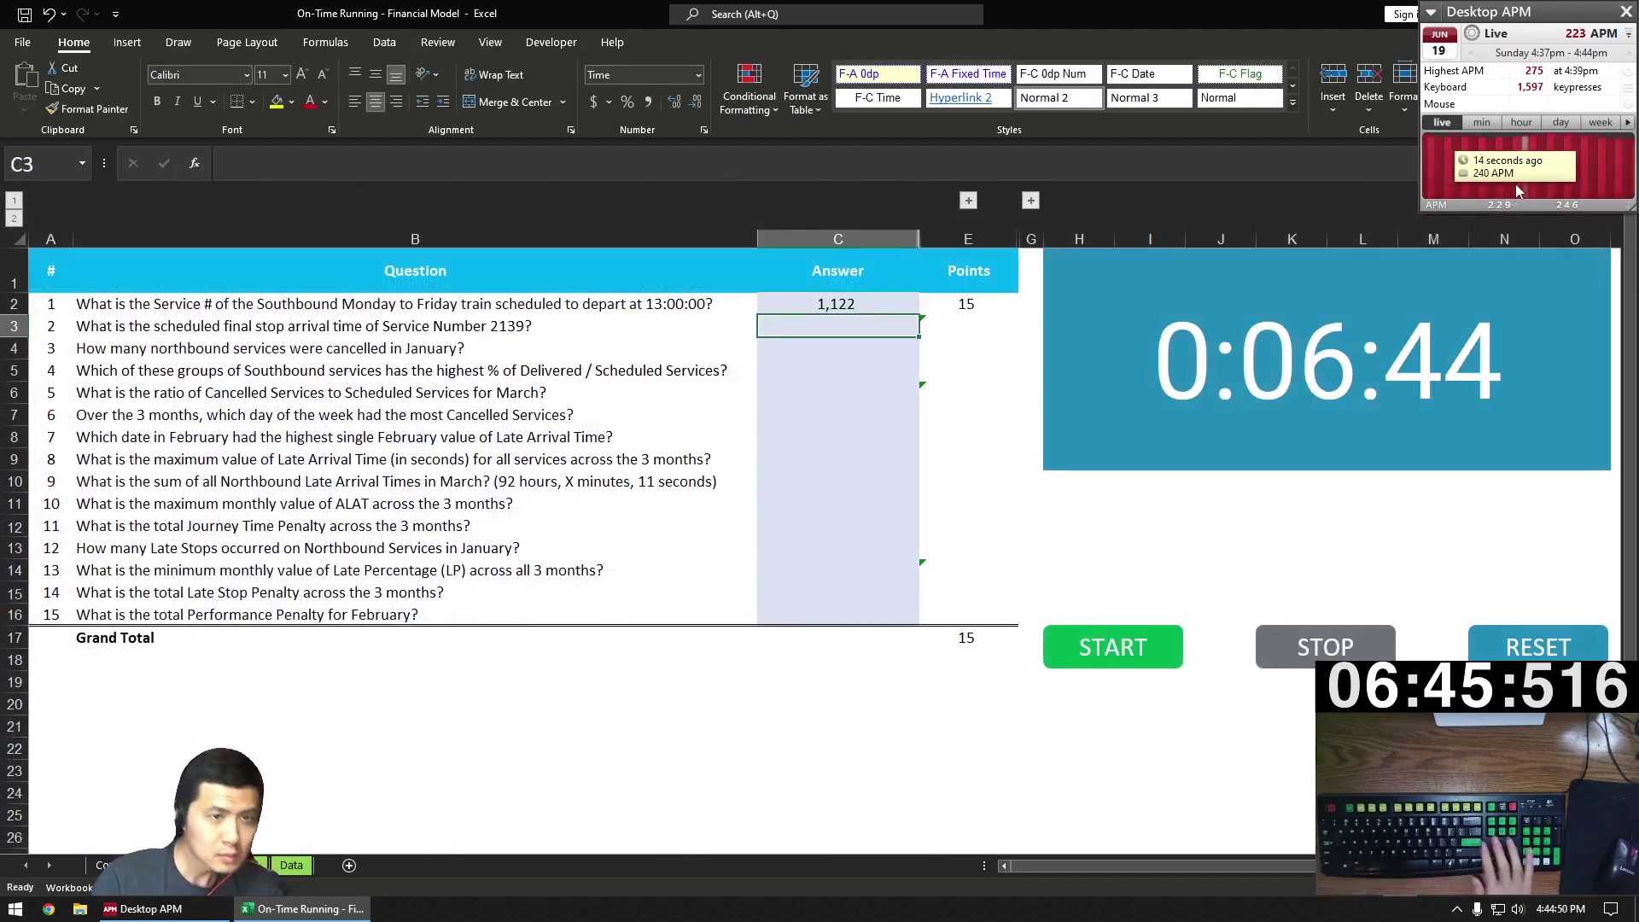
- Build question 2's lookup in C3: =INDEX(SS!G:G, MATCH(2139, SS!A:A, 0))
type("=INDEX(")
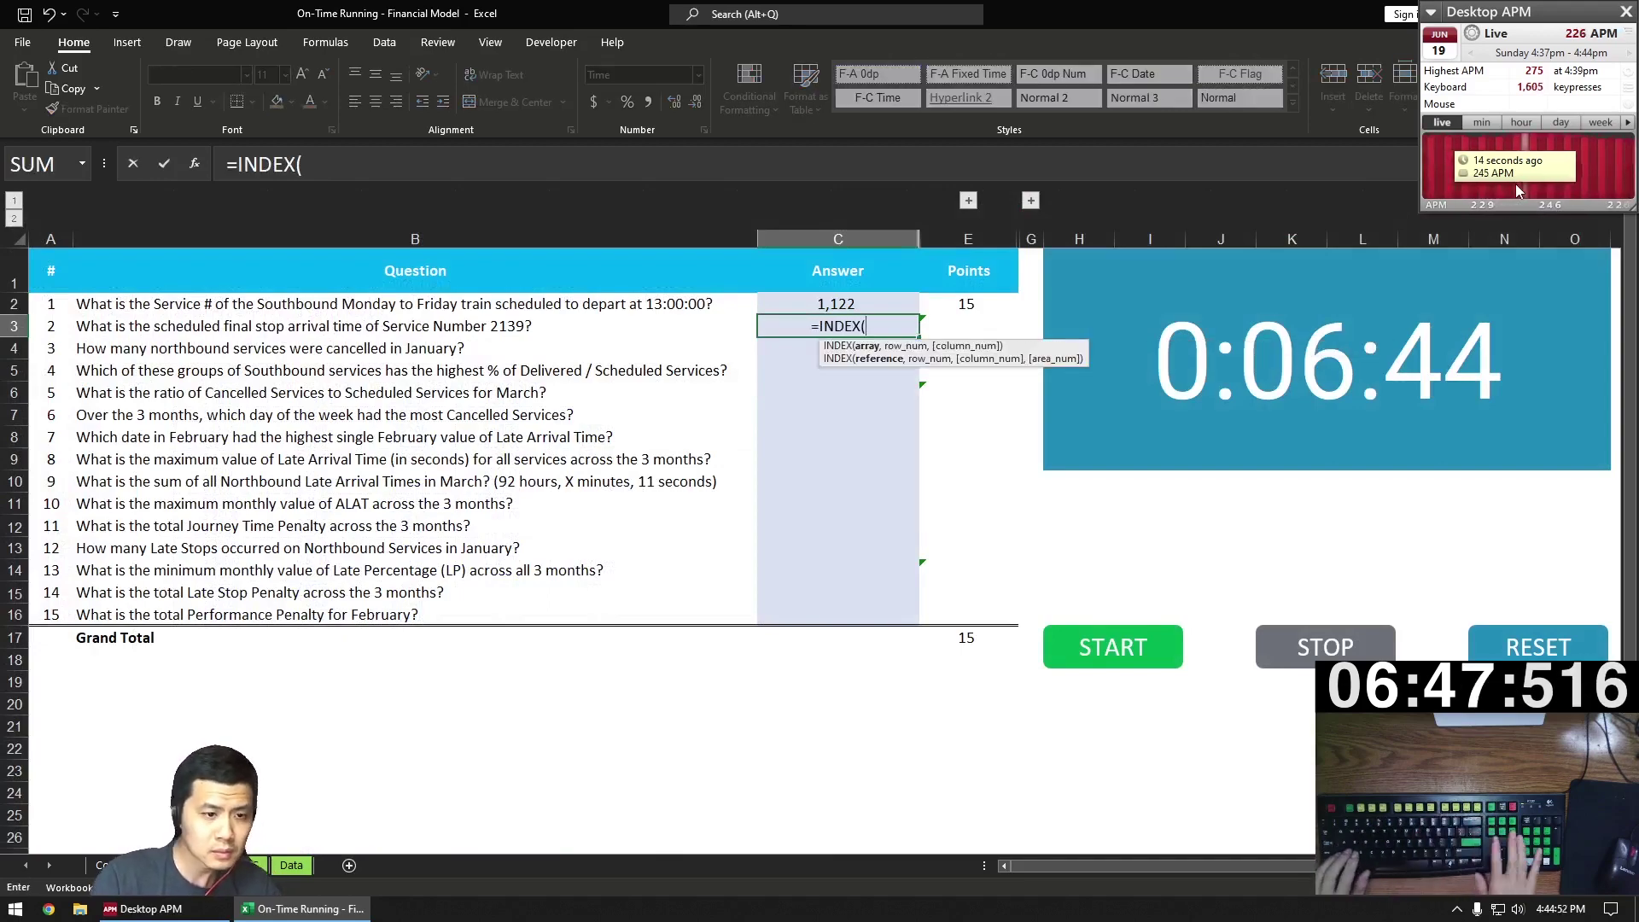
key("ctrl+Page_Down")
key("ctrl+Page_Down")
key("Right")
key("Right")
key("Right")
key("Right")
key("Right")
key("Right")
key("Page_Up")
key("ctrl+Up")
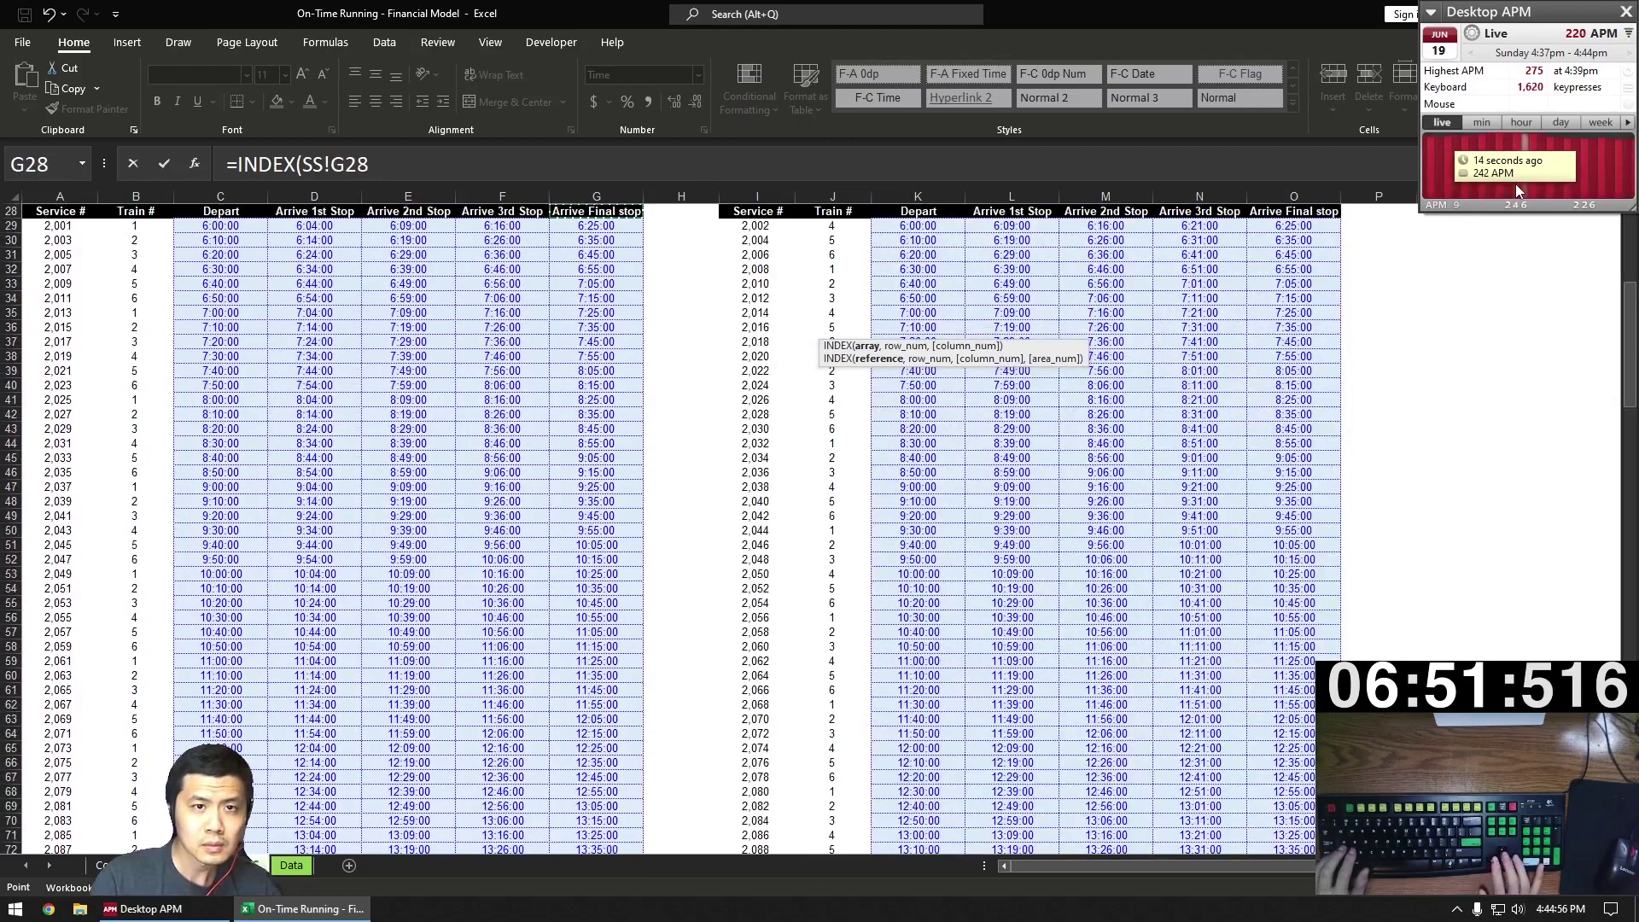
key("Up")
key("Right")
key("ctrl+Up")
key("Left")
key("ctrl+shift+Down")
key("ctrl+shift+Down")
key("ctrl+shift+Down")
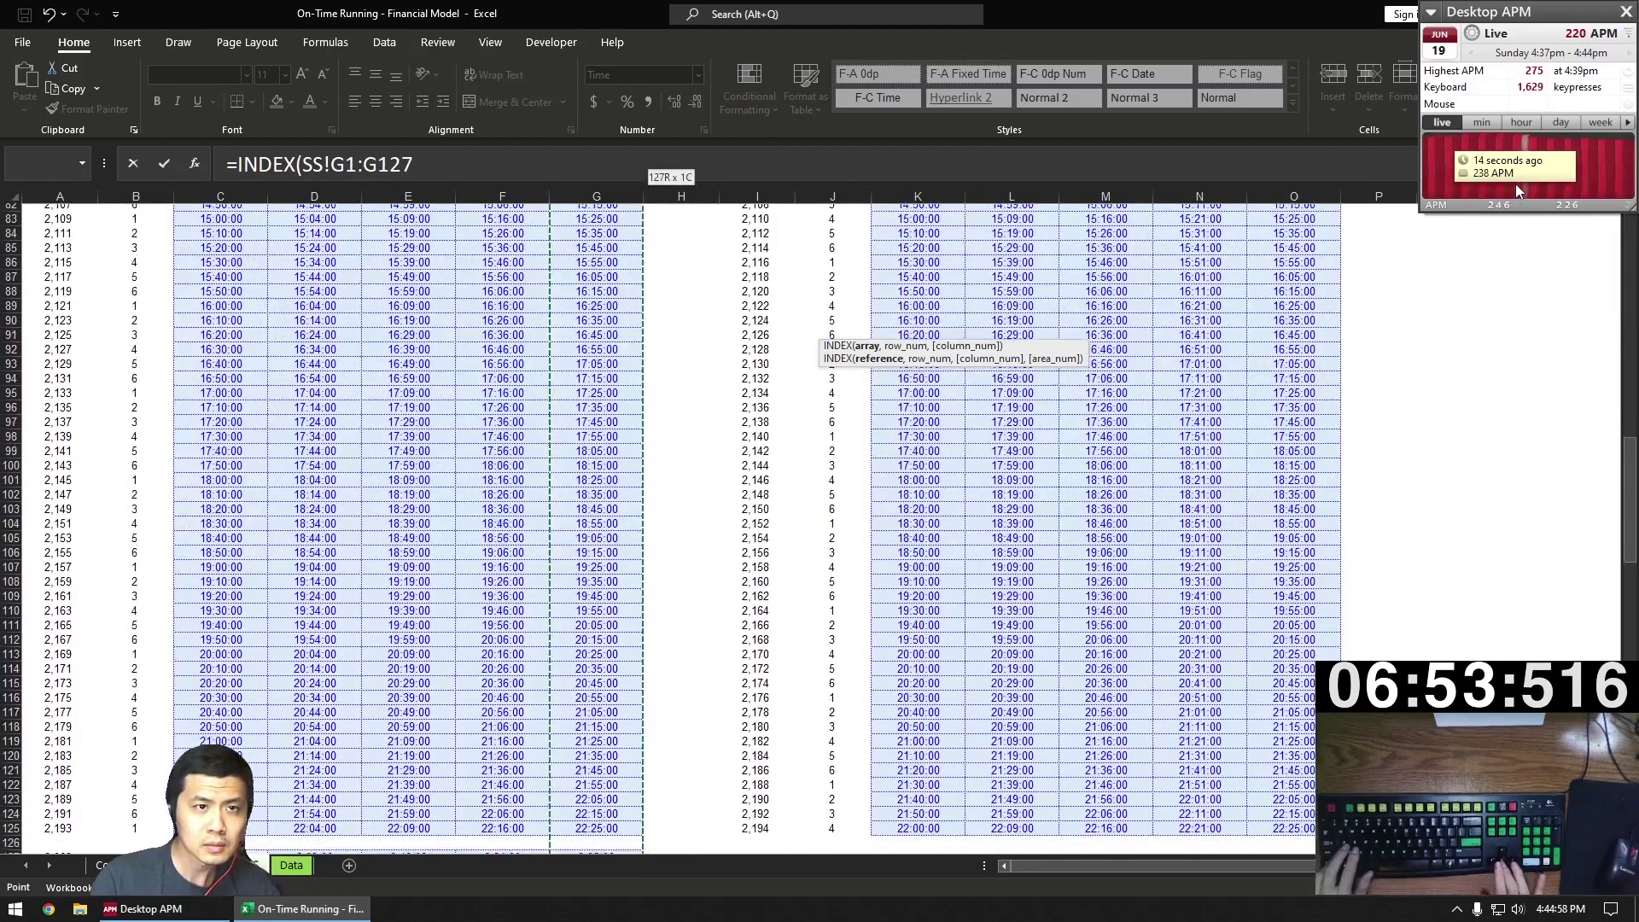
key("ctrl+space")
type(", M")
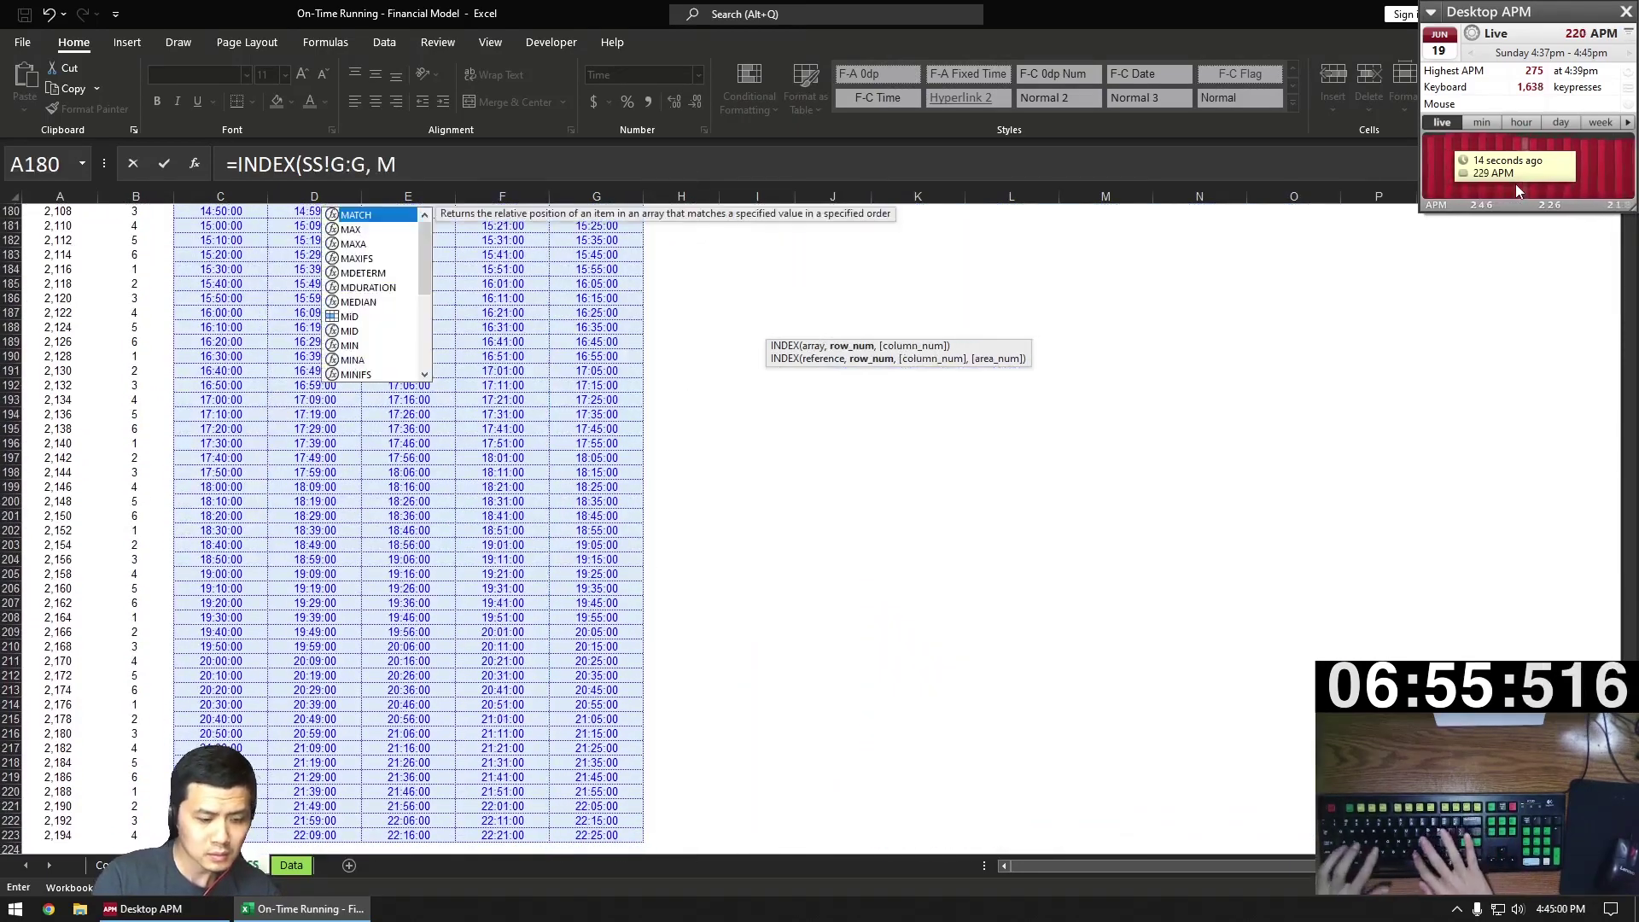
type("ATCH(2139, SS!A:A, 0))")
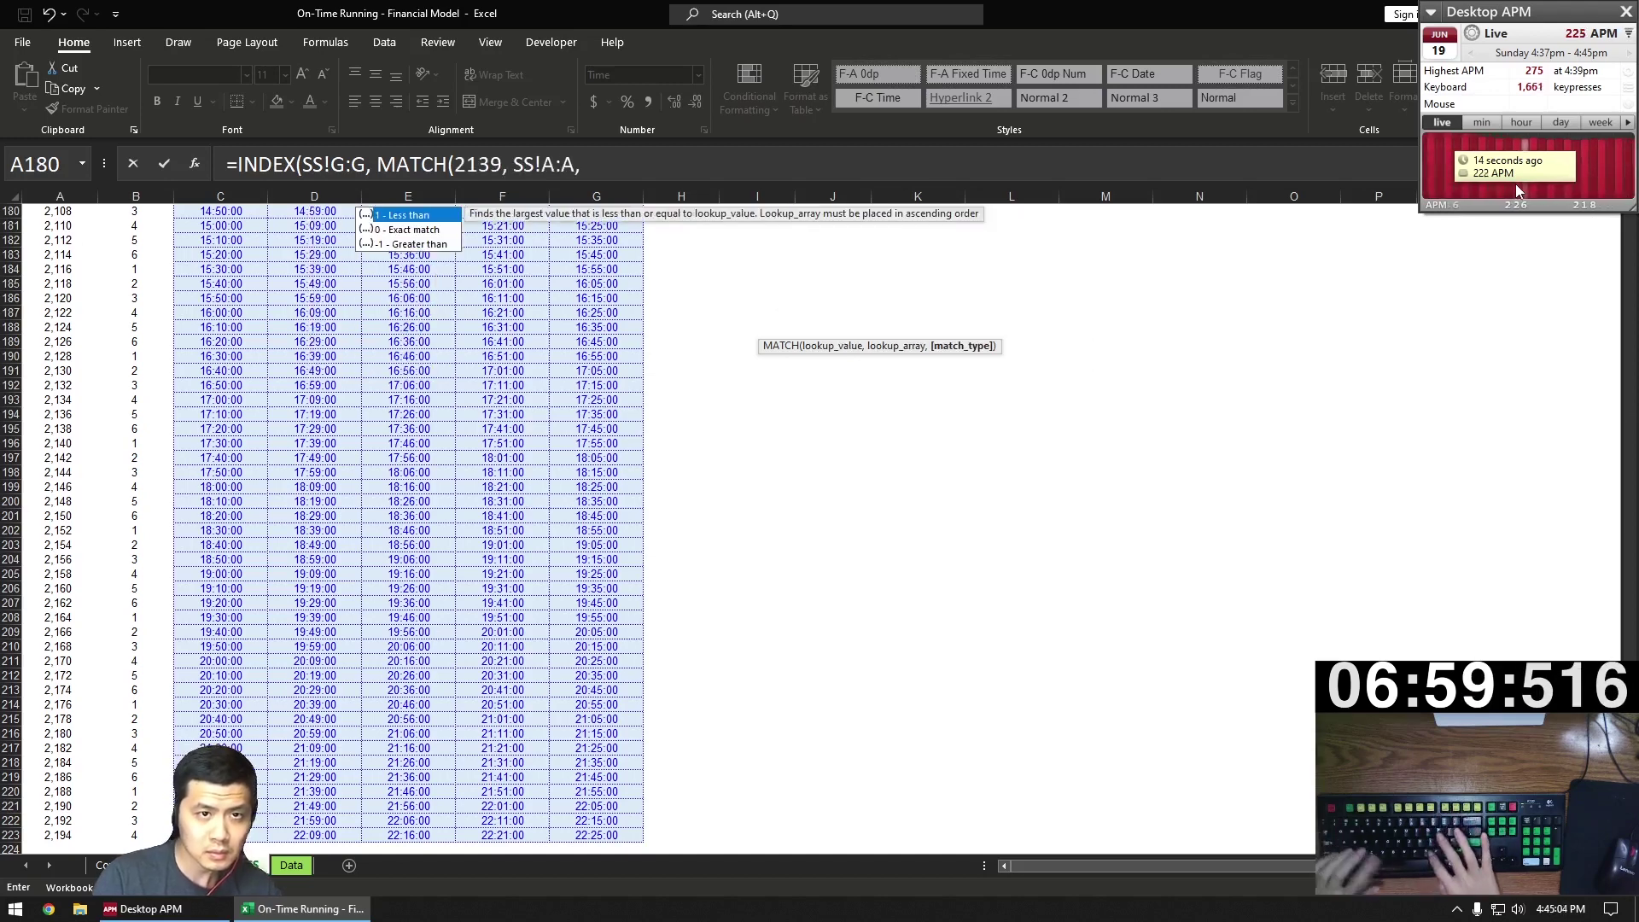
- Commit question 2's lookup and start C4's COUNTIFS with Data!M:M equal to "N"
key("Return")
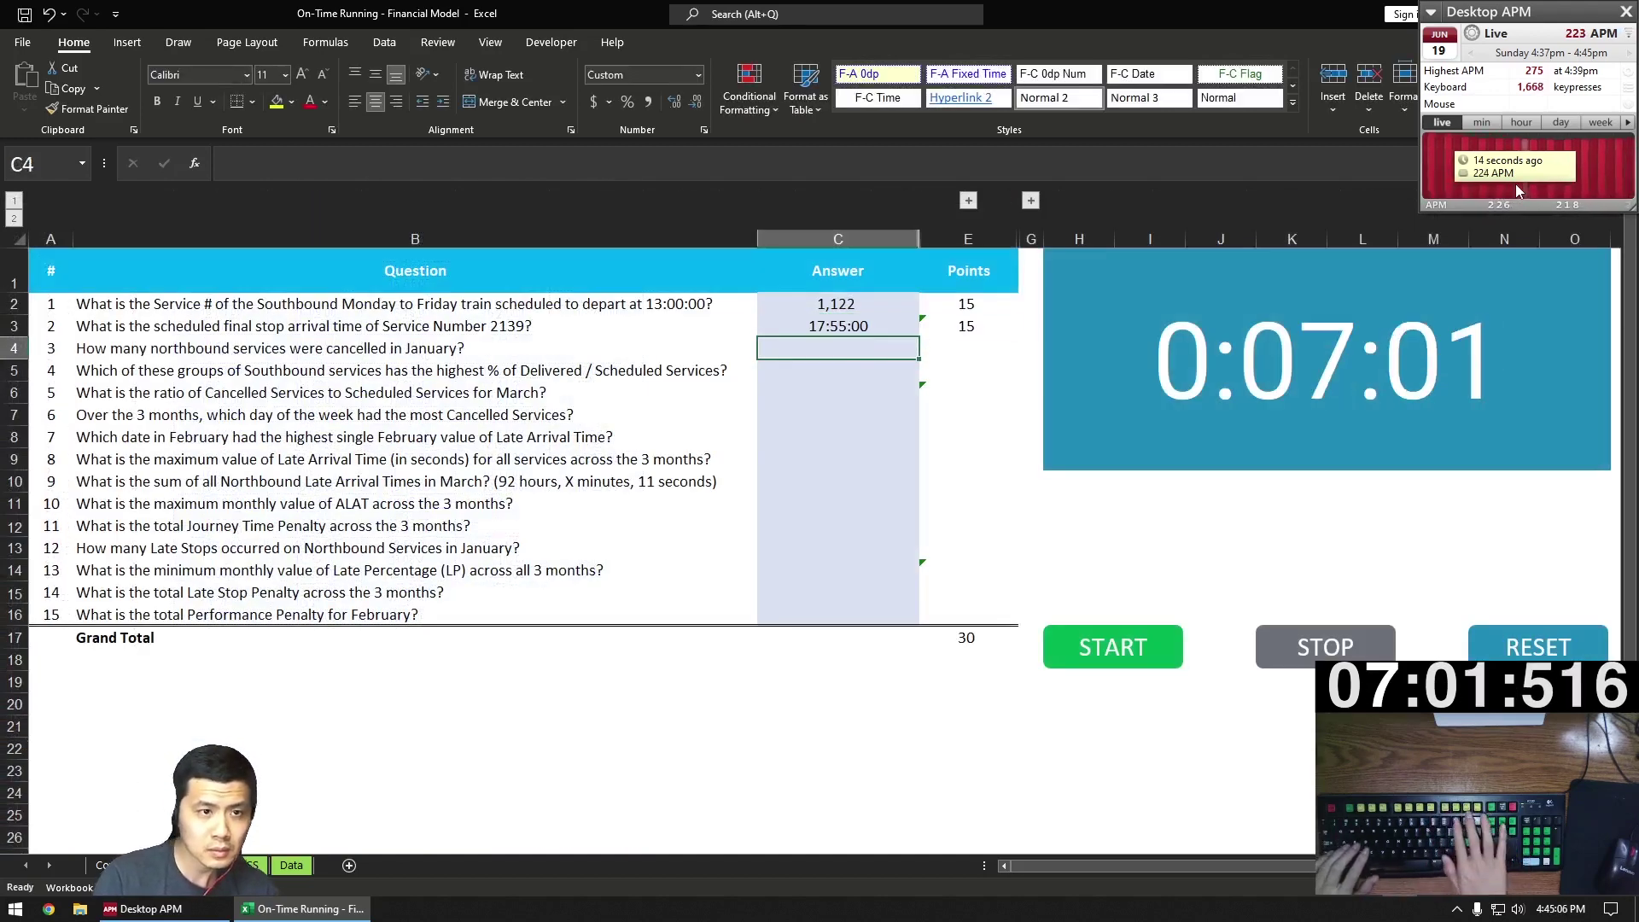
type("=COUNTIFS")
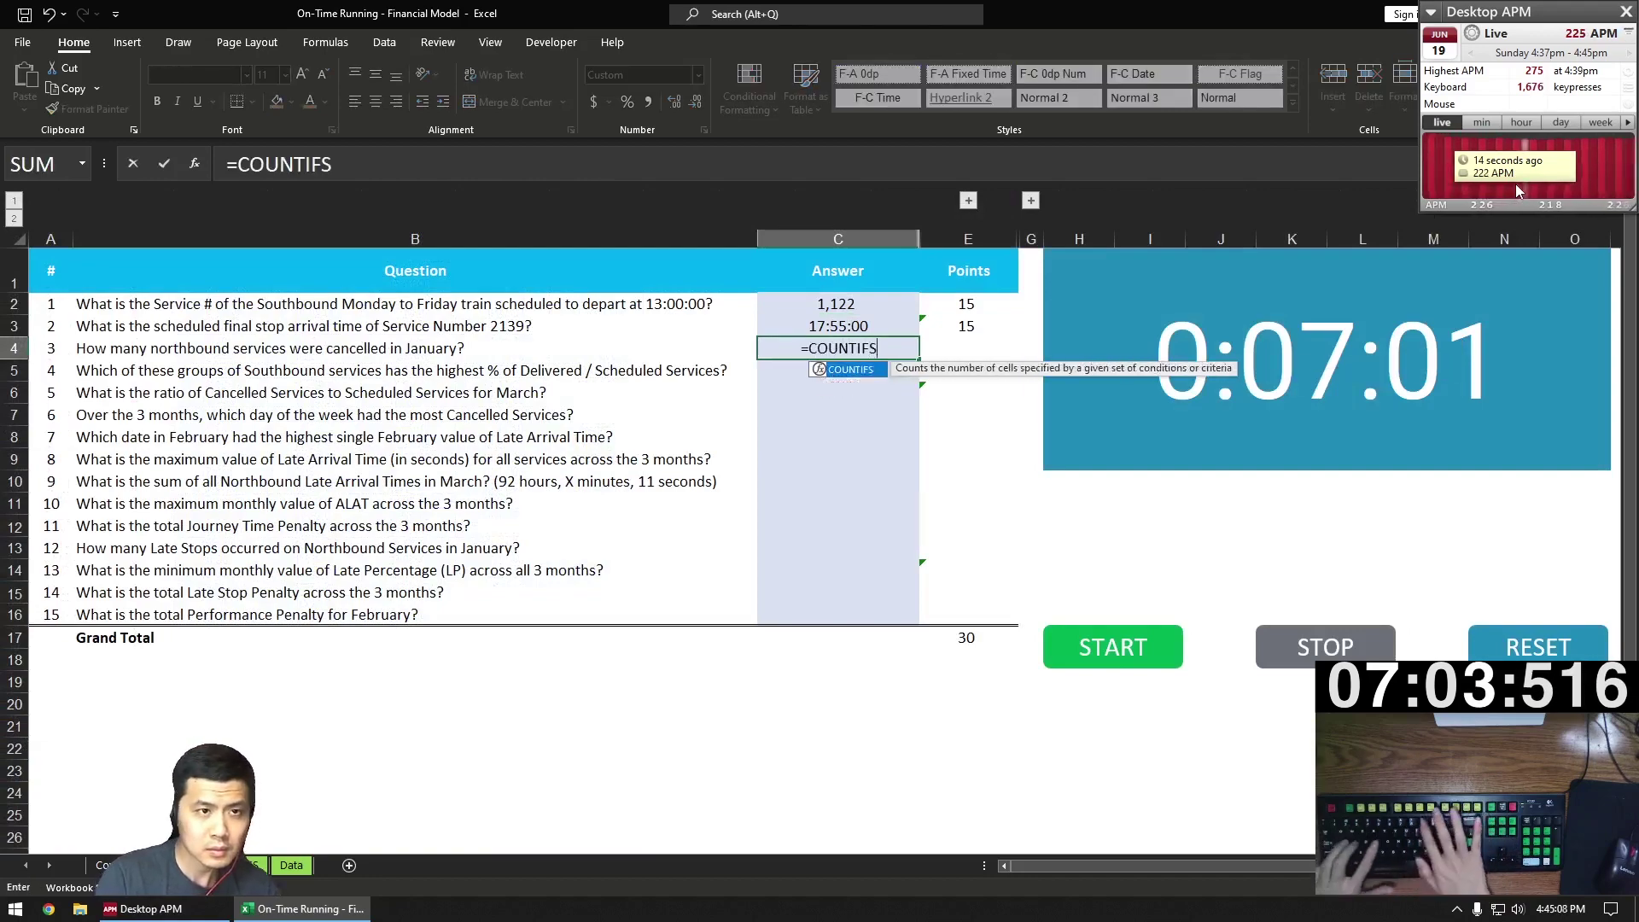
type("(")
key("ctrl+Page_Down")
key("ctrl+Page_Down")
key("ctrl+Page_Down")
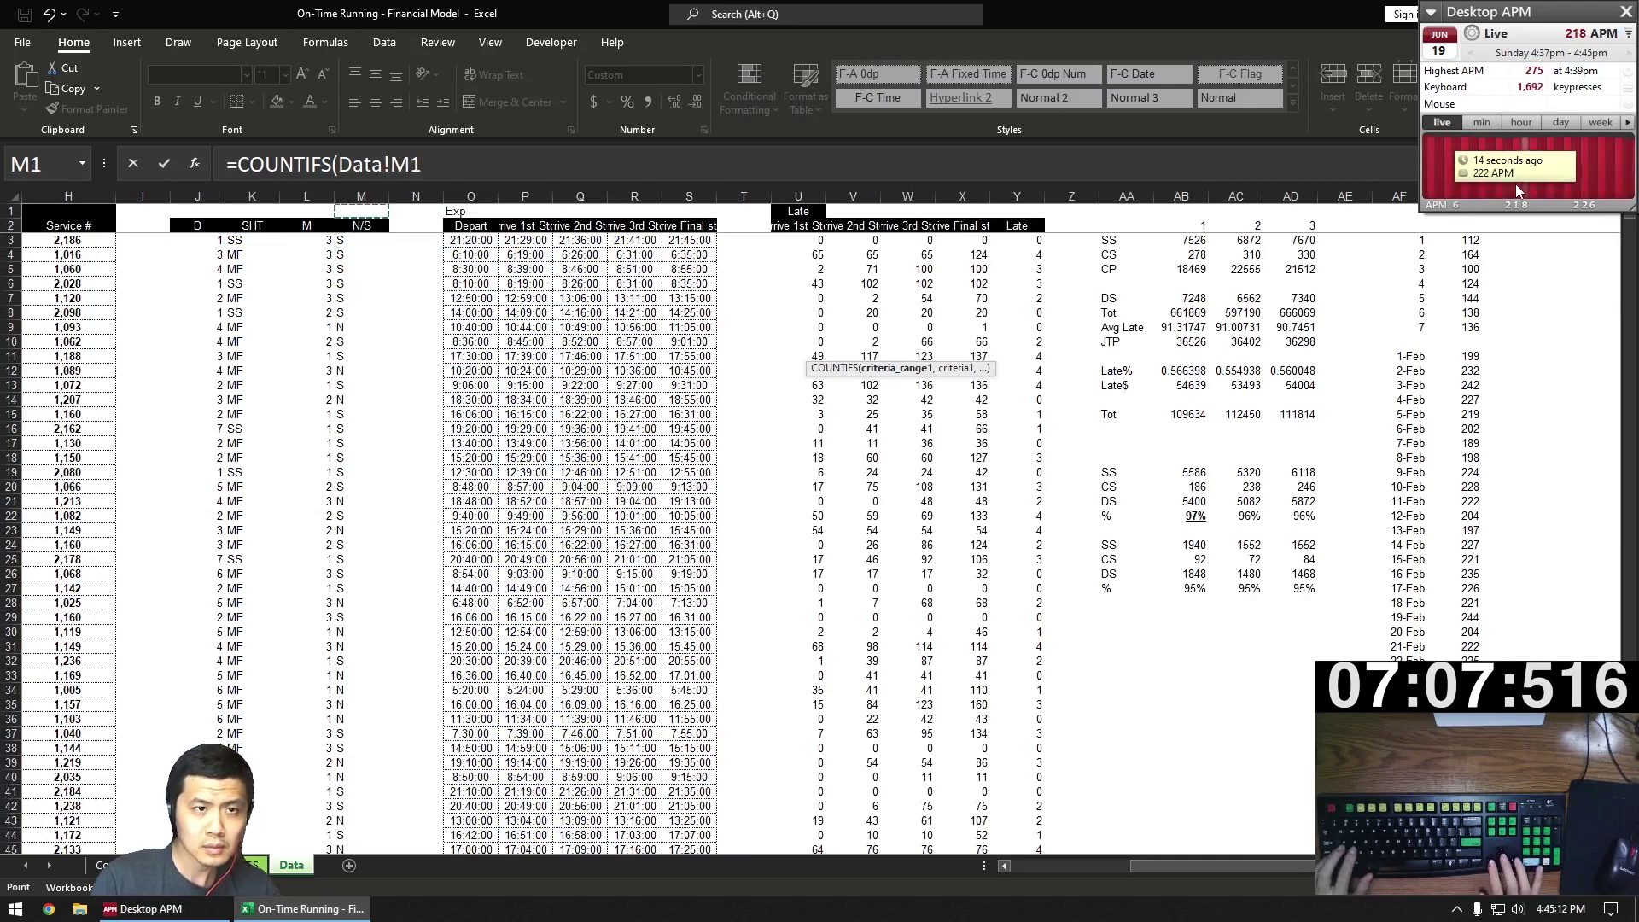
key("shift+Down")
key("ctrl+shift+Down")
key("ctrl+space")
type(",")
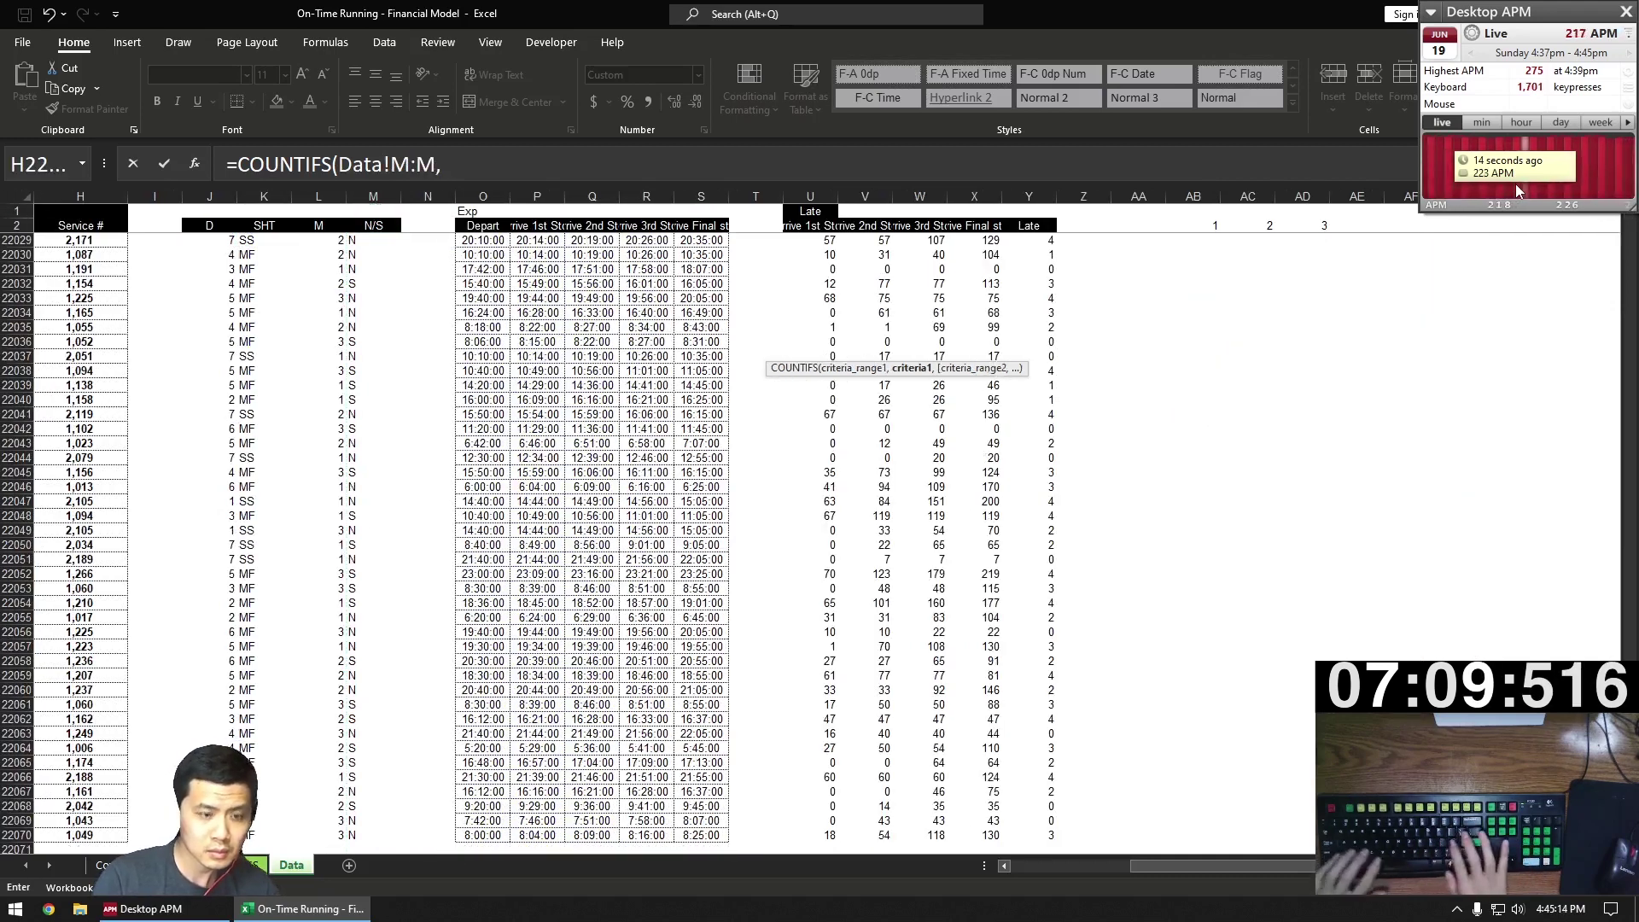
type(" \"N\",")
- Add the January criterion: Data!L:L equal to 1
key("Down")
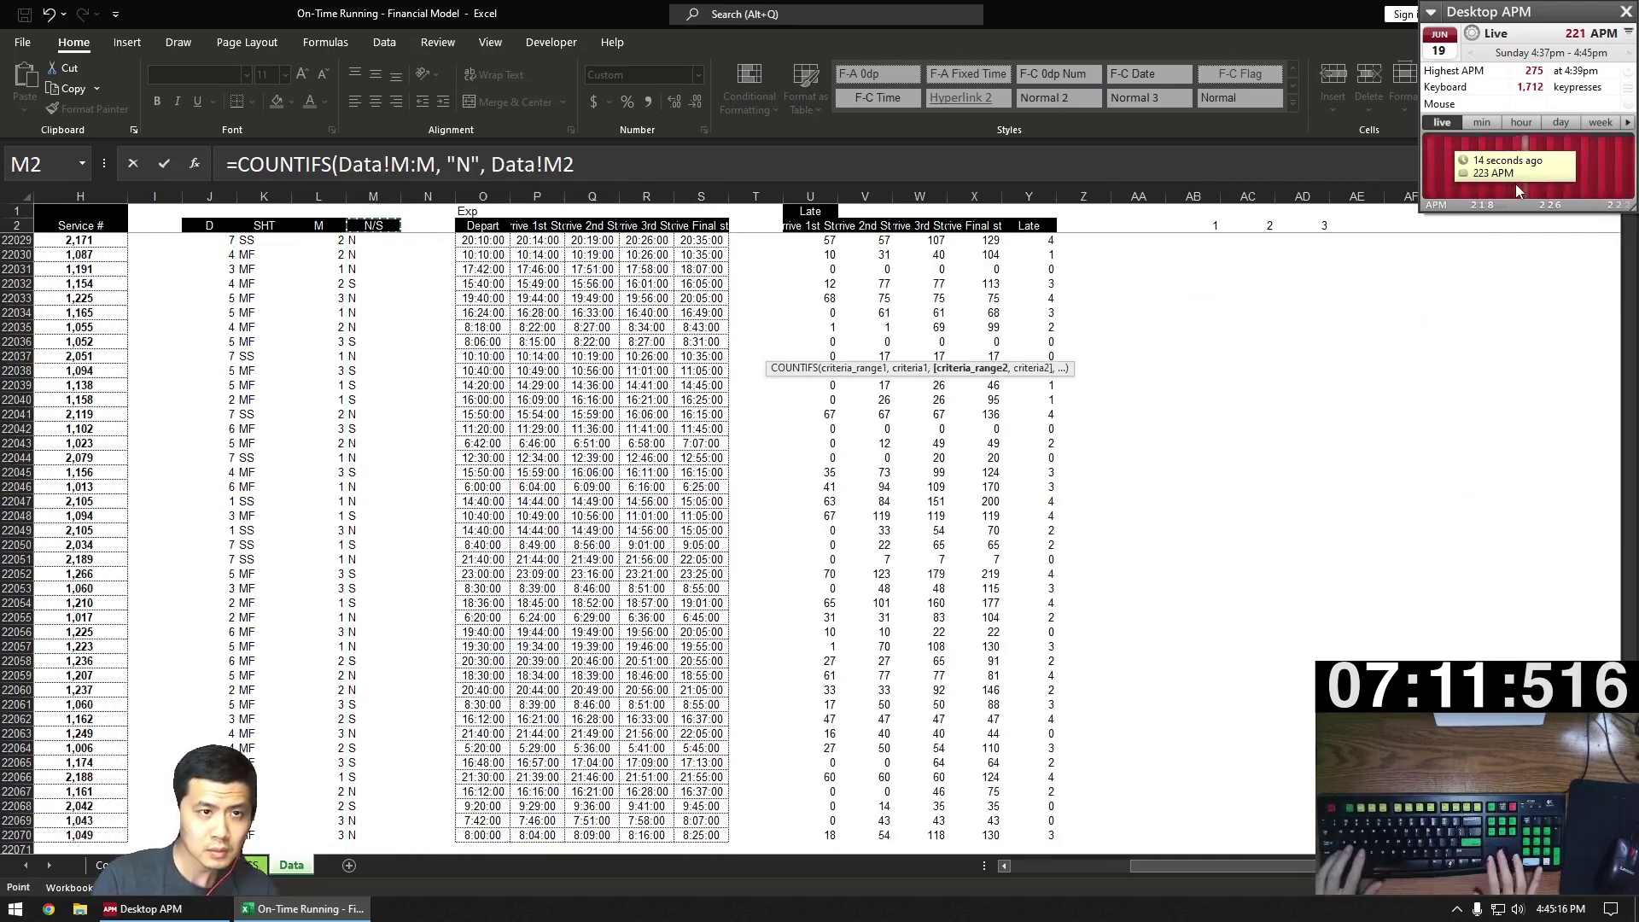
key("Up")
key("Left")
key("ctrl+shift+Down")
key("ctrl+space")
type(", 21")
key("BackSpace")
key("BackSpace")
type("1,")
- Add Data!C:C equal to "Cancelled" and enter the count, giving 139
key("ctrl+Left")
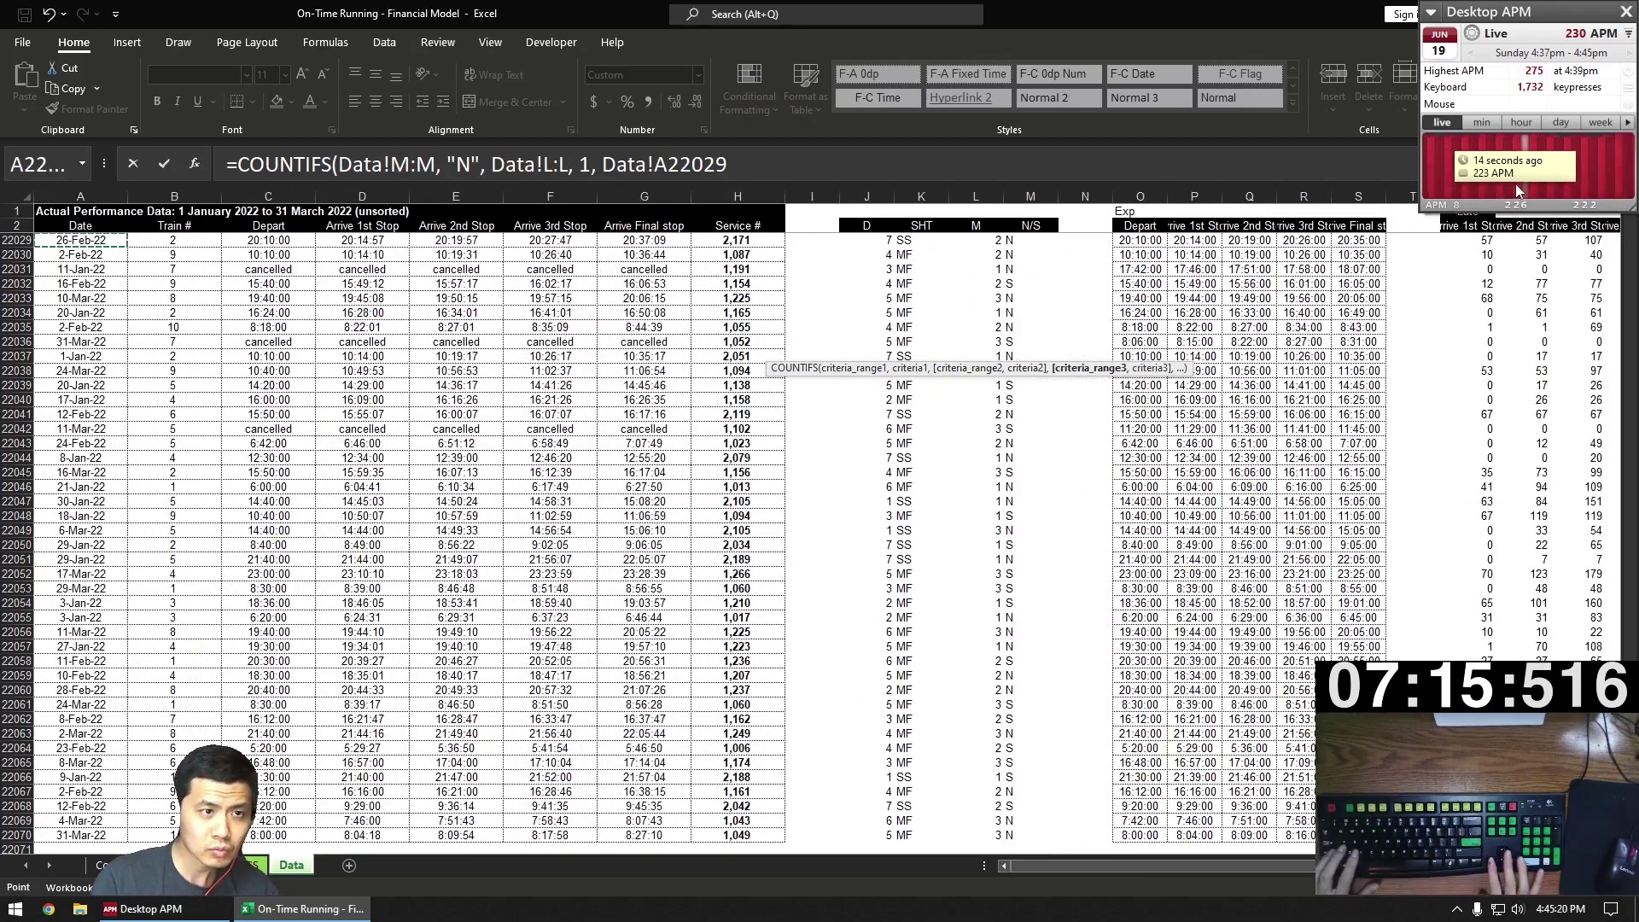
key("Right")
key("Right")
key("Right")
key("Left")
key("ctrl+shift+Down")
key("ctrl+space")
type(", \"Cancelled\"")
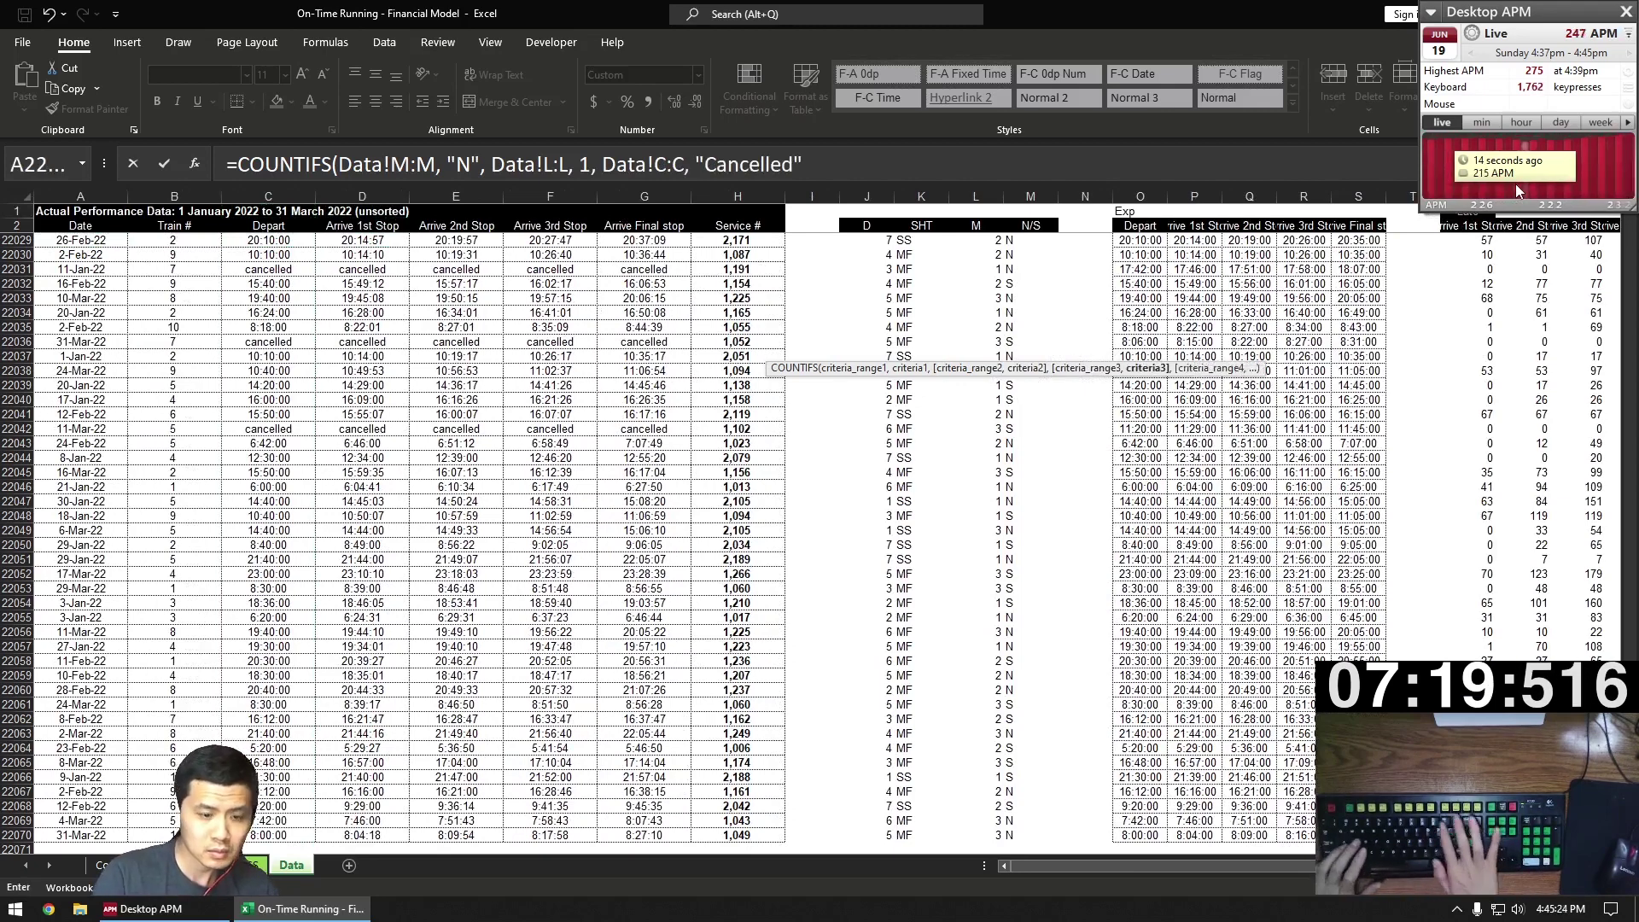
key("Return")
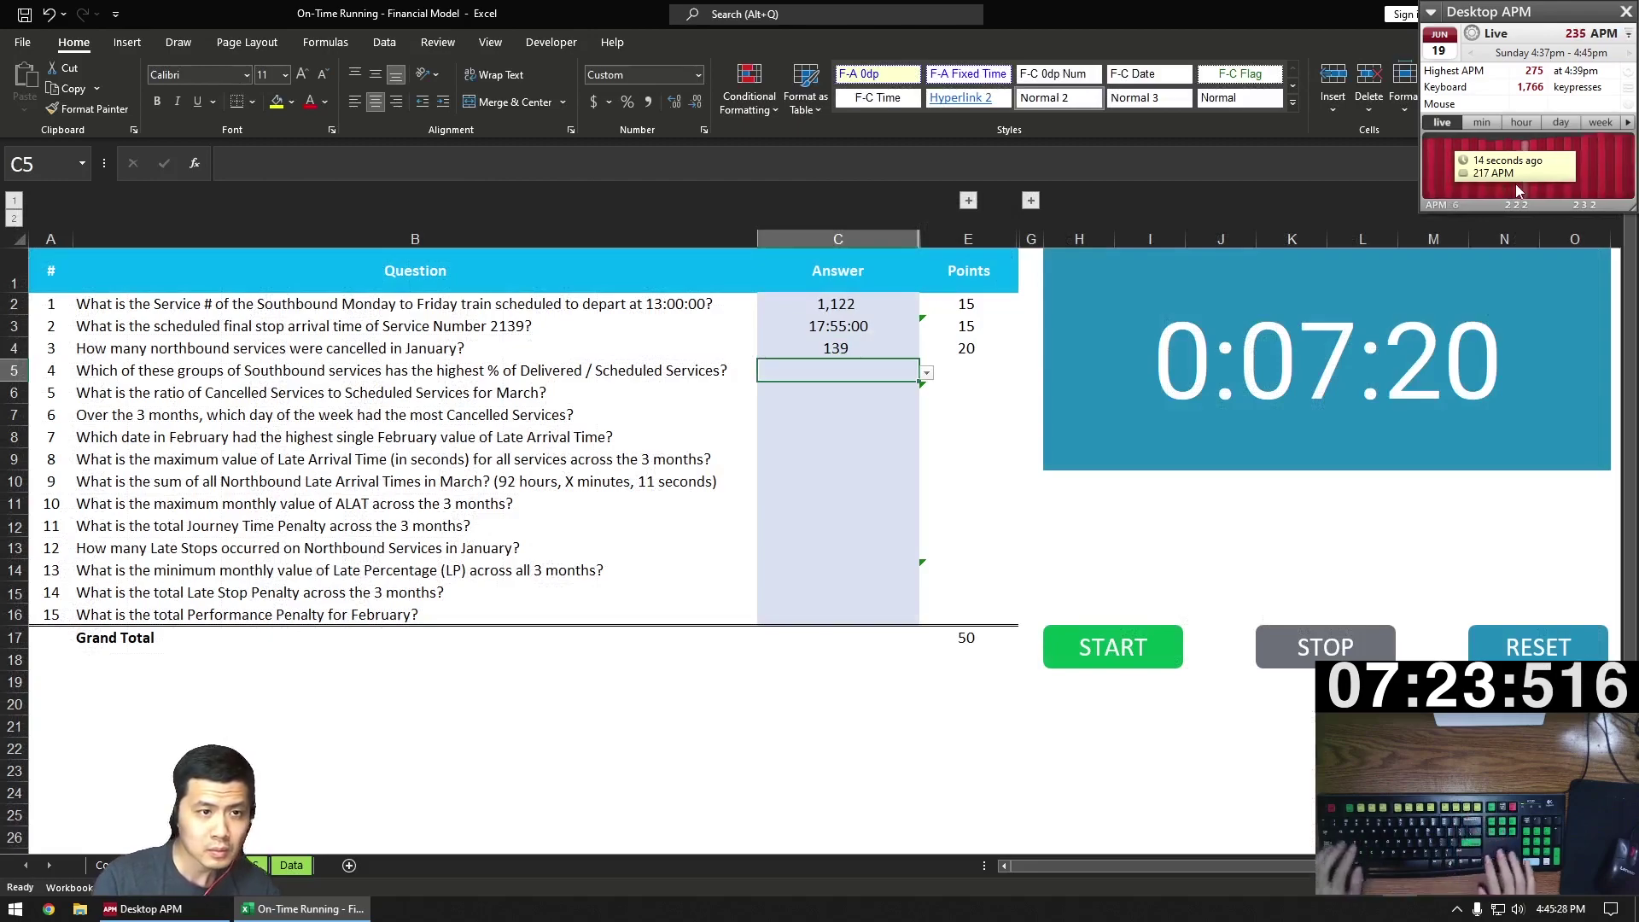
- Check the southbound count formulas and SS/CS percentages on the Data sheet
key("ctrl+Page_Down")
key("ctrl+Page_Down")
key("ctrl+Page_Down")
key("ctrl+Page_Down")
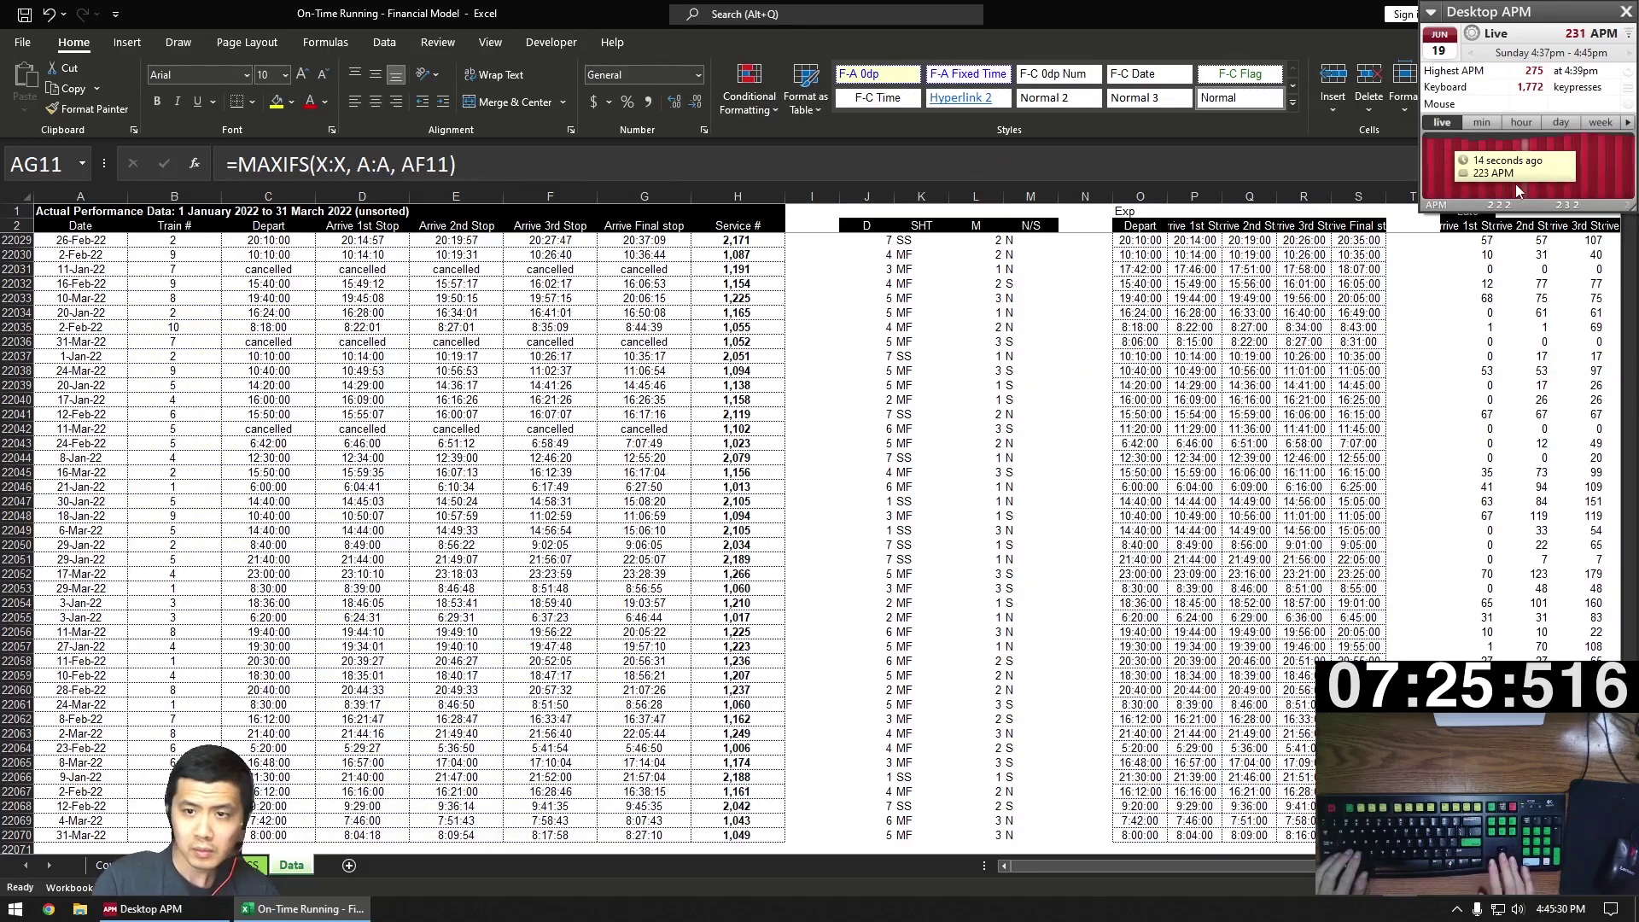
key("Right")
key("Right")
key("Left")
key("Left")
key("Left")
key("Left")
key("Left")
key("Left")
key("Left")
key("Left")
key("Left")
key("Left")
key("Left")
key("Left")
key("Down")
key("Down")
key("Down")
key("Down")
key("Down")
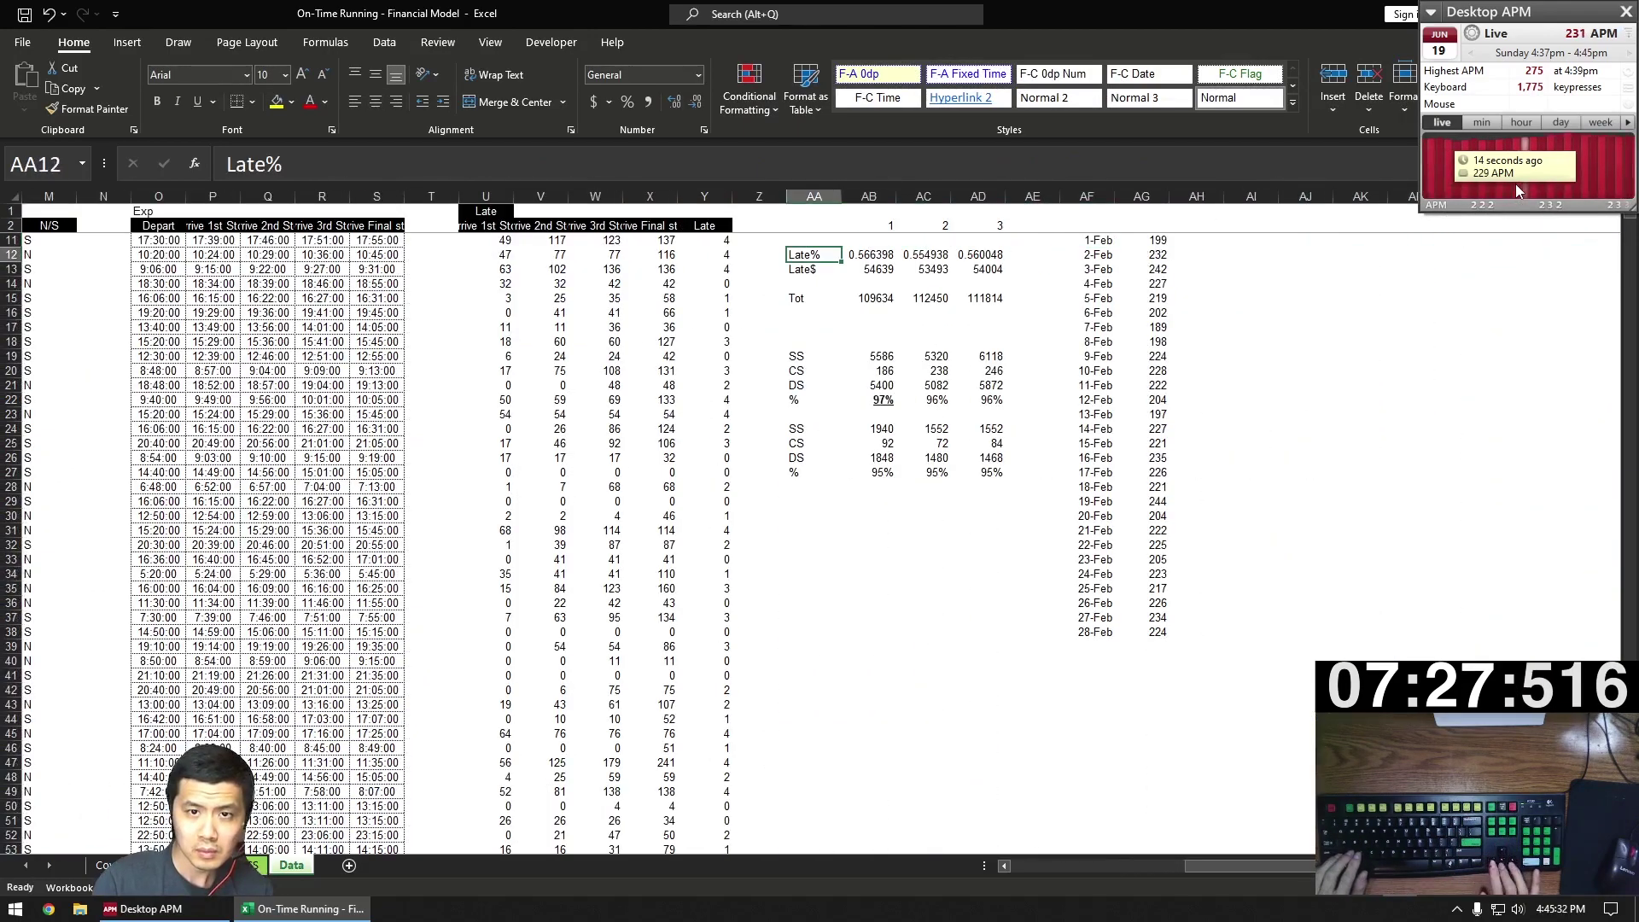
key("Right")
key("Down")
key("Down")
key("Down")
key("Down")
key("Down")
key("Up")
key("Up")
key("F2")
key("Return")
key("Down")
key("Down")
- Answer question 4 by choosing January Monday-Friday from C5's dropdown
key("ctrl+Page_Up")
key("ctrl+Page_Up")
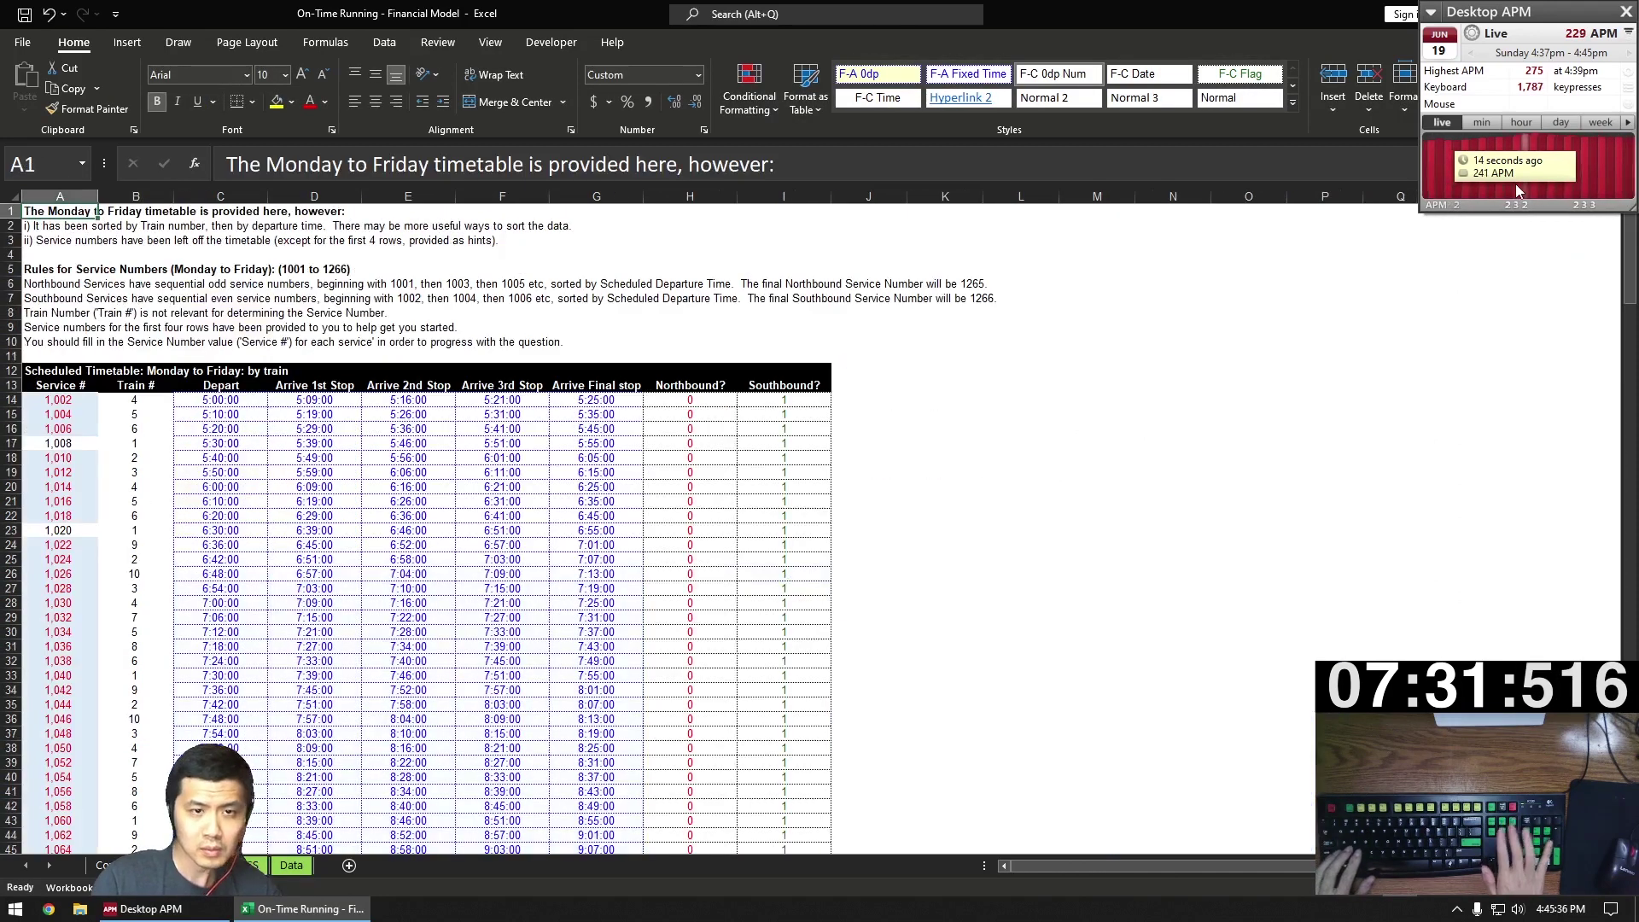
key("ctrl+Page_Up")
key("alt+Down")
key("Return")
key("Return")
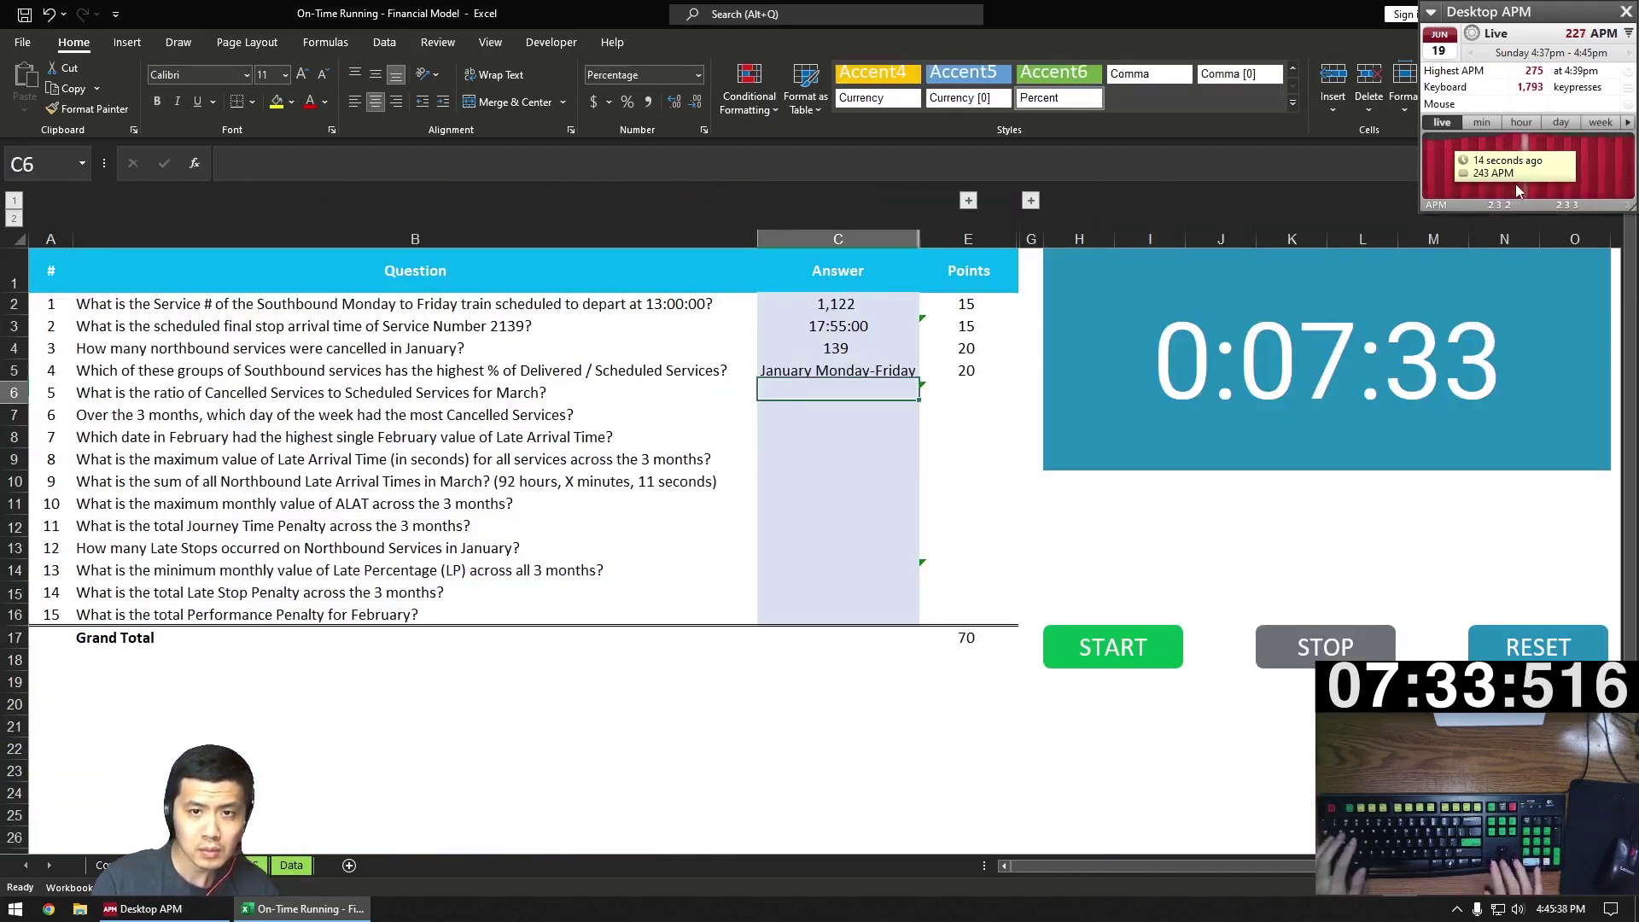
- Start question 5's ratio in C6 as Data!AD4 divided by the scheduled count
type("=")
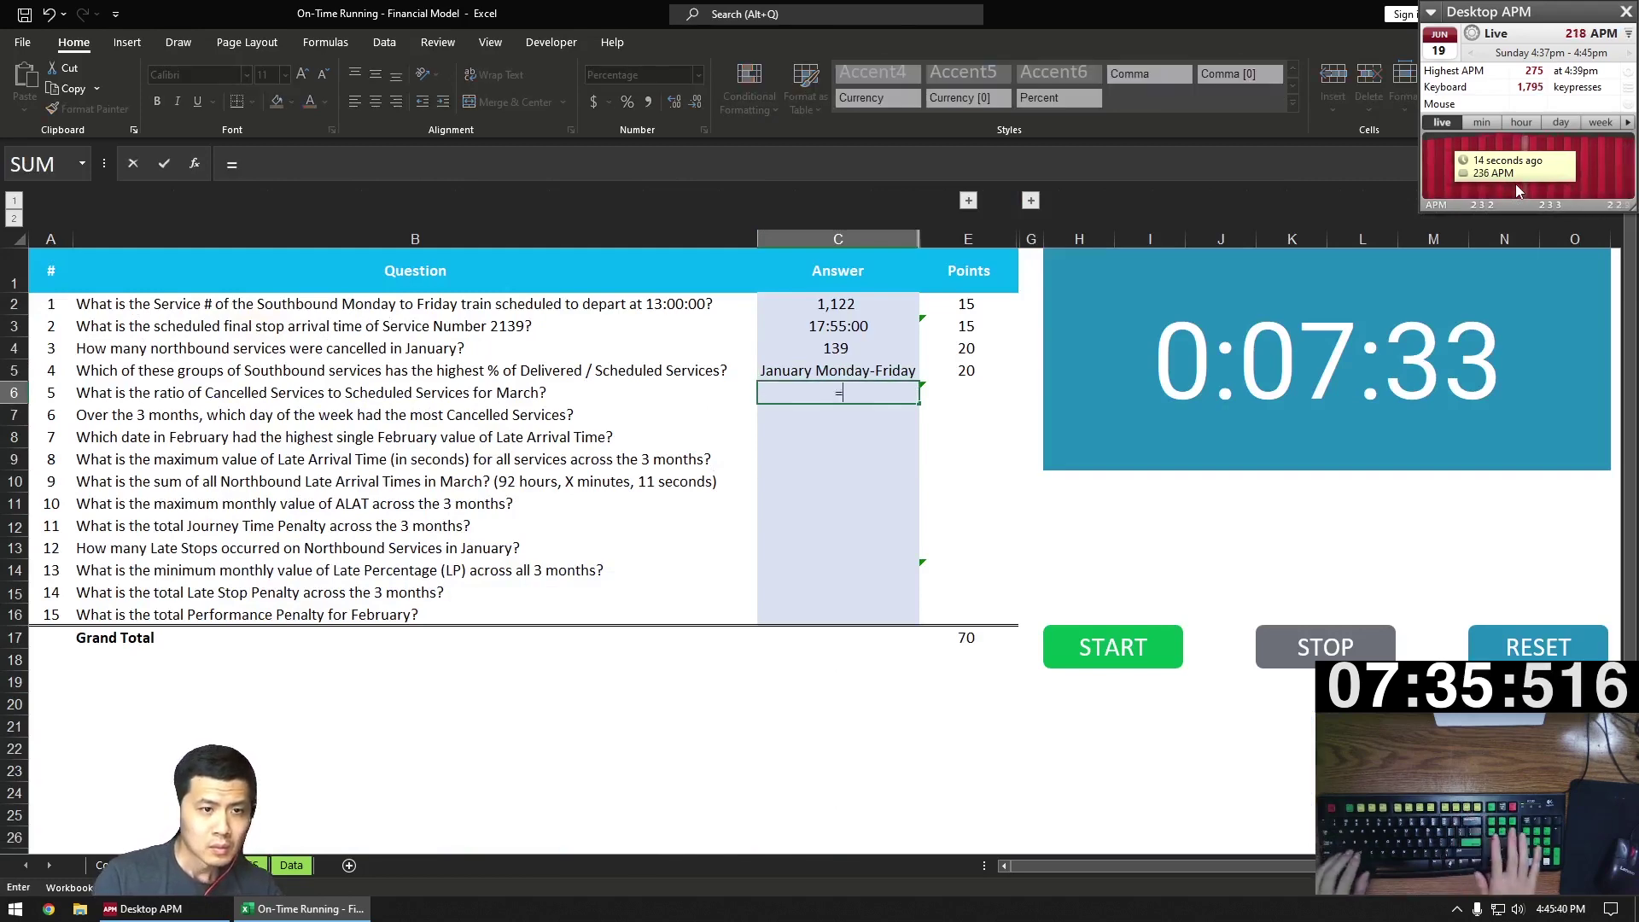
key("ctrl+Page_Down")
key("ctrl+Page_Down")
key("ctrl+Page_Down")
key("Up")
key("Up")
key("Right")
key("Right")
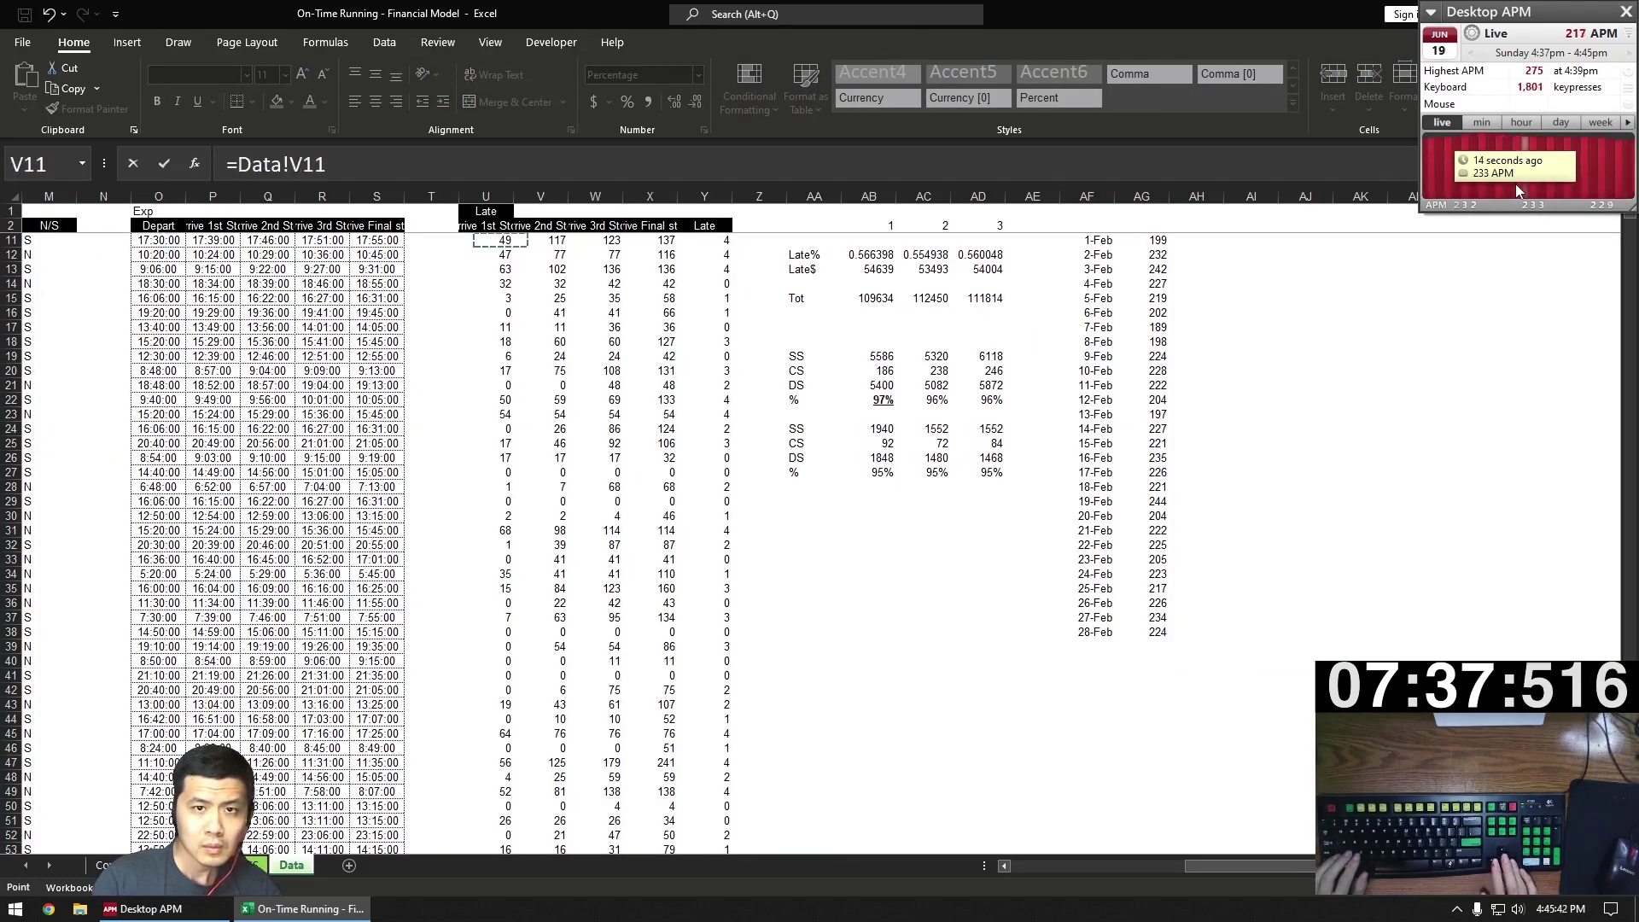
key("Right")
key("Right")
key("Right")
key("Down")
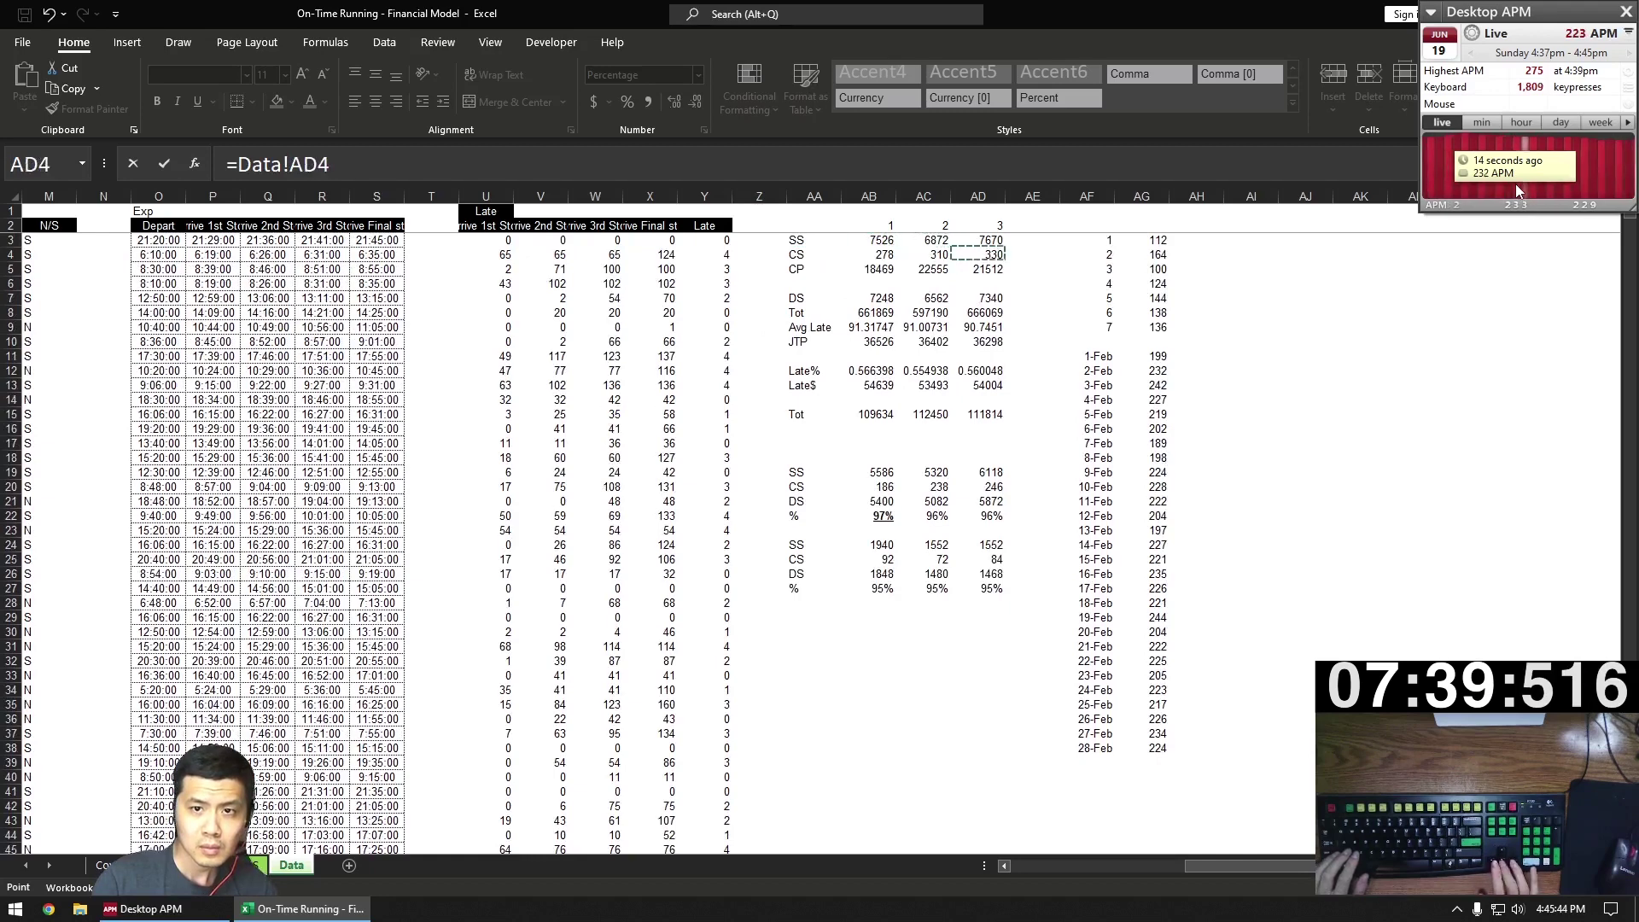
type("/")
key("Right")
key("BackSpace")
- Finish question 5 as =Data!AD4/Data!AD3 and start C7's INDEX over Data!AF3:AF9
type("AD3")
key("Return")
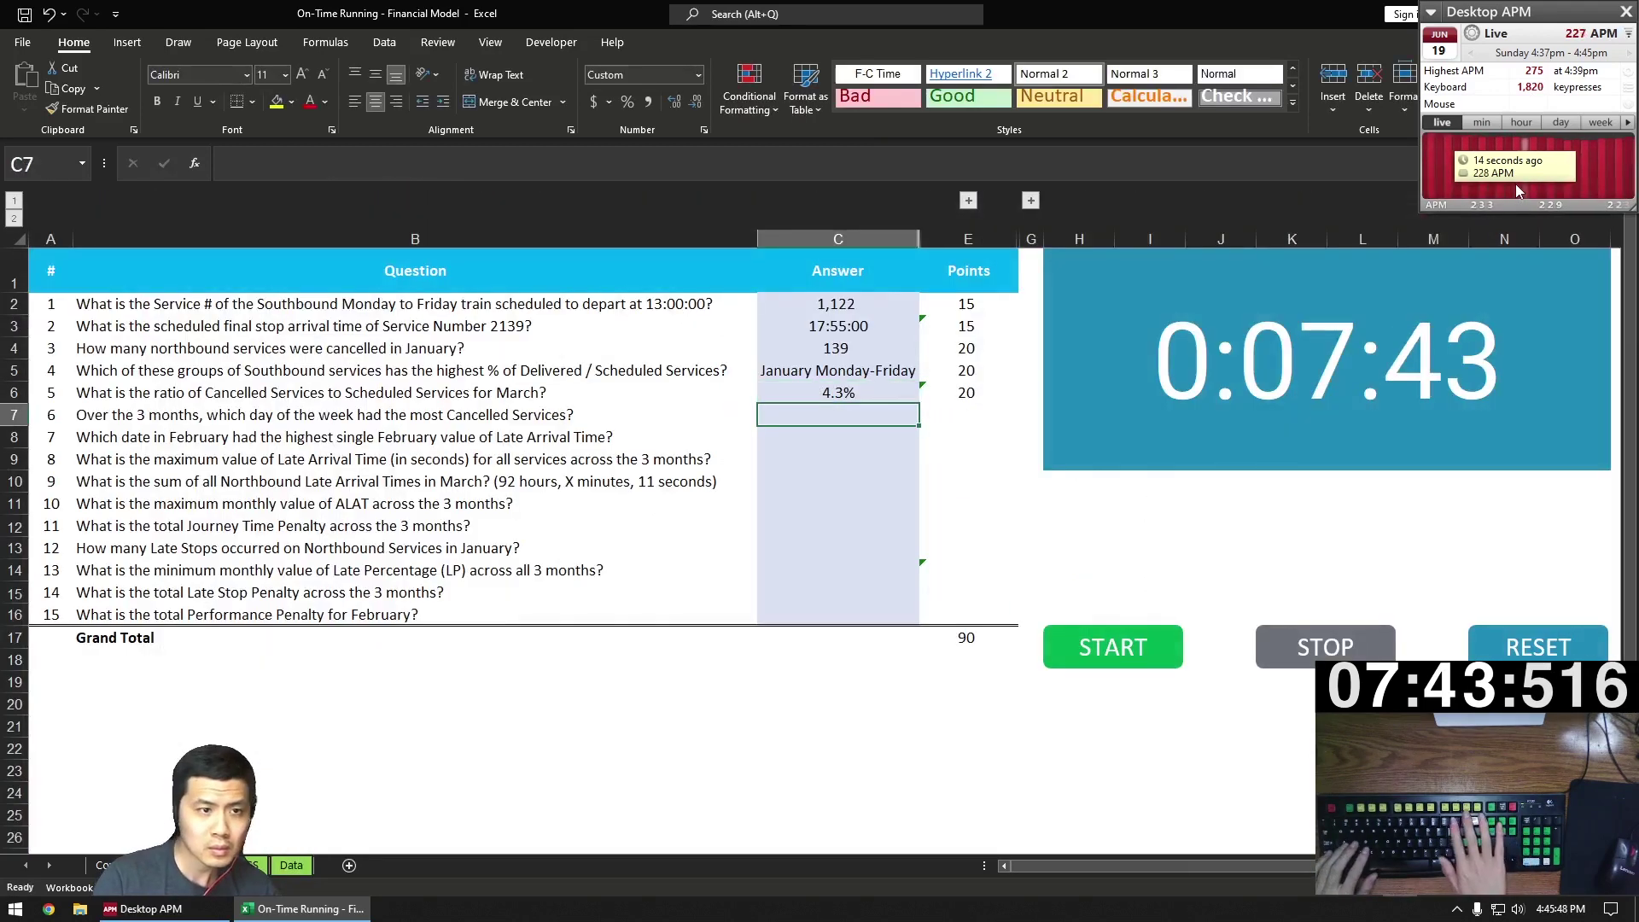
type("=INDEX(")
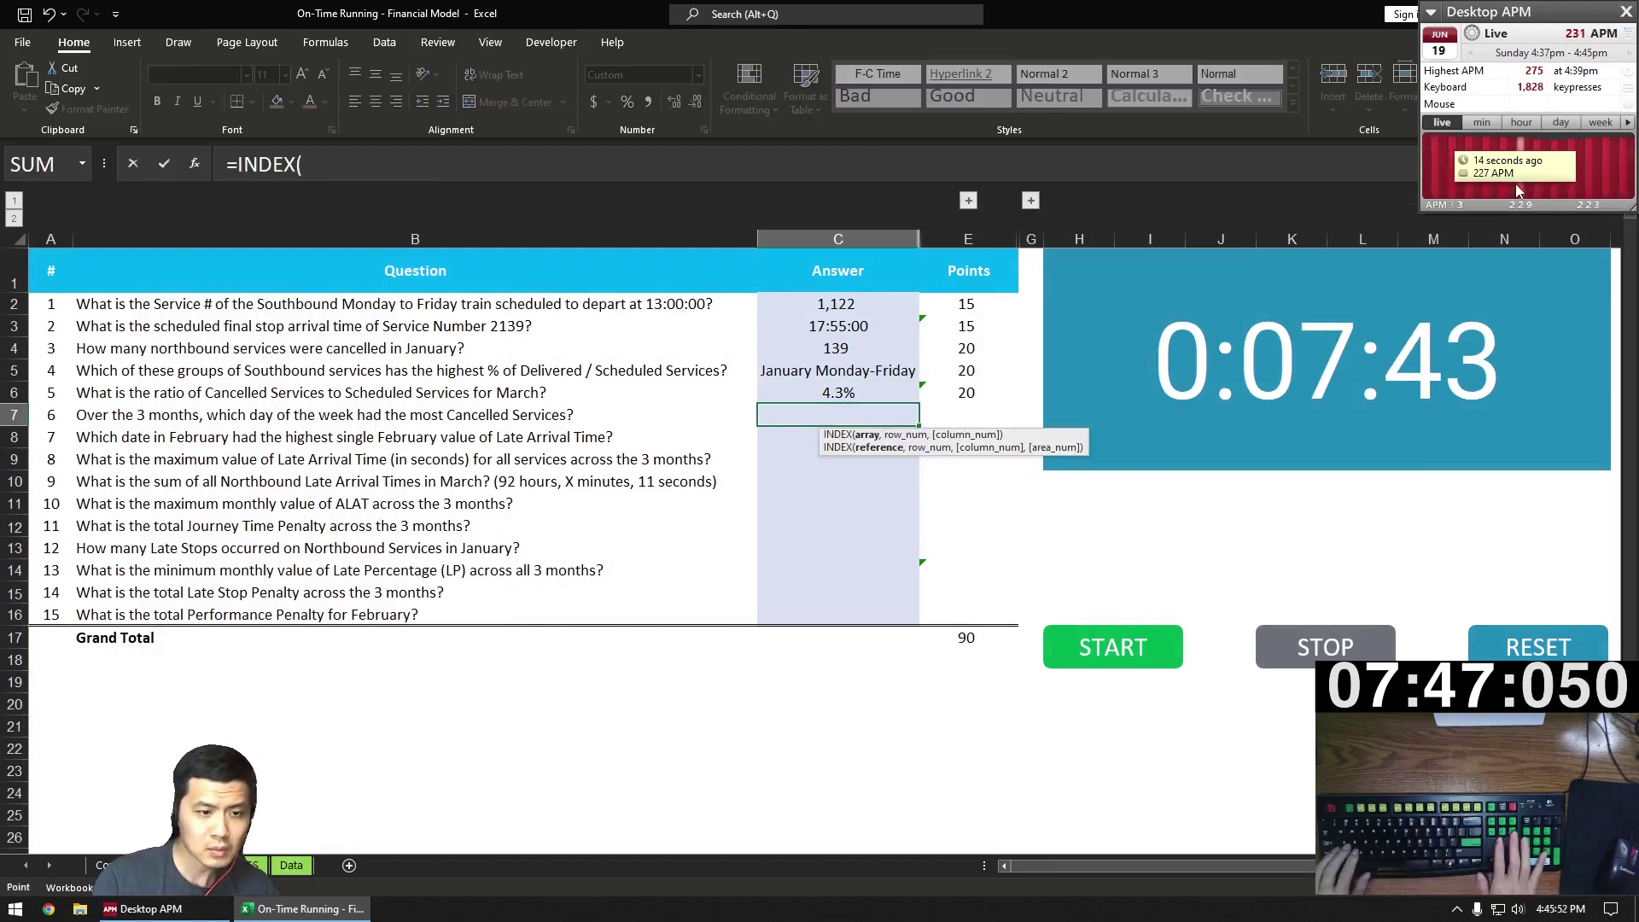
key("ctrl+Page_Down")
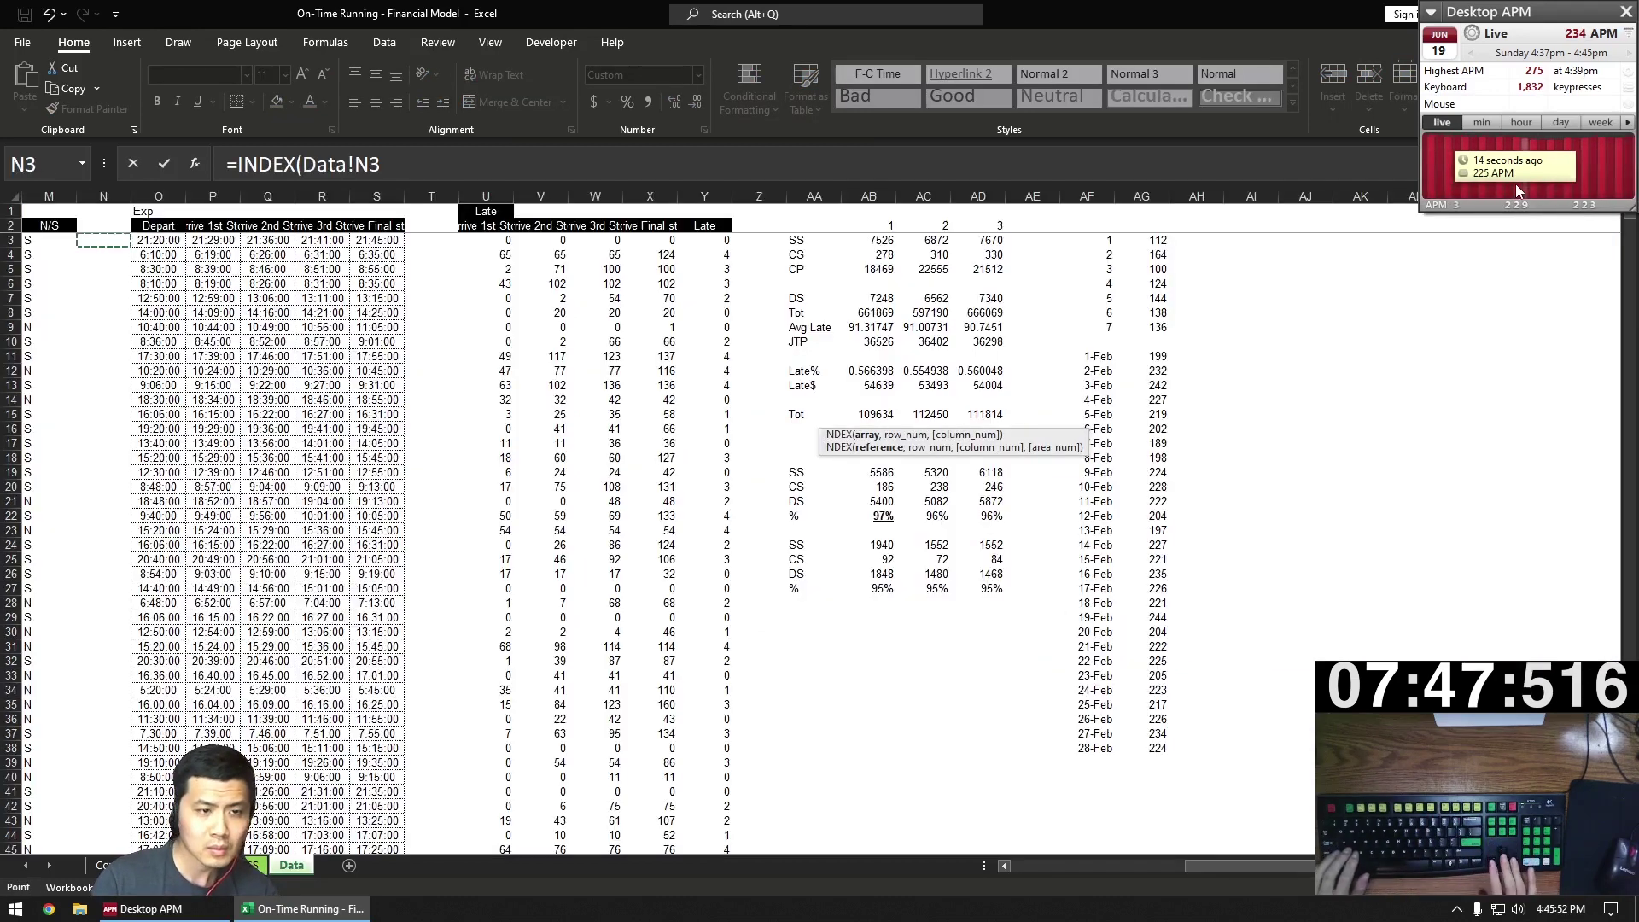
key("Right")
key("Right")
key("Right")
key("ctrl+shift+Down")
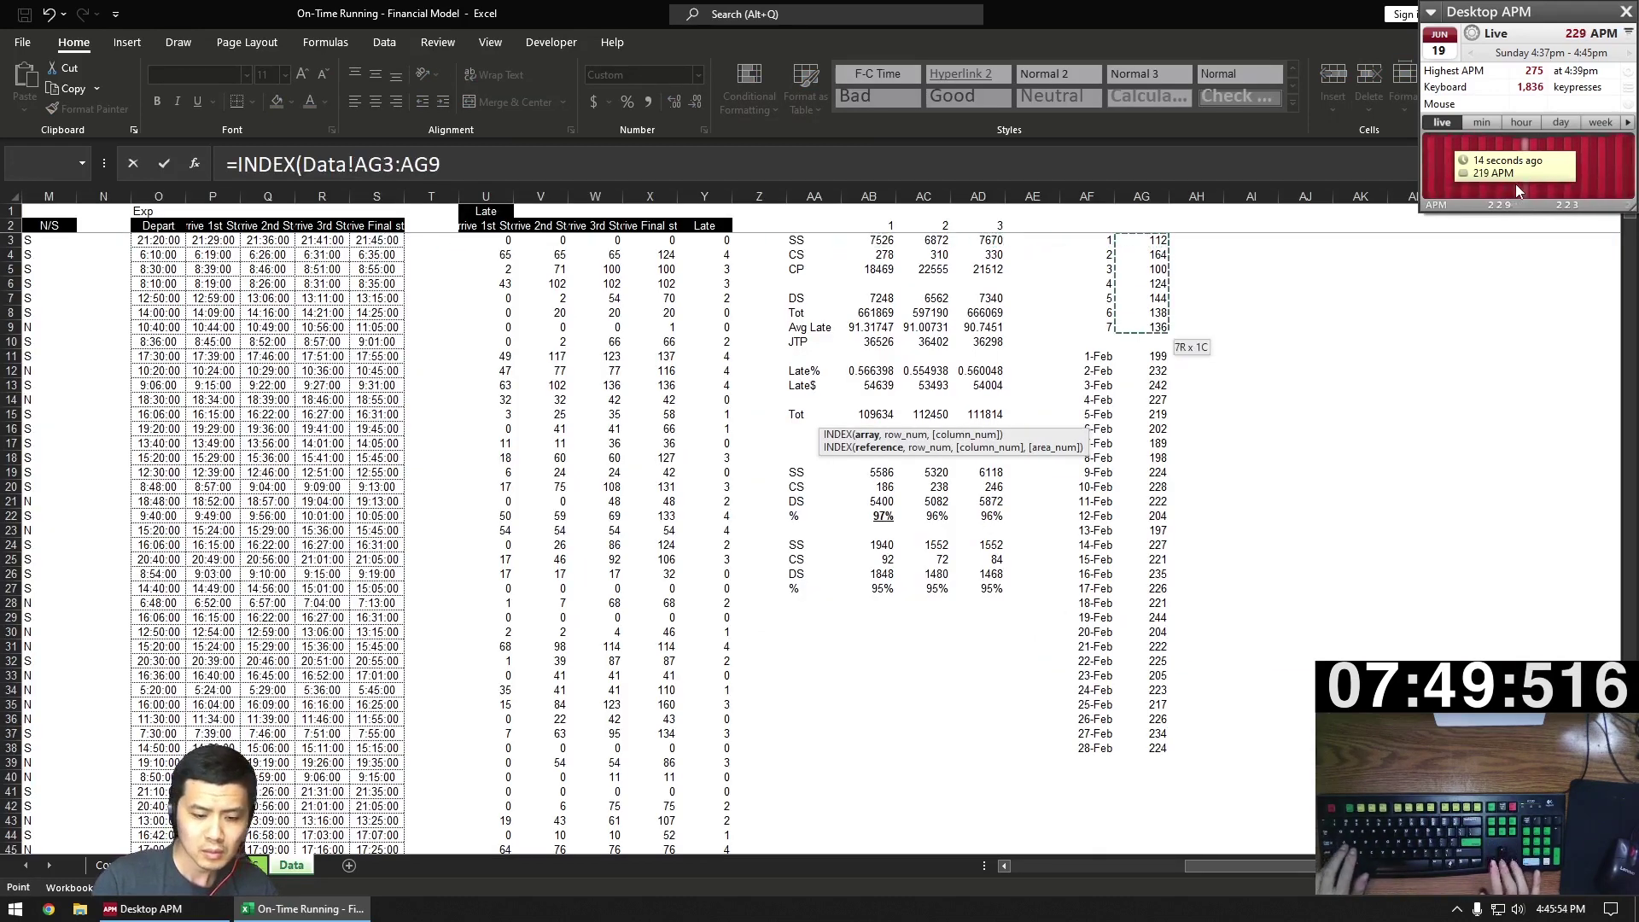
key("Left")
key("ctrl+shift+Up")
- Complete C7 with MATCH(MAX(Data!AG3:AG9), Data!AG3:AG9, 0), returning weekday 2
type(", MATCH(MAX(")
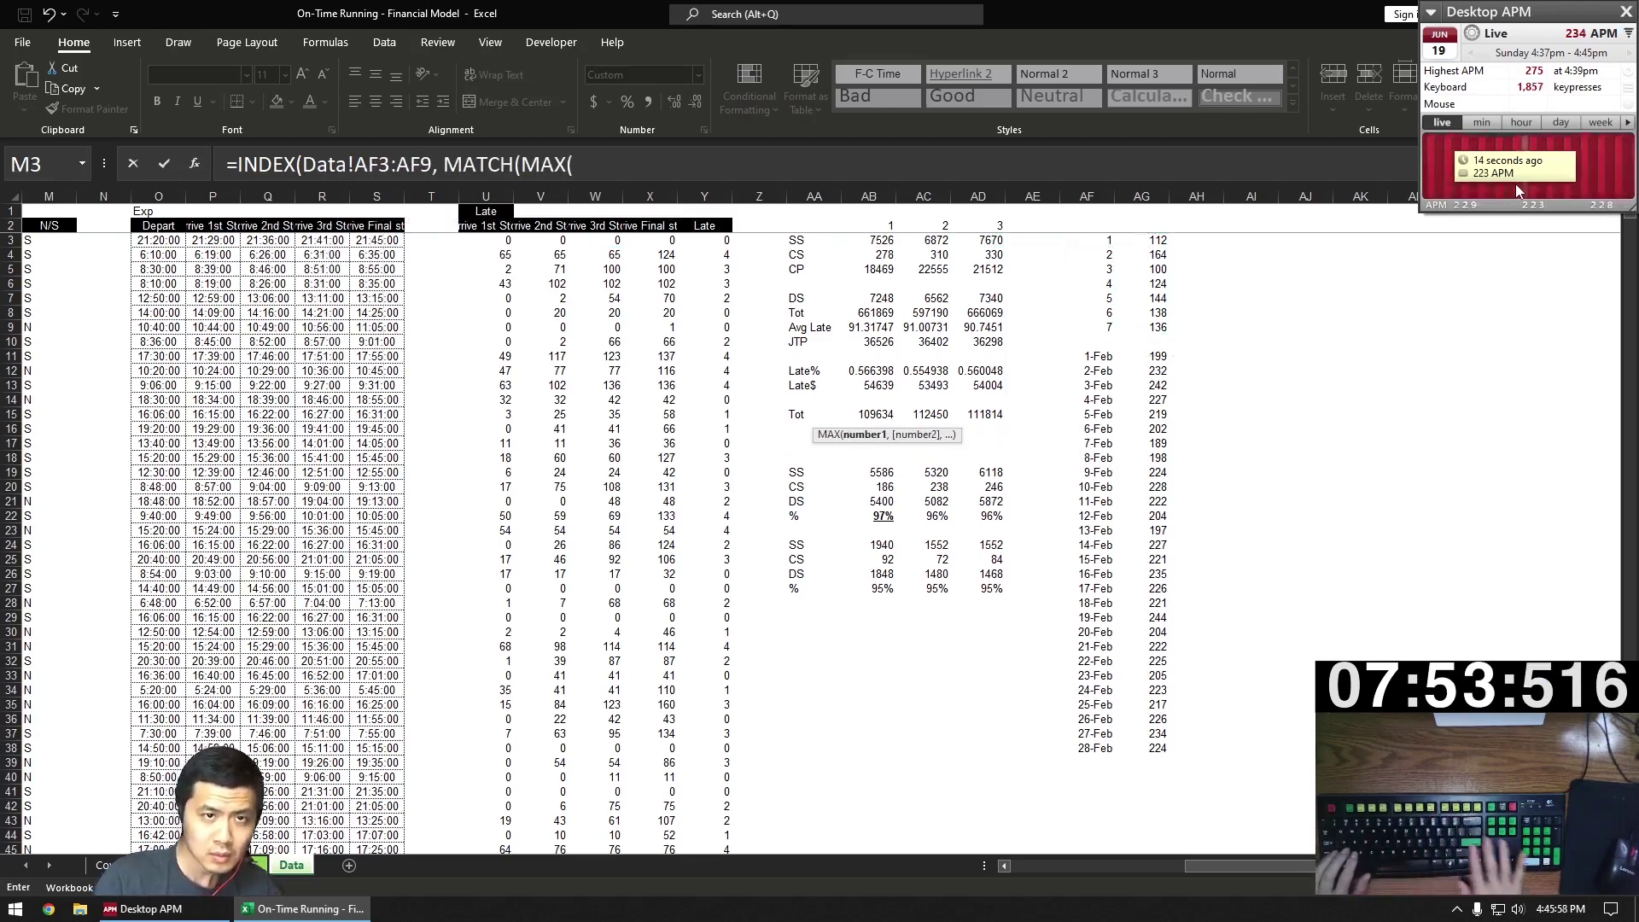
key("Right")
key("Right")
key("Right")
key("Right")
key("Right")
key("Right")
key("ctrl+shift+Down")
type("),")
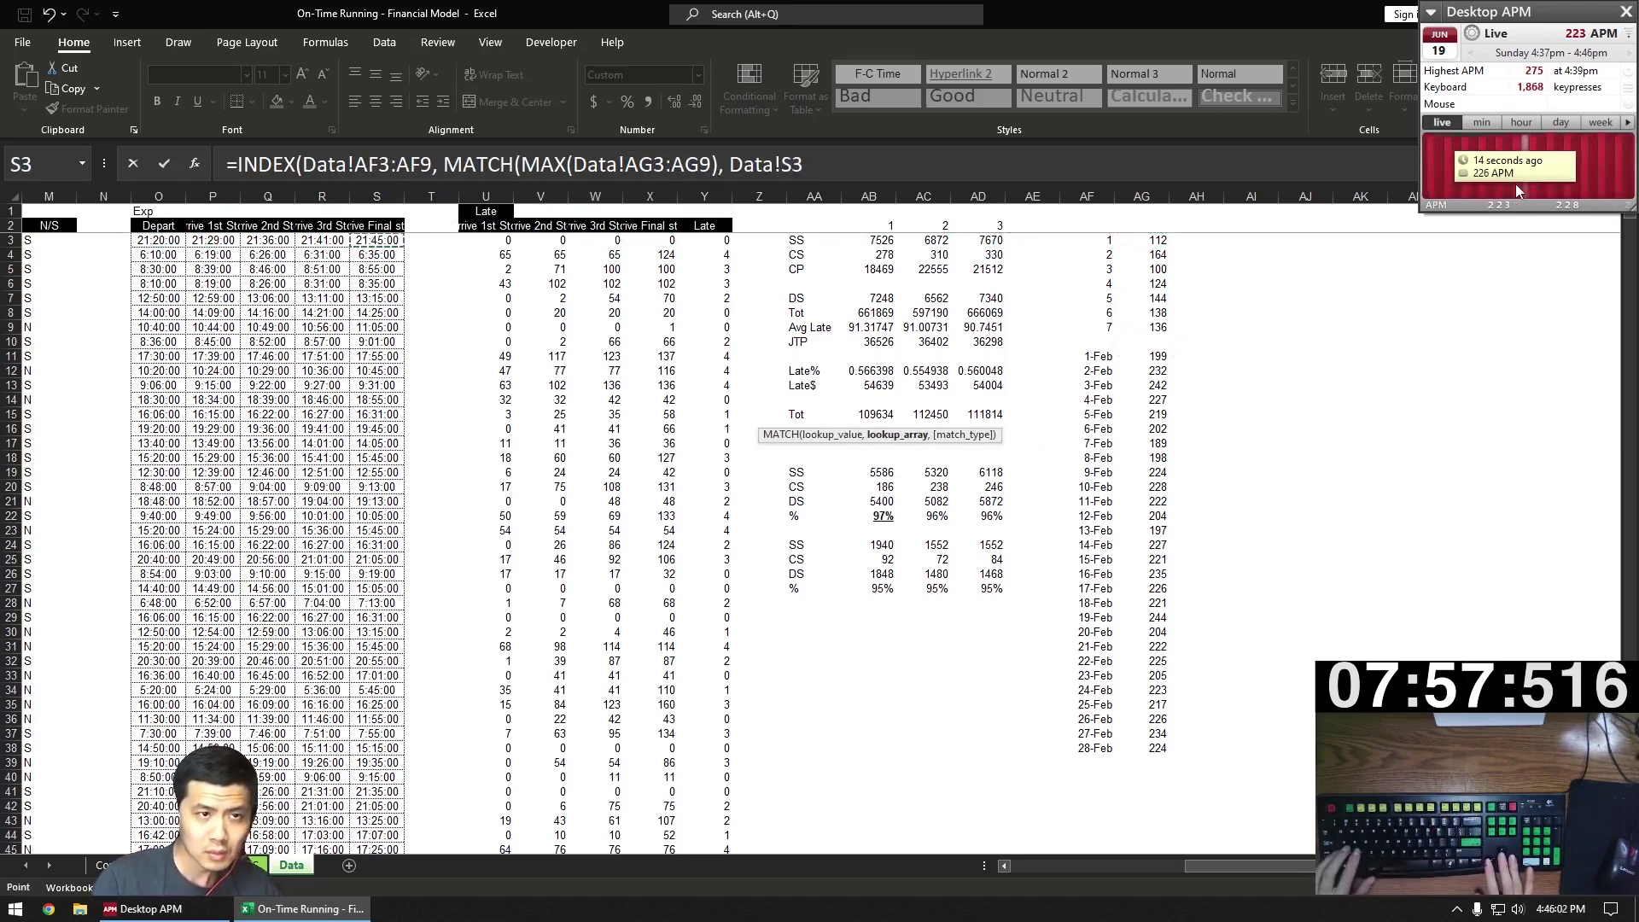
key("ctrl+Right")
key("ctrl+Right")
key("ctrl+Right")
key("ctrl+Right")
key("ctrl+shift+Down")
type(", 0))")
key("Return")
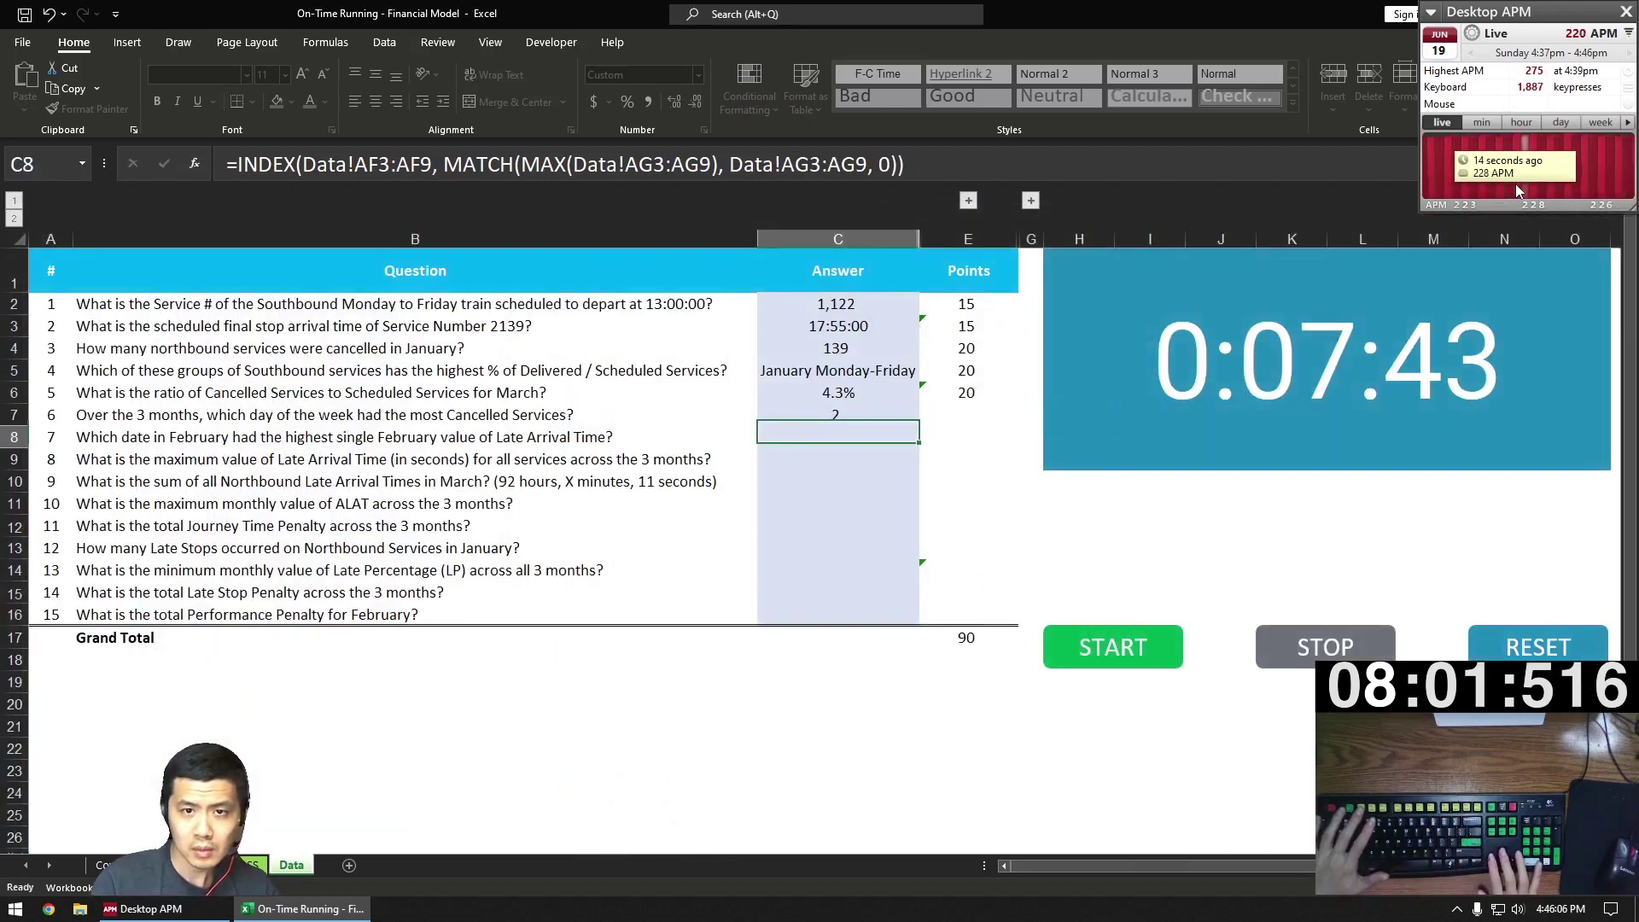
- Wrap C7's formula in TEXT(..., "dddd") to show the weekday name
key("Up")
key("F2")
type("TEXT(")
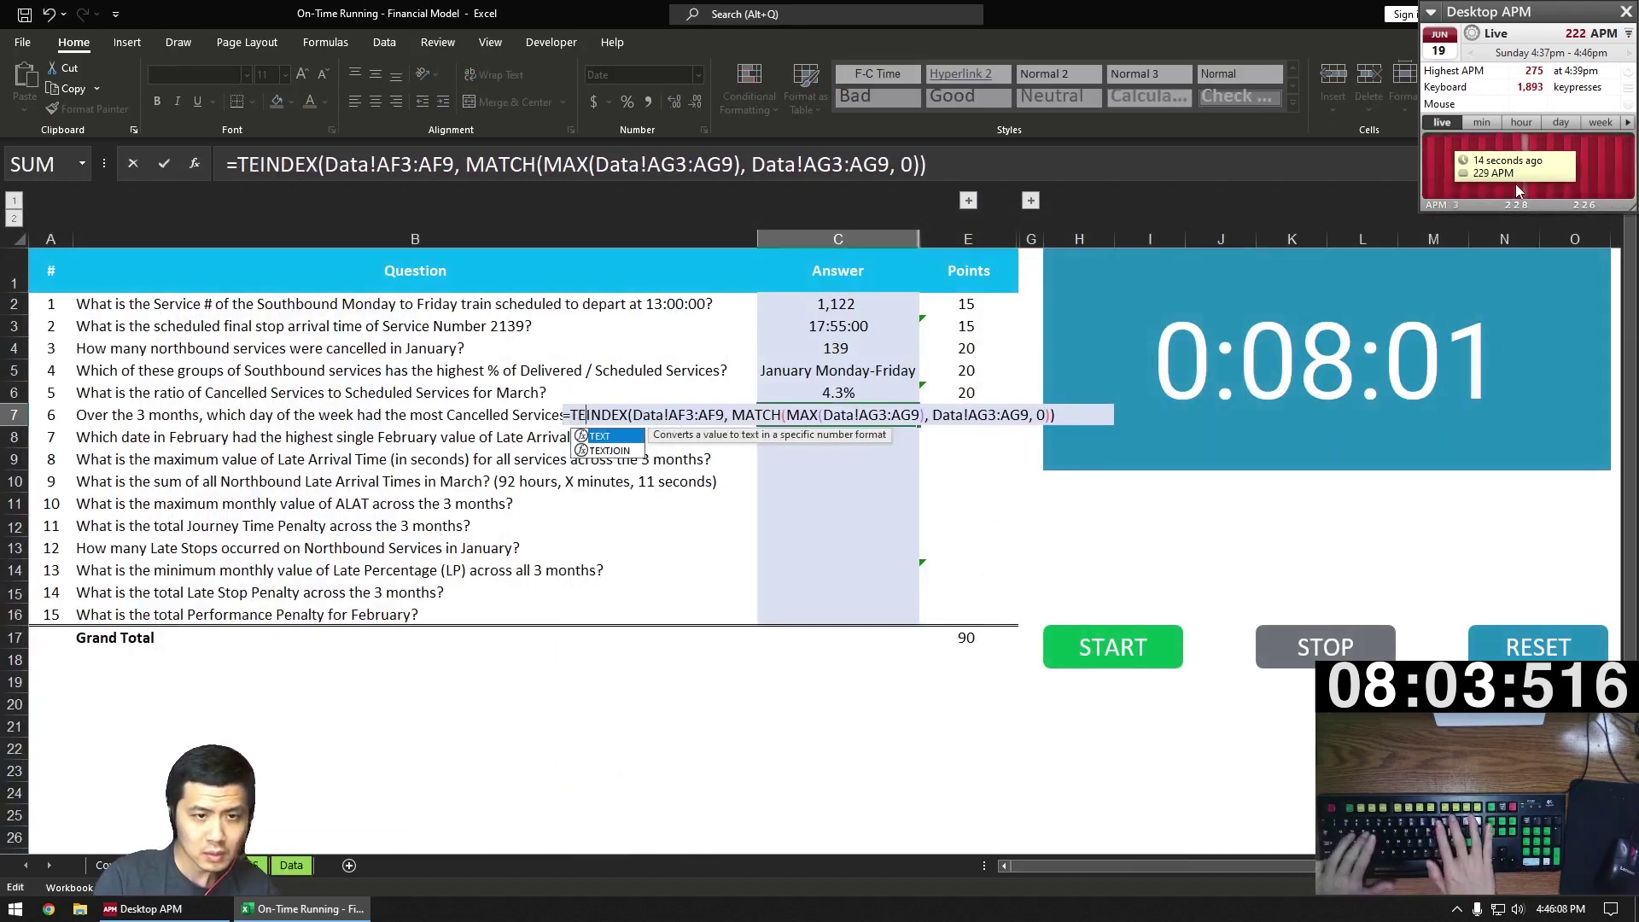
type(", \"dddd ")
type(")")
- Commit C7 showing Monday and start C8's INDEX over Data!AF11:AF38
key("Return")
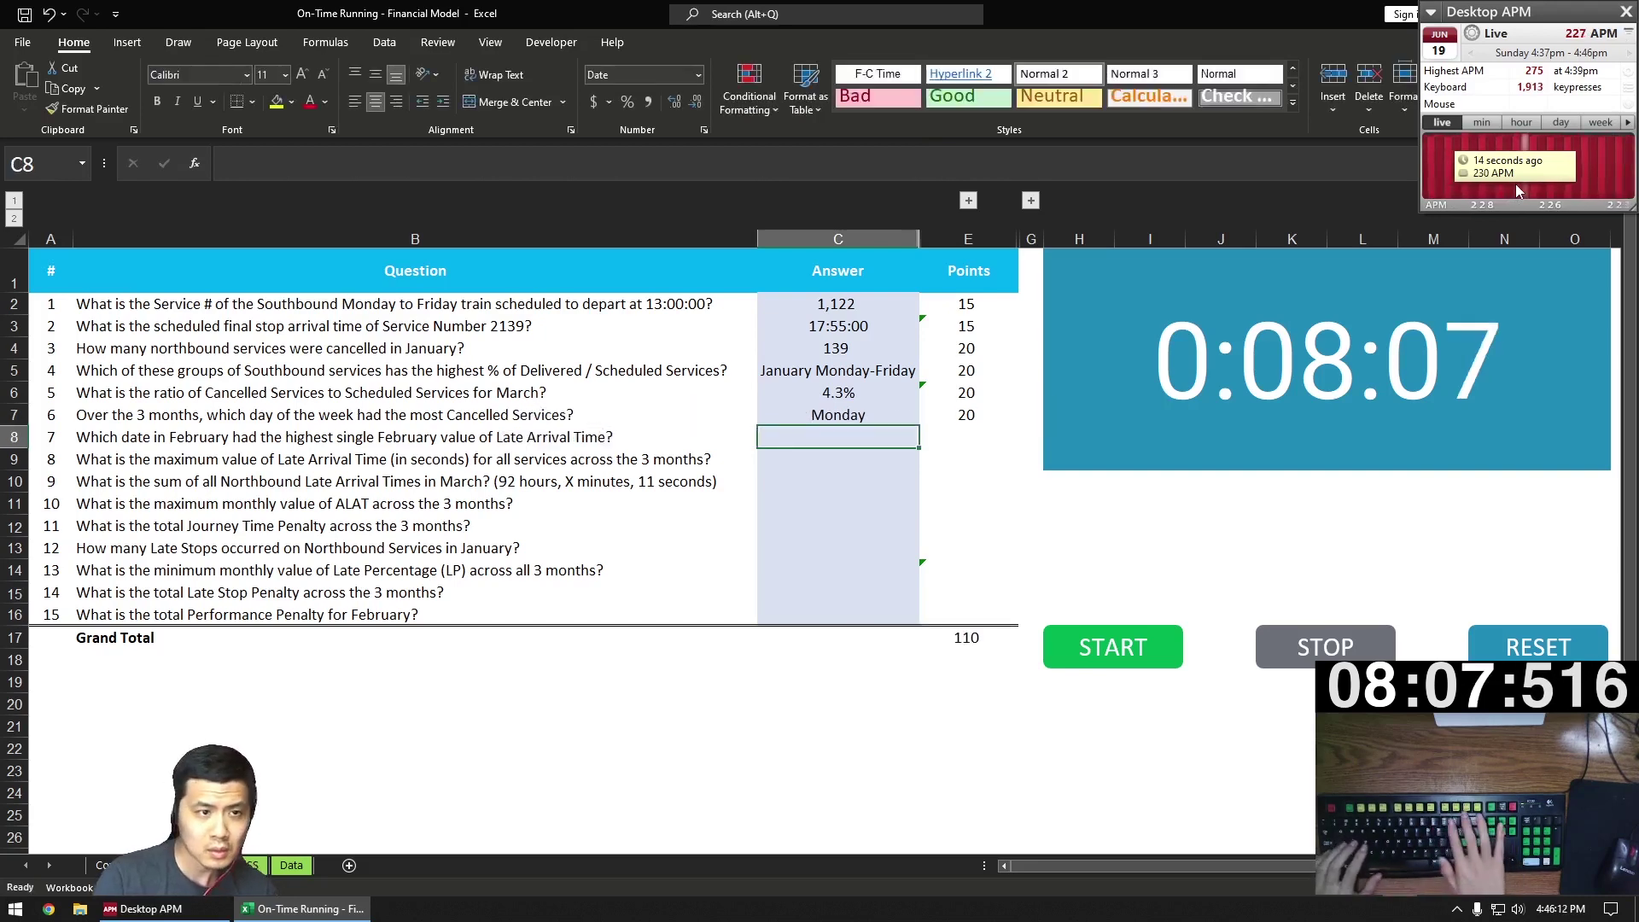
type("=INDEX(")
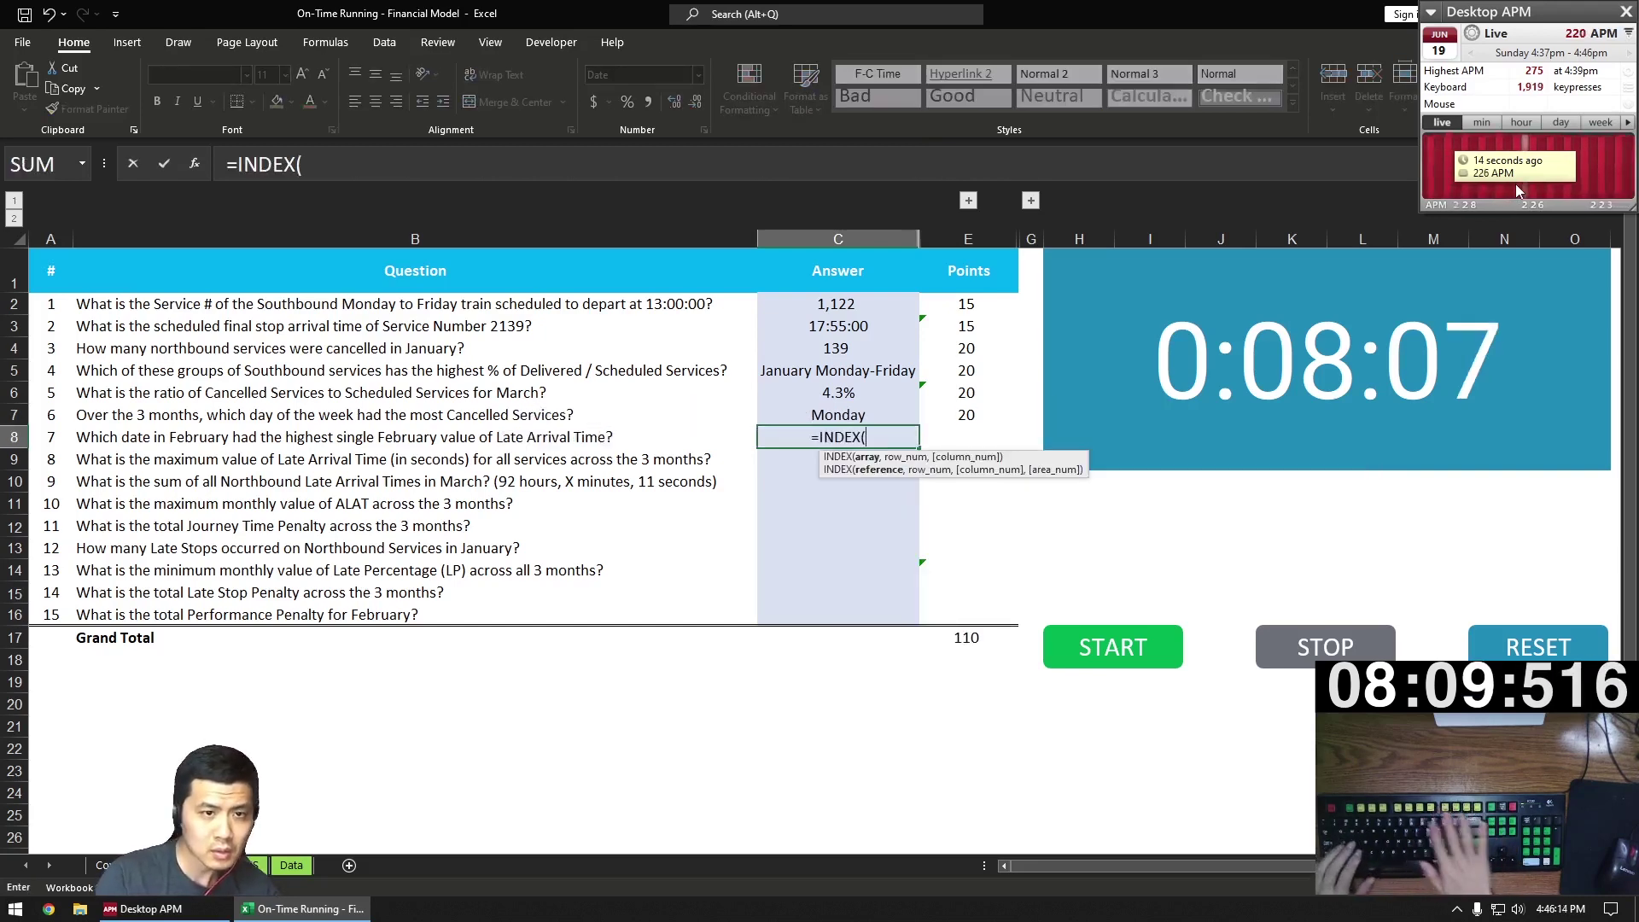
key("ctrl+Page_Down")
key("Right")
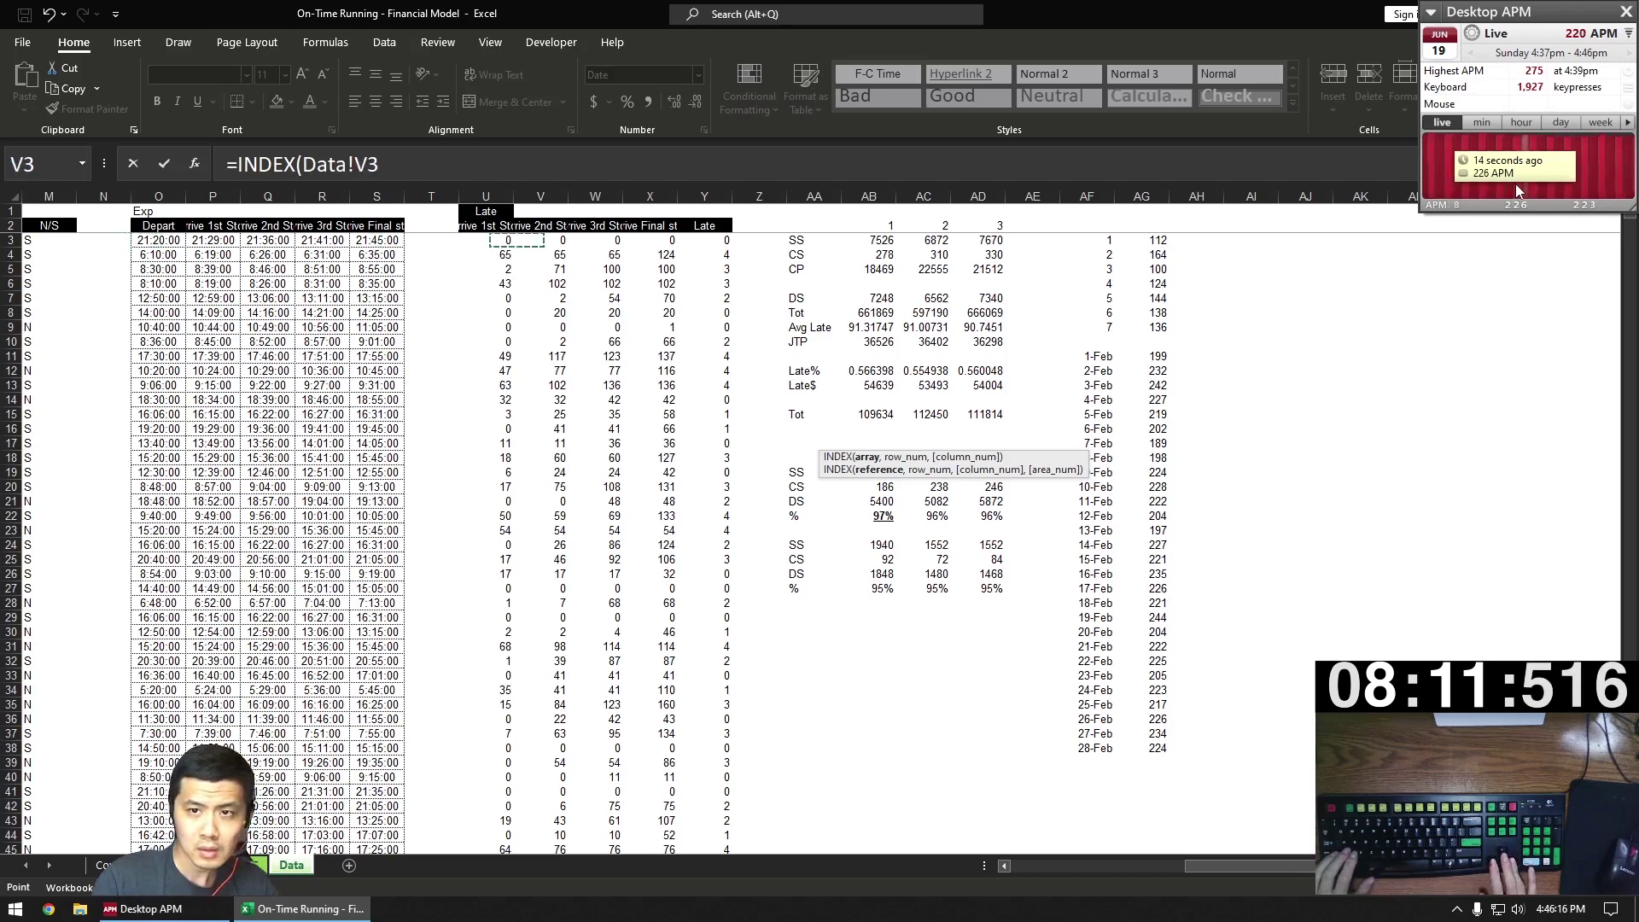
key("Right")
key("Right")
key("Right")
key("Right")
key("Right")
key("Right")
key("Right")
key("Right")
key("Right")
key("Left")
key("Down")
key("Down")
key("ctrl+shift+Down")
- Add MATCH on MAX(Data!AG11:AG38) against the lookup range Data!AG11:AG38
type(", MAT")
key("Tab")
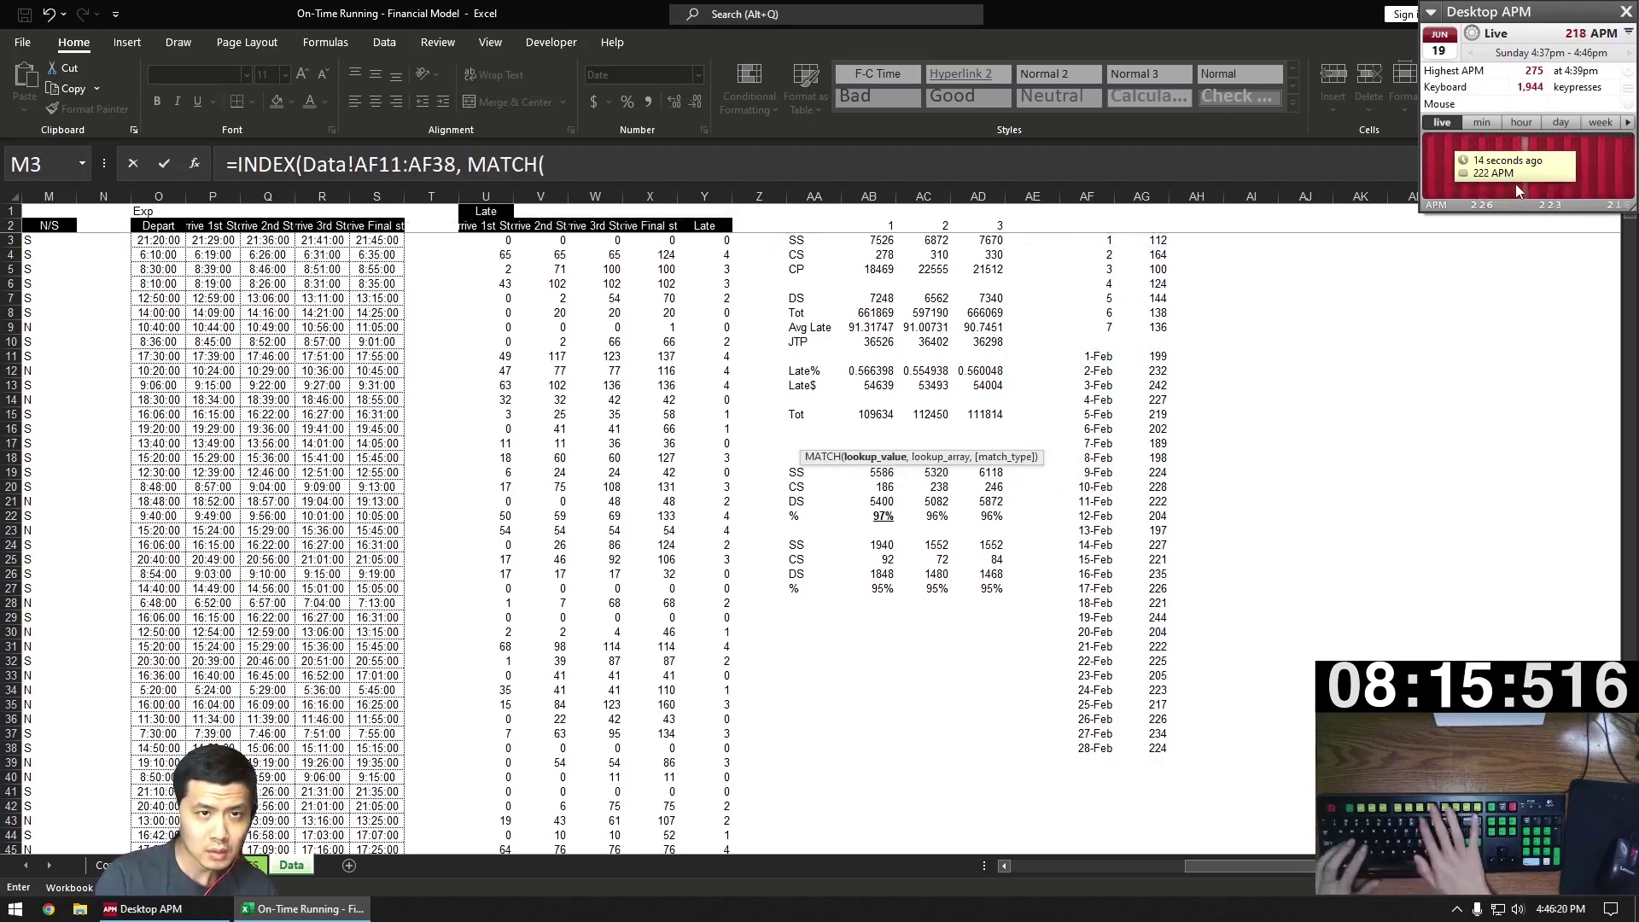
type("MAX(")
key("Right")
key("Right")
key("Right")
key("Right")
key("Right")
key("Right")
key("Right")
key("Right")
key("Right")
key("Right")
key("Right")
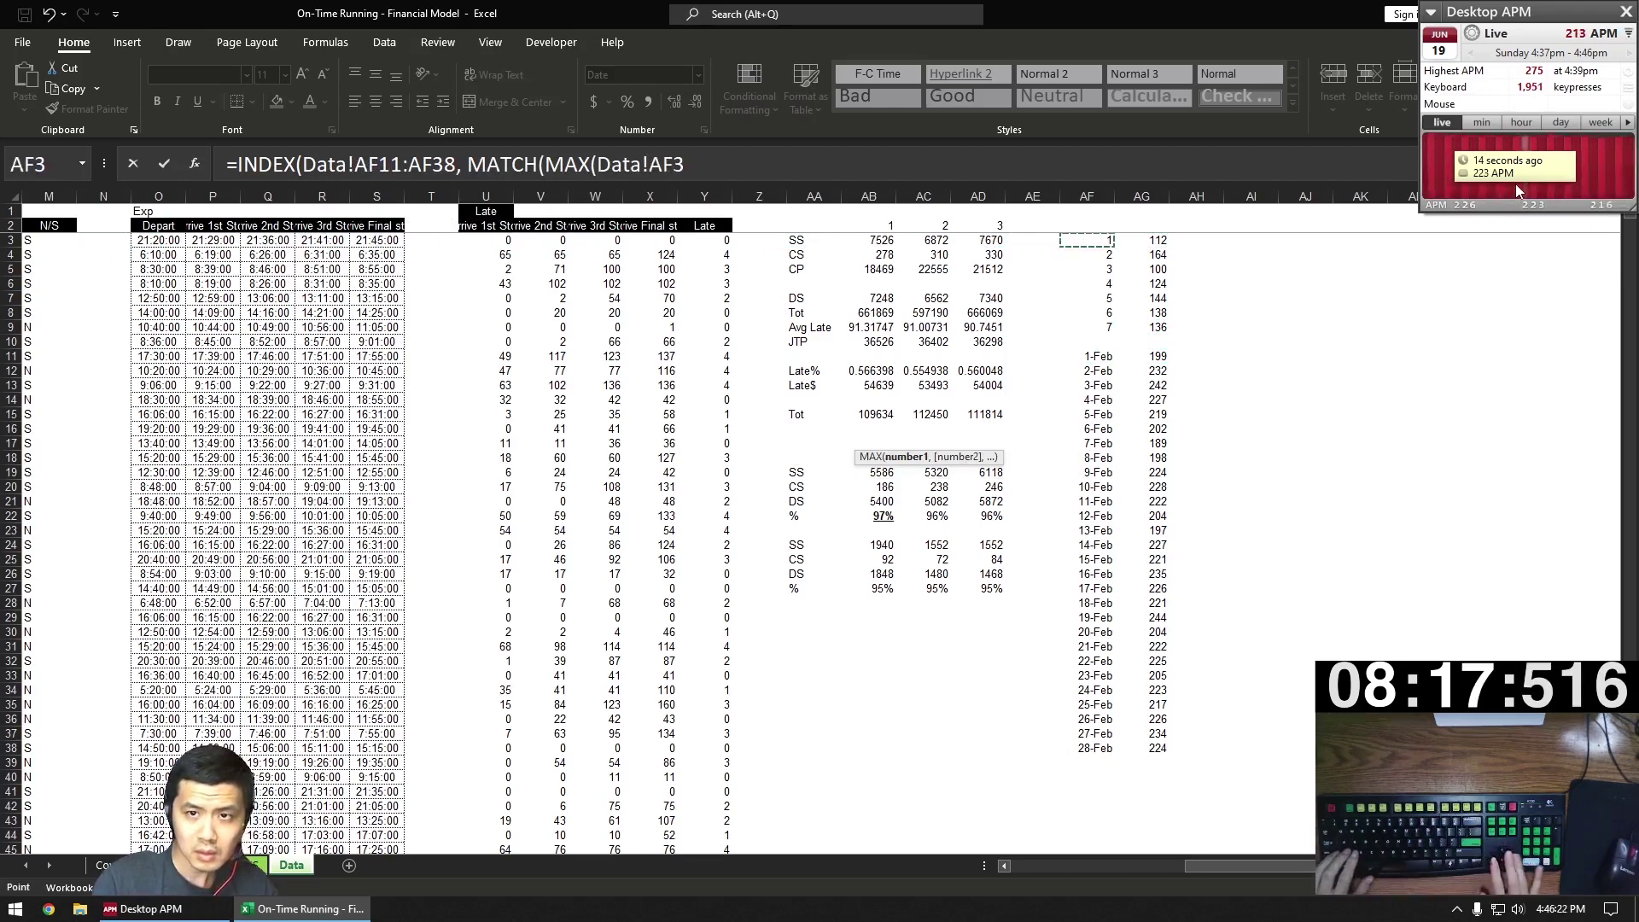
key("Down")
key("Down")
key("ctrl+shift+Down")
type("0,")
key("Right")
key("Right")
key("Right")
key("Right")
key("Right")
key("Right")
key("Right")
key("Right")
key("Right")
key("Right")
key("Right")
key("Right")
key("Down")
key("Down")
key("ctrl+shift+Down")
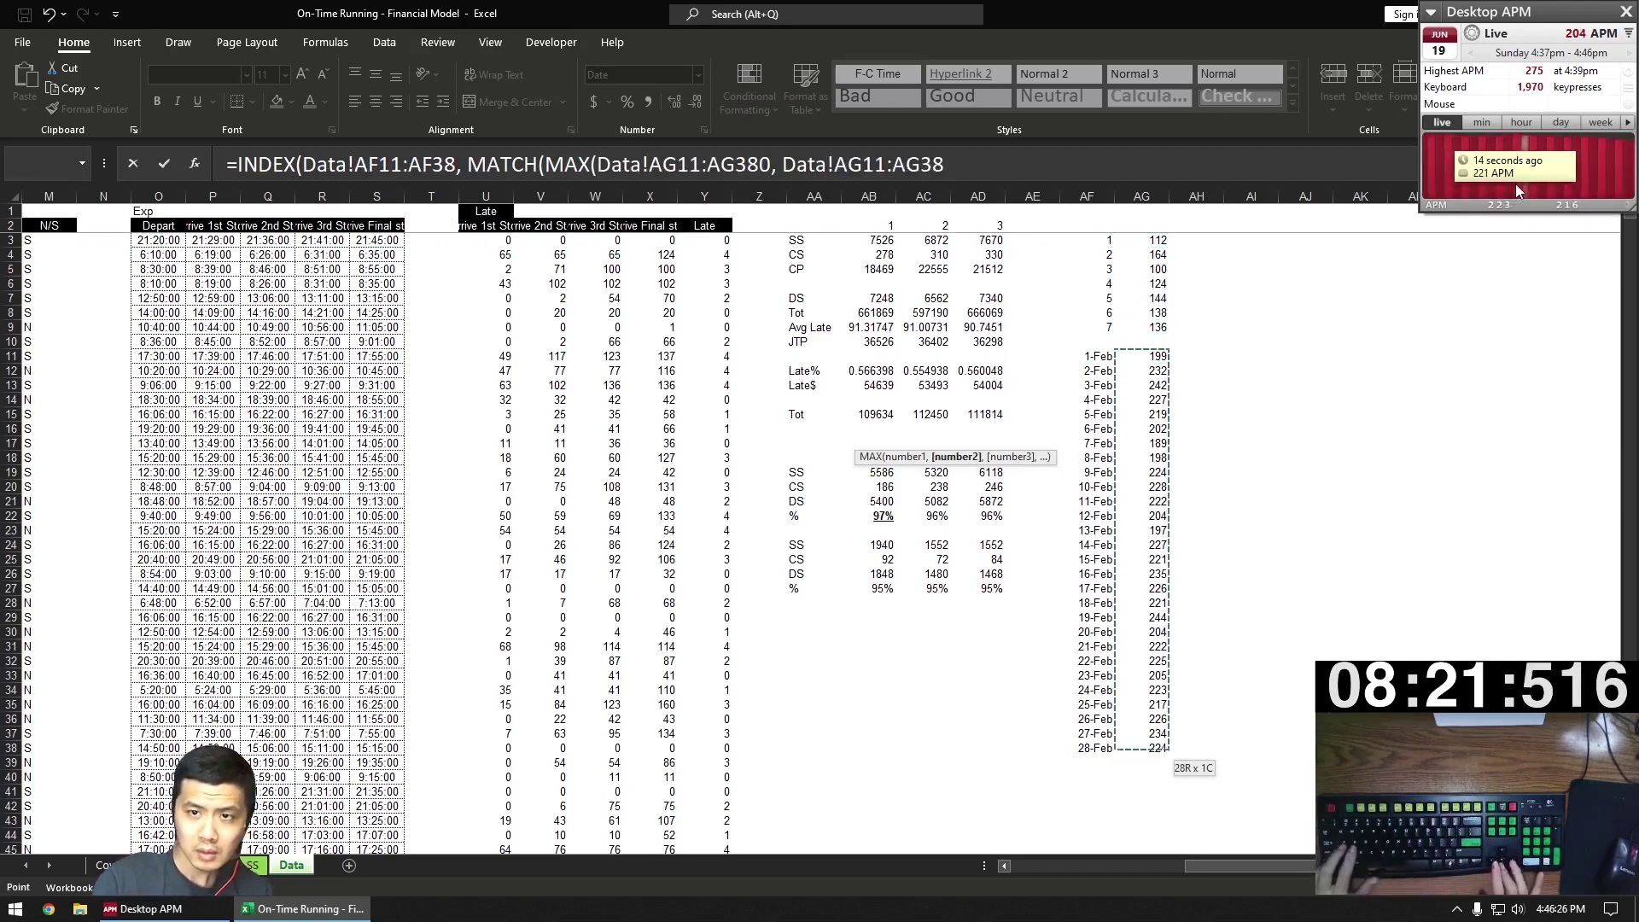
type(", 0")
- Fix the too-few-arguments error by closing MAX and removing the stray 0
key("Return")
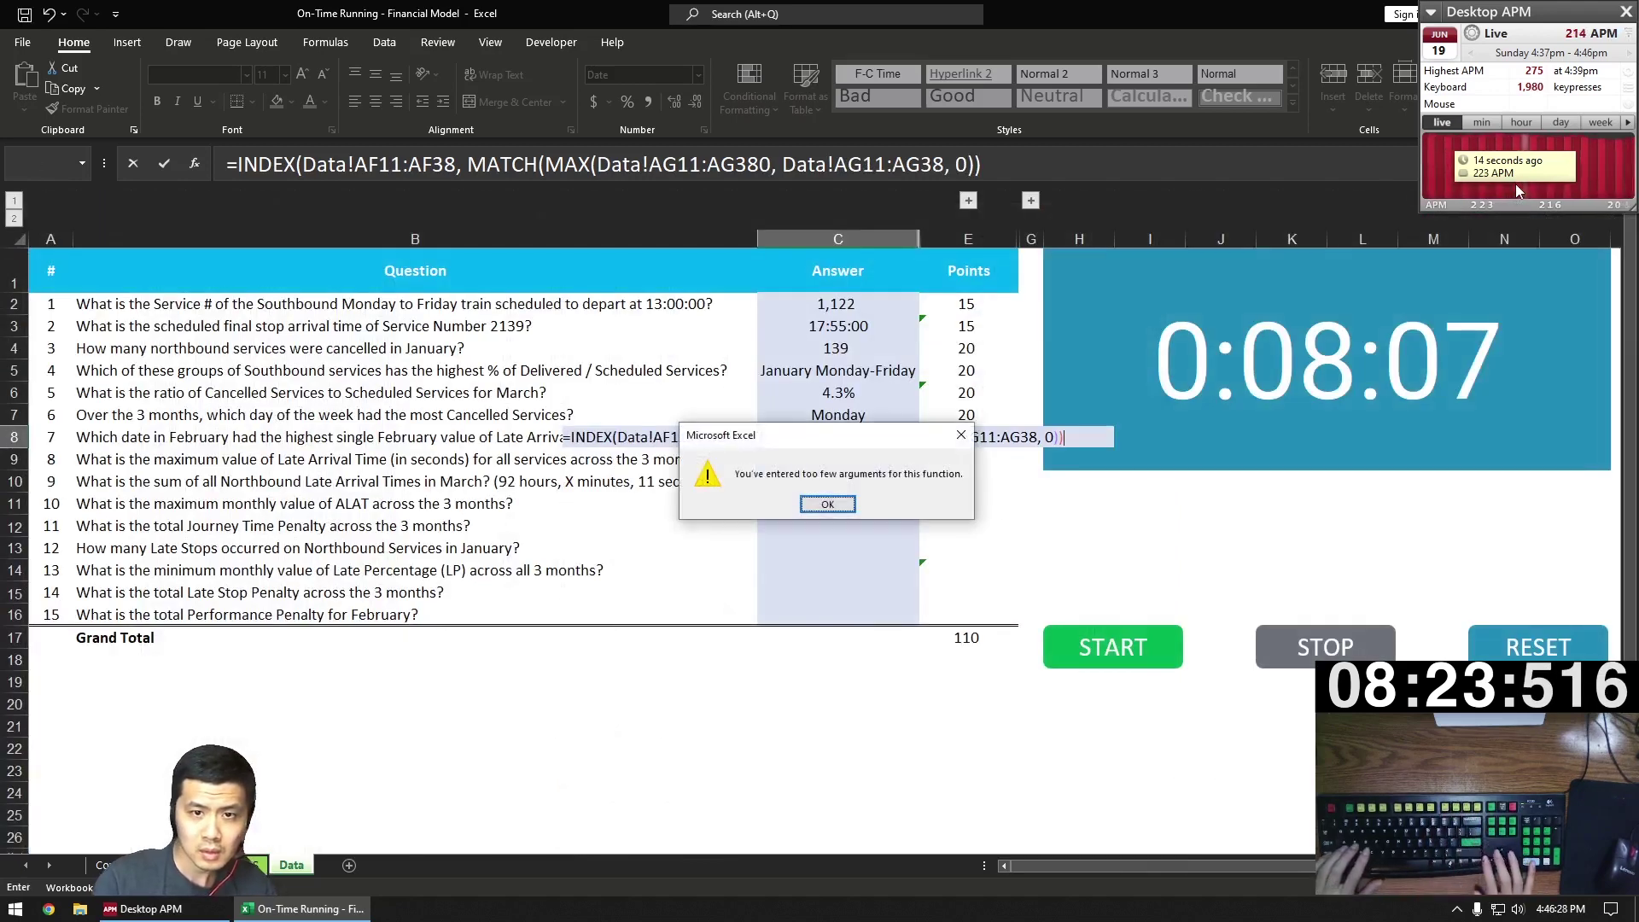
key("Return")
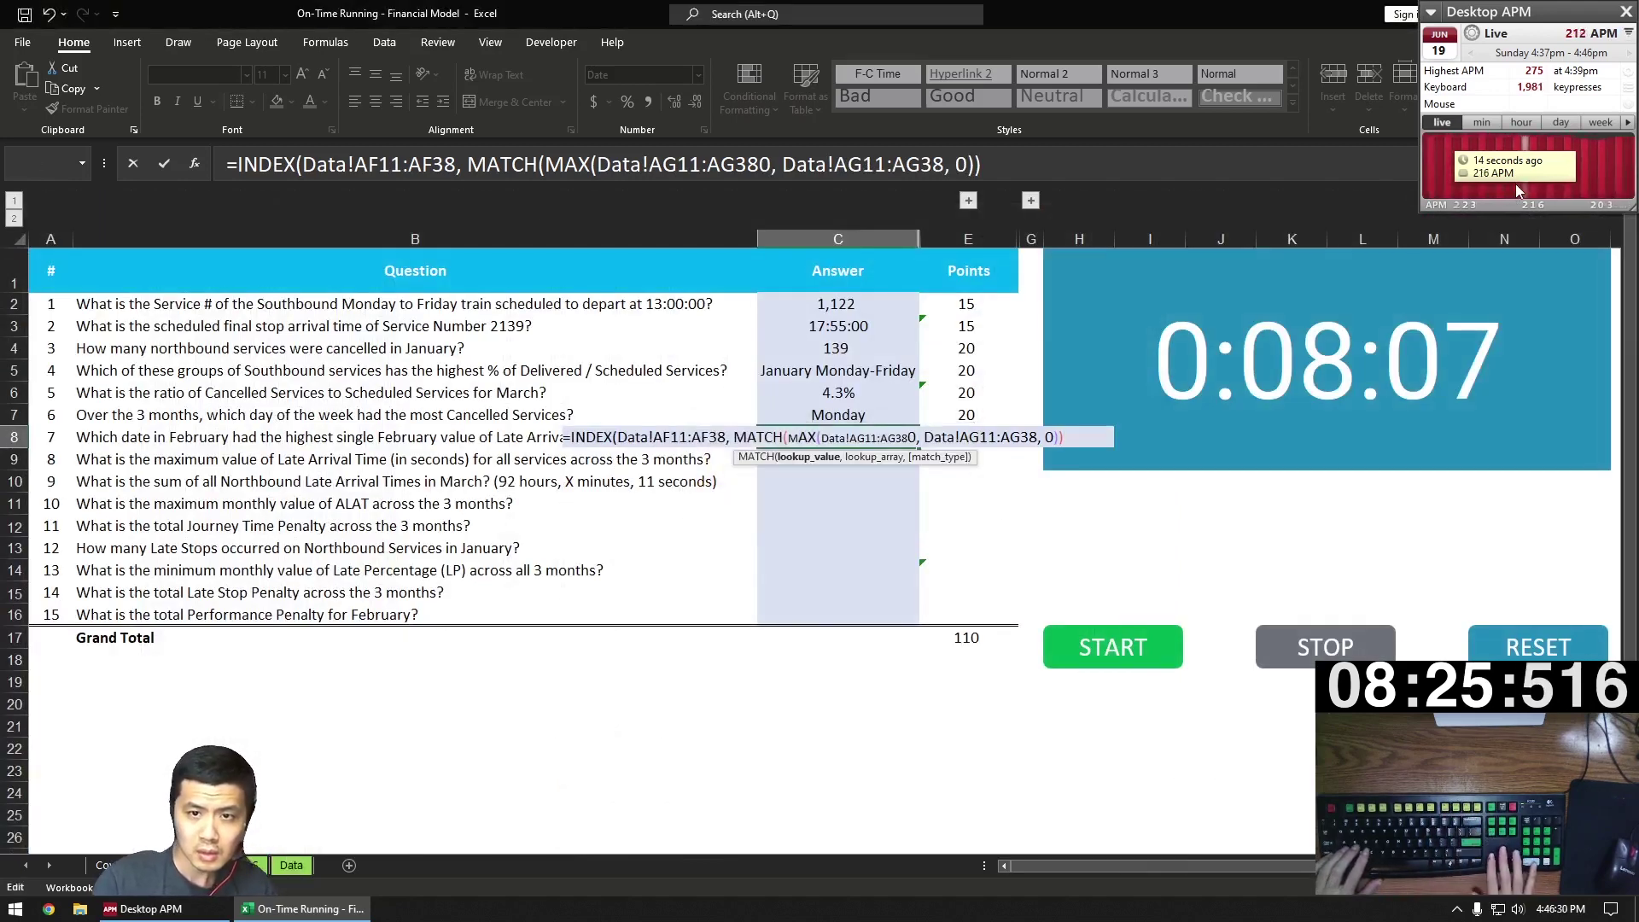
key("End")
key("Left")
key("Left")
key("Left")
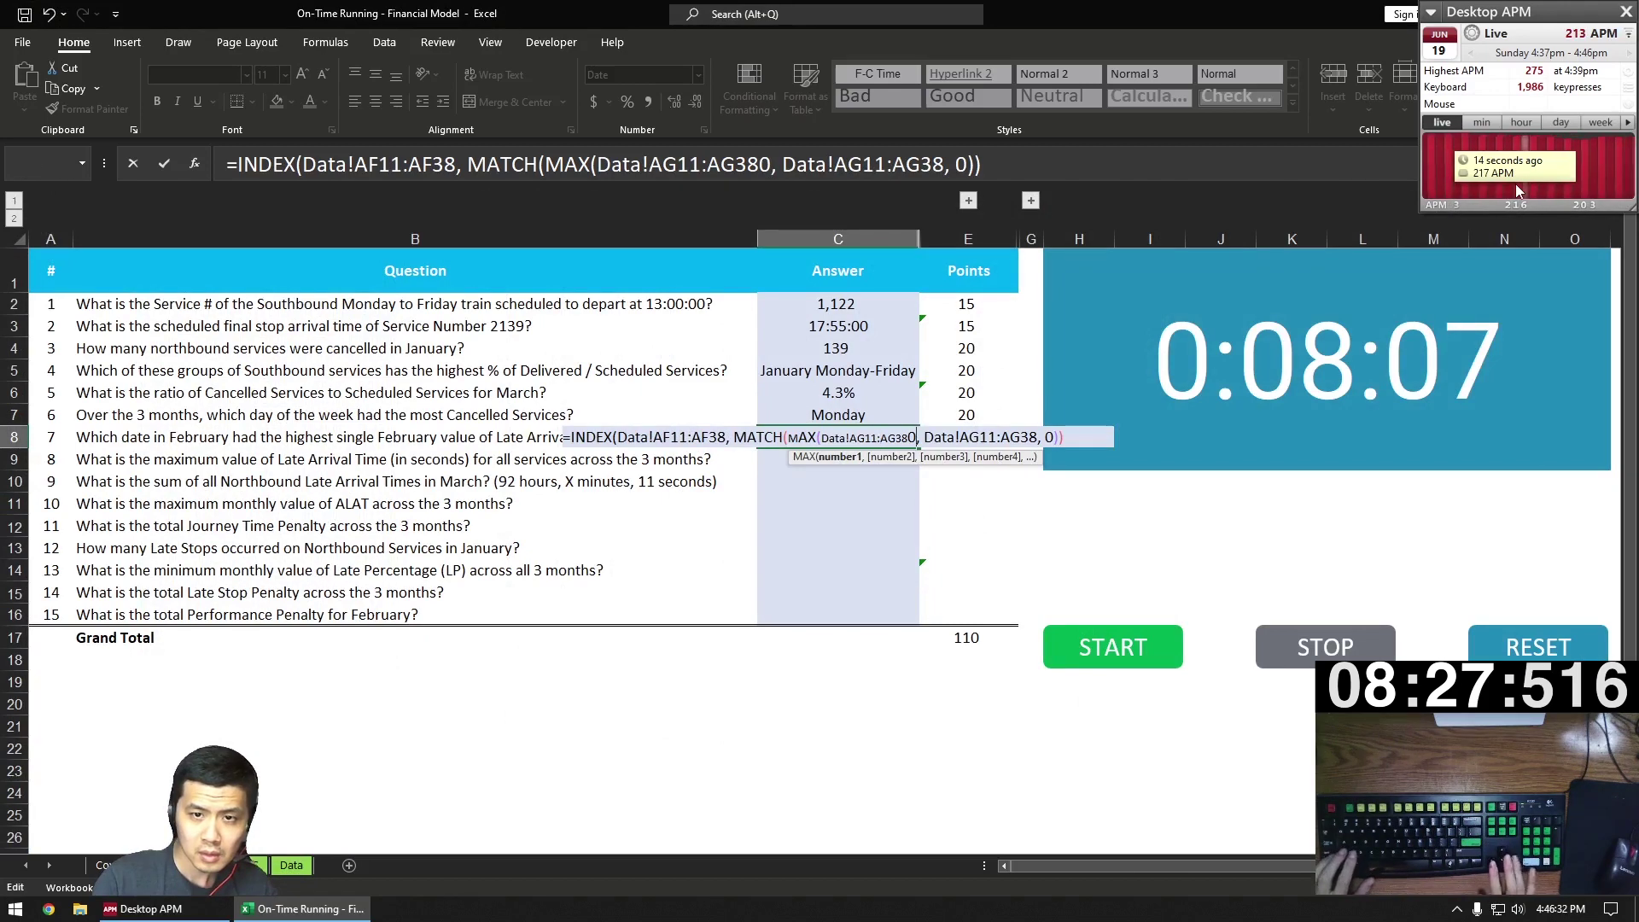
type(")")
key("Delete")
- Commit question 7 (2/19/2022) and answer question 8 with MAX of Data column X (248 Seconds)
key("Return")
type("=MAX(")
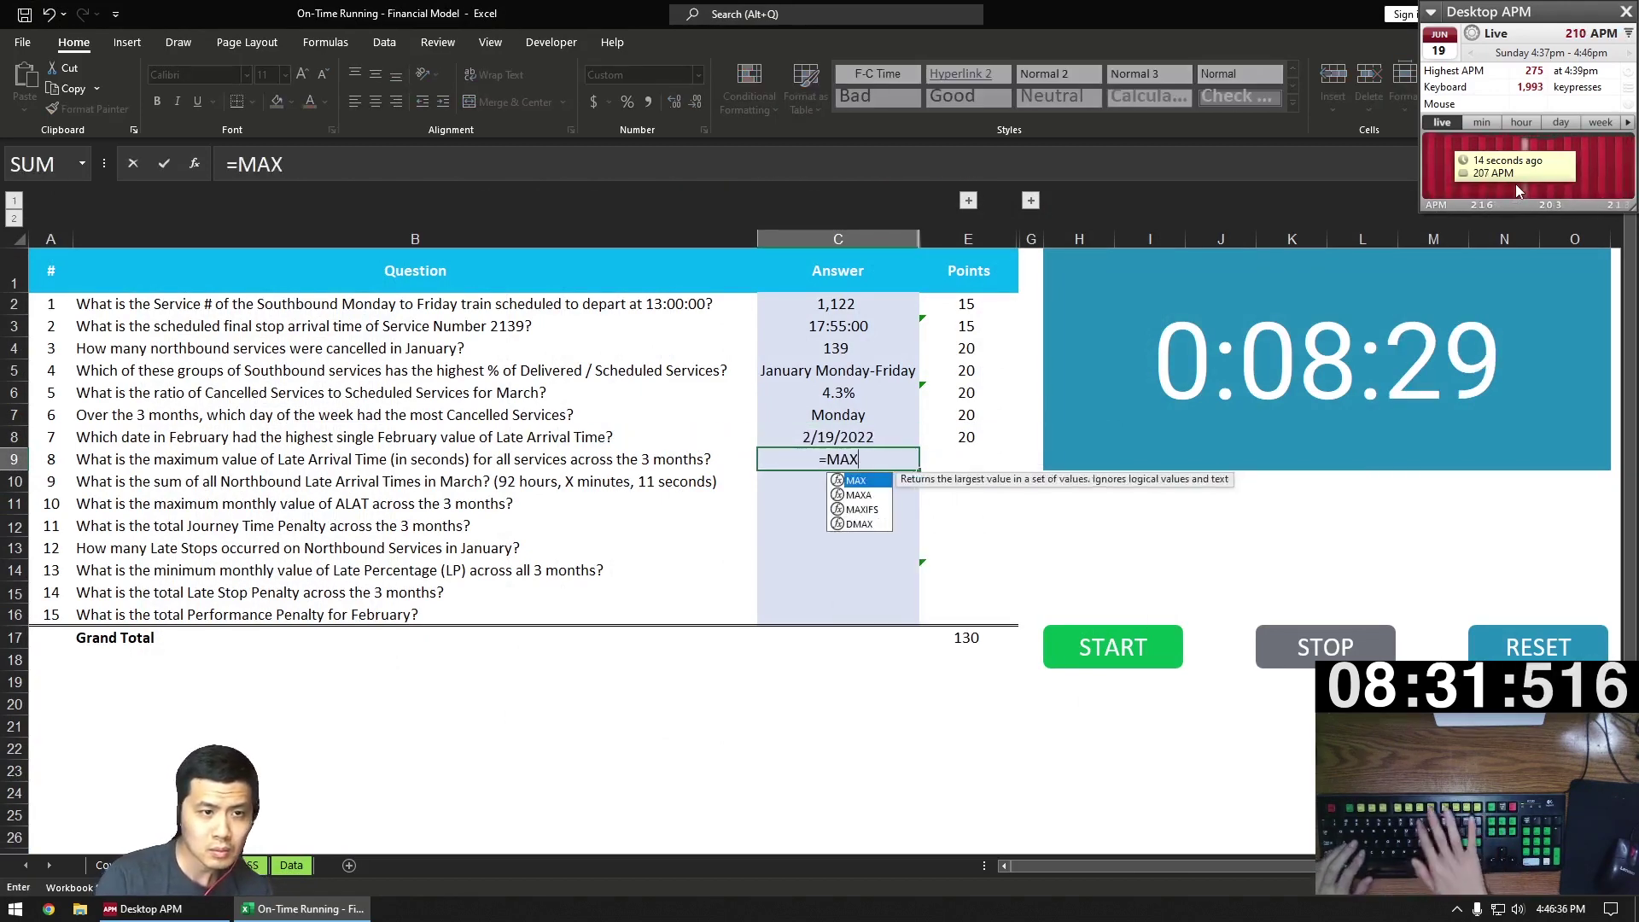
key("ctrl+Page_Down")
key("ctrl+Page_Down")
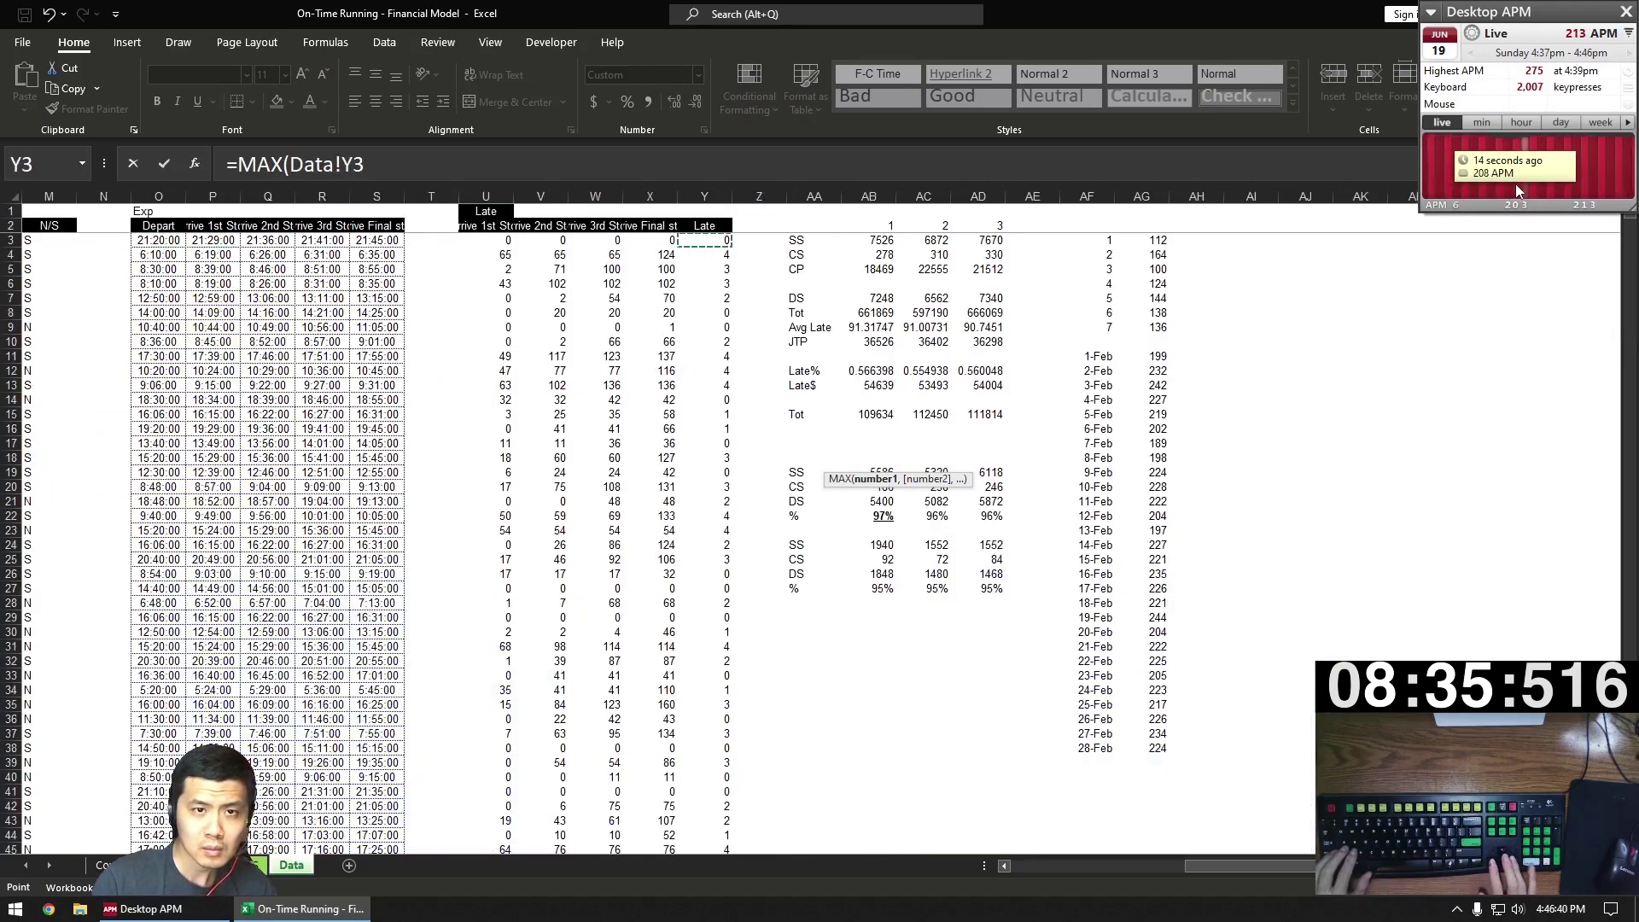
key("shift+Down")
key("ctrl+space")
key("Return")
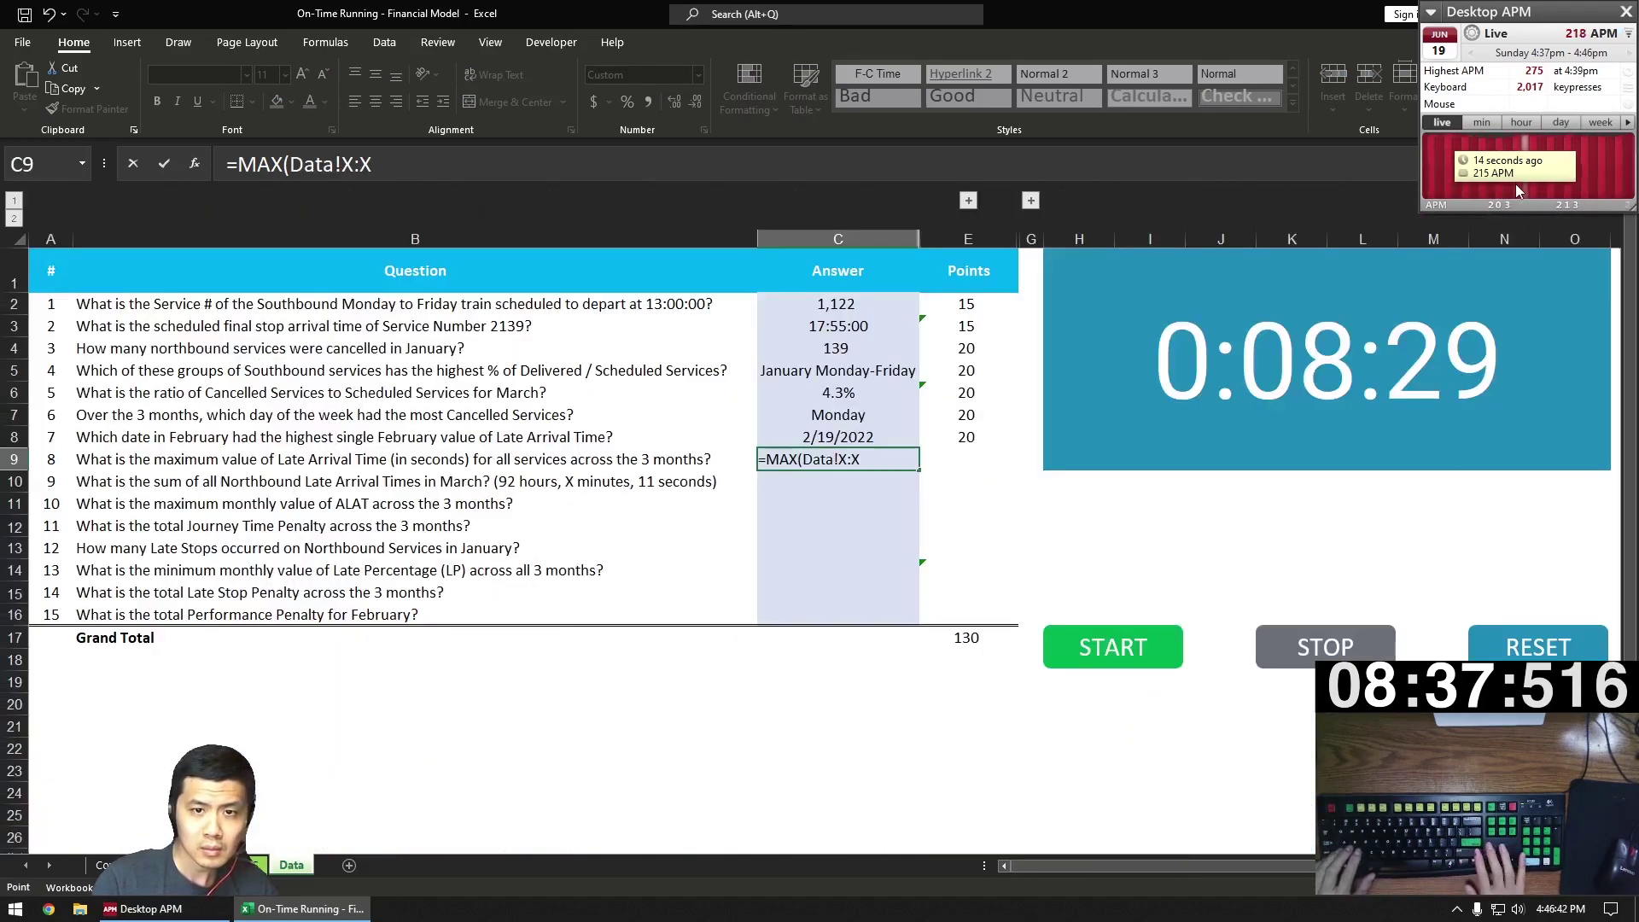
- Start question 9's SUMIFS with Data column X as sum range and column M as criteria range
type("=SUMIFS(")
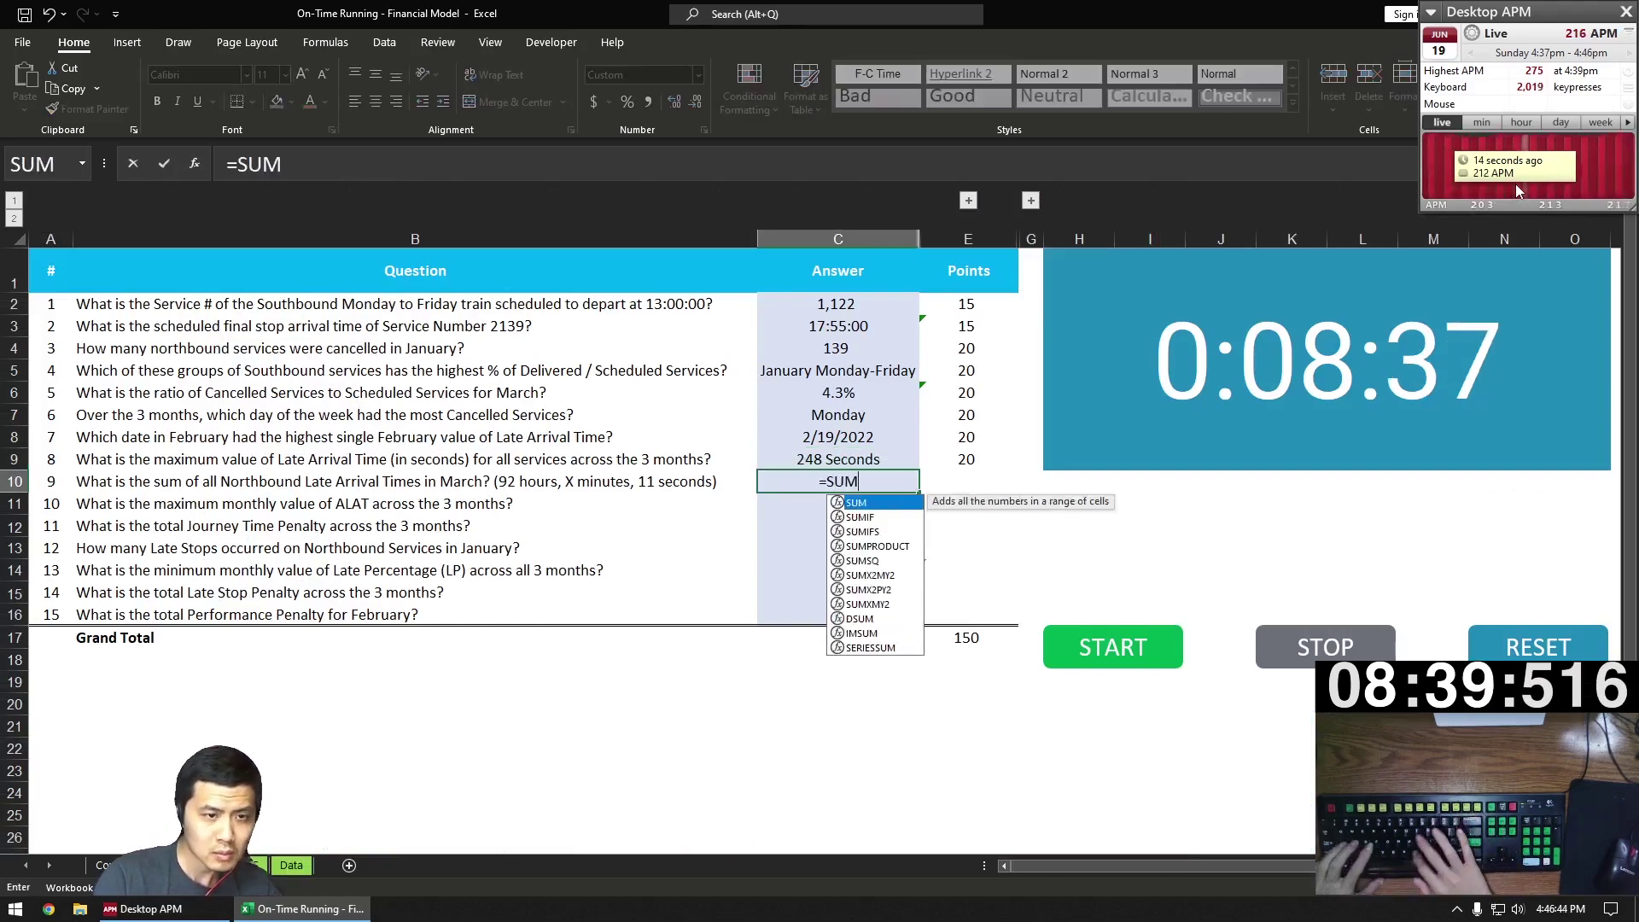
key("ctrl+Page_Down")
key("ctrl+Page_Down")
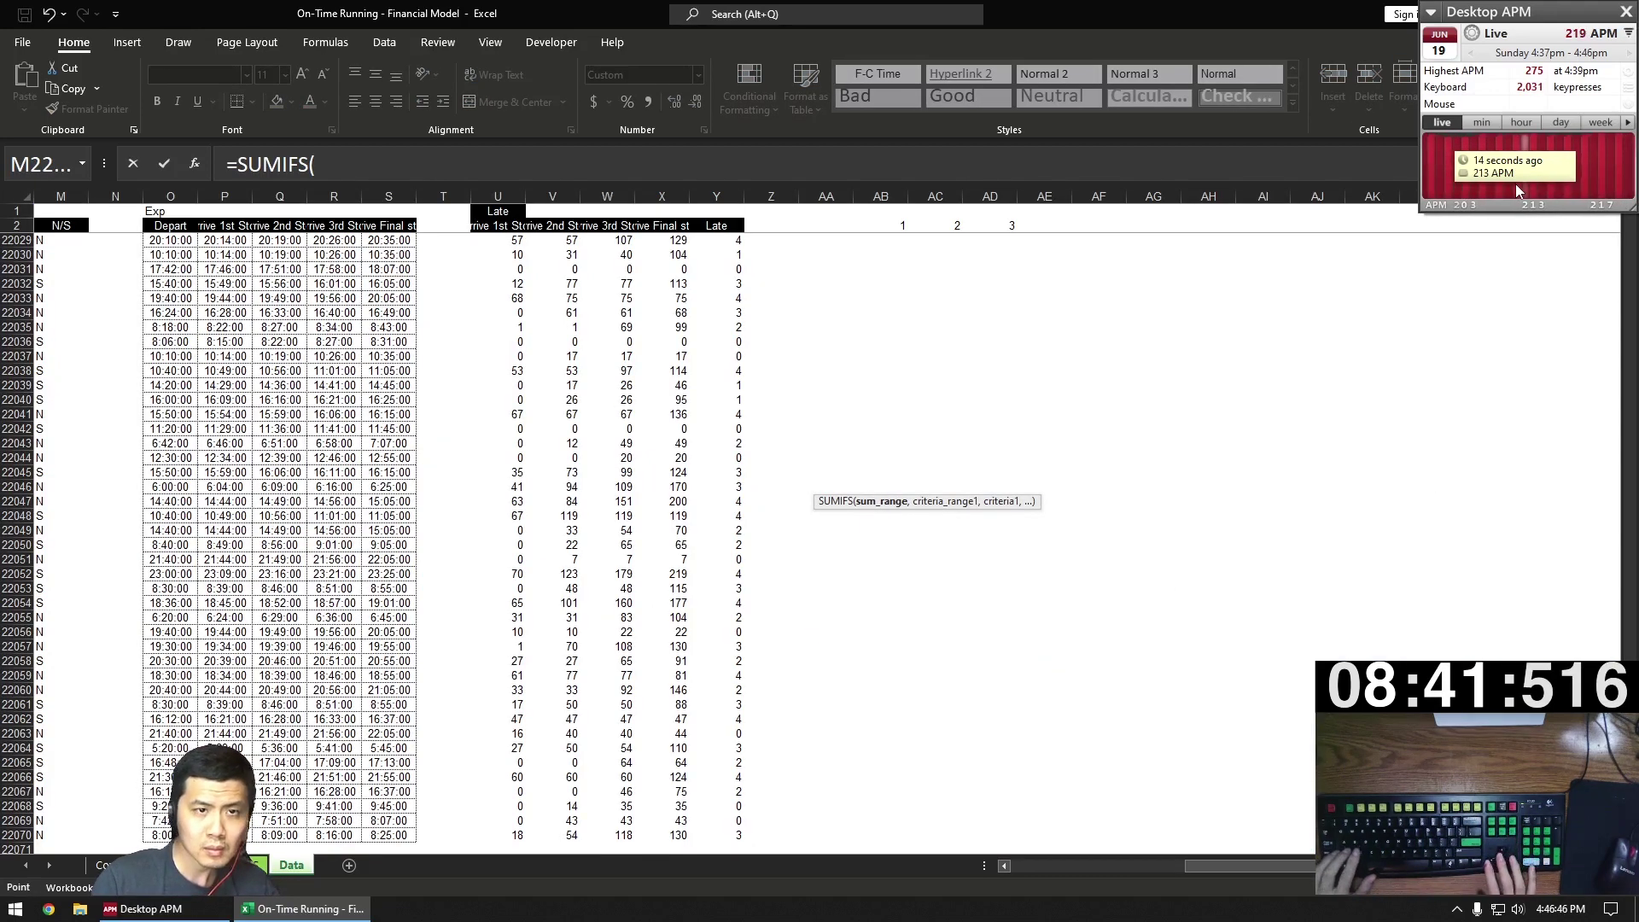
key("Right")
key("Right")
key("Right")
key("Right")
key("Right")
key("Right")
key("Right")
key("Right")
key("Right")
key("Right")
key("Right")
key("ctrl+Up")
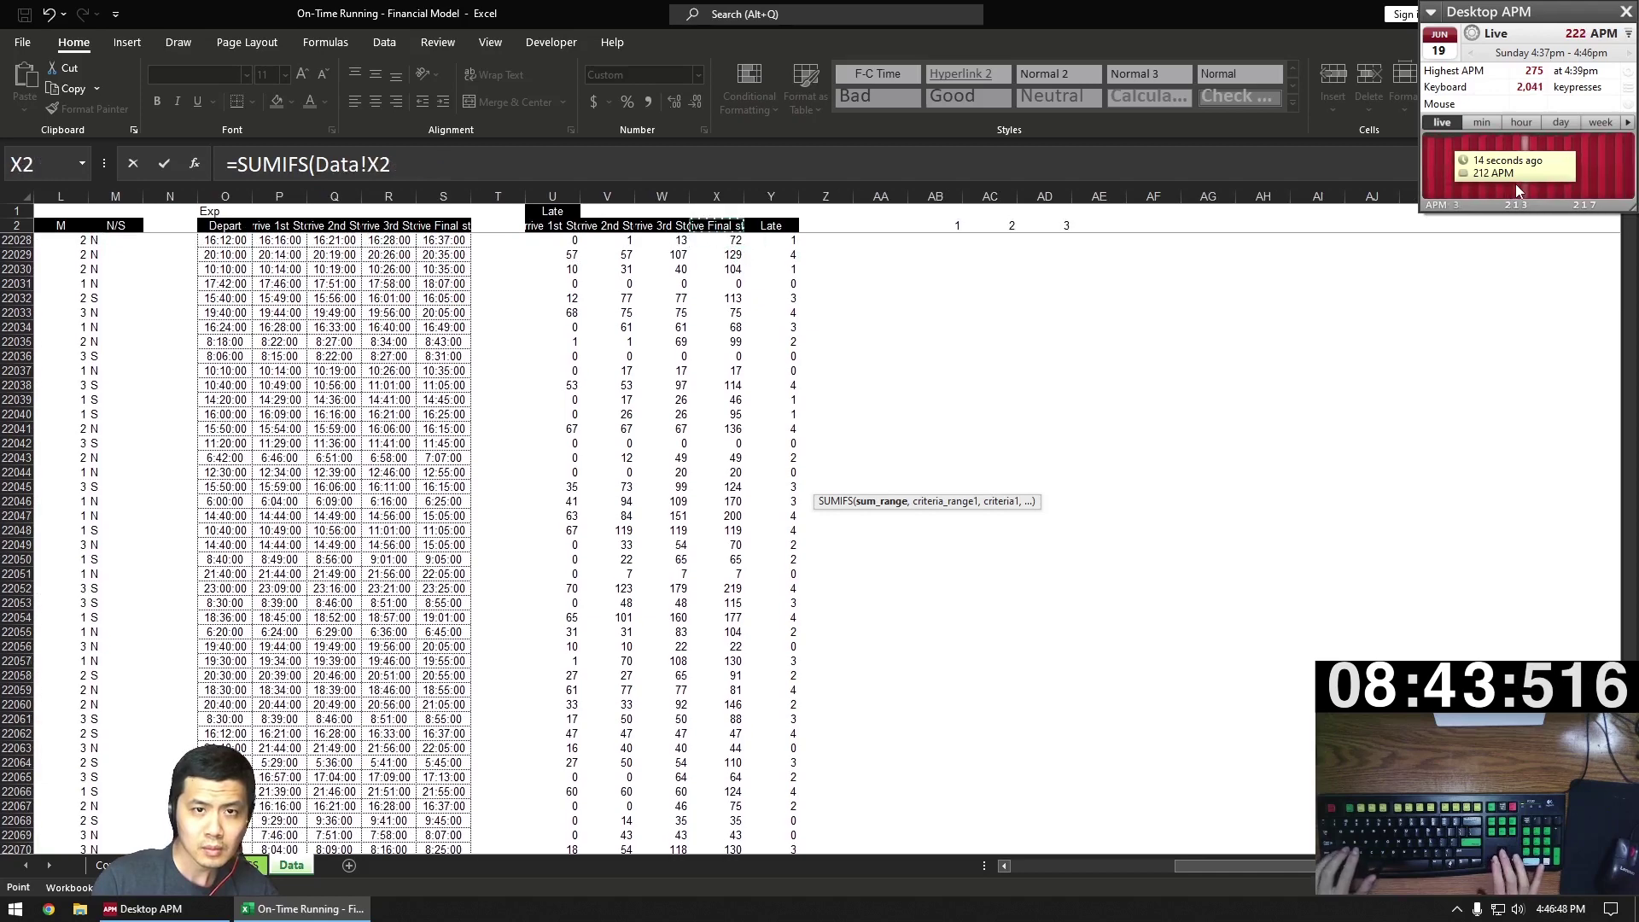
key("shift+Up")
key("ctrl+space")
type(",")
key("Left")
key("Left")
key("Left")
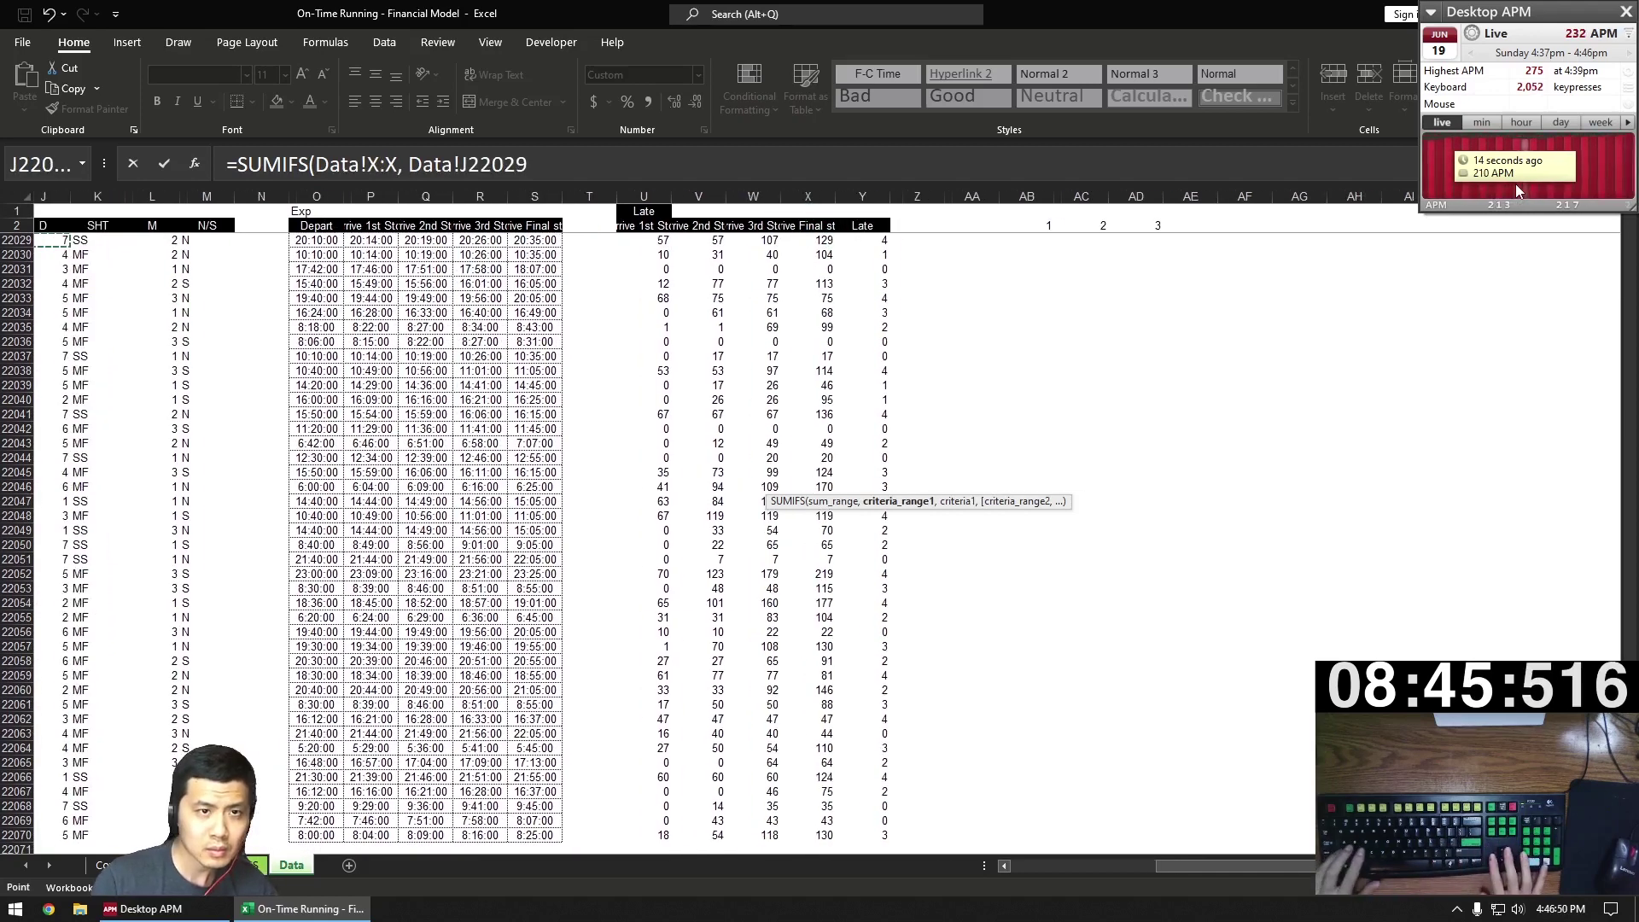
key("Right")
key("Right")
key("Right")
key("ctrl+Up")
key("shift+Up")
key("ctrl+space")
type(",")
- Add month column L with criterion 3 and try committing, dismissing the too-few-arguments warning
key("Left")
key("Left")
key("Left")
key("Right")
key("Right")
key("Right")
key("Right")
key("Right")
key("Left")
key("ctrl+Up")
key("shift+Up")
key("ctrl+shift+Down")
key("ctrl+space")
type(", 3))")
key("Return")
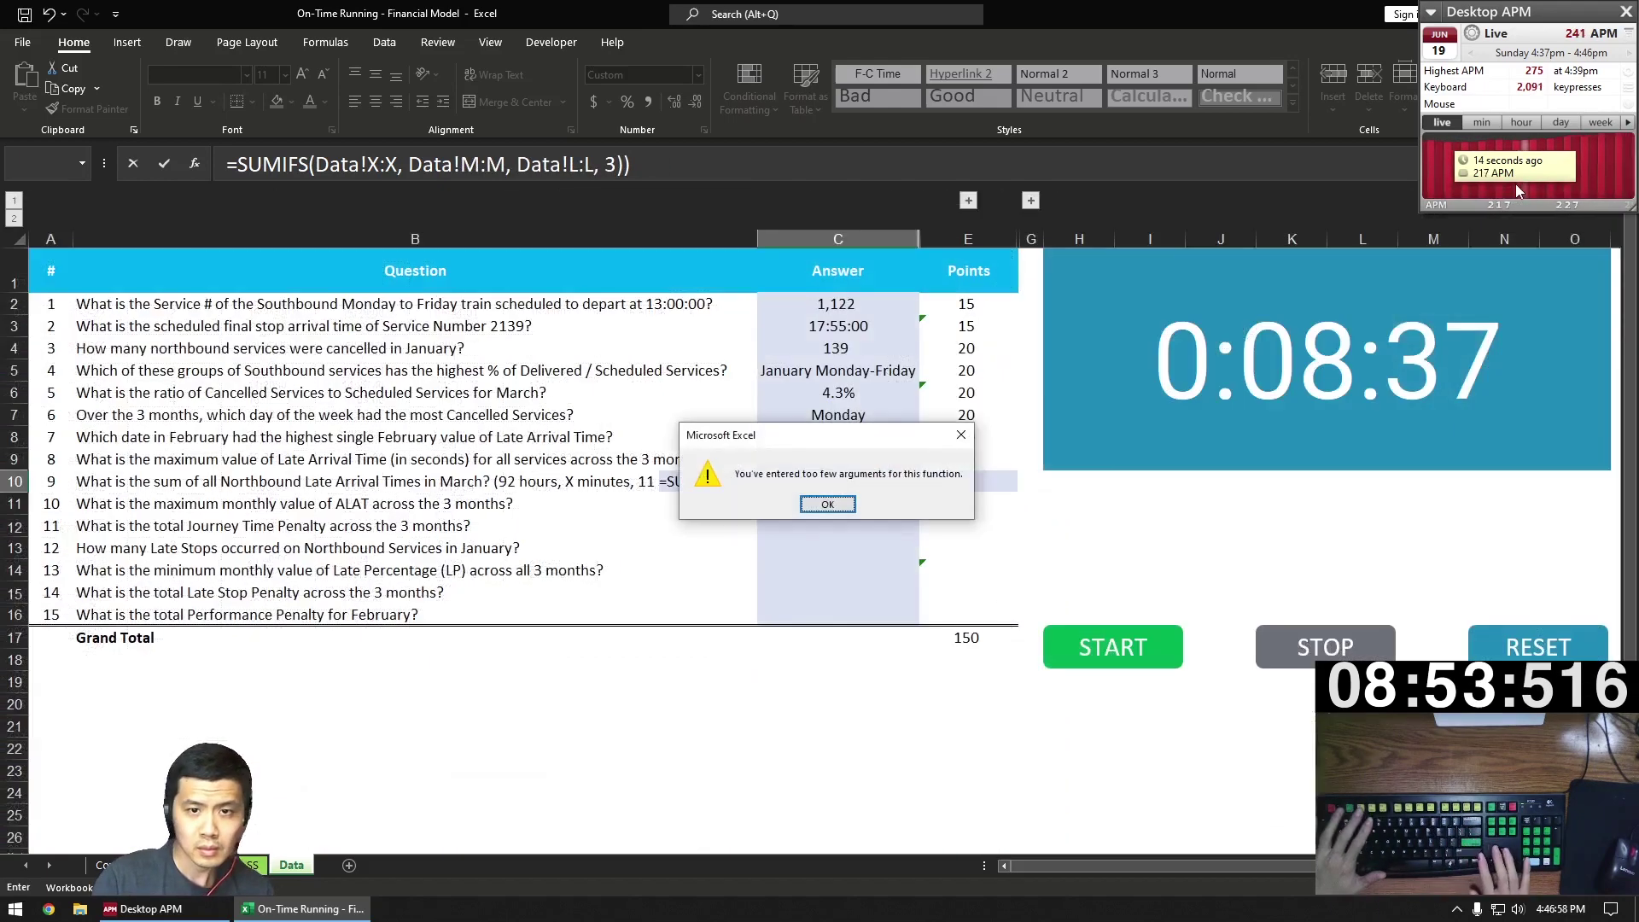
key("Return")
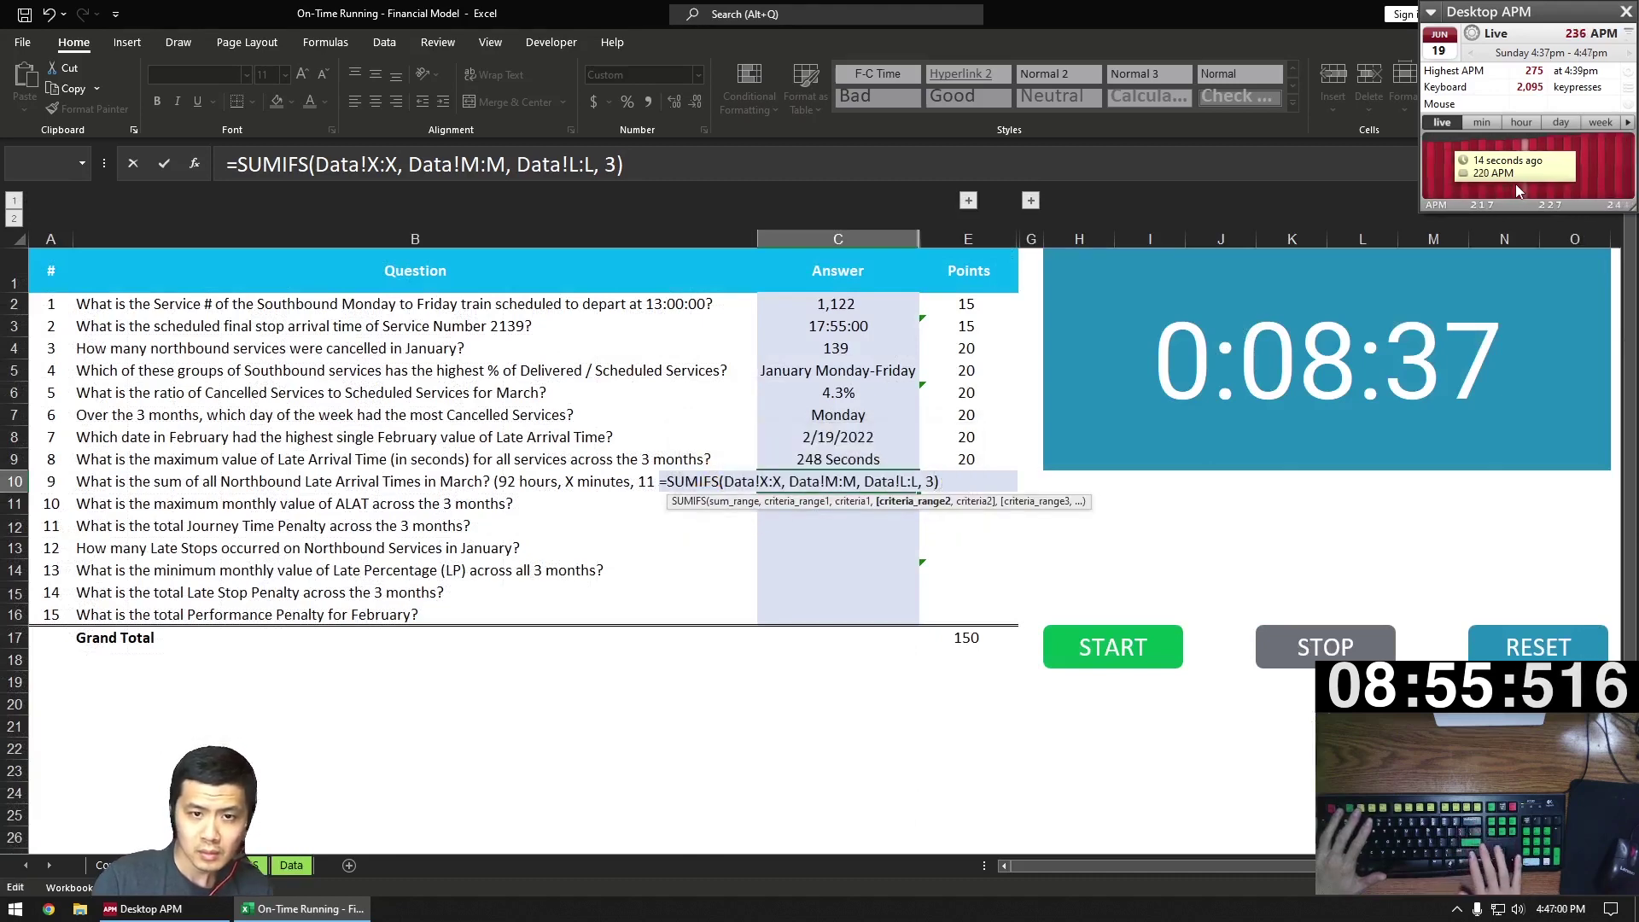
key("Return")
key("Return")
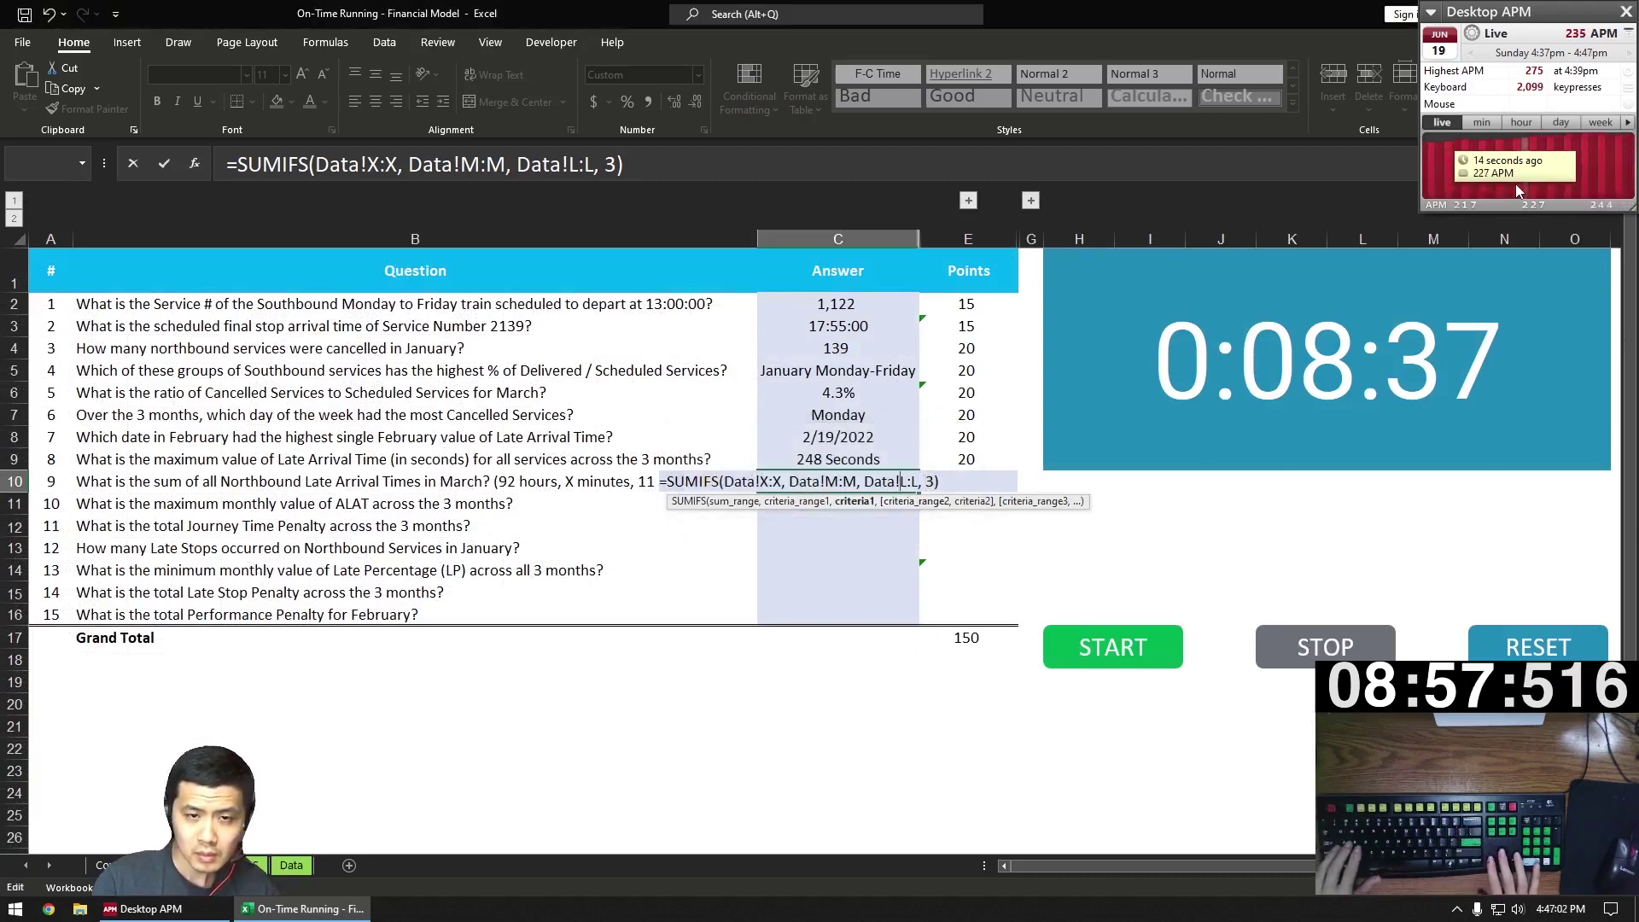
- Insert the "N" criterion for the direction column and commit the northbound SUMIFS
key("ctrl+Left")
key("ctrl+Left")
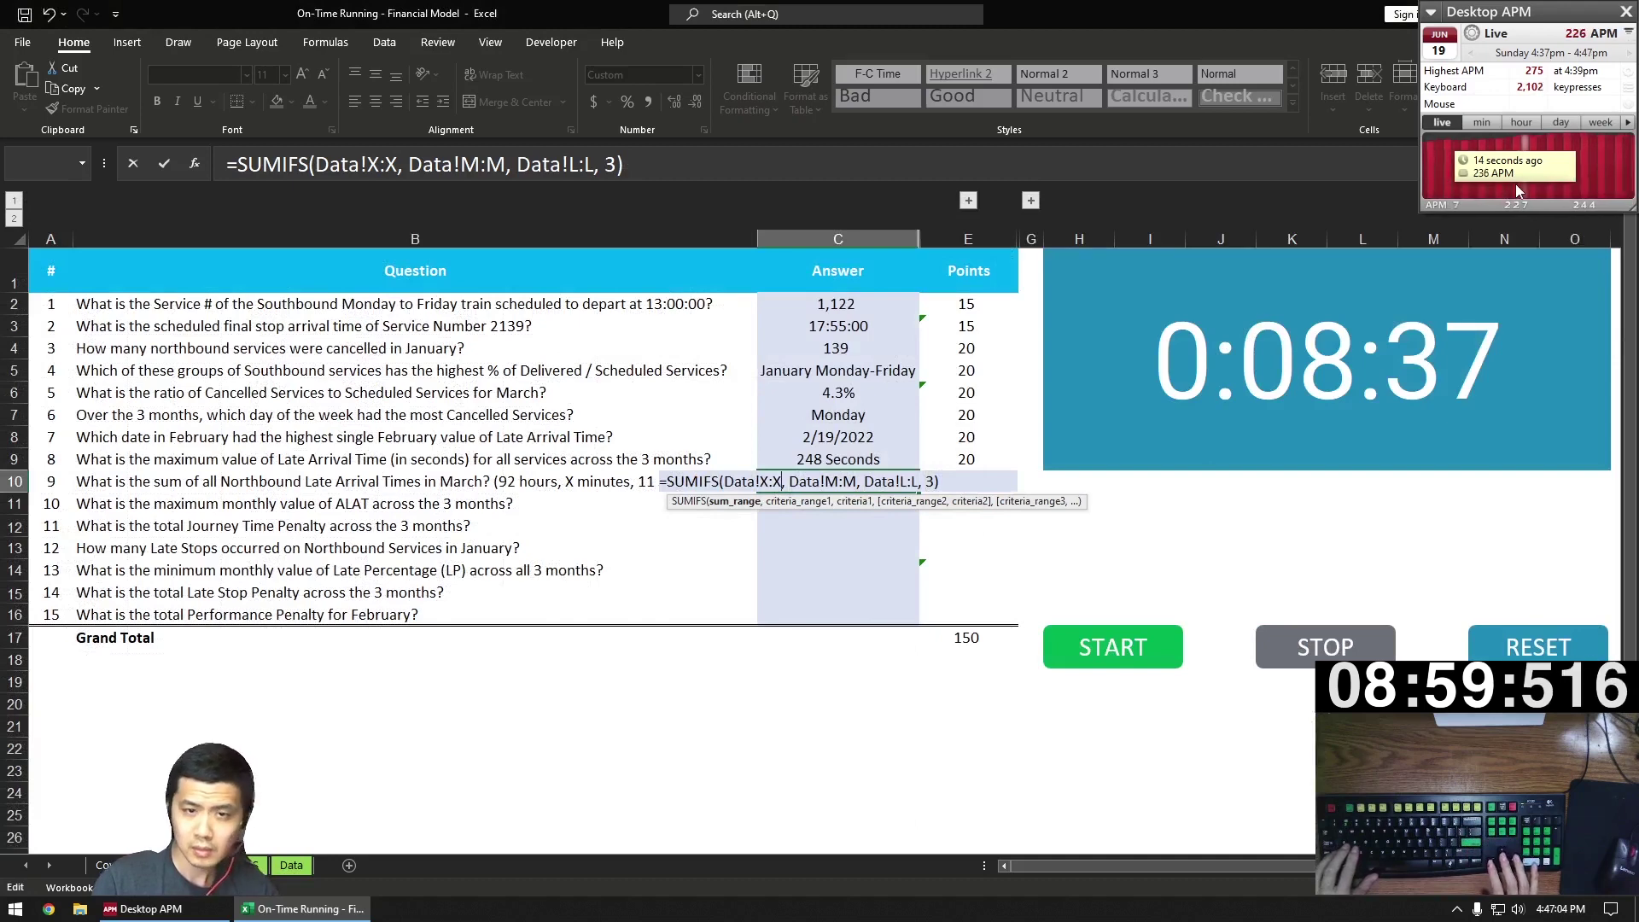
key("ctrl+Right")
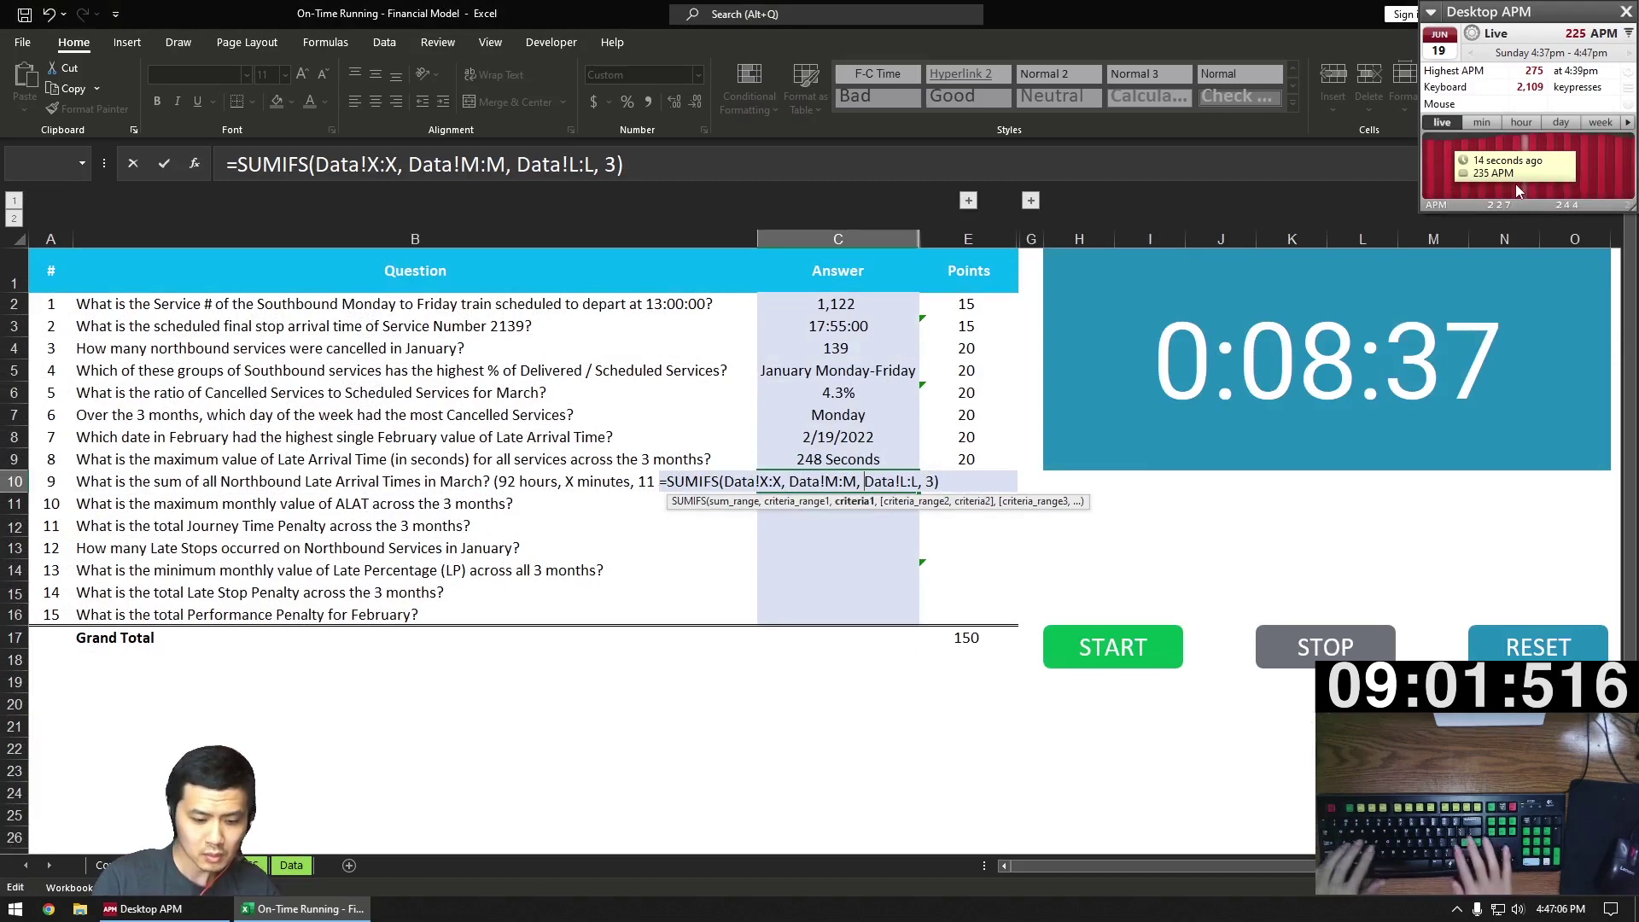
type(", \"N\",")
key("Return")
- Append -(60*60*92)-11 to C10's formula and begin wrapping it in an opening bracket
key("Up")
key("F2")
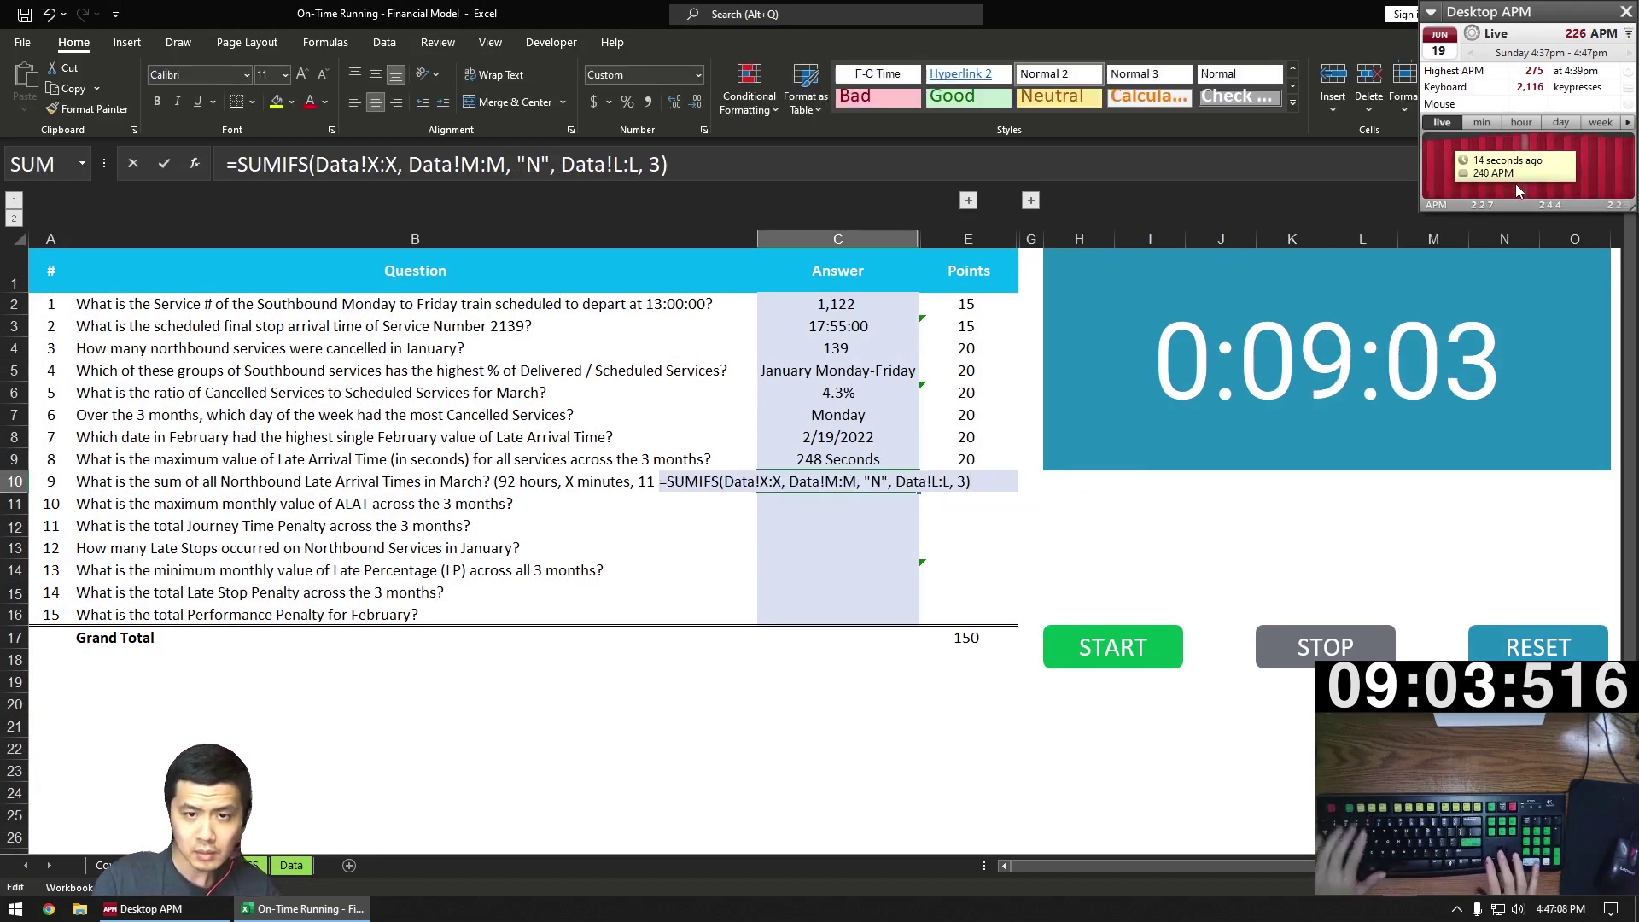
type("-(60*60*92")
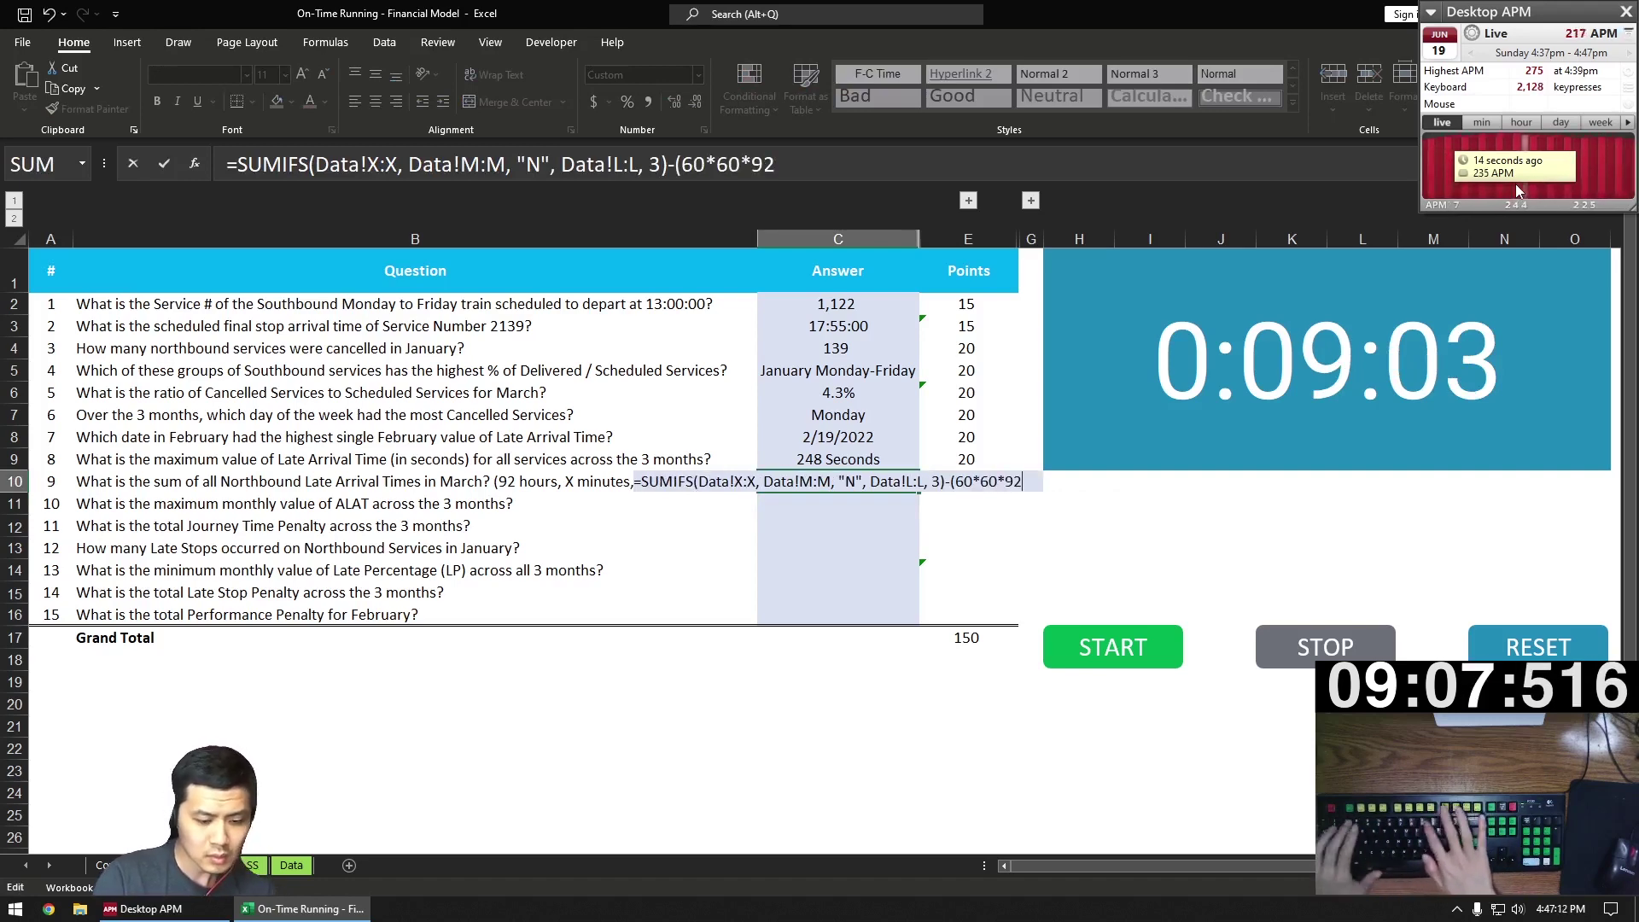
type(")-11")
key("Return")
key("Up")
key("F2")
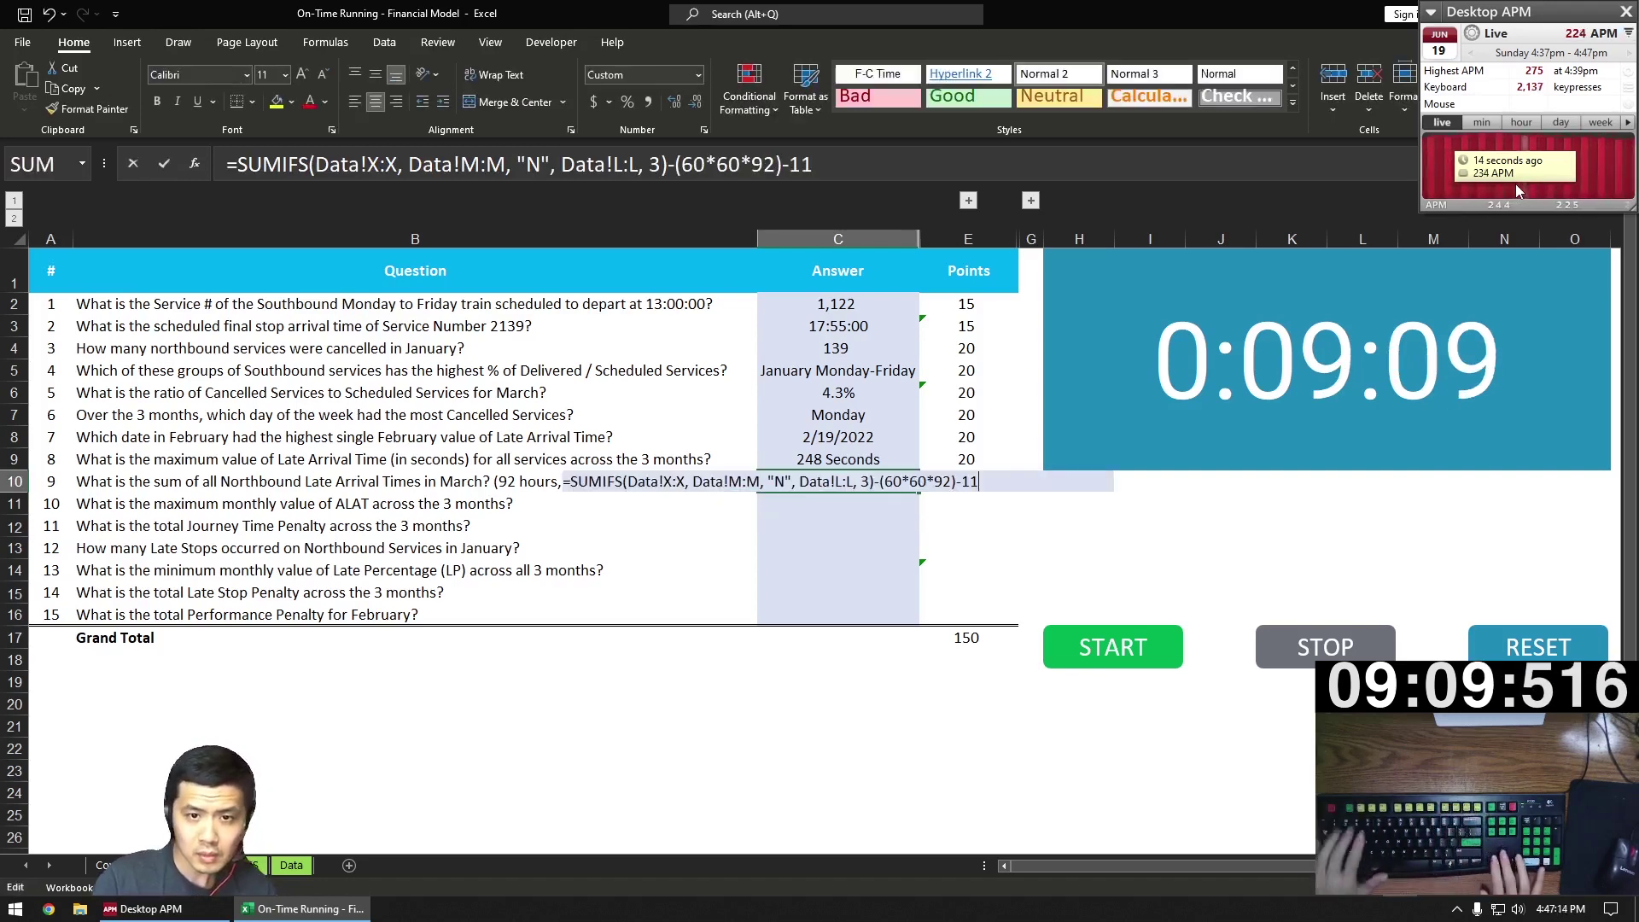
key("Home")
key("Right")
type("(")
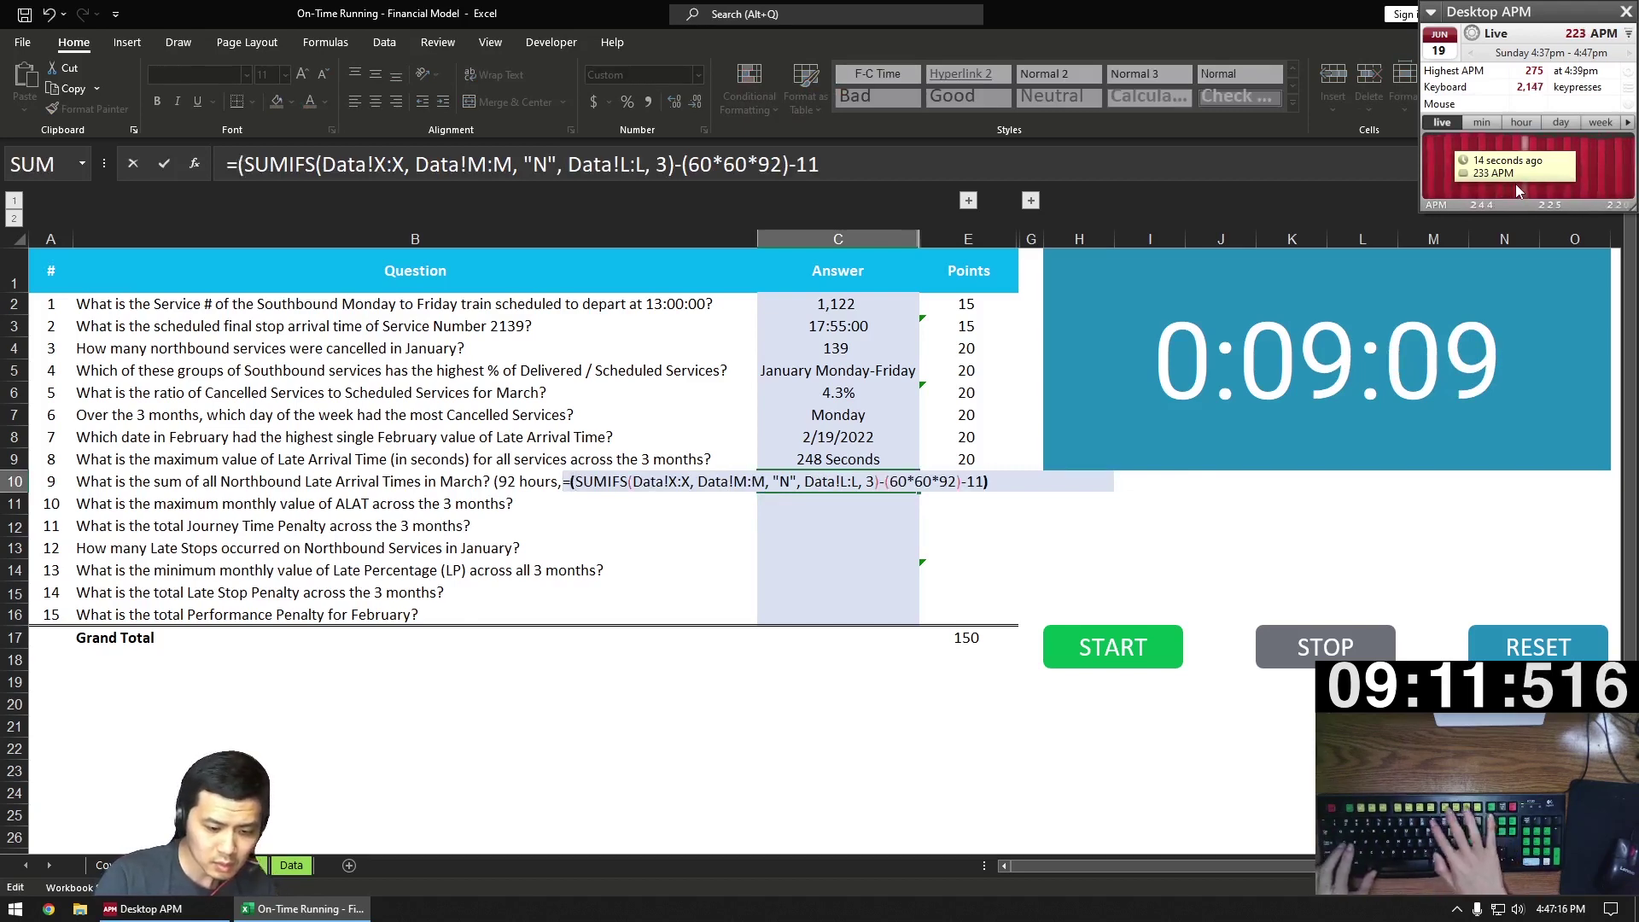
- Commit question 9 (56 Minutes) and enter =MAX(Data!AB9:AD9) in C11 for 91 Seconds
key("Return")
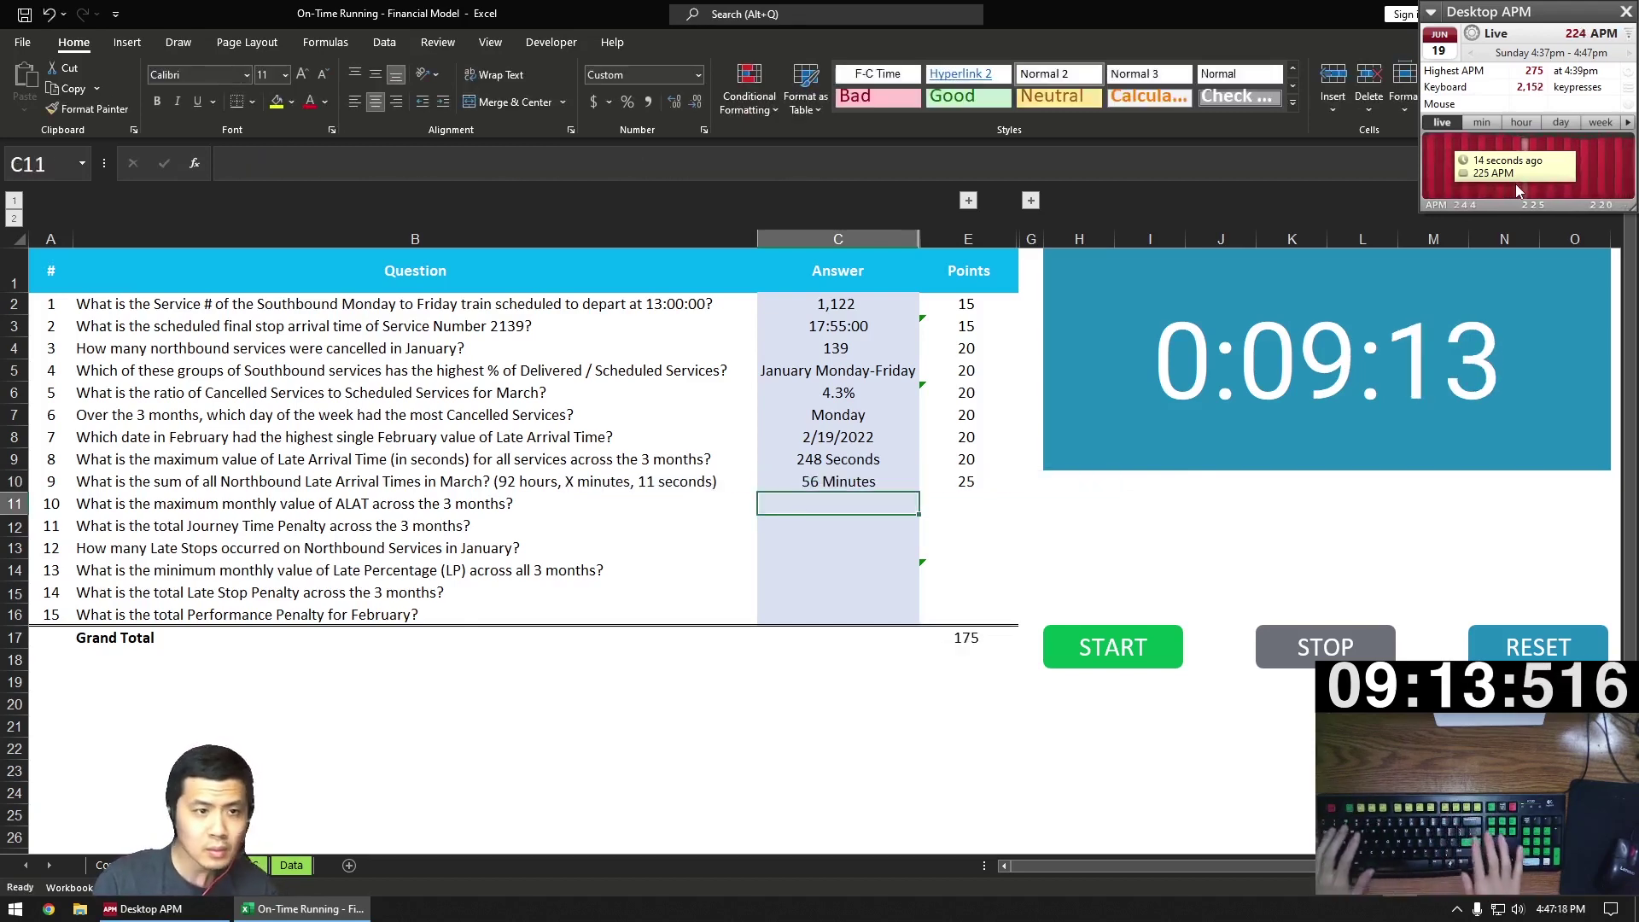
type("=MAX(")
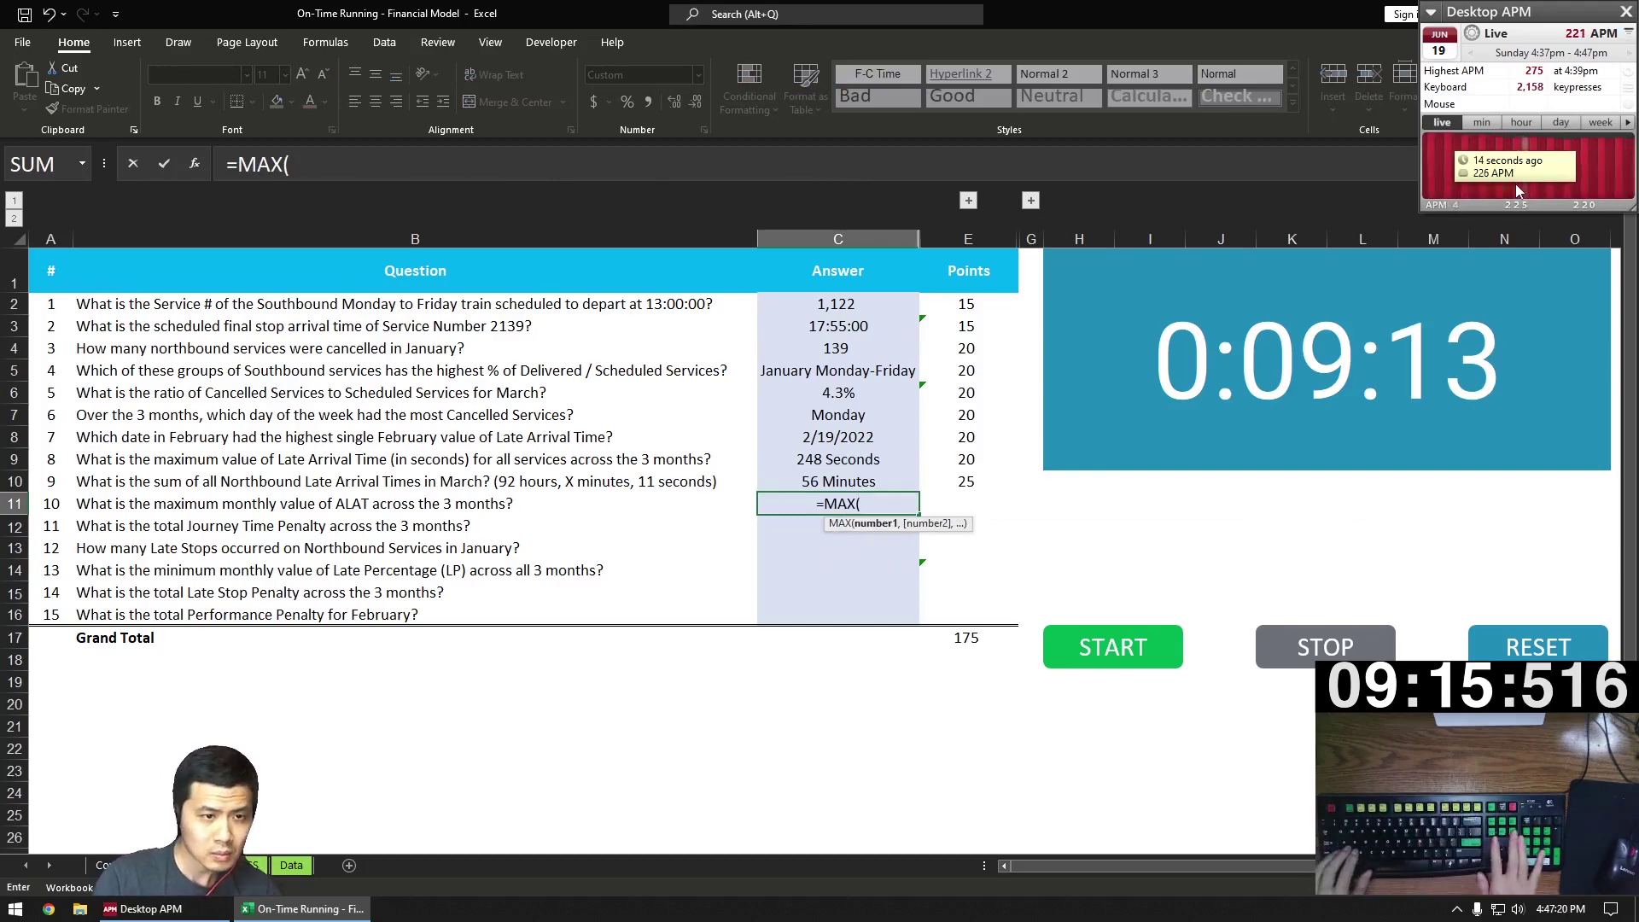
key("ctrl+Page_Down")
key("ctrl+Right")
key("ctrl+Right")
key("ctrl+Right")
key("ctrl+Right")
key("ctrl+Right")
key("ctrl+Right")
key("ctrl+Right")
key("ctrl+Right")
key("ctrl+Left")
key("ctrl+Left")
key("ctrl+Up")
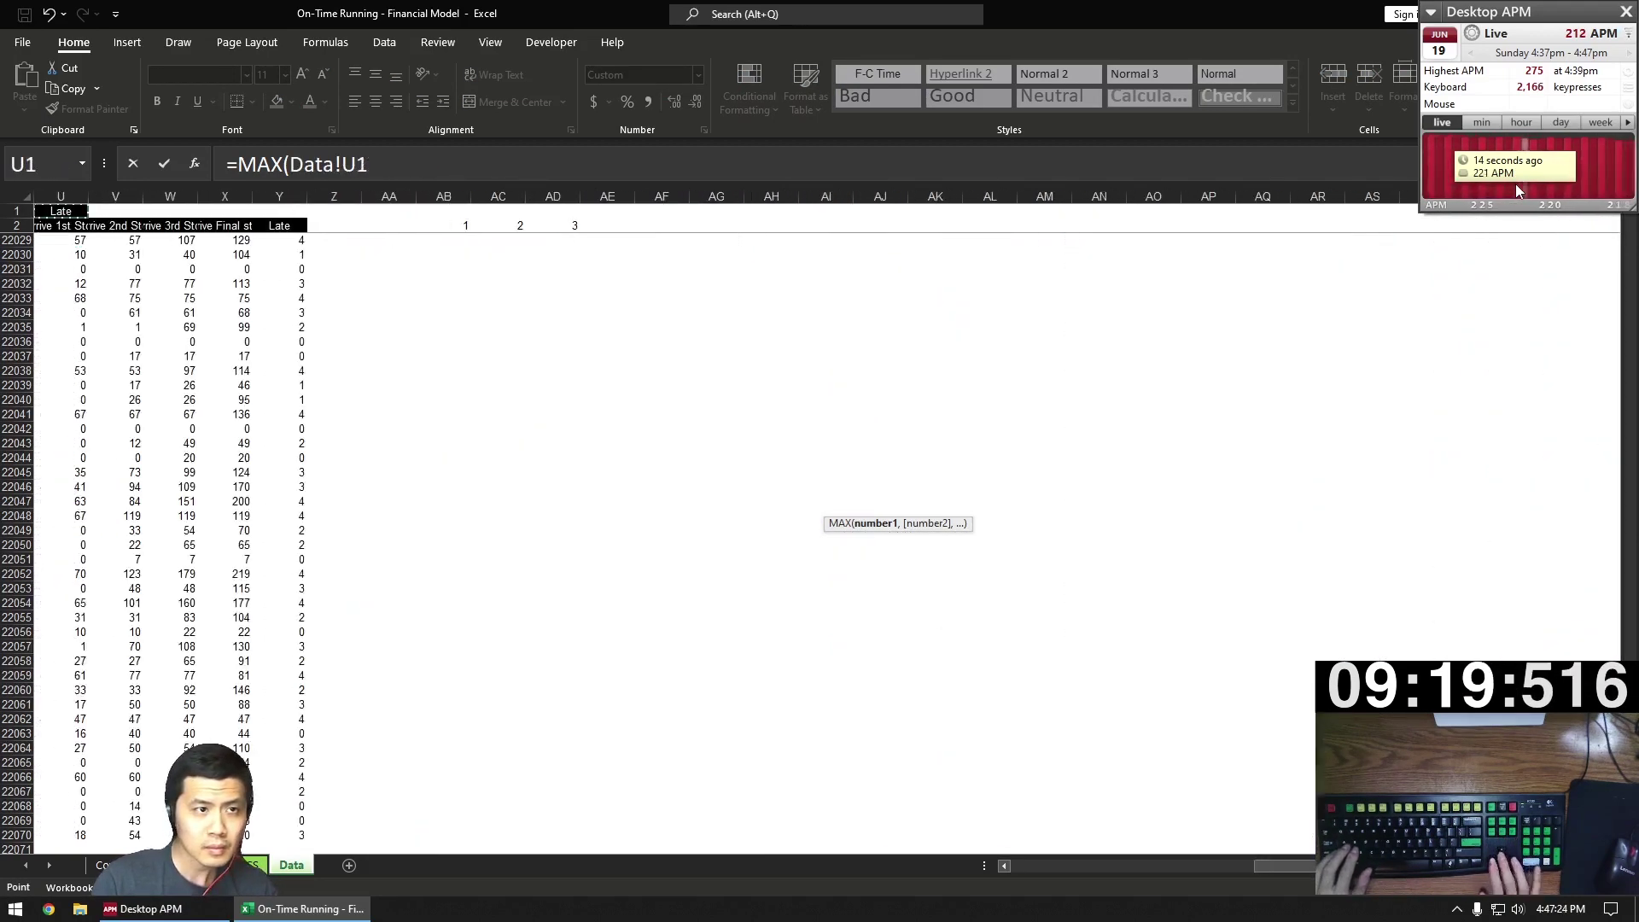
key("Down")
key("Down")
key("ctrl+Right")
key("ctrl+Right")
key("Right")
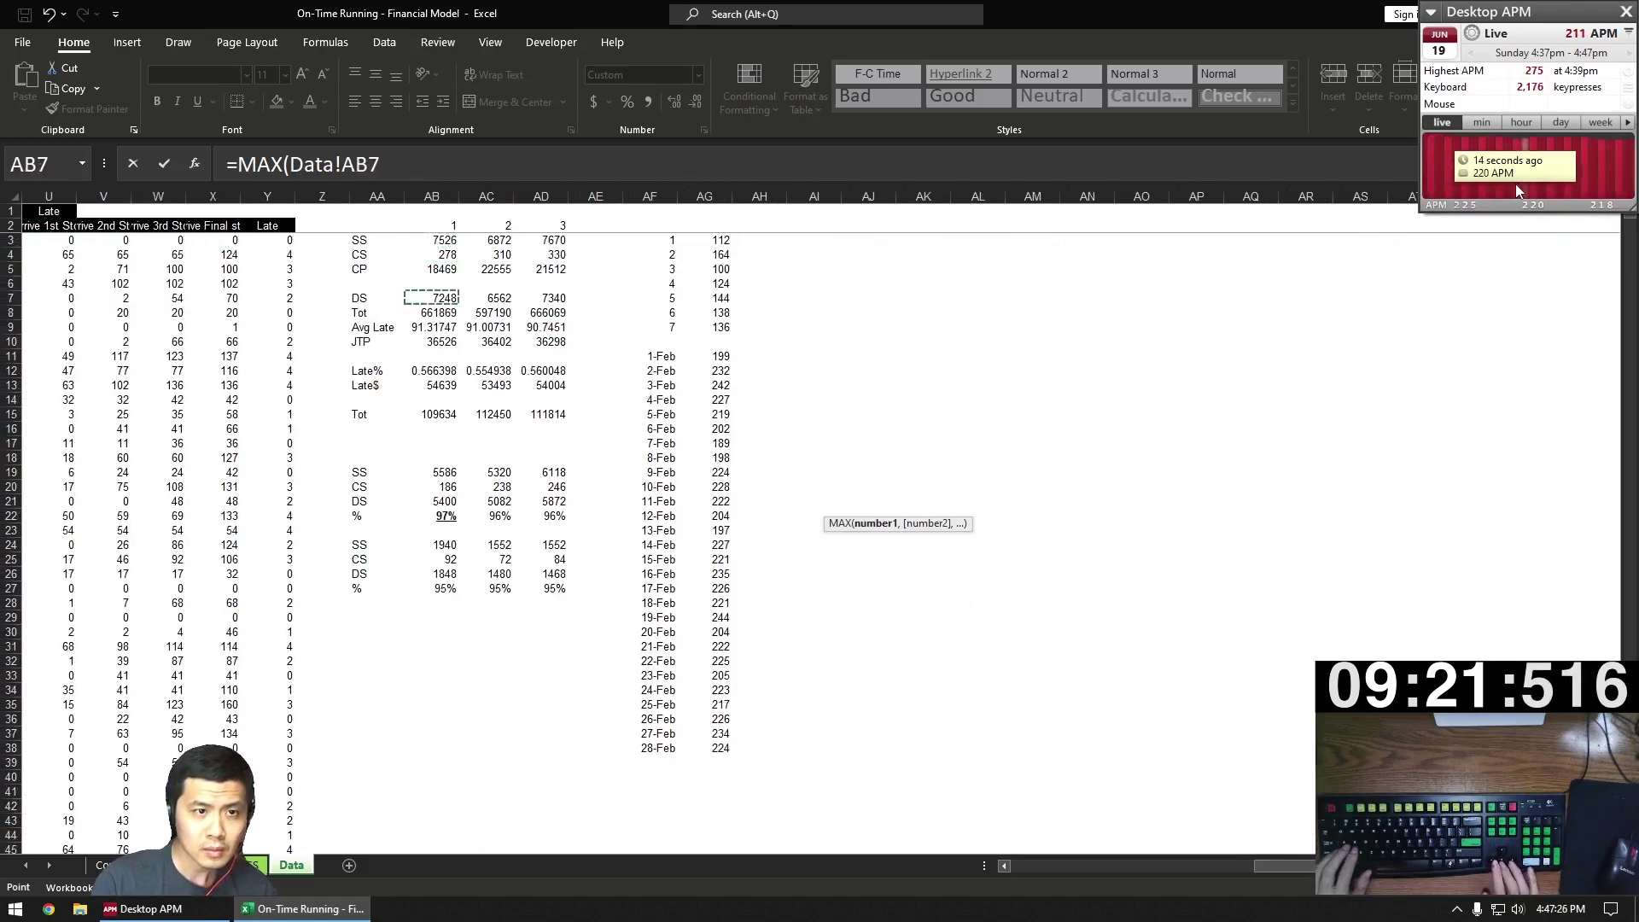
key("Down")
key("Down")
key("shift+Right")
key("shift+Right")
key("Return")
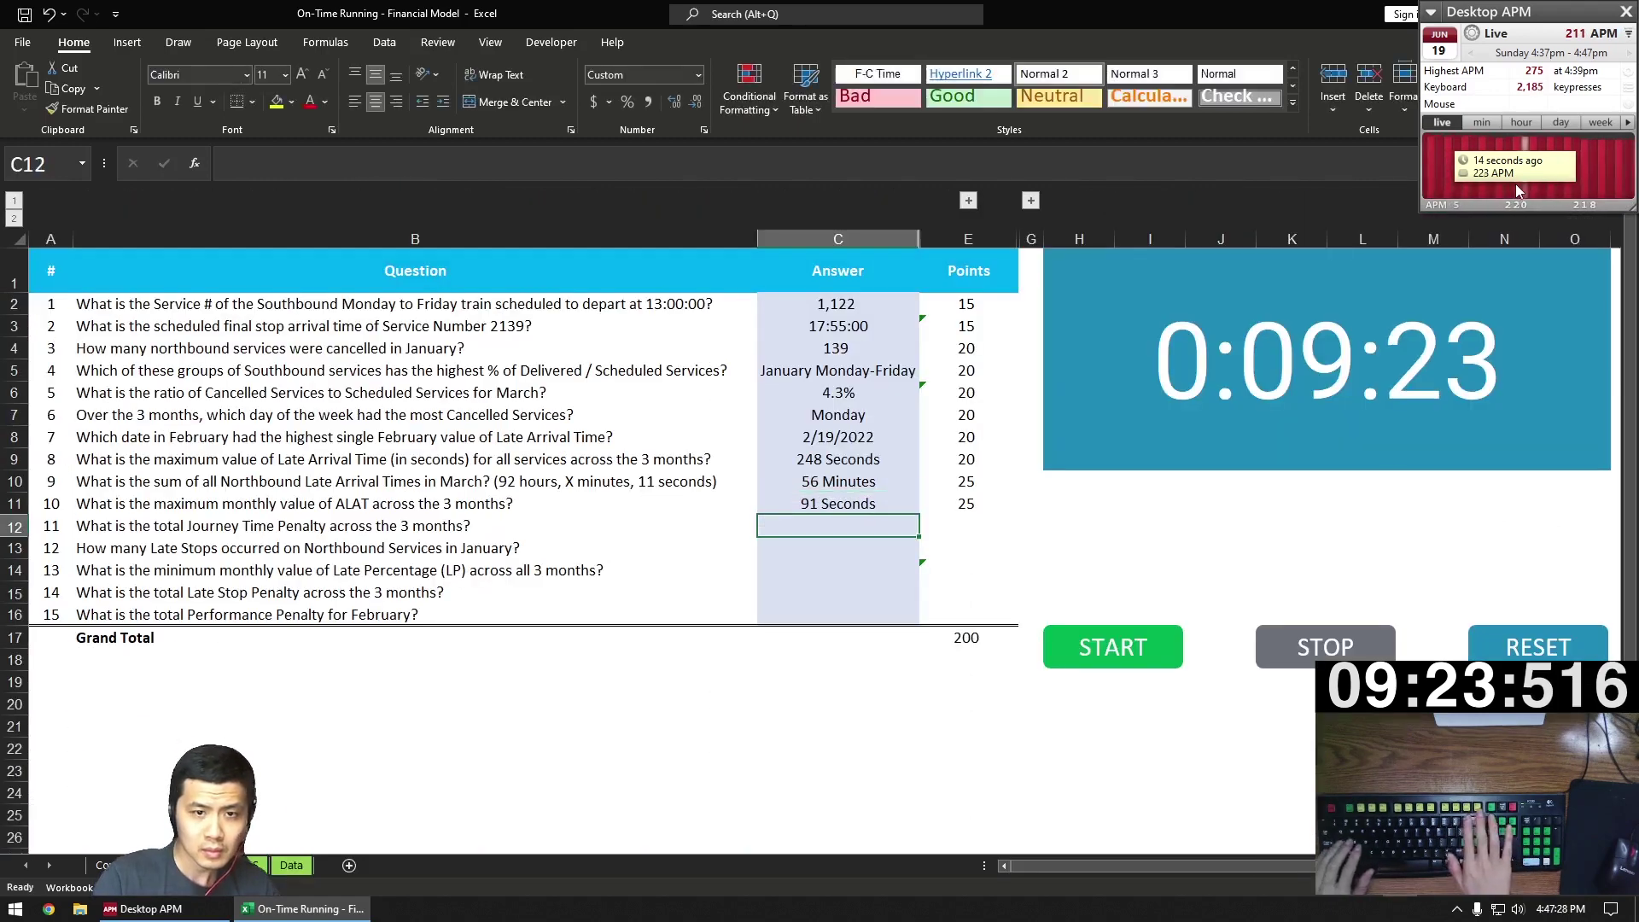
- Enter =SUM(Data!AB10:AD10) in C12 for the $109,226 Journey Time Penalty
type("=SUM(")
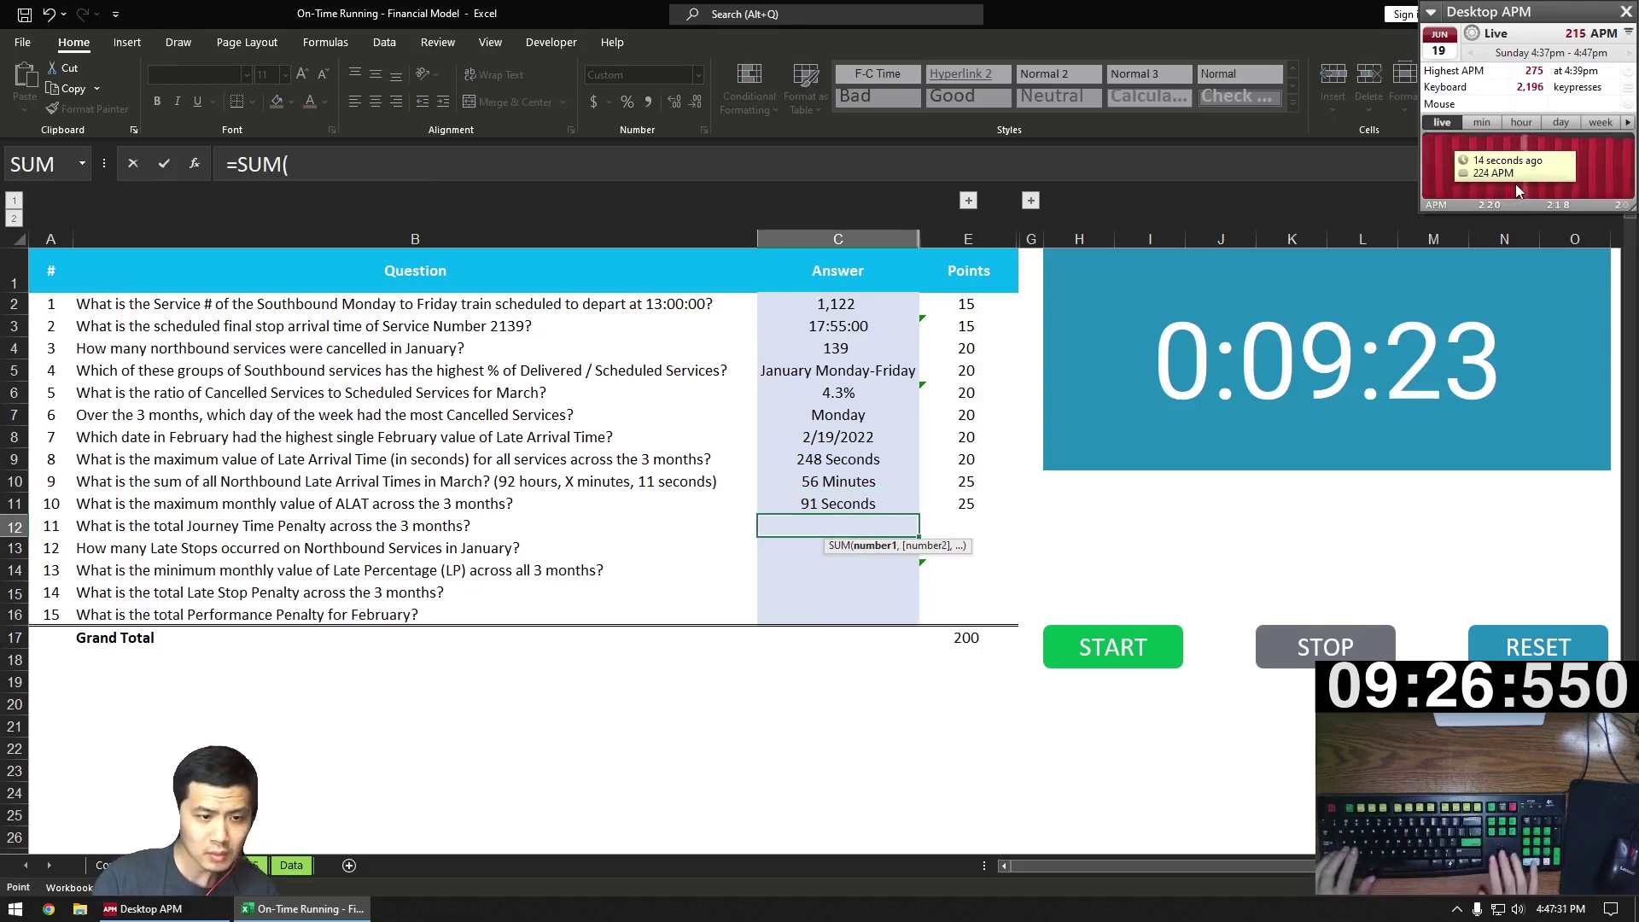
key("ctrl+Page_Down")
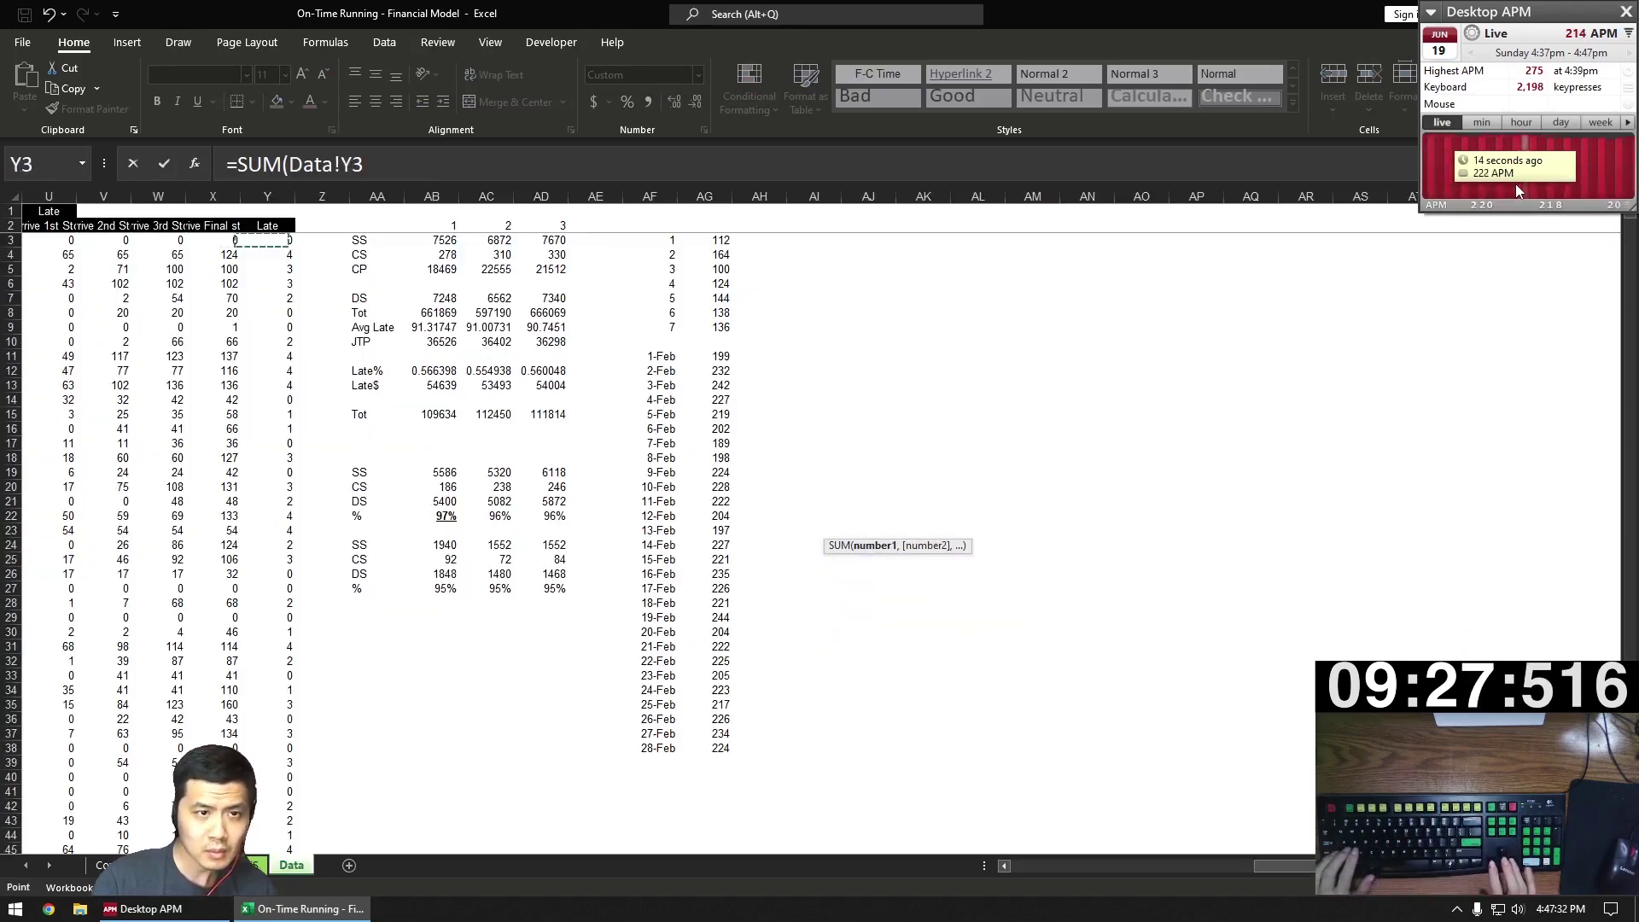
key("Right")
key("Right")
key("Right")
key("Right")
key("Right")
key("Down")
key("Down")
key("shift+Left")
key("shift+Left")
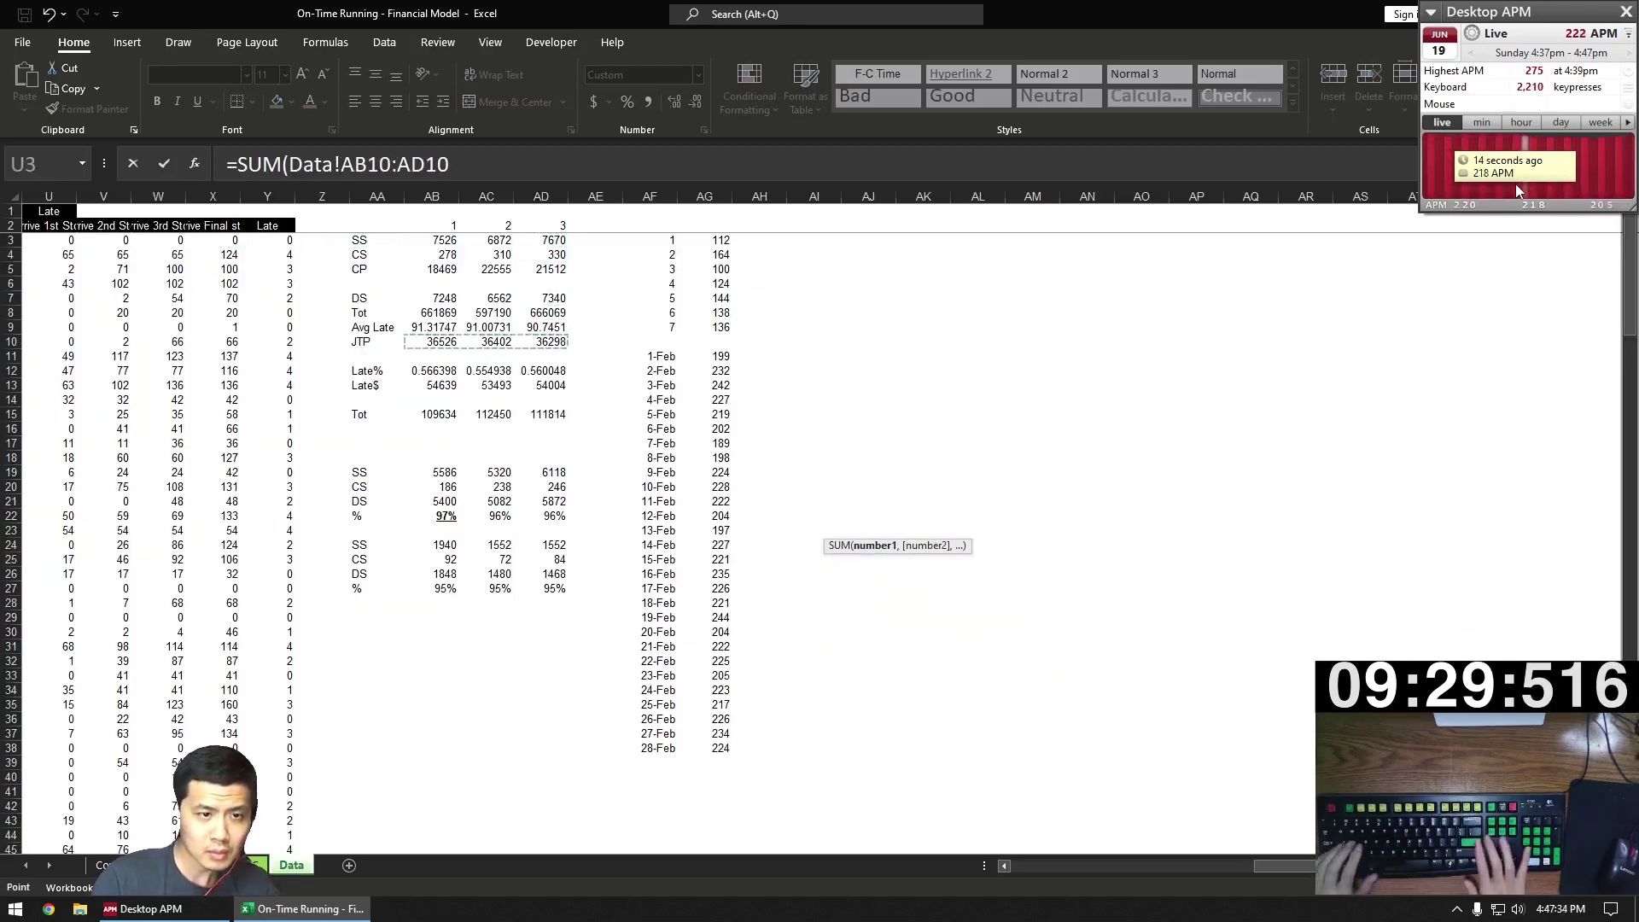
key("Return")
- Cancel a mistyped entry and start C13's SUMIFS with the Late column Y as sum range
type("=CO")
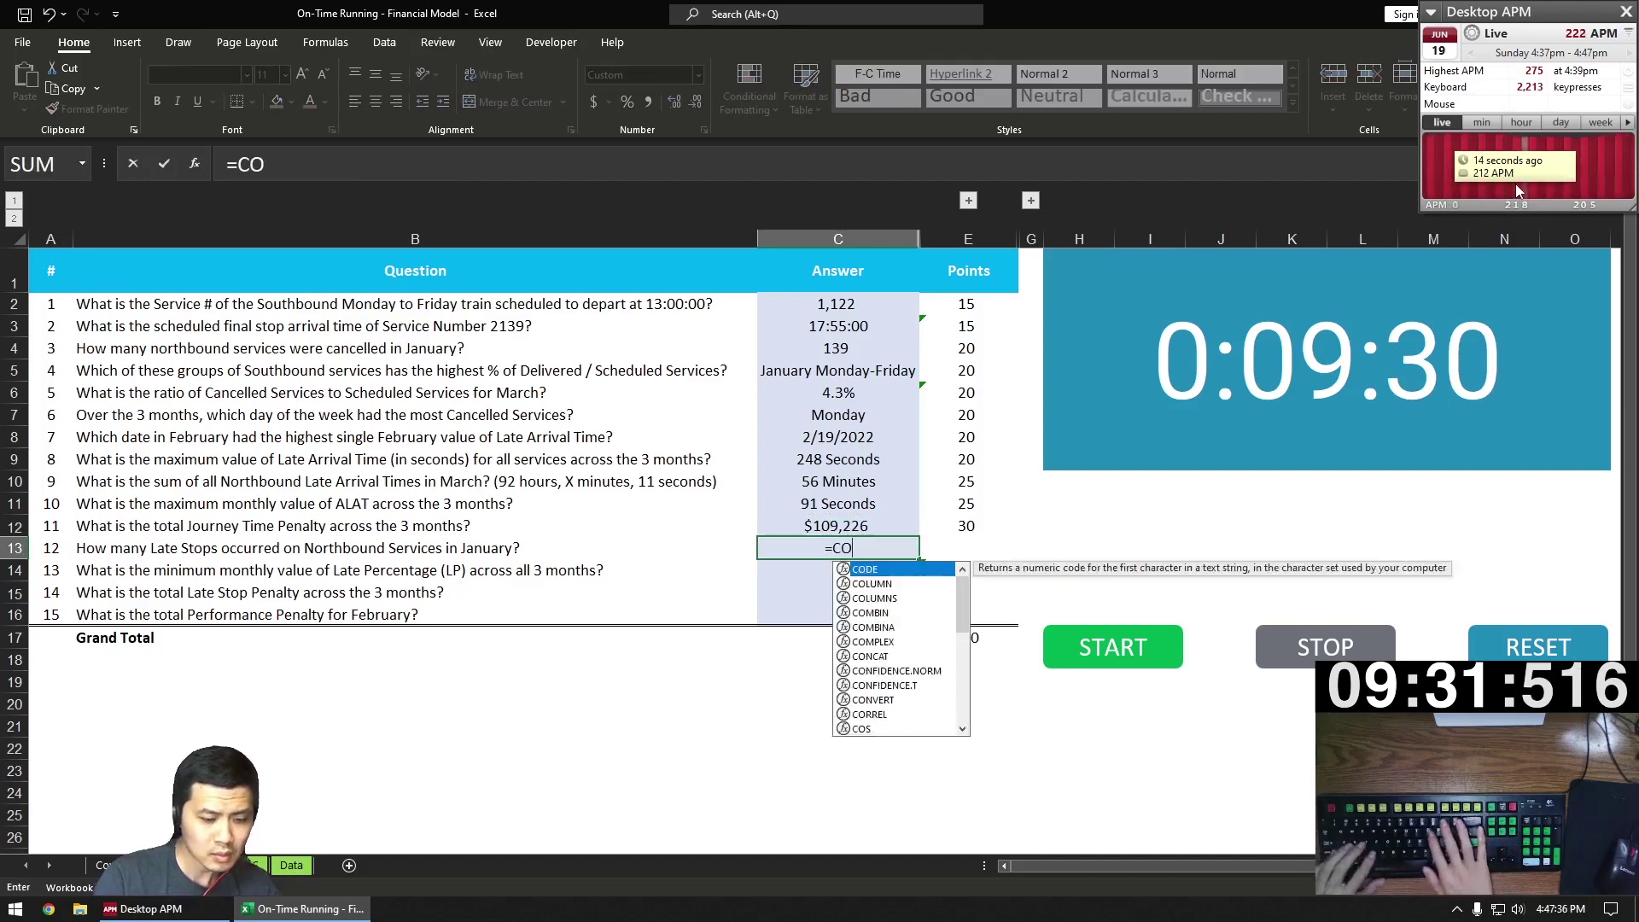
type("U=SUMIFS")
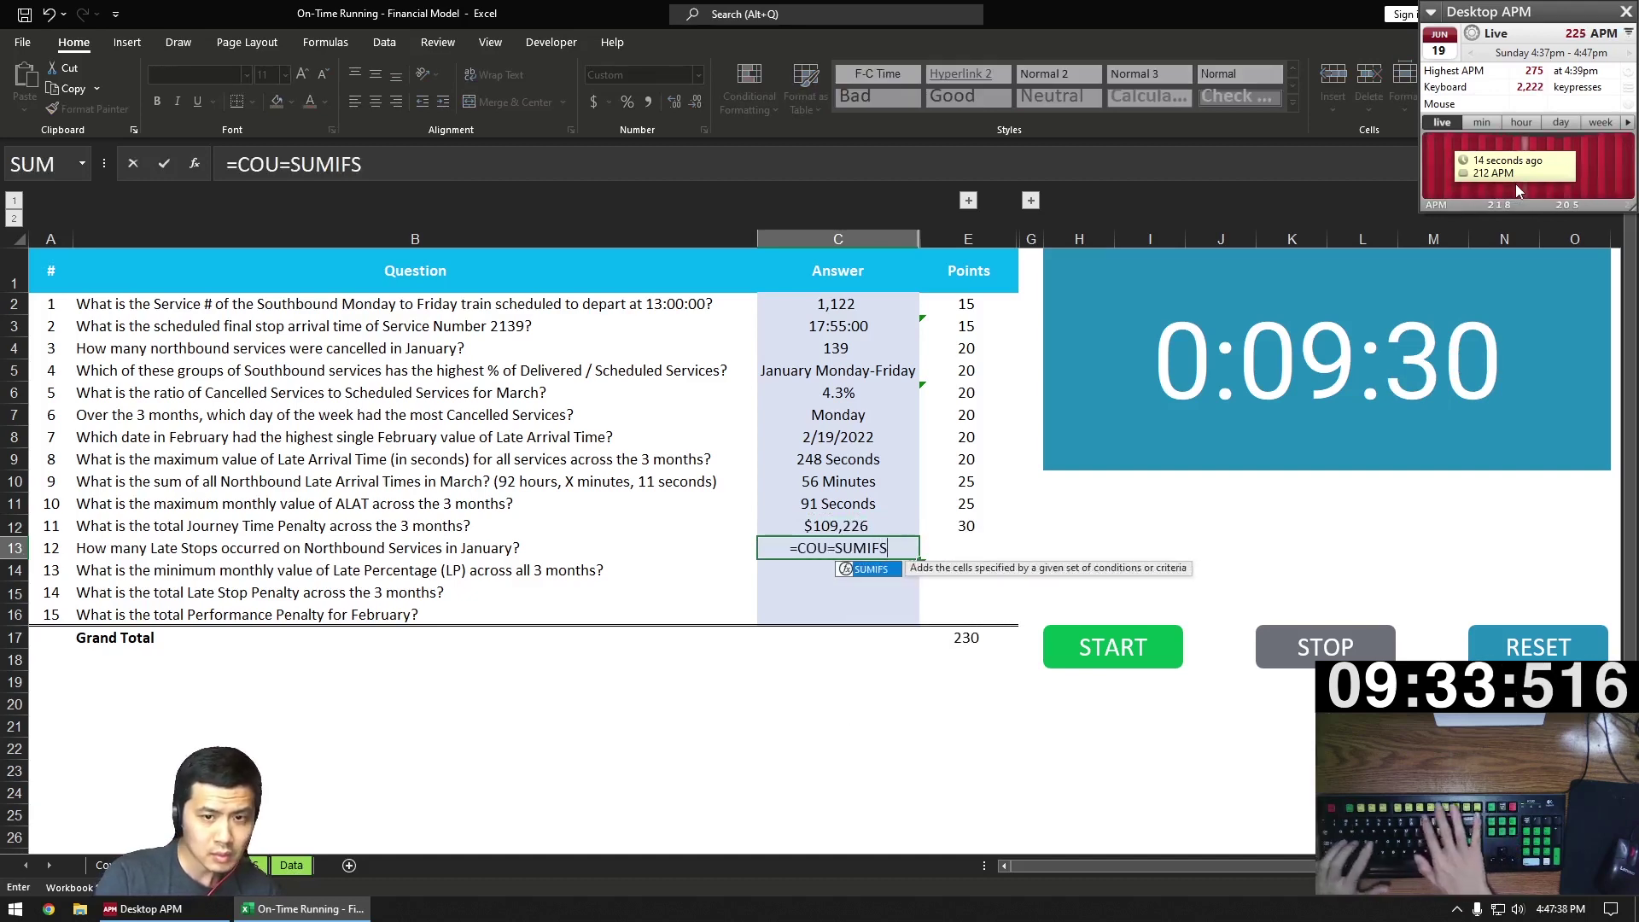
key("Escape")
type("=SUMIFS(")
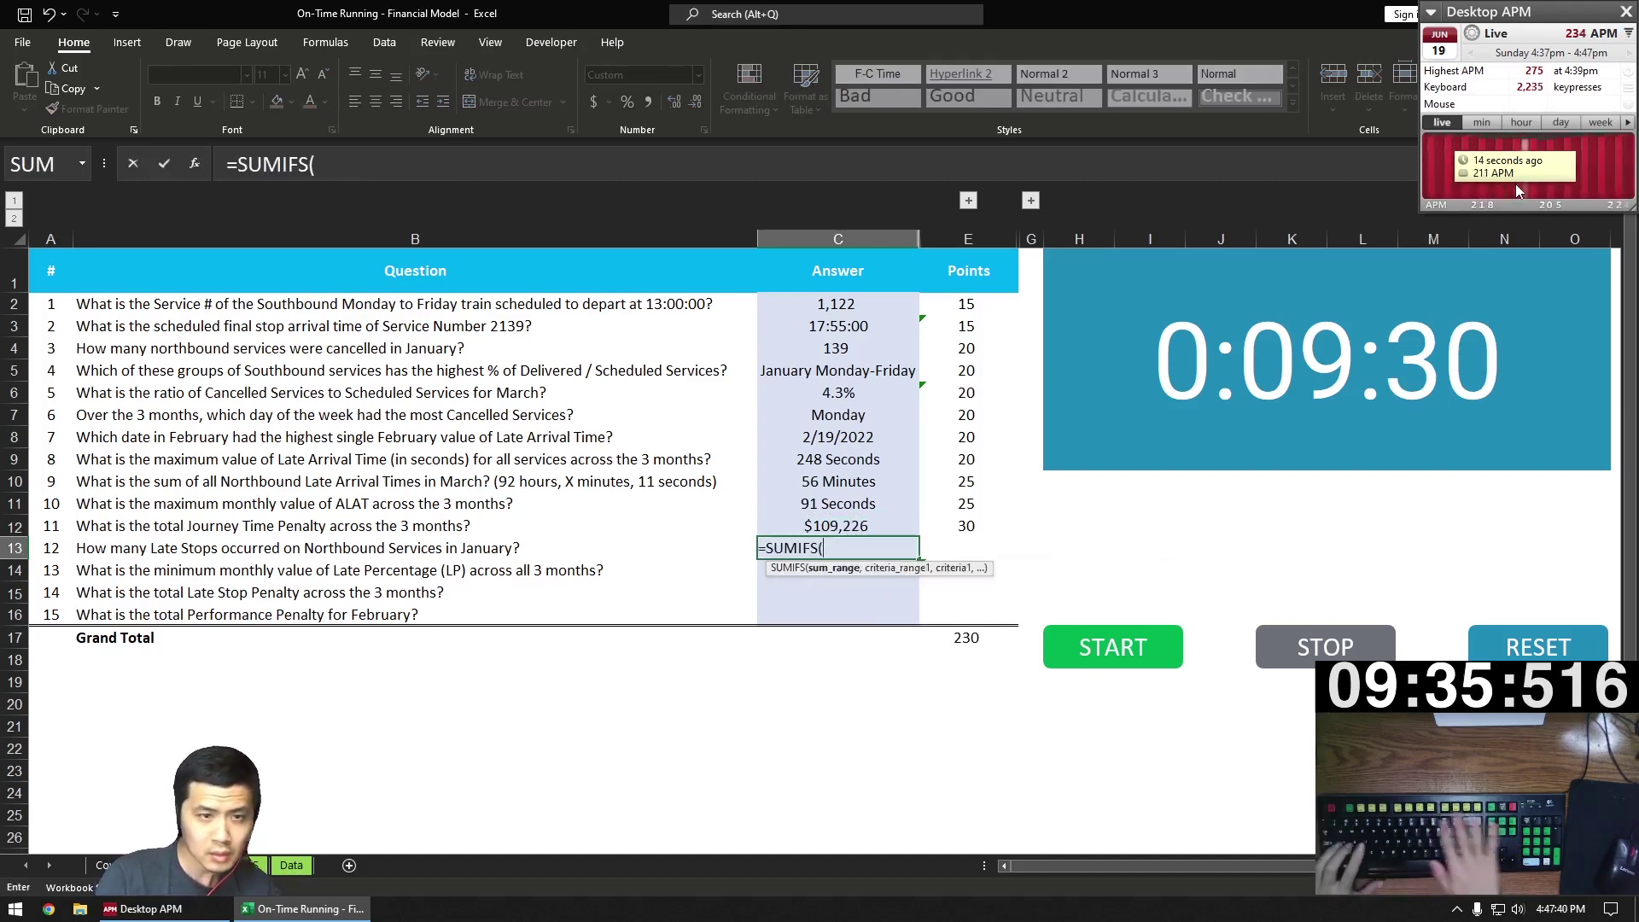
key("ctrl+Page_Down")
key("ctrl+Page_Down")
key("ctrl+Page_Down")
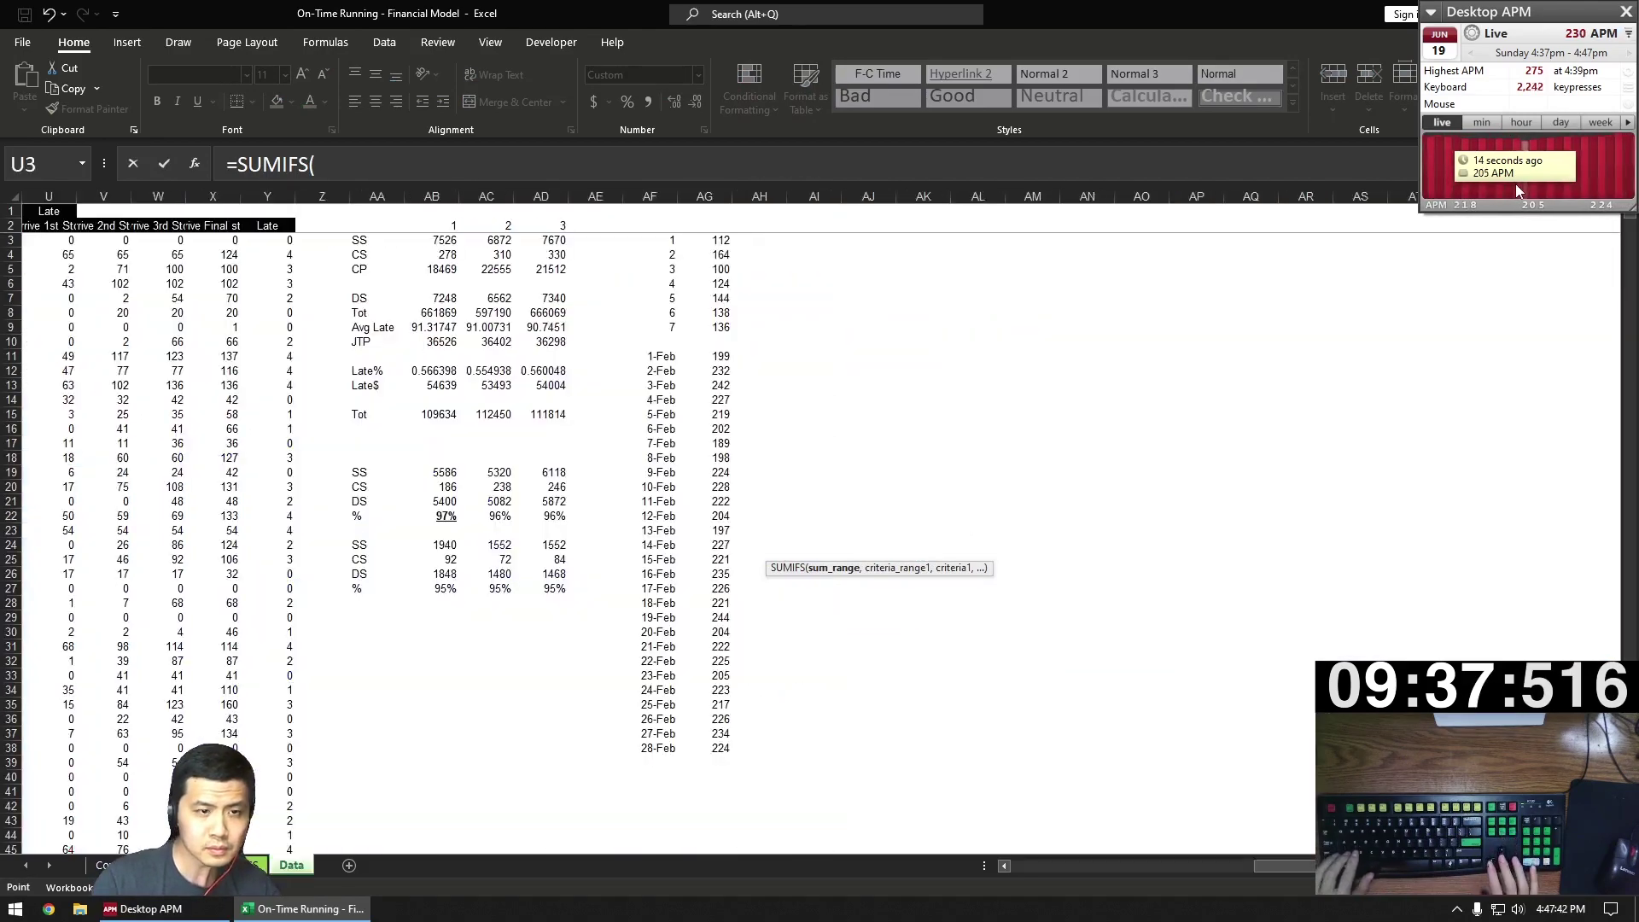
key("Left")
key("Up")
key("shift+Down")
key("ctrl+space")
type(",")
- Add criteria M:M="N" and L:L=1 and commit, giving 8,127 northbound January late stops
key("Left")
key("Left")
key("Left")
key("Left")
key("Left")
key("Left")
key("Left")
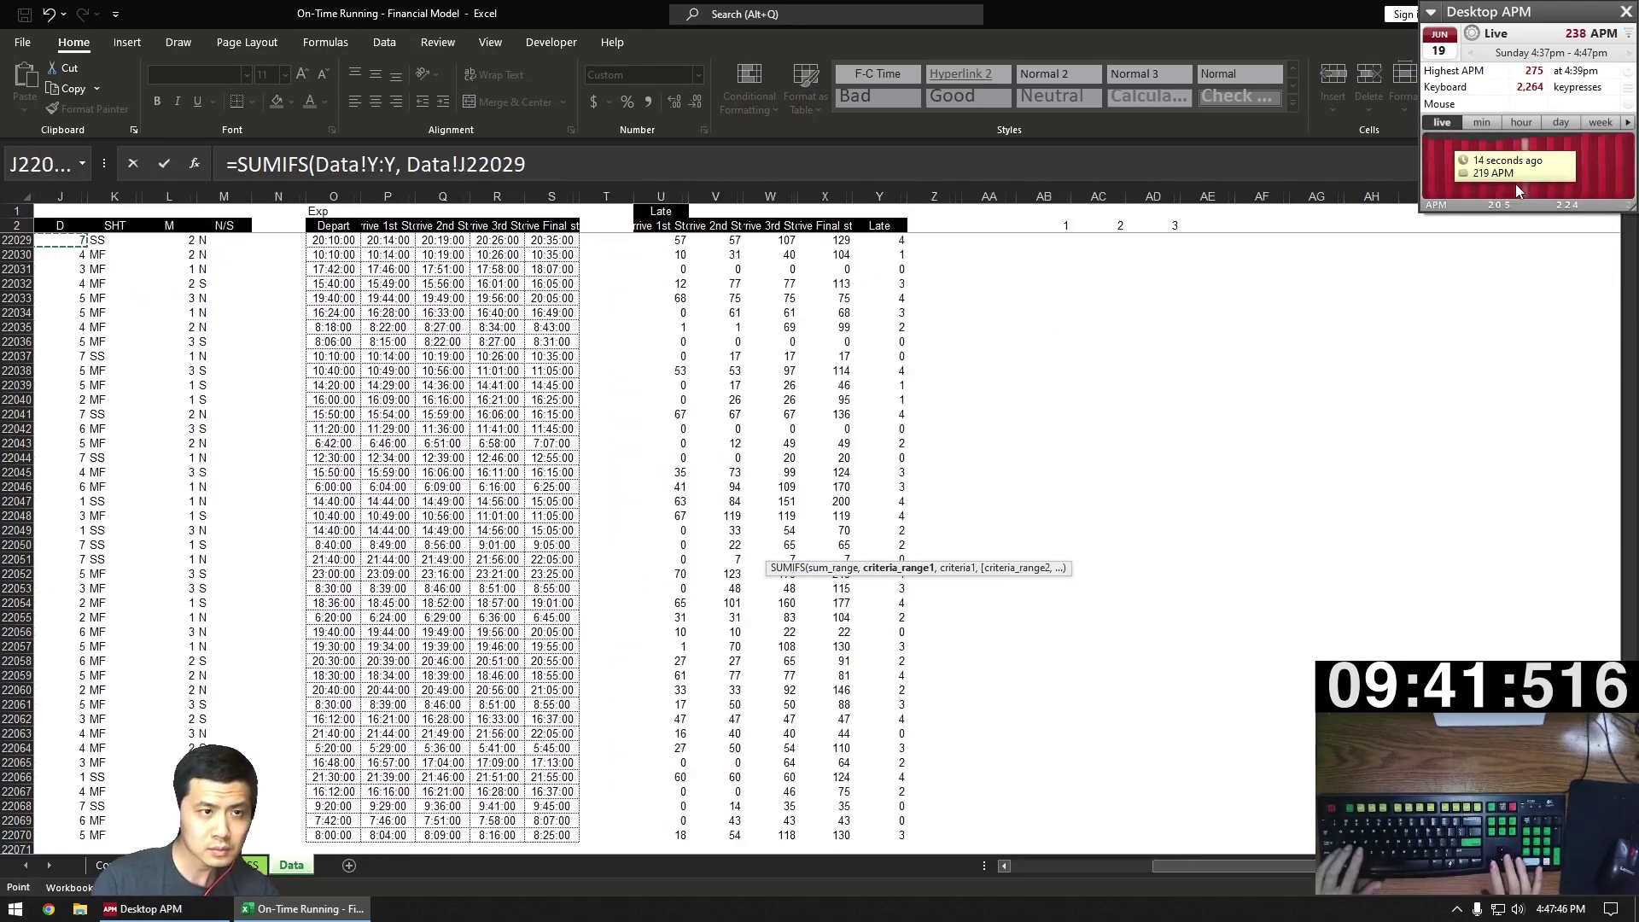
key("Up")
key("ctrl+space")
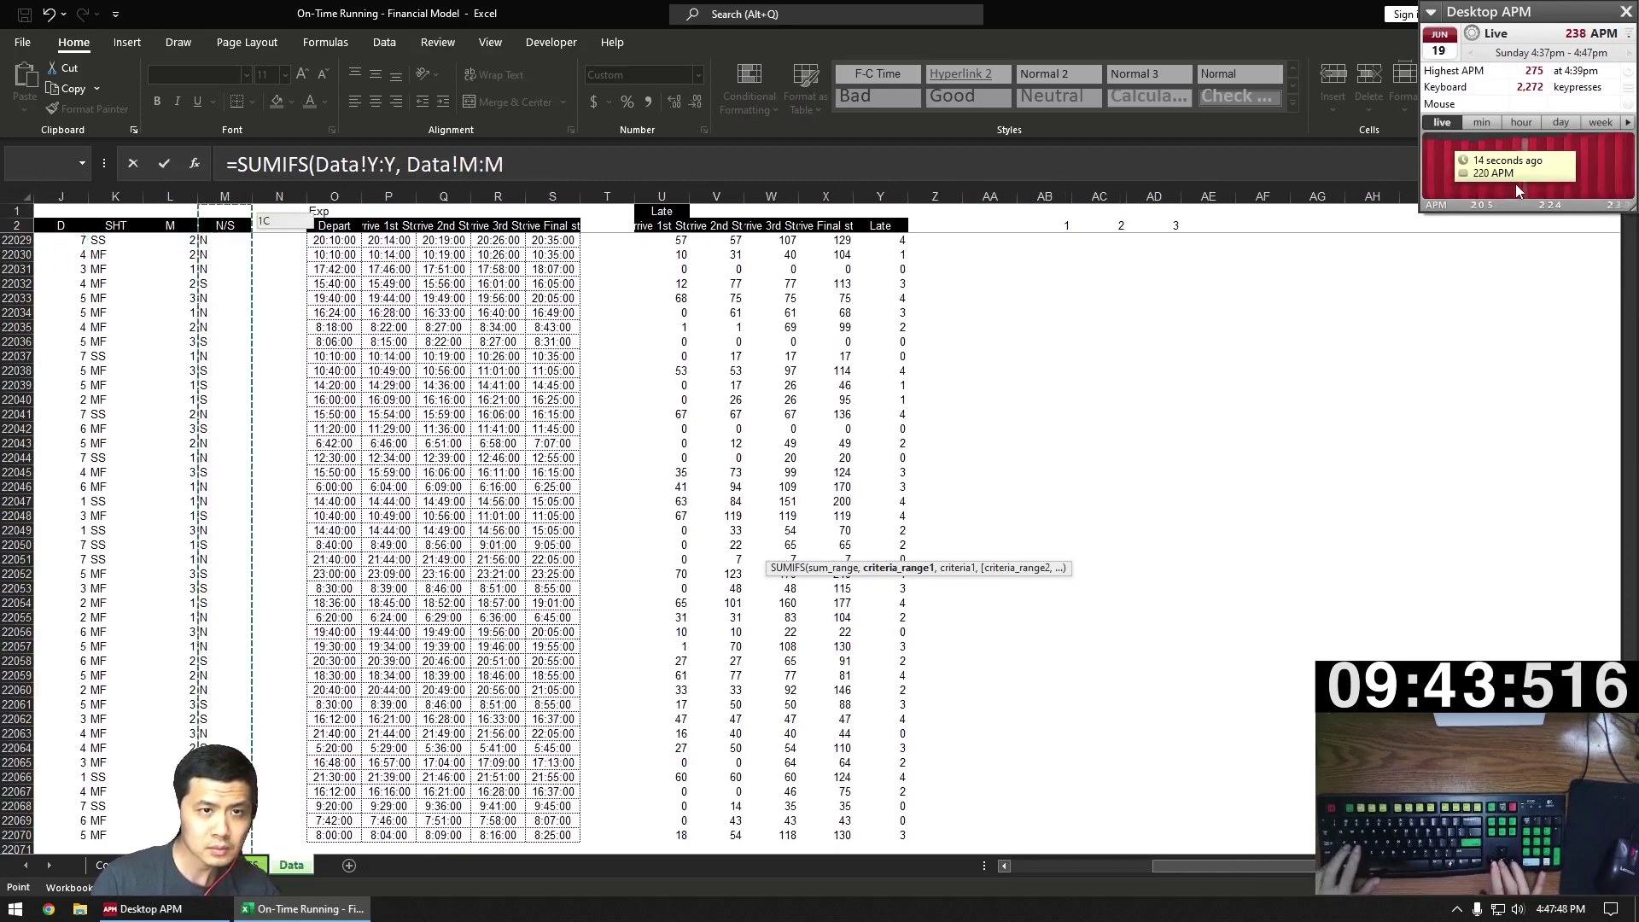
type(", \"N\",")
key("Up")
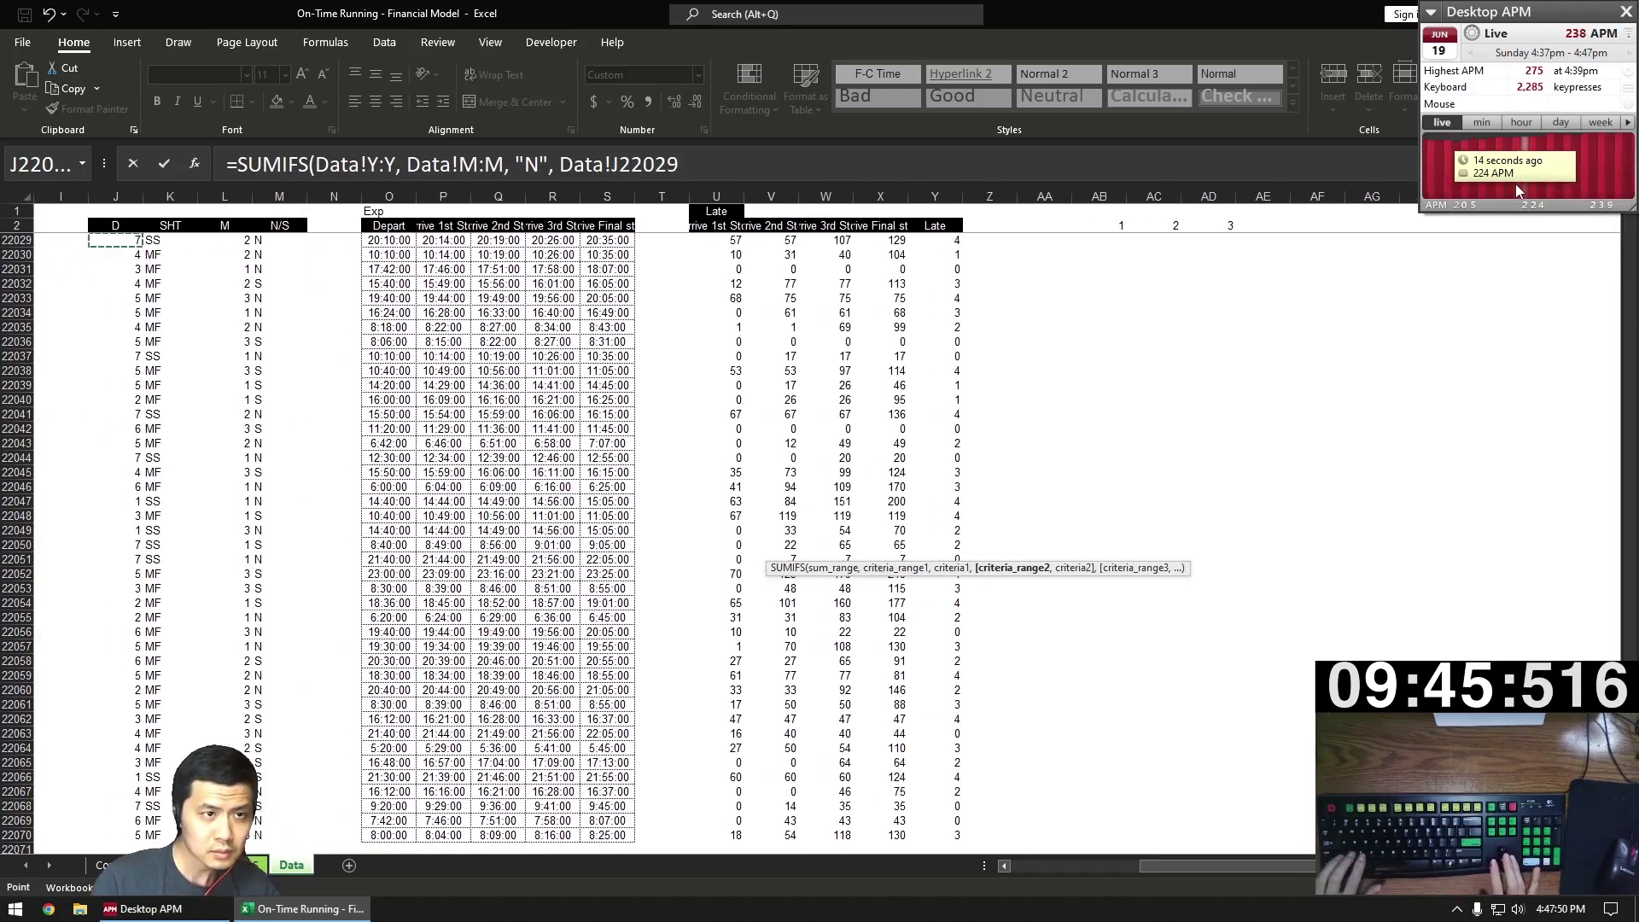
key("Right")
key("Right")
key("Right")
key("ctrl+Up")
key("ctrl+space")
type(",")
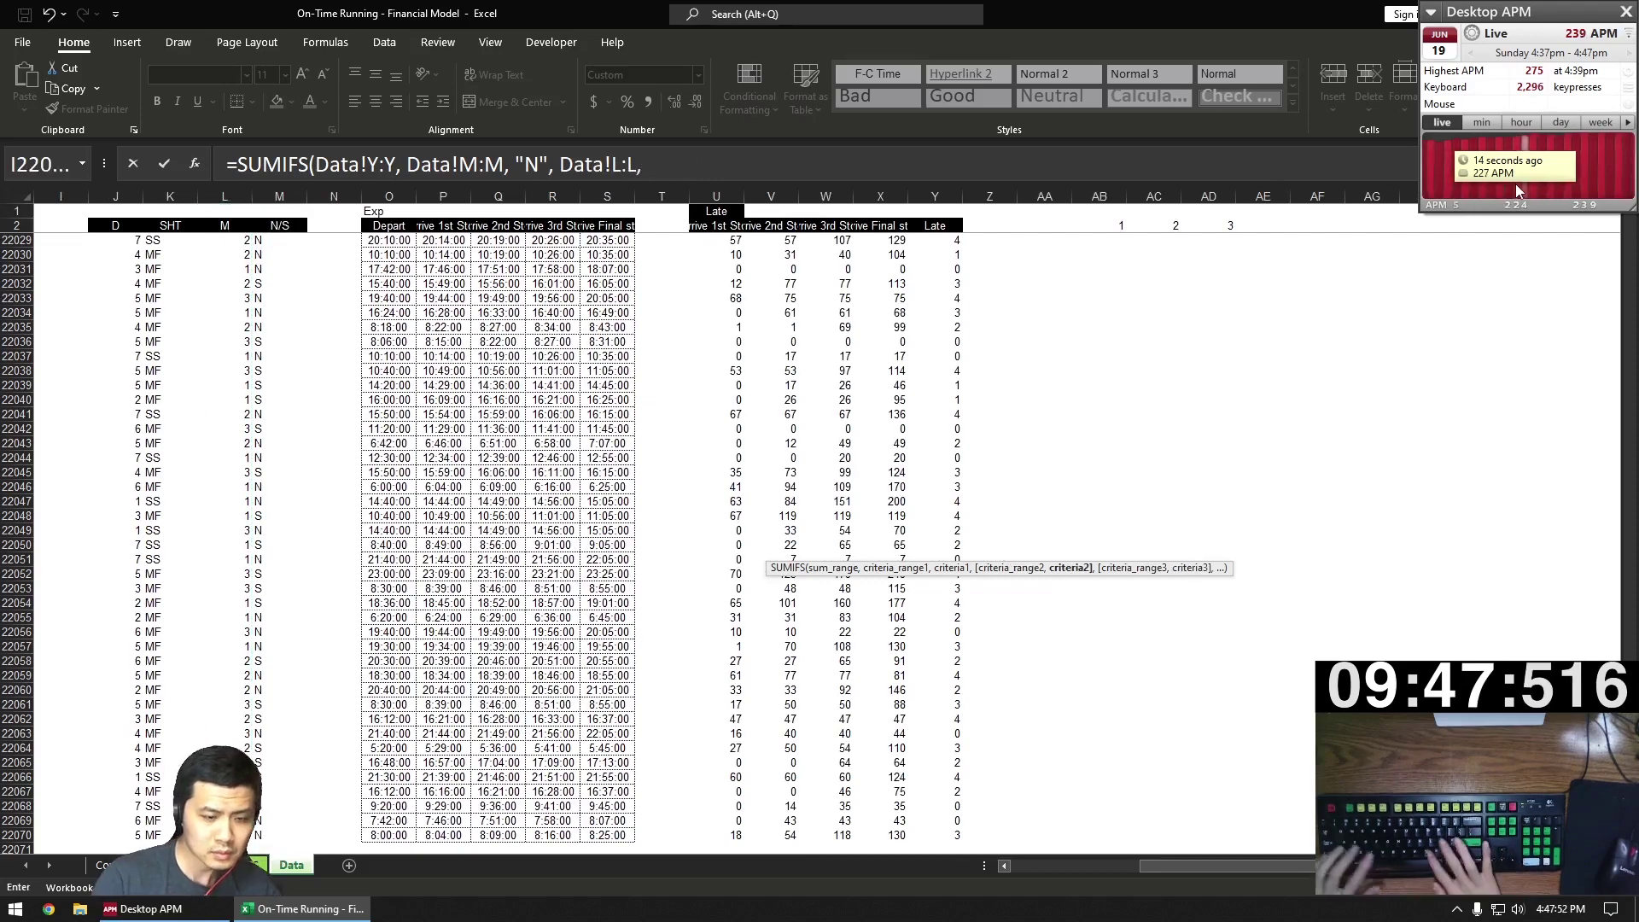
type("1 )")
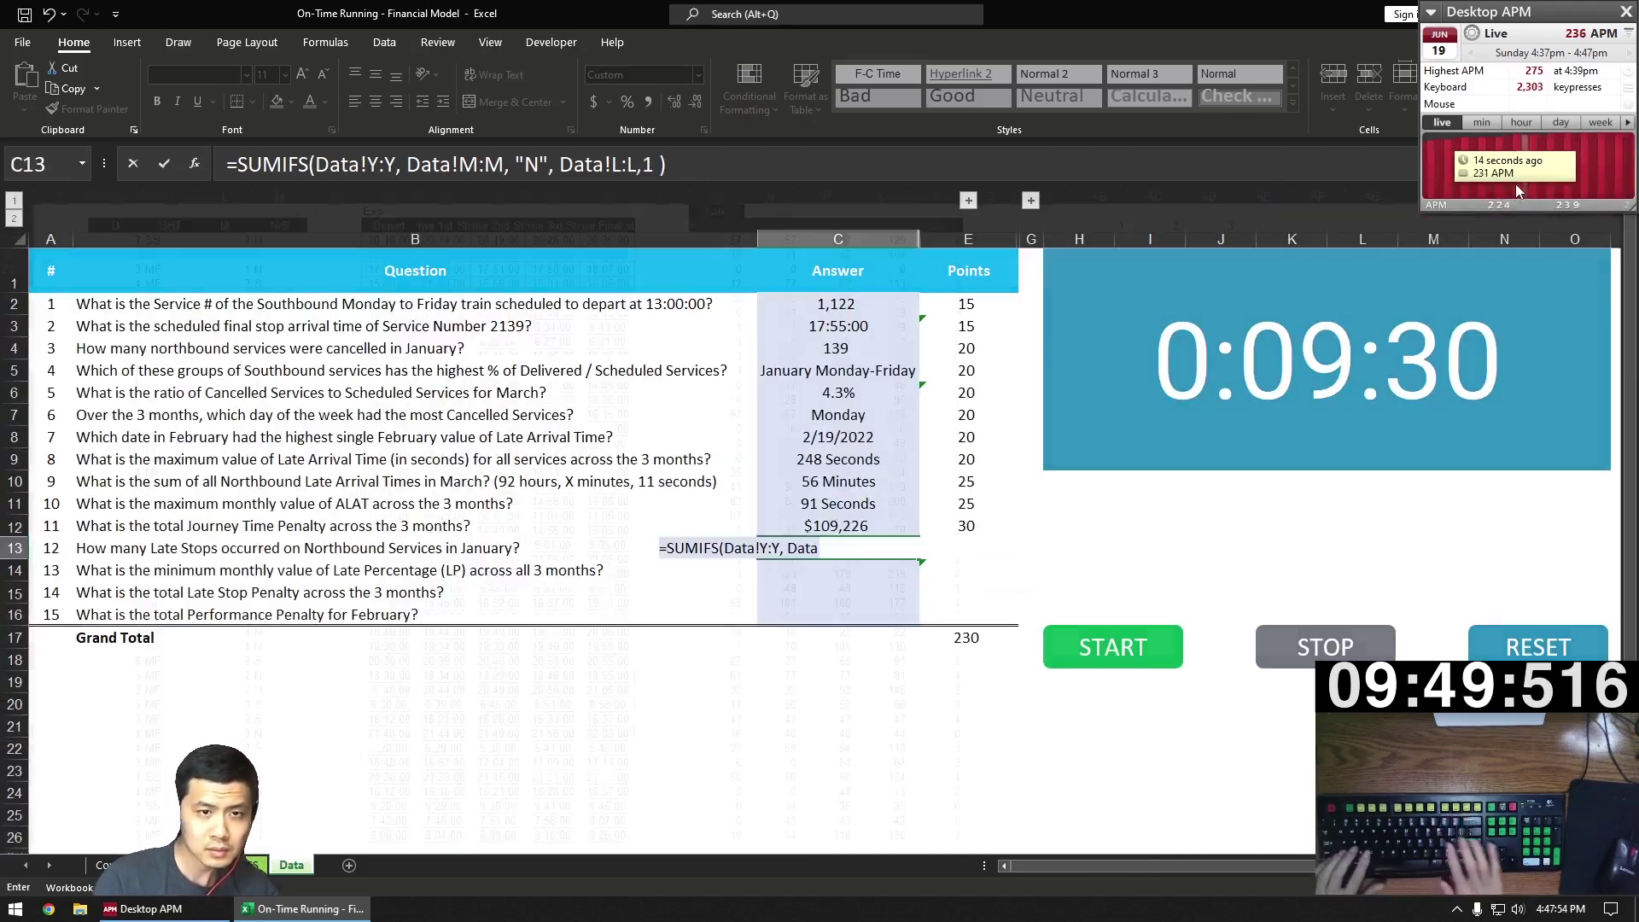
key("ctrl+Return")
key("Down")
- Enter =MIN(Data!AB12:AD12) in C14 for the 55.49% minimum late percentage
type("=MI")
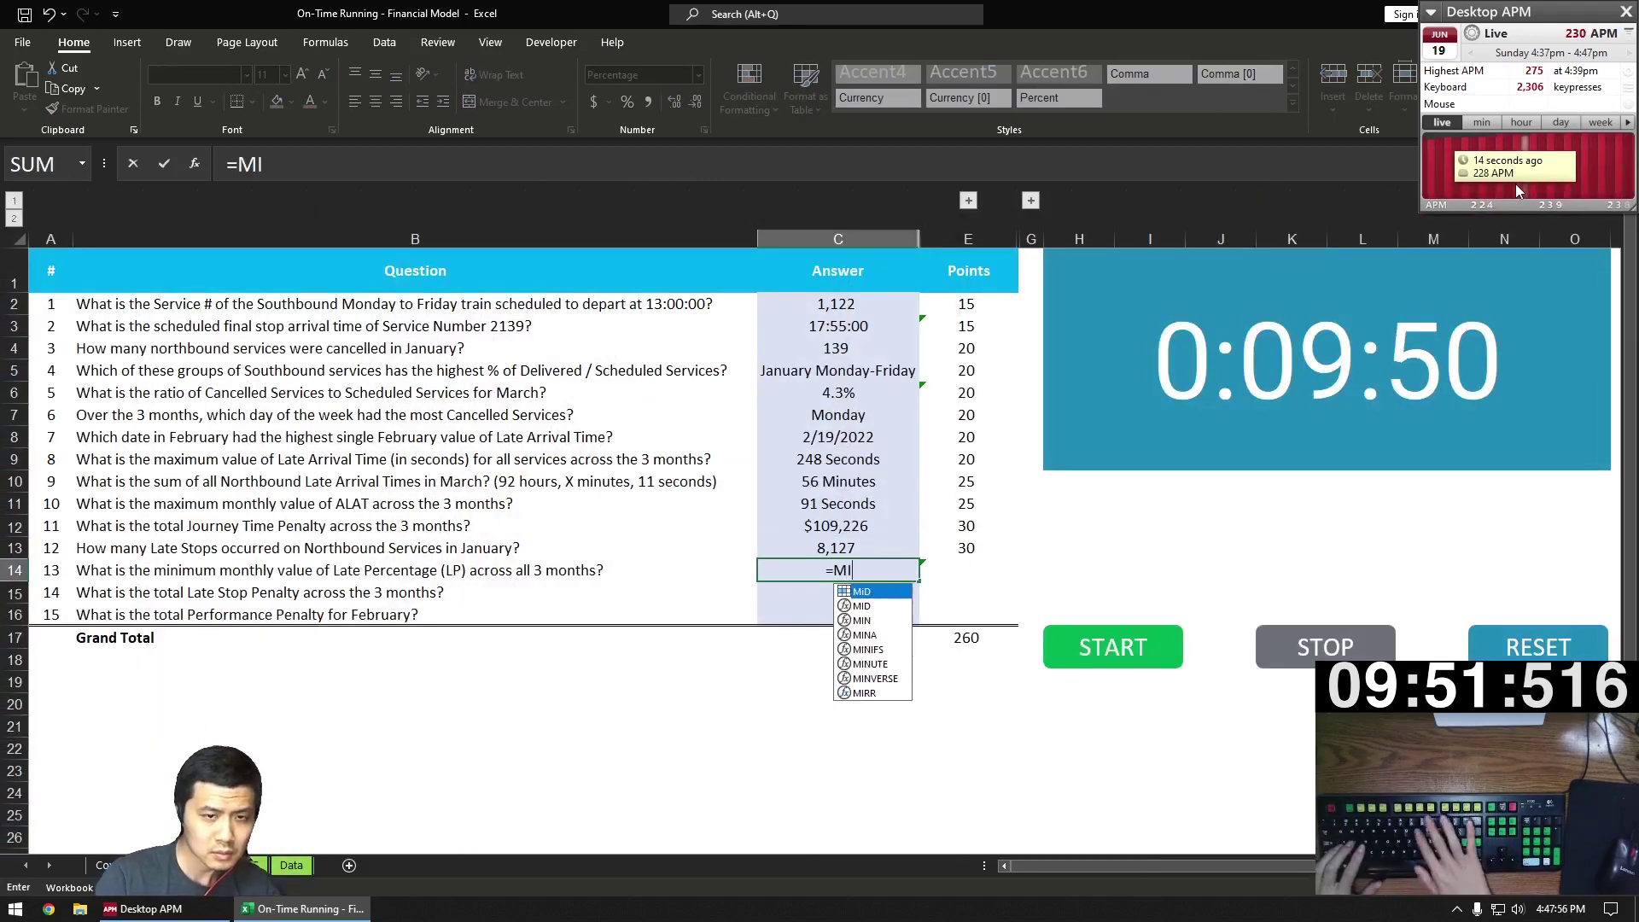
type("N(")
key("ctrl+Page_Down")
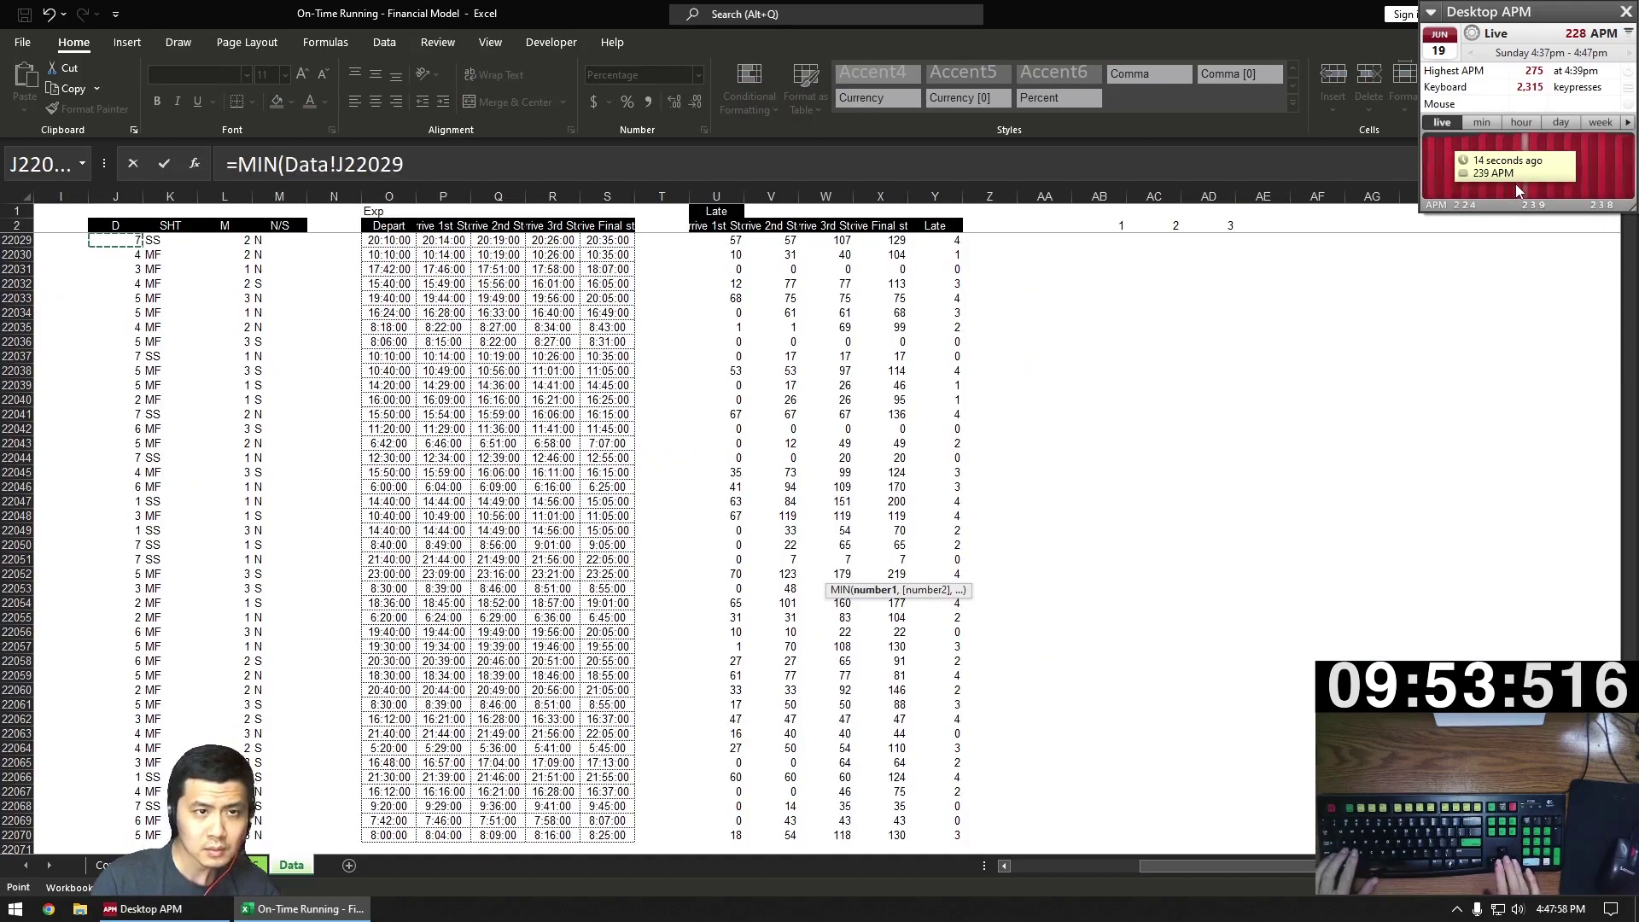
key("ctrl+Right")
key("ctrl+Right")
key("ctrl+Right")
key("ctrl+Right")
key("ctrl+Right")
key("Right")
key("Right")
key("Right")
key("ctrl+Up")
key("Up")
key("Up")
key("Up")
key("Up")
key("Up")
key("Up")
key("Up")
key("Up")
key("Up")
key("Up")
key("Up")
key("Up")
key("Up")
key("Up")
key("Up")
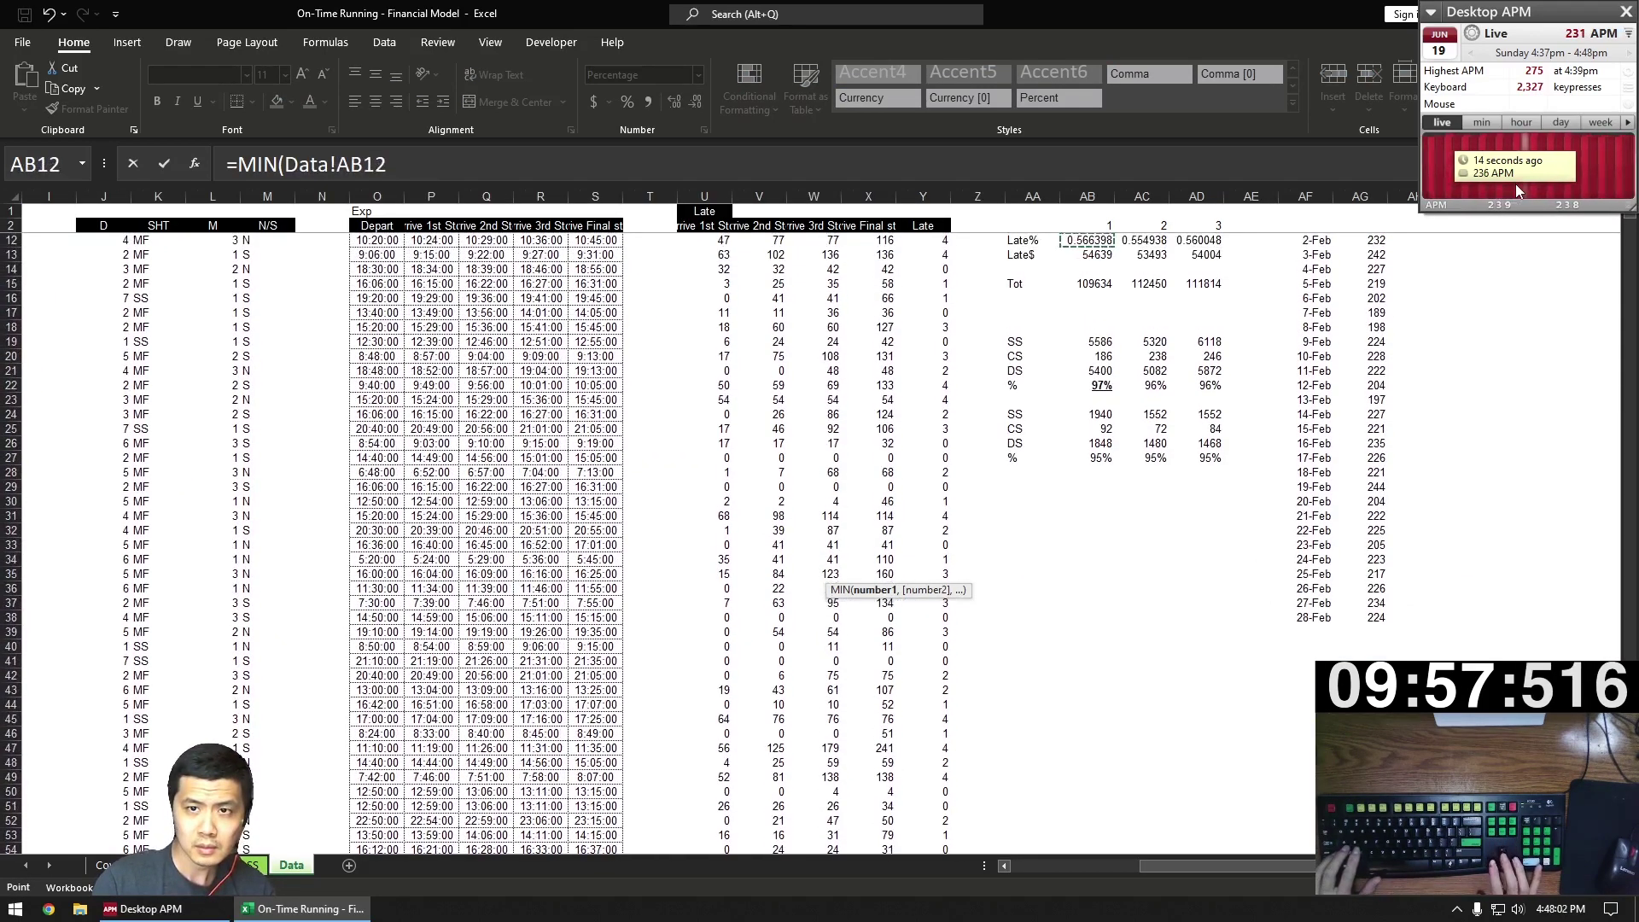
key("shift+Right")
key("shift+Right")
key("Return")
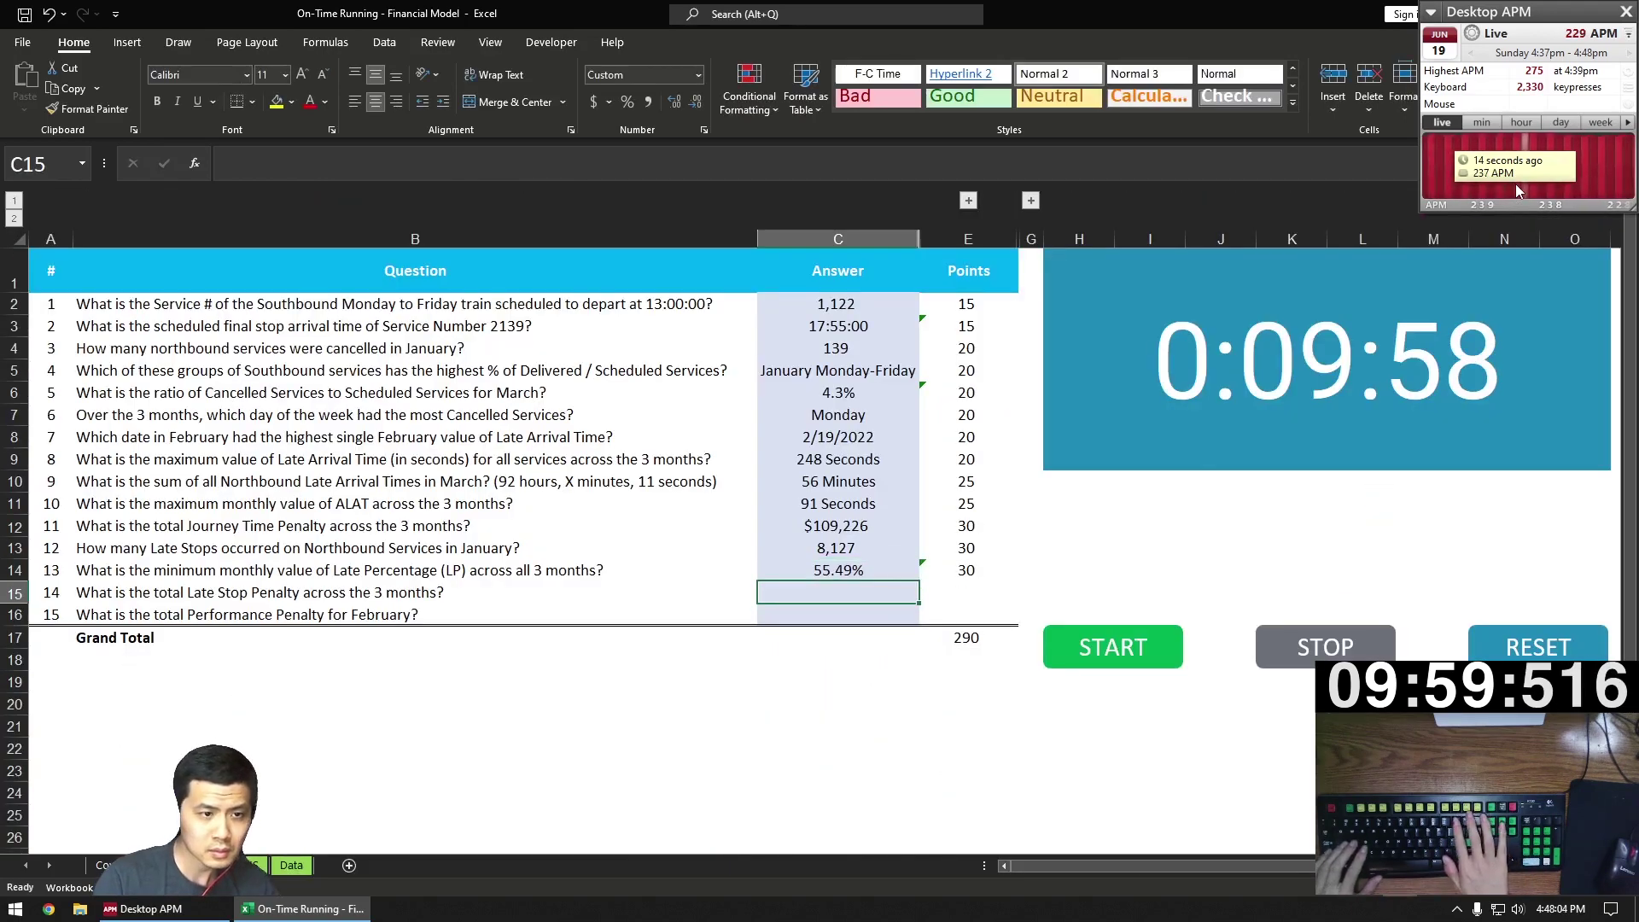
- Enter =SUM(Data!AB13:AD13) in C15 for the $162,136 late stop penalty total
type("=SUM(")
key("ctrl+Page_Down")
key("ctrl+Page_Down")
key("Right")
key("Right")
key("Right")
key("Right")
key("Right")
key("Right")
key("Right")
key("Right")
key("Right")
key("Right")
key("Right")
key("Right")
key("Right")
key("Right")
key("Right")
key("Right")
key("Right")
key("Right")
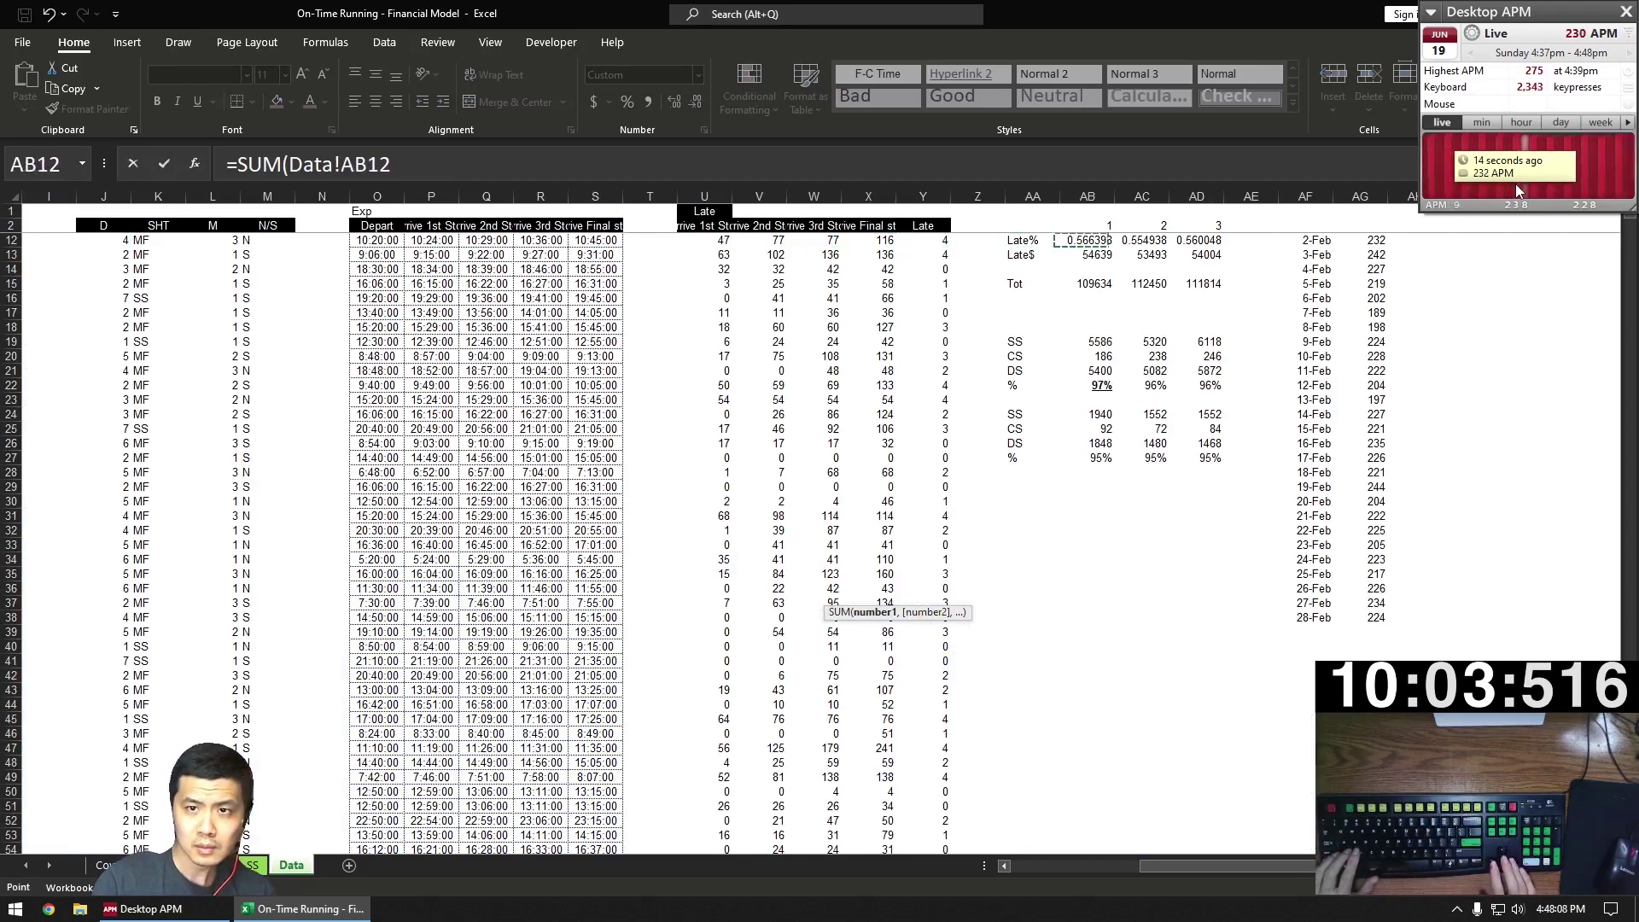
key("Down")
key("shift+Right")
key("shift+Right")
key("Return")
- Enter =Data!AC15 in C16 for the $112,450 February performance penalty
type("=")
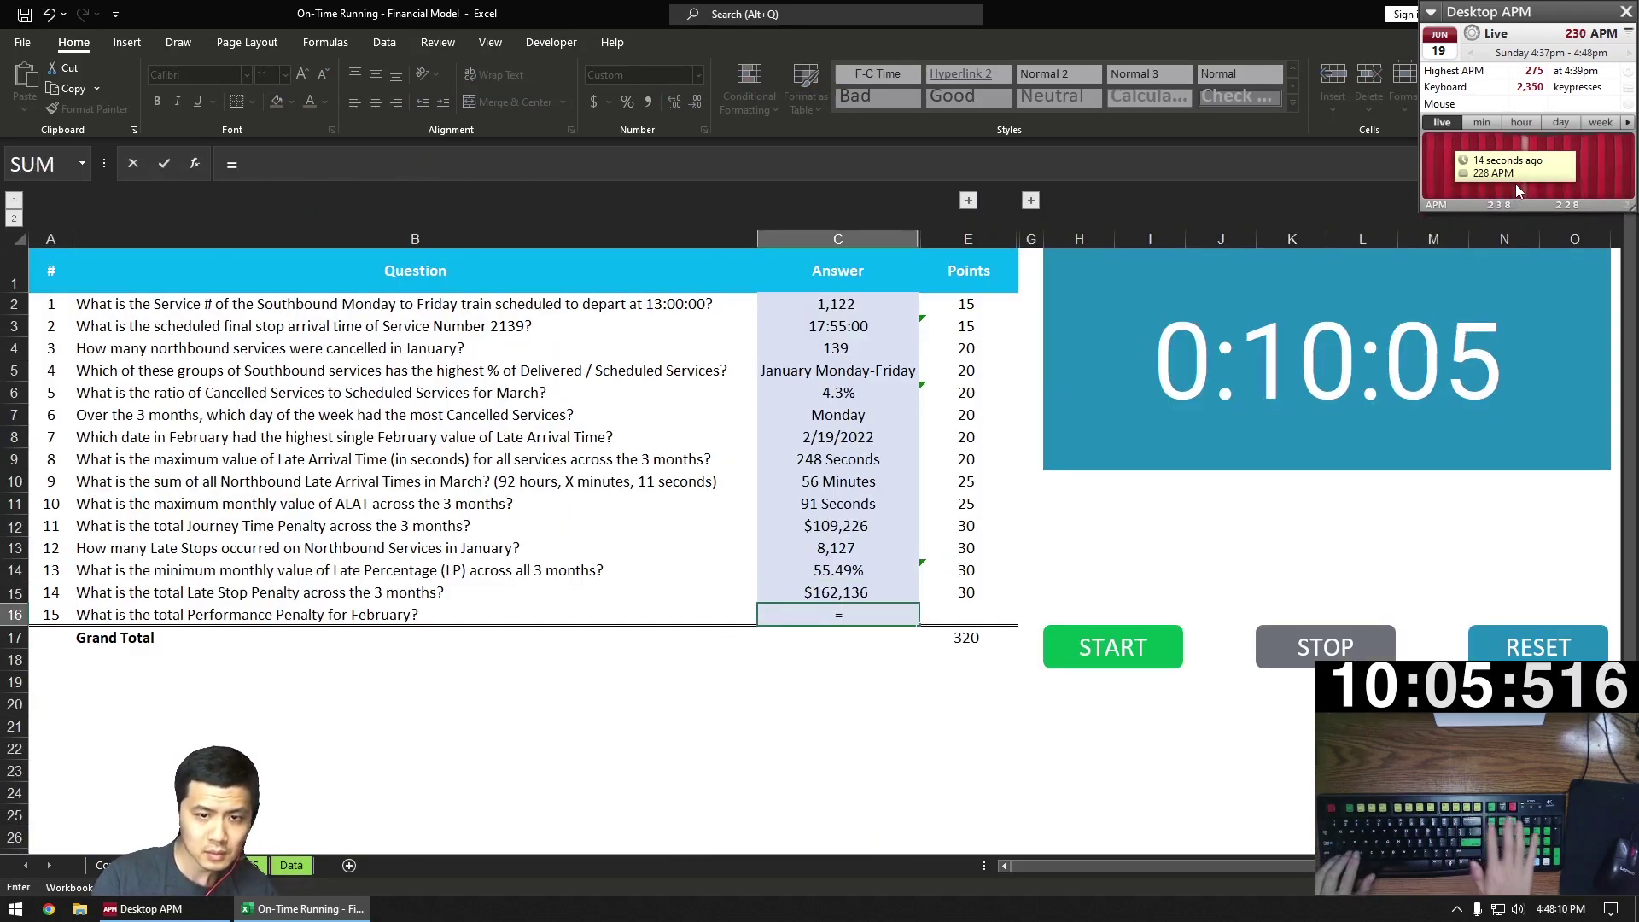
key("ctrl+Page_Down")
key("ctrl+Page_Down")
key("Right")
key("Right")
key("Right")
key("Right")
key("Right")
key("Right")
key("Right")
key("Right")
key("Right")
key("Right")
key("Right")
key("Right")
key("Right")
key("Right")
key("Right")
key("Right")
key("Right")
key("Right")
key("Down")
key("Down")
key("Down")
key("Right")
key("Return")
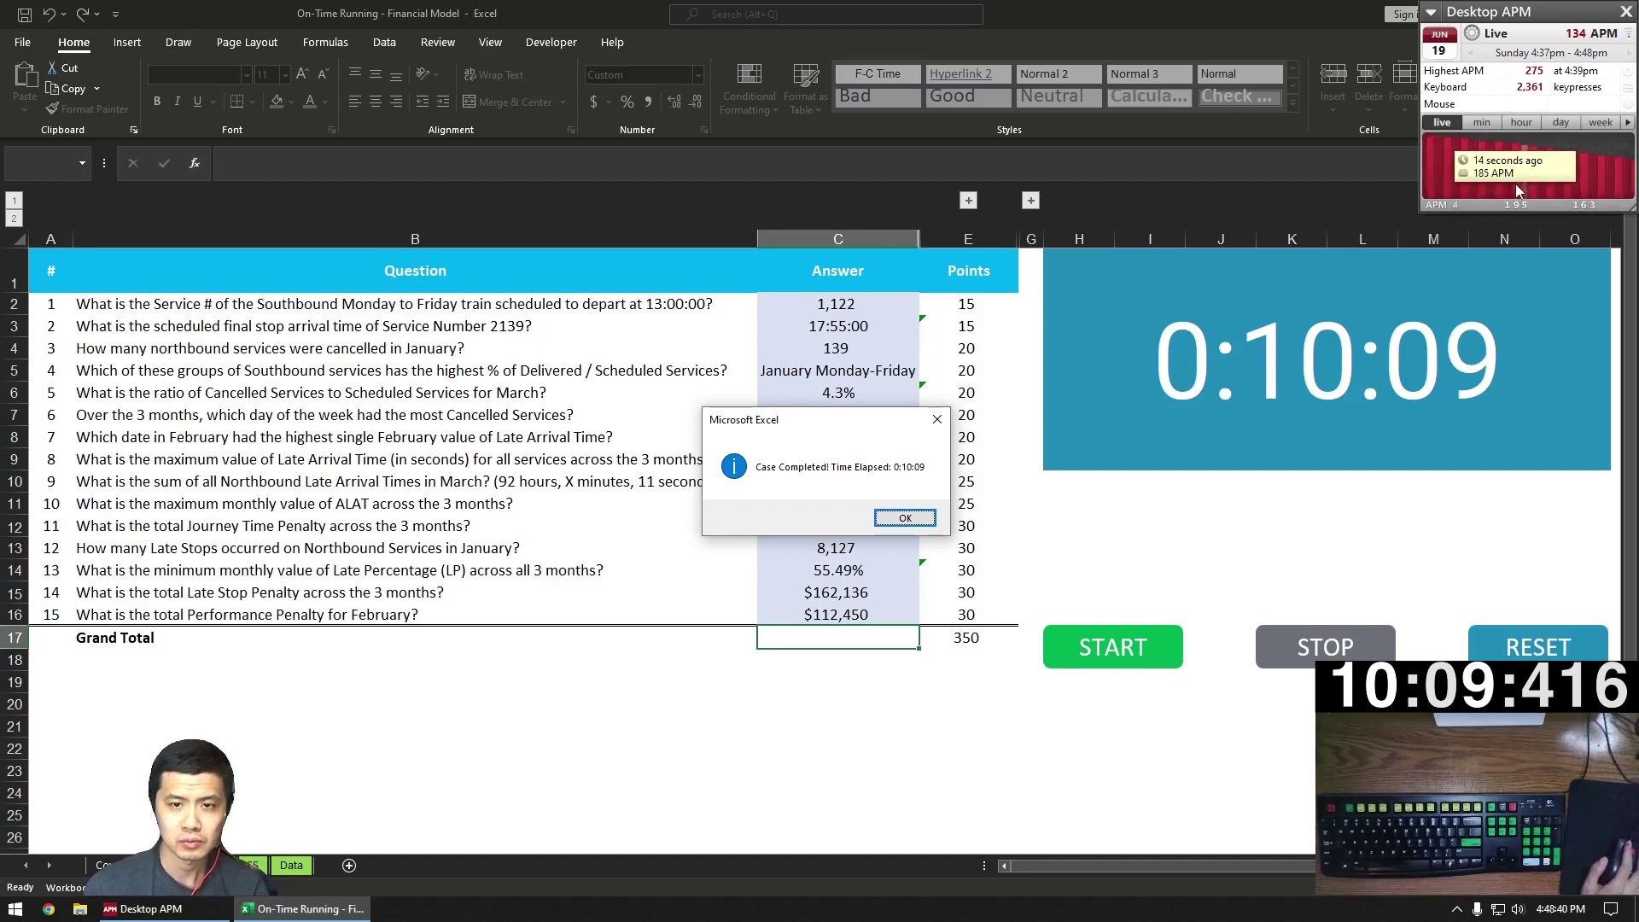
- Close the 'Case Completed! Time Elapsed: 0:10:09' message with OK
left_click(924, 523)
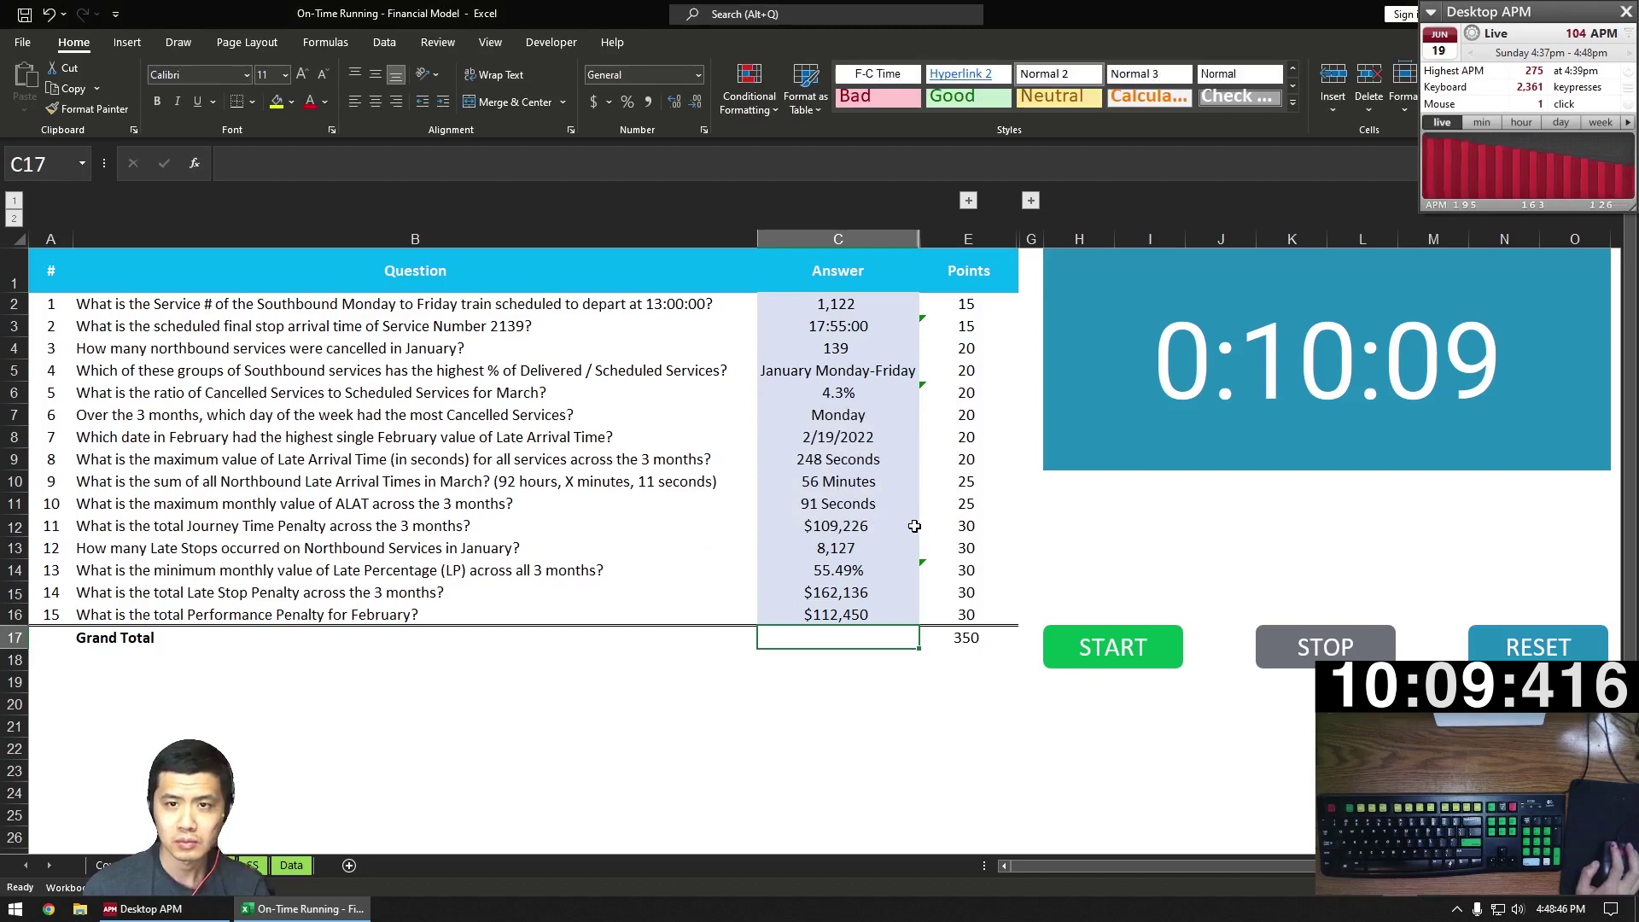